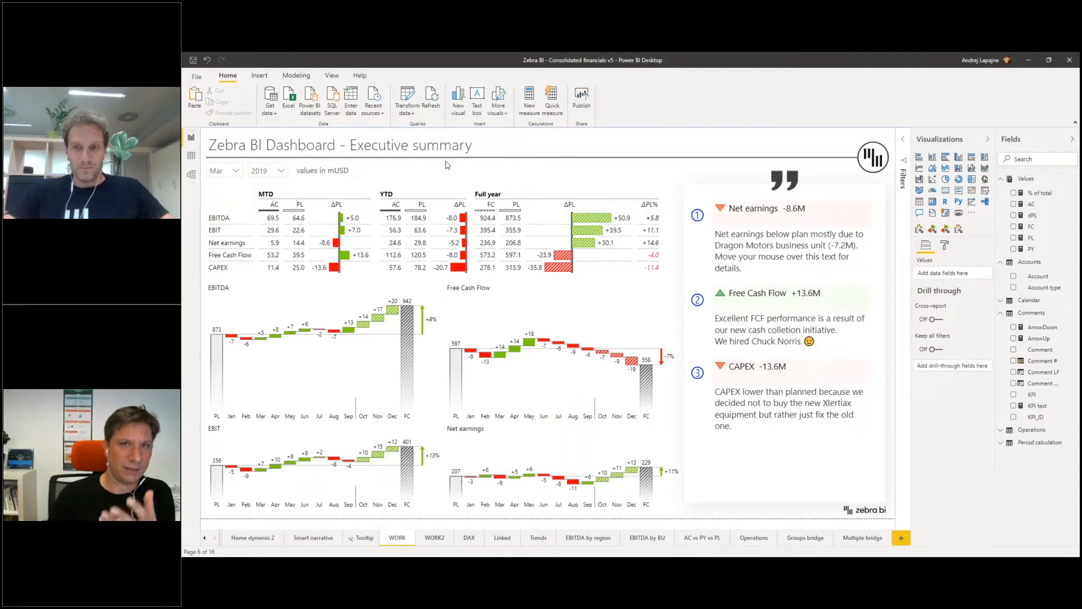
# - Preview the Comments table of the DashboardComments.xlsx workbook in the Excel import and close it without loading
pyautogui.click(288, 100)
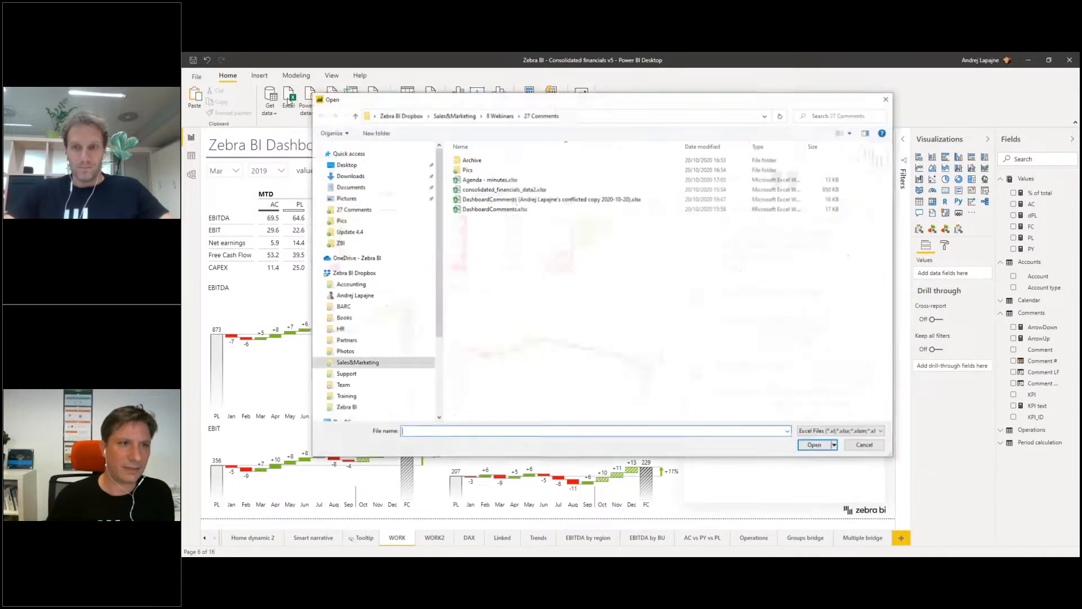
pyautogui.moveTo(393, 102); pyautogui.dragTo(465, 99)
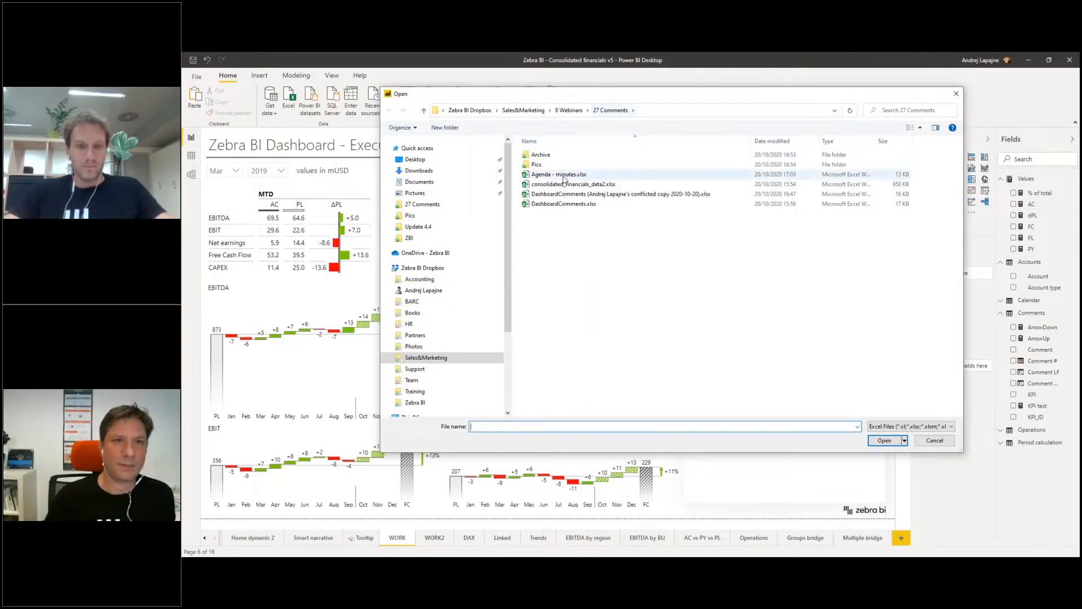
pyautogui.click(561, 206)
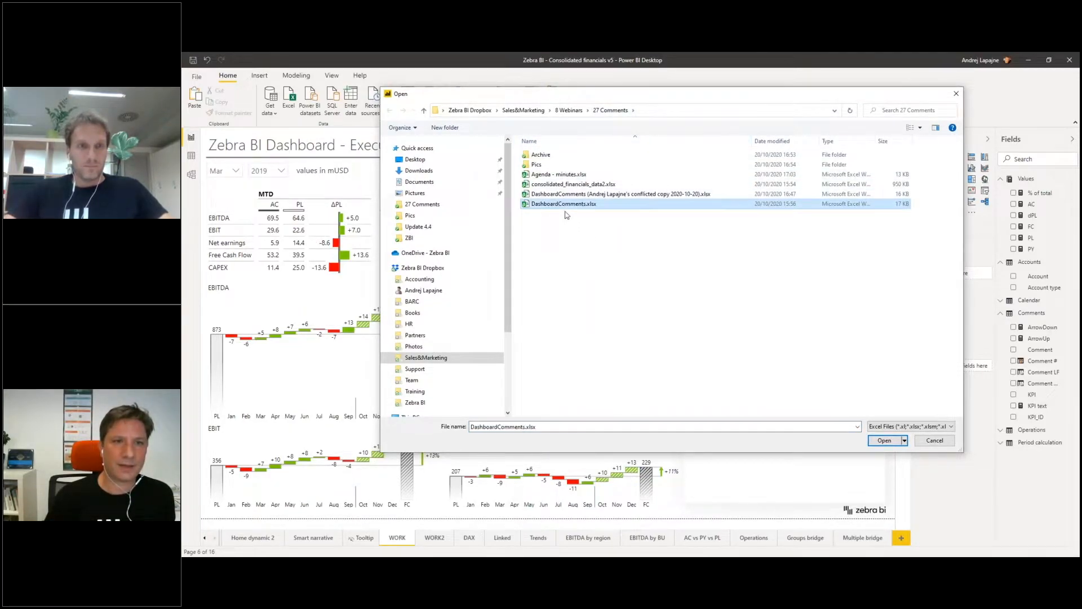
pyautogui.click(884, 440)
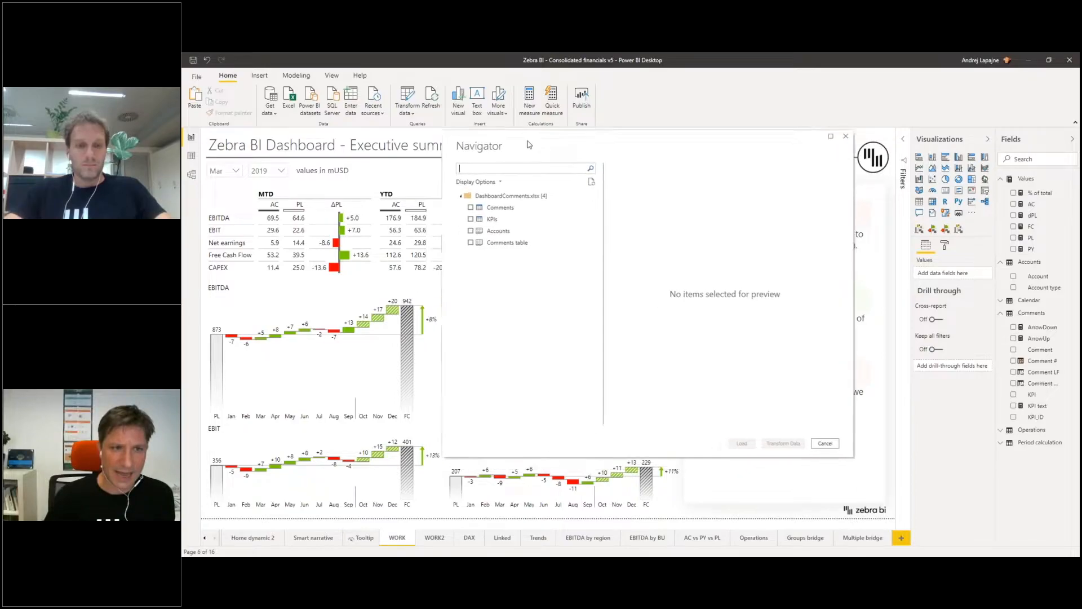
pyautogui.click(481, 196)
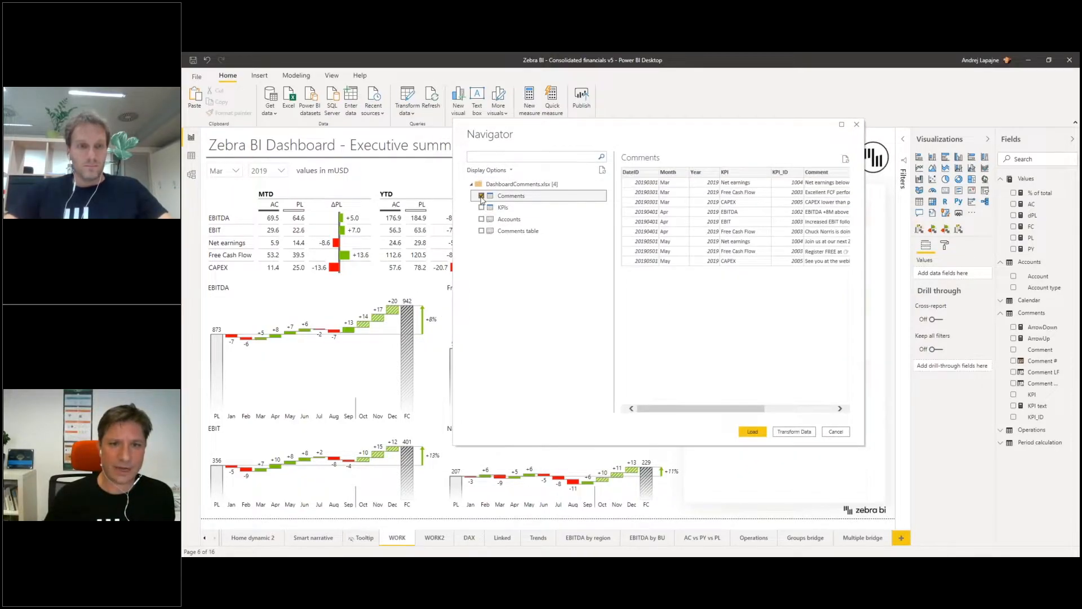
pyautogui.moveTo(691, 409)
pyautogui.mouseDown()
pyautogui.moveTo(840, 398)
pyautogui.moveTo(672, 409)
pyautogui.mouseUp()
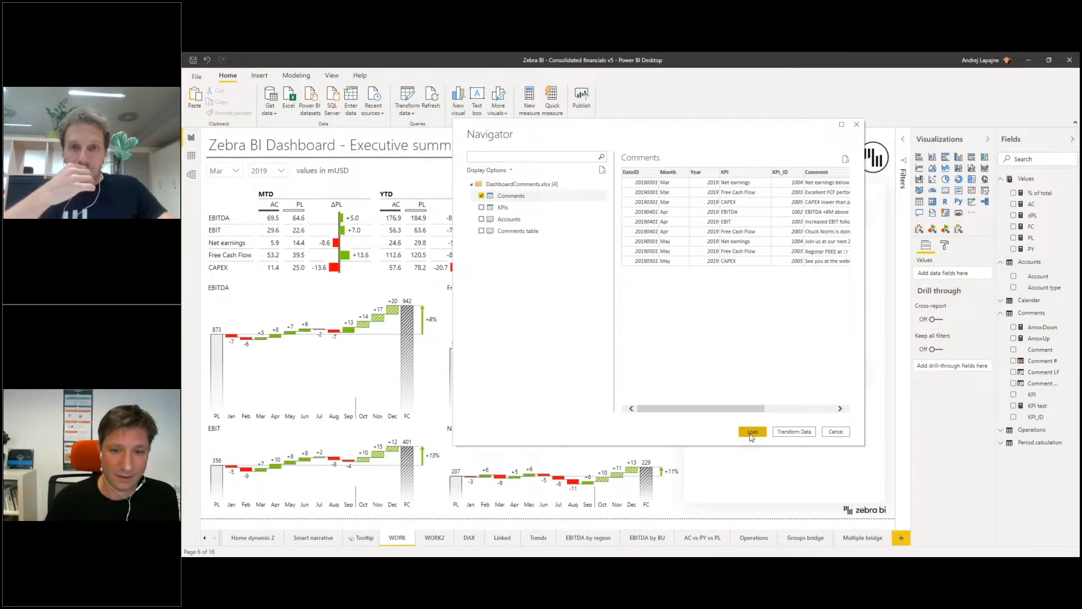
pyautogui.click(836, 431)
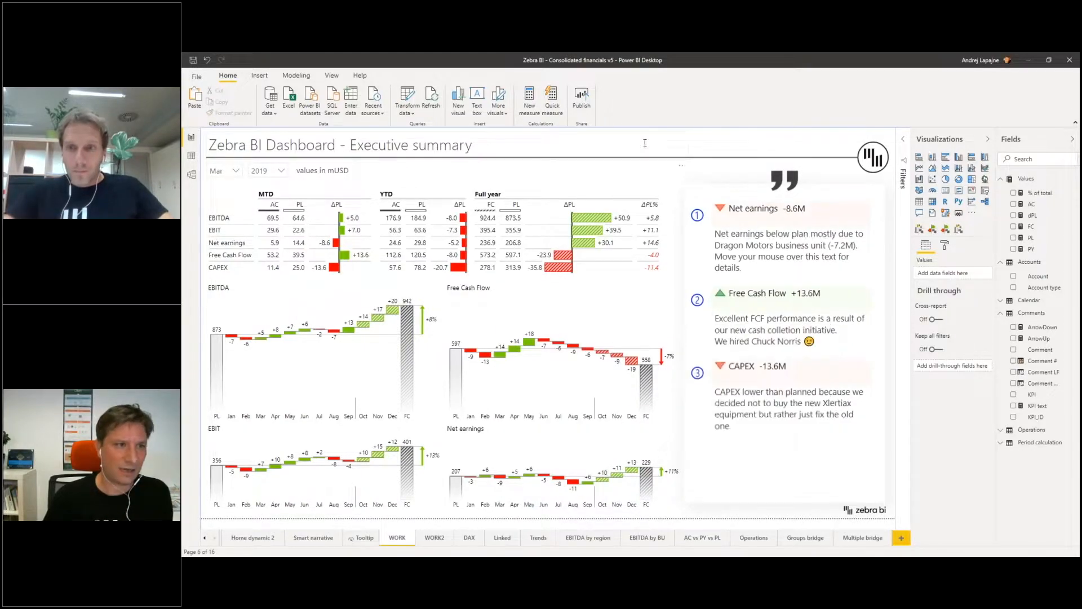
# - Delete the relationship between the Comments and Calendar tables in the data model
pyautogui.click(191, 175)
pyautogui.moveTo(476, 325)
pyautogui.mouseDown()
pyautogui.moveTo(432, 353)
pyautogui.moveTo(488, 329)
pyautogui.moveTo(473, 334)
pyautogui.mouseUp()
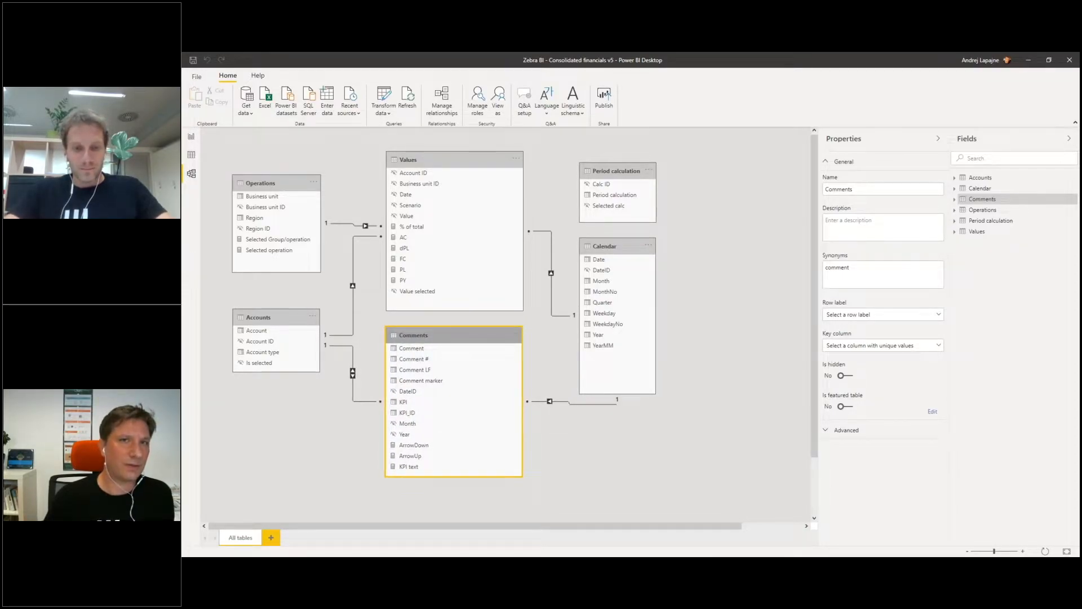
pyautogui.rightClick(571, 406)
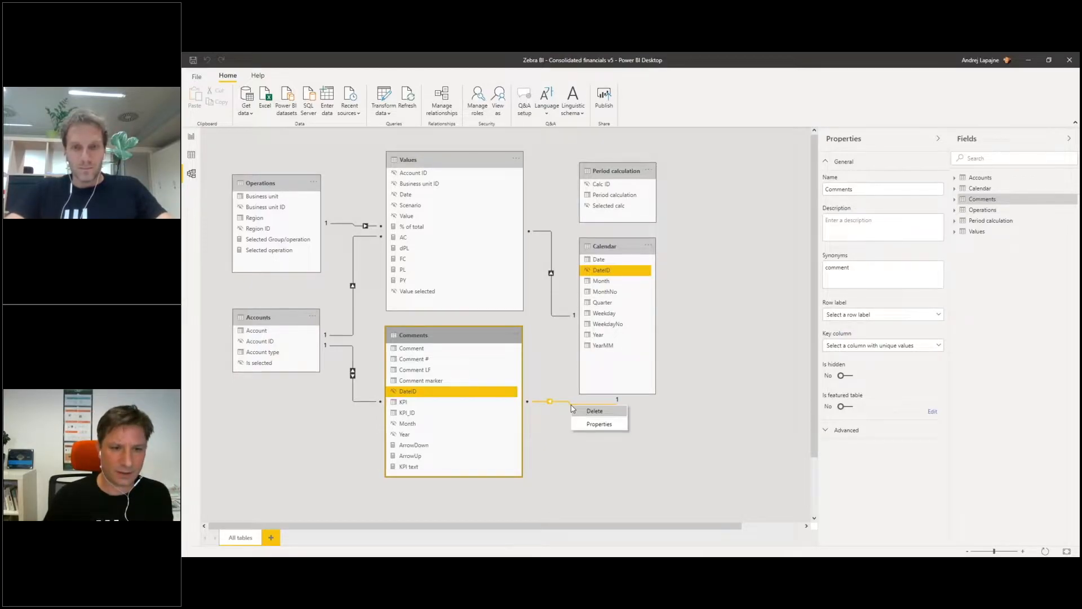
pyautogui.click(594, 411)
pyautogui.click(674, 322)
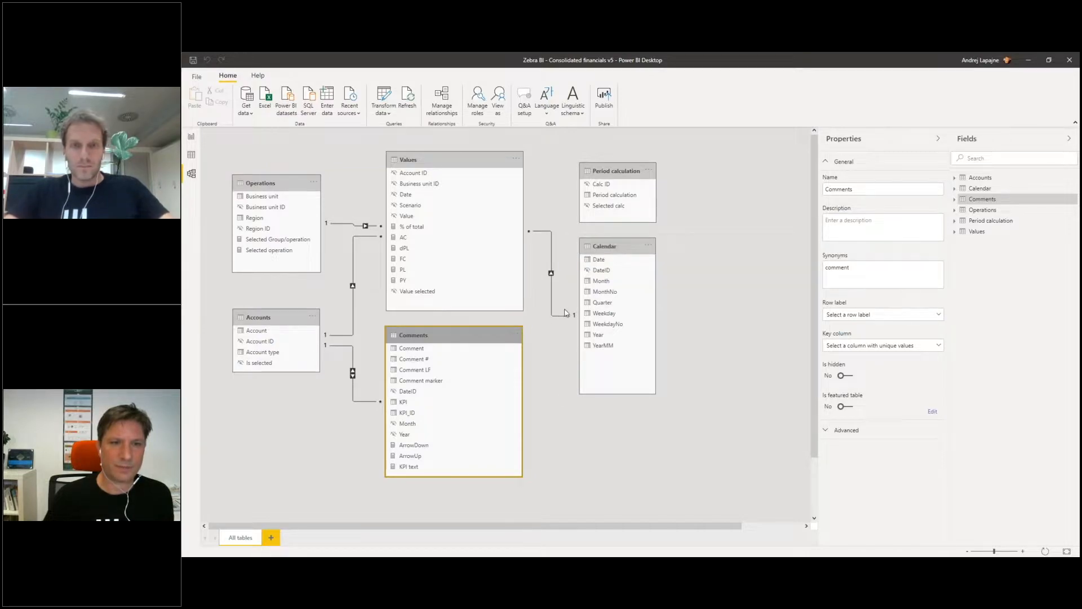
# - Create a relationship from DateID in the Calendar table to DateID in the Comments table
pyautogui.moveTo(600, 248); pyautogui.dragTo(603, 245)
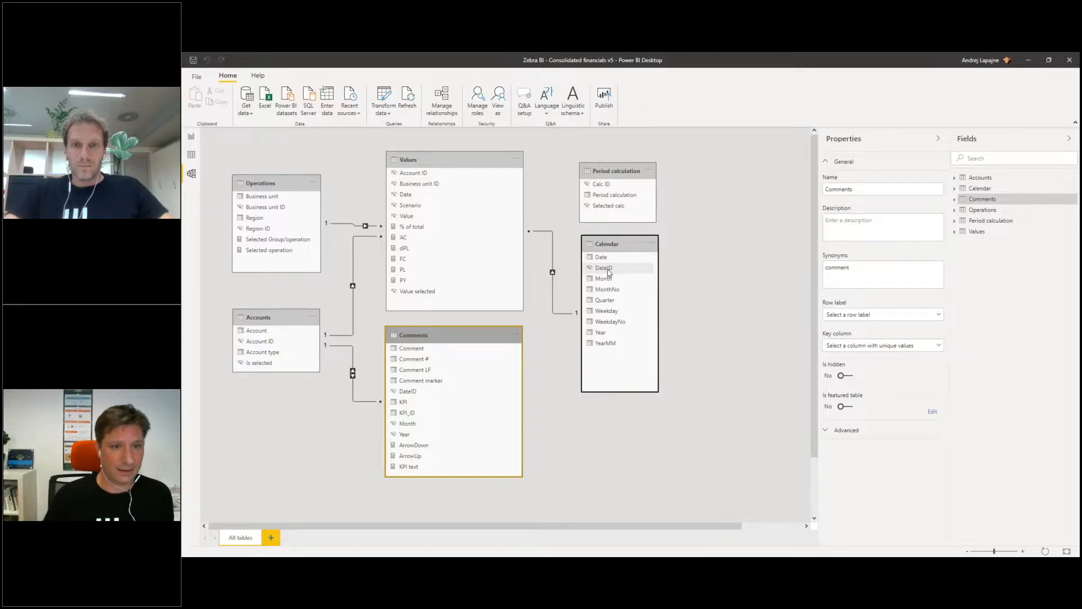
pyautogui.moveTo(607, 273); pyautogui.dragTo(446, 390)
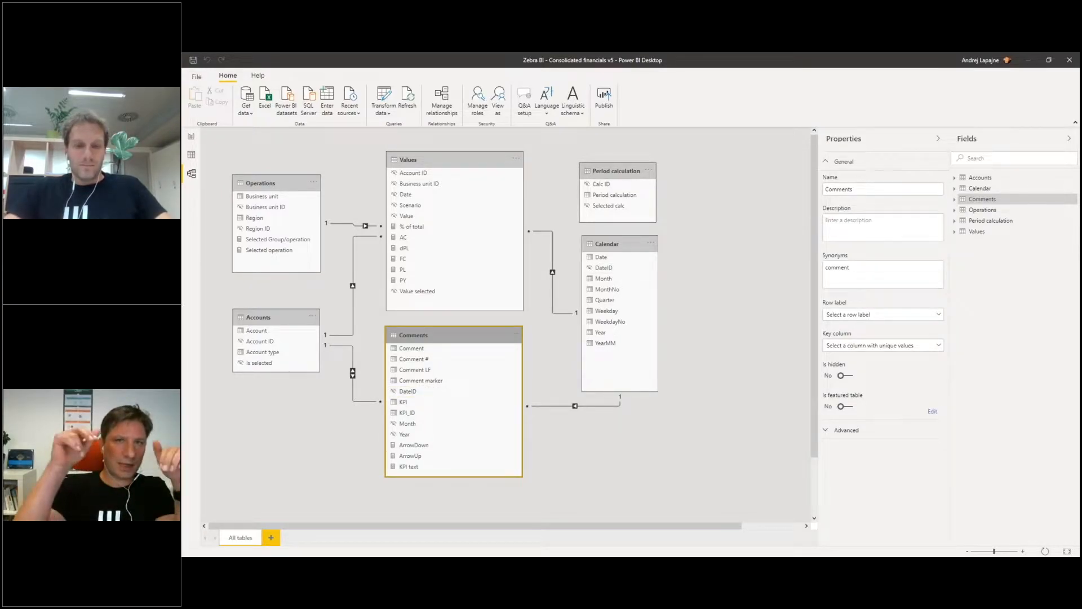
pyautogui.click(420, 394)
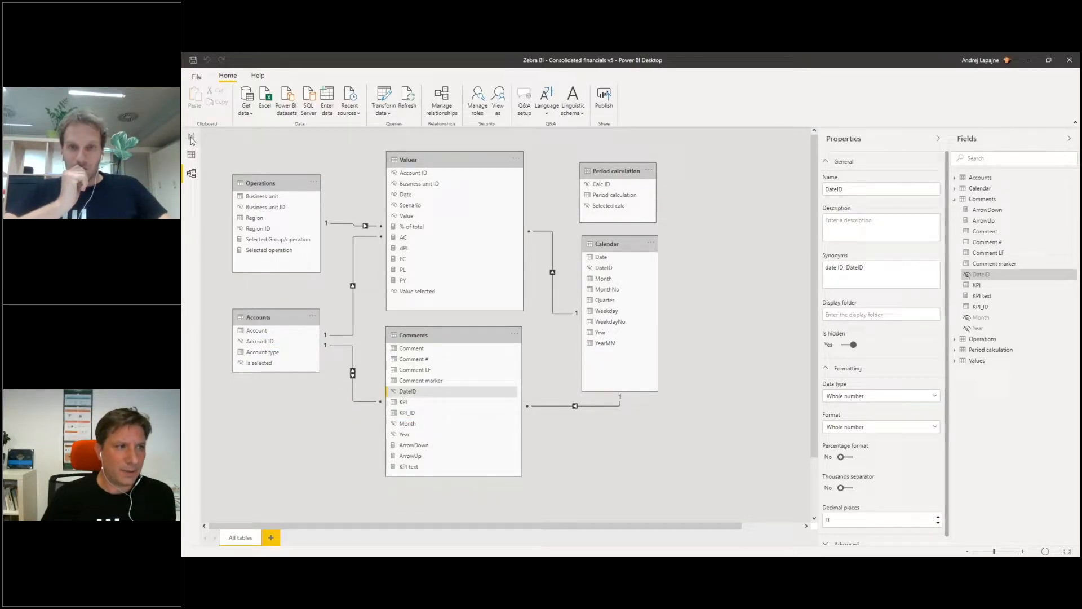
# - Back in the WORK report page, narrow the waterfall charts visual to roughly a third of its width to free space beside the comments
pyautogui.click(192, 139)
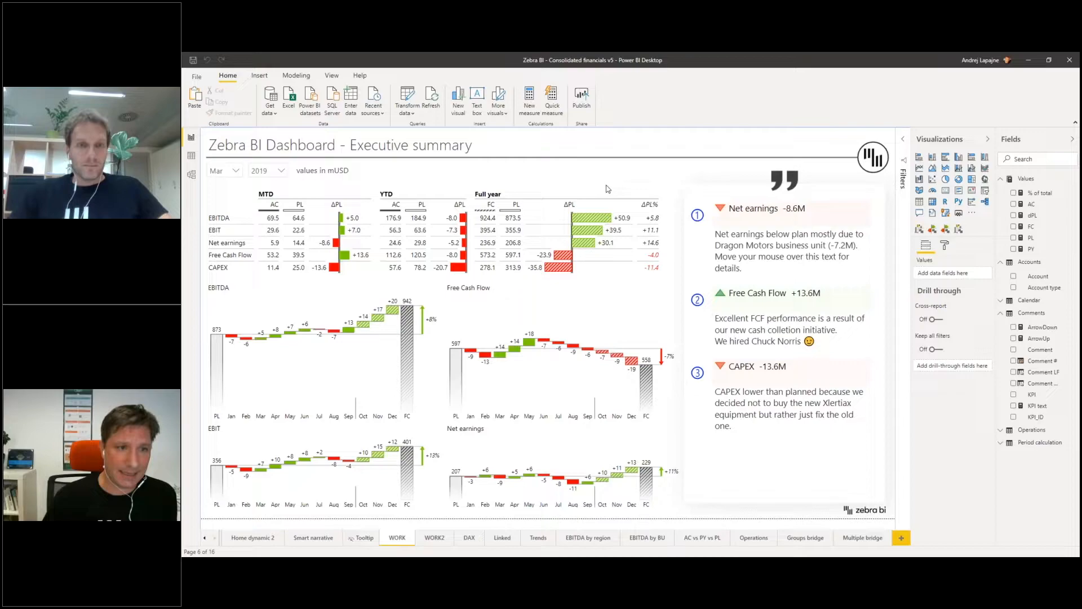
pyautogui.click(746, 187)
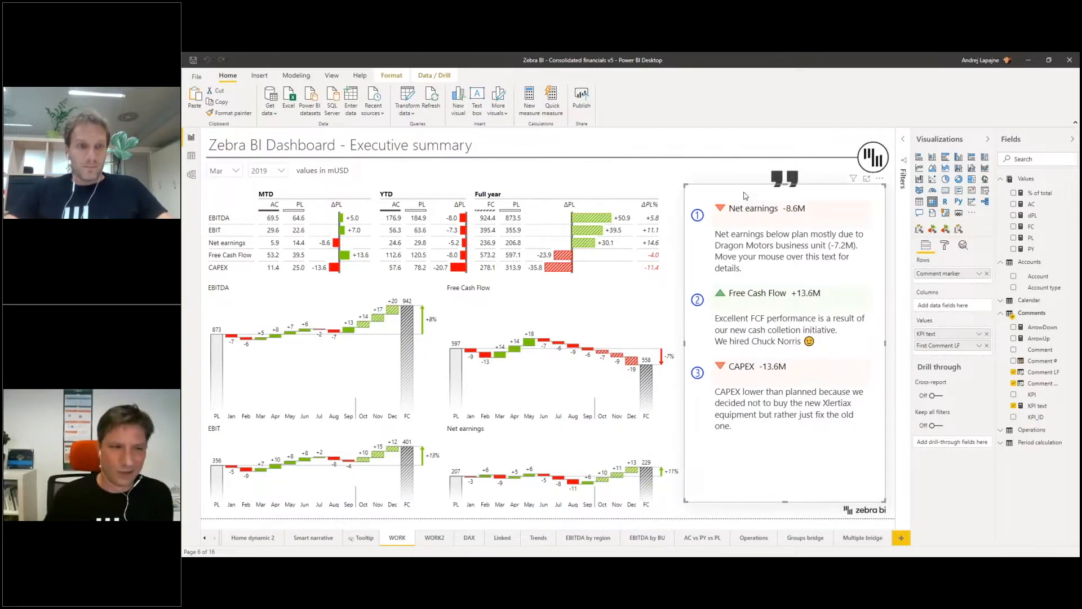
pyautogui.click(675, 407)
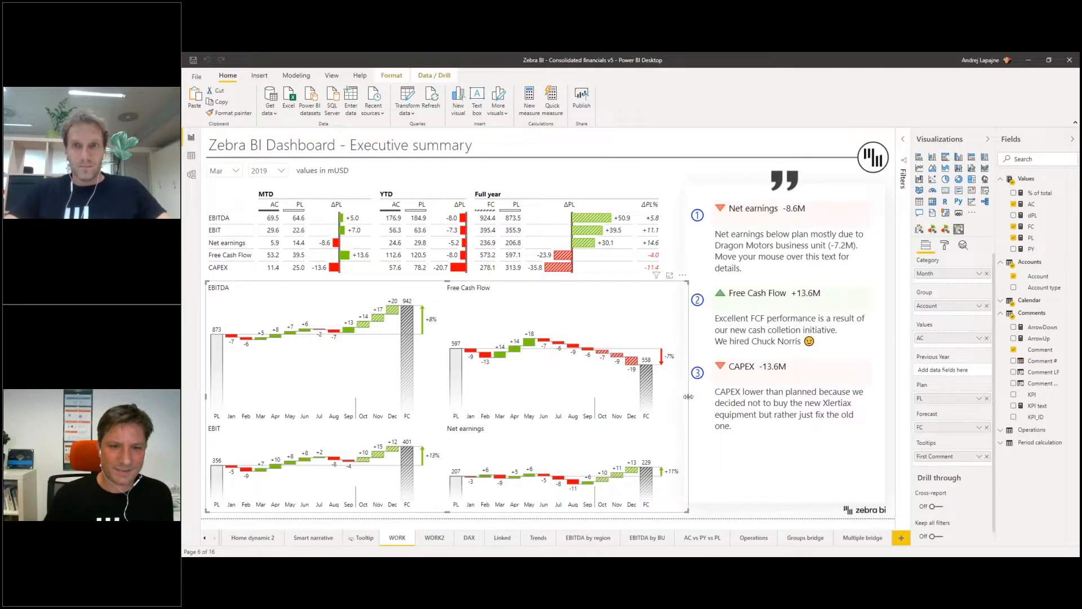
pyautogui.moveTo(688, 396); pyautogui.dragTo(350, 394)
pyautogui.click(426, 383)
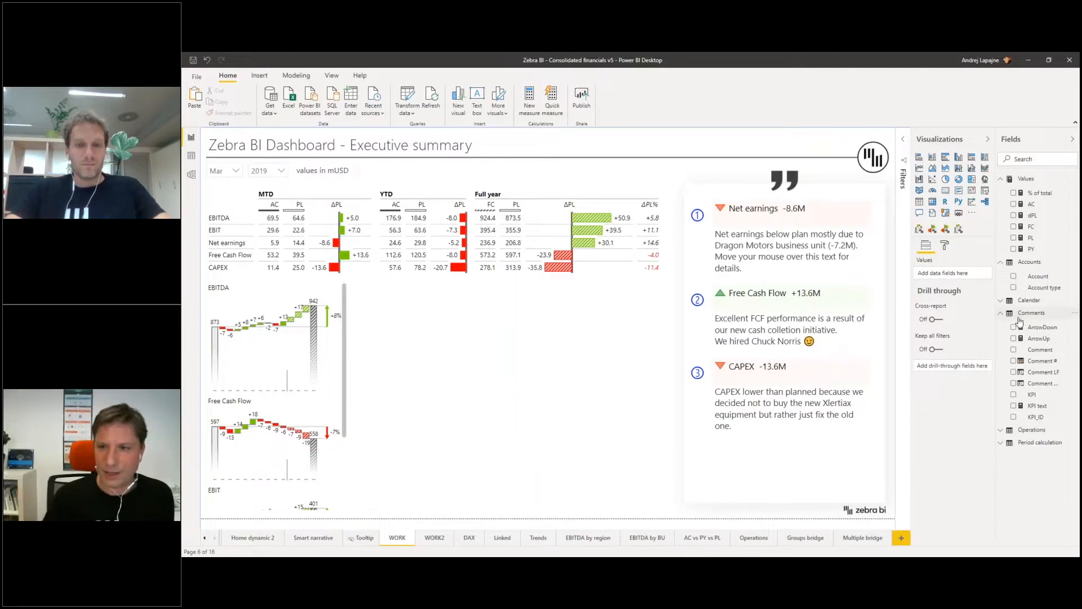
pyautogui.rightClick(1048, 353)
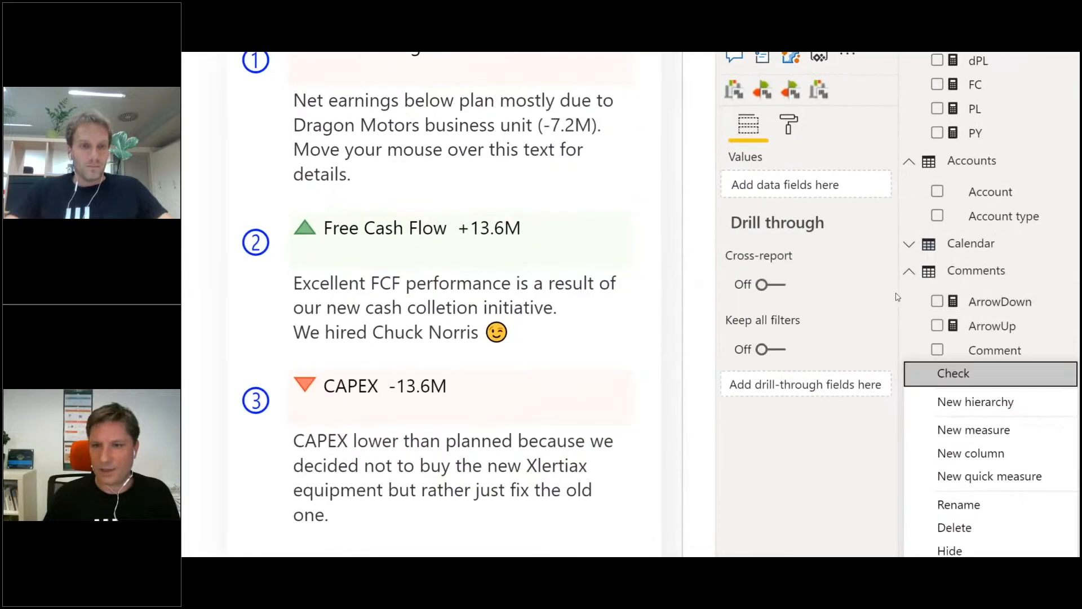
pyautogui.click(897, 297)
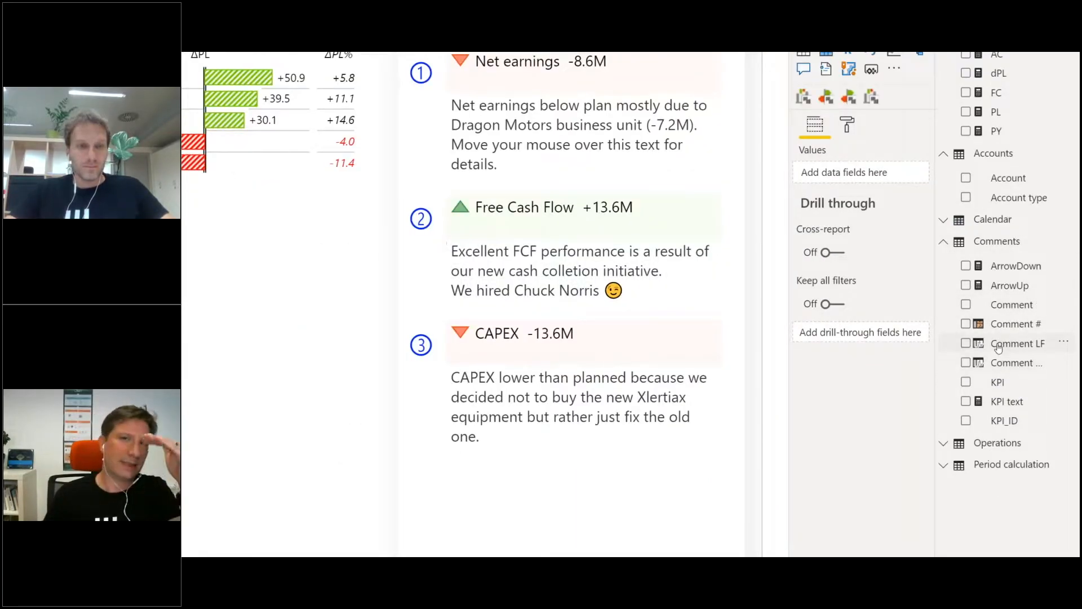
pyautogui.click(944, 222)
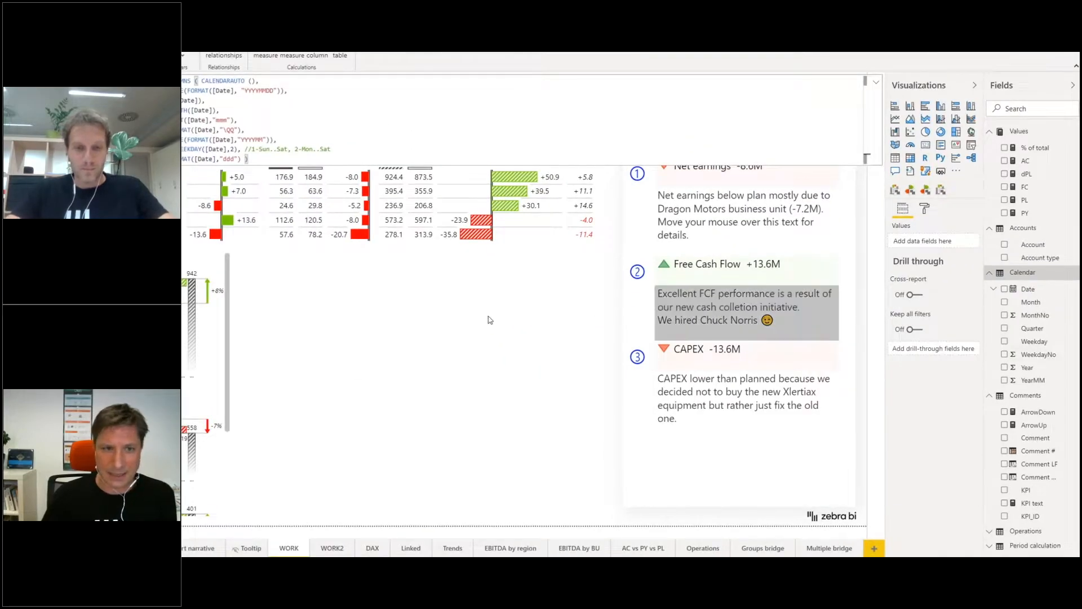
# - Insert a matrix in the free area with Comment as its rows and narrow the Comment column to about half the visual
pyautogui.click(578, 290)
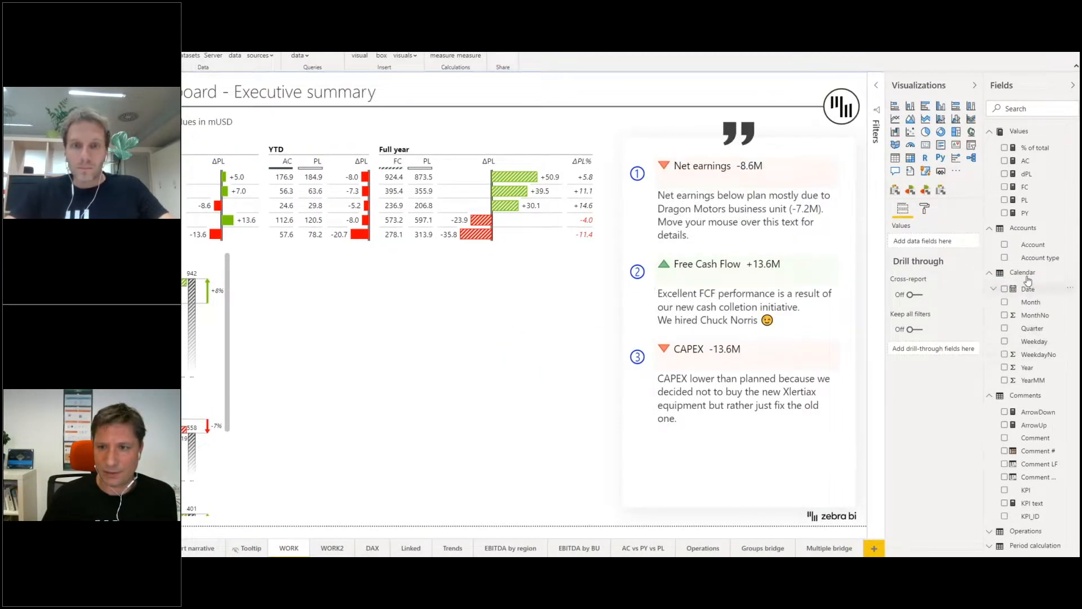
pyautogui.click(910, 159)
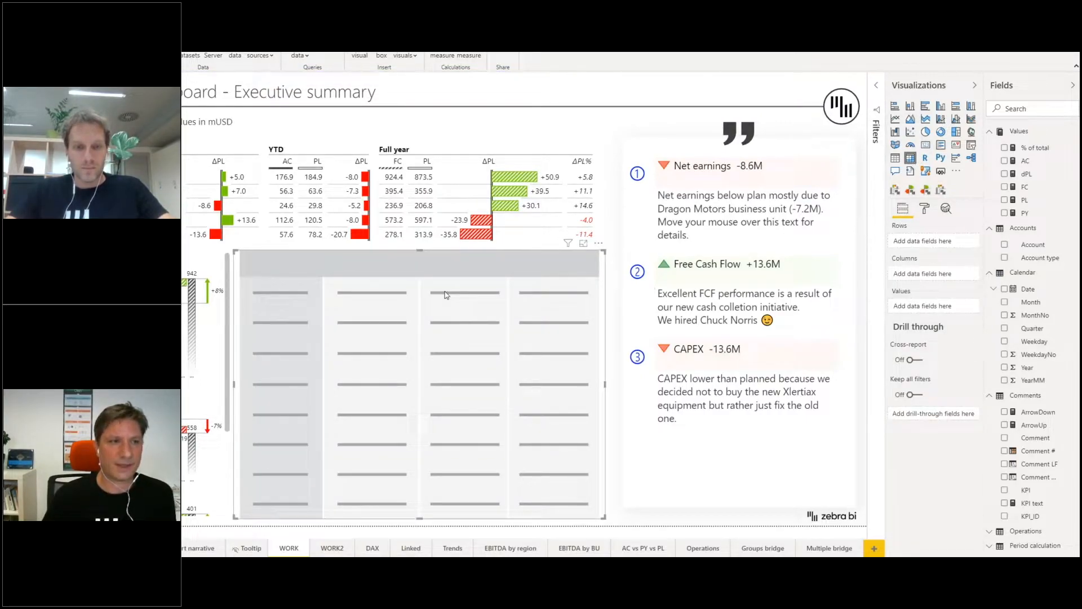
pyautogui.click(1005, 437)
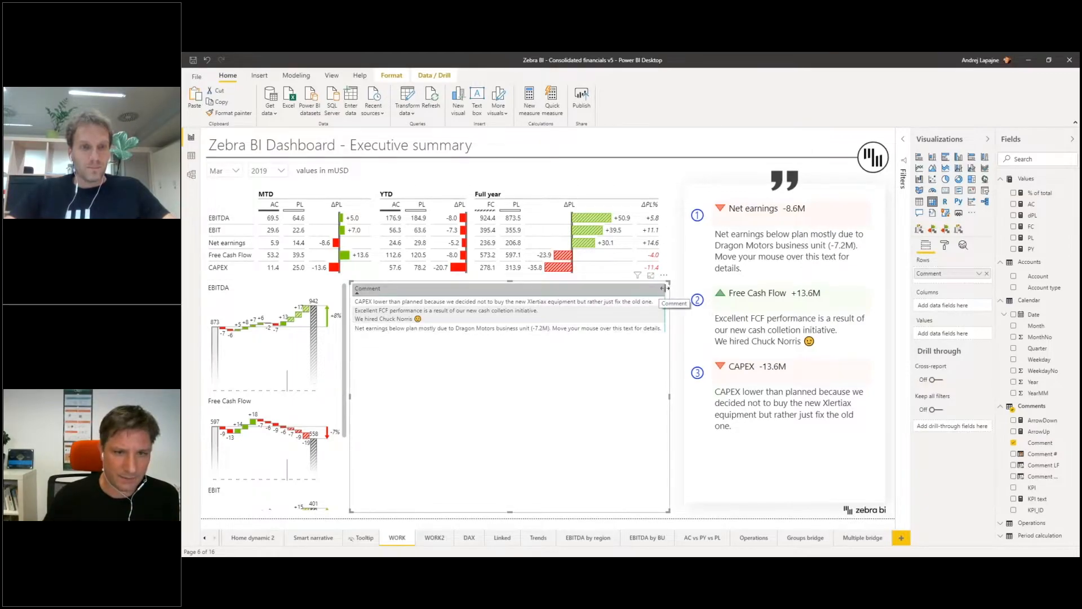
pyautogui.moveTo(664, 292); pyautogui.dragTo(516, 301)
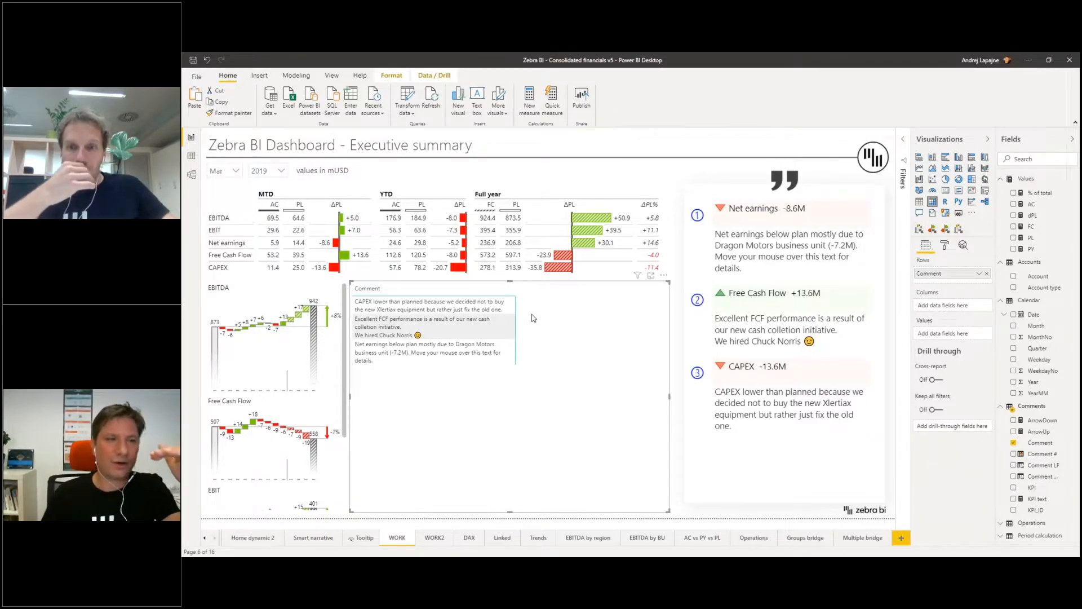
# - Filter the report to Apr to check how the comments respond, and return the month to Mar
pyautogui.click(236, 171)
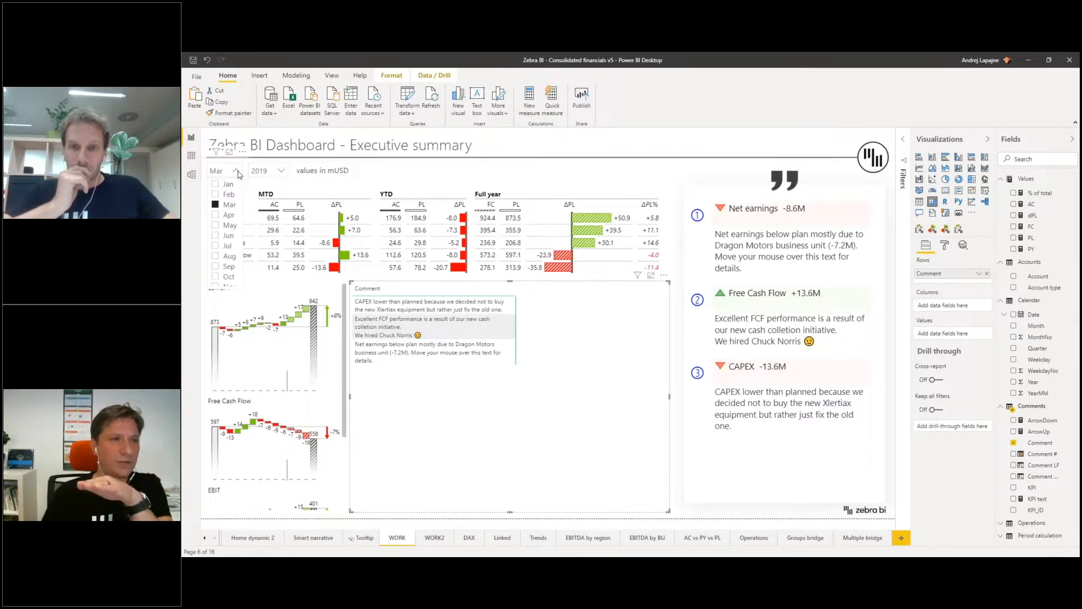
pyautogui.click(216, 218)
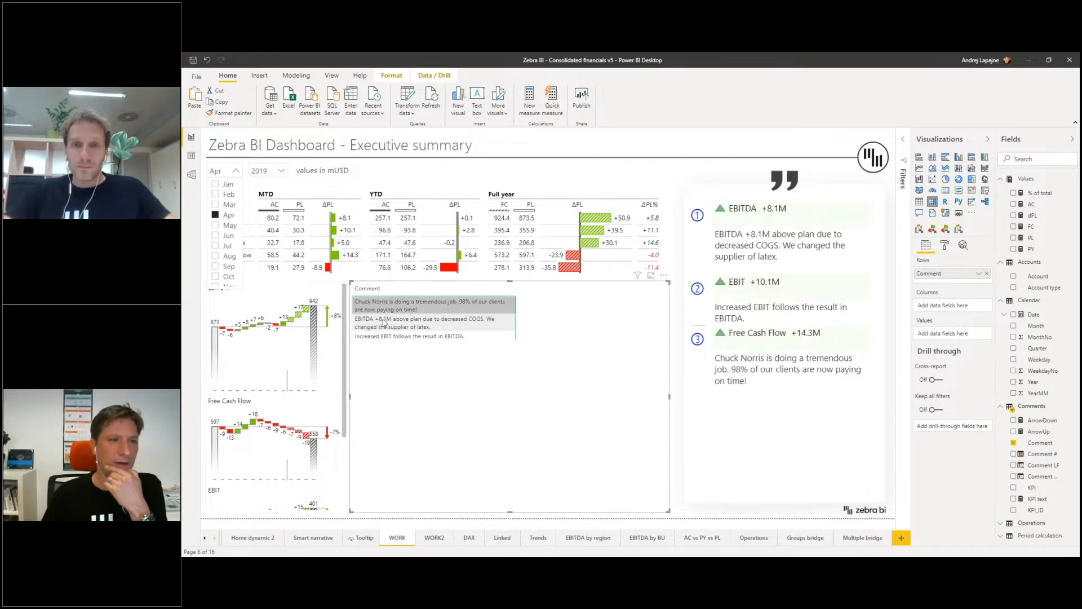
pyautogui.click(215, 204)
pyautogui.click(542, 368)
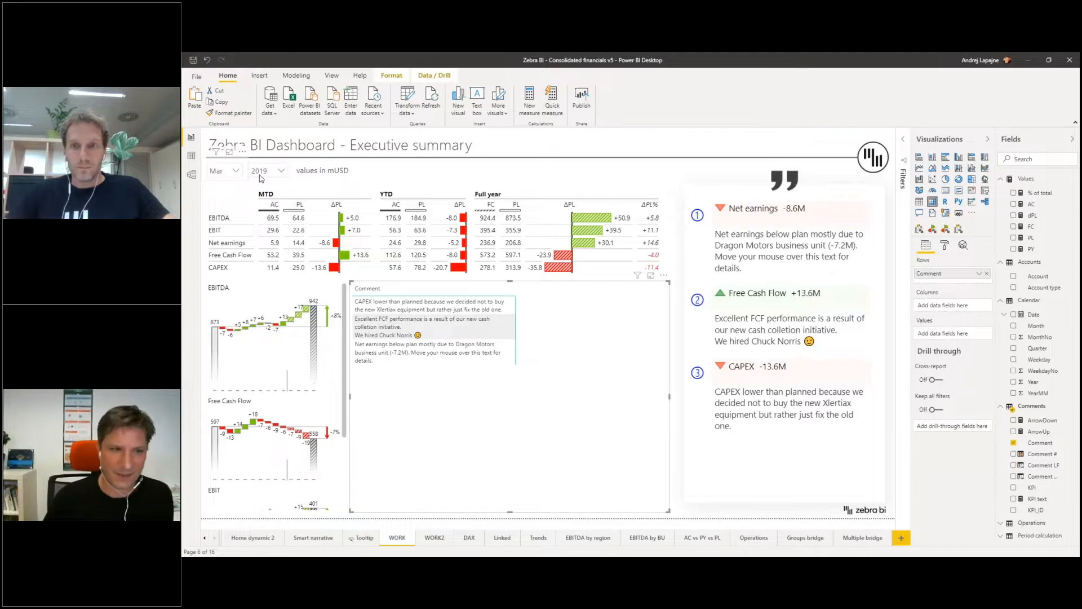
# - Set the text size of the new matrix's row headers to 11 pt
pyautogui.click(944, 246)
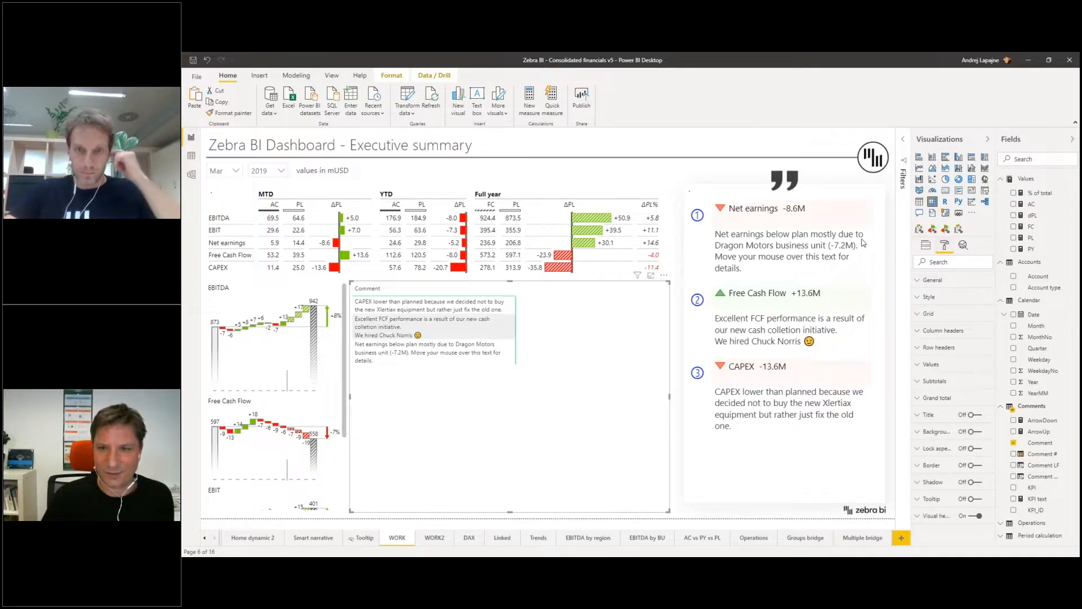
pyautogui.click(925, 245)
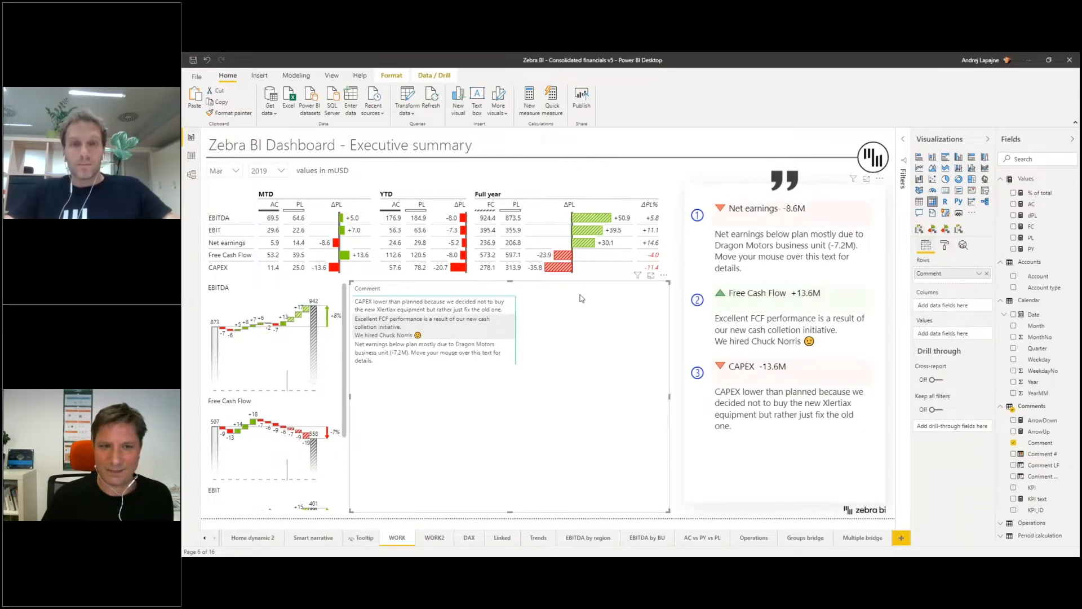
pyautogui.click(945, 248)
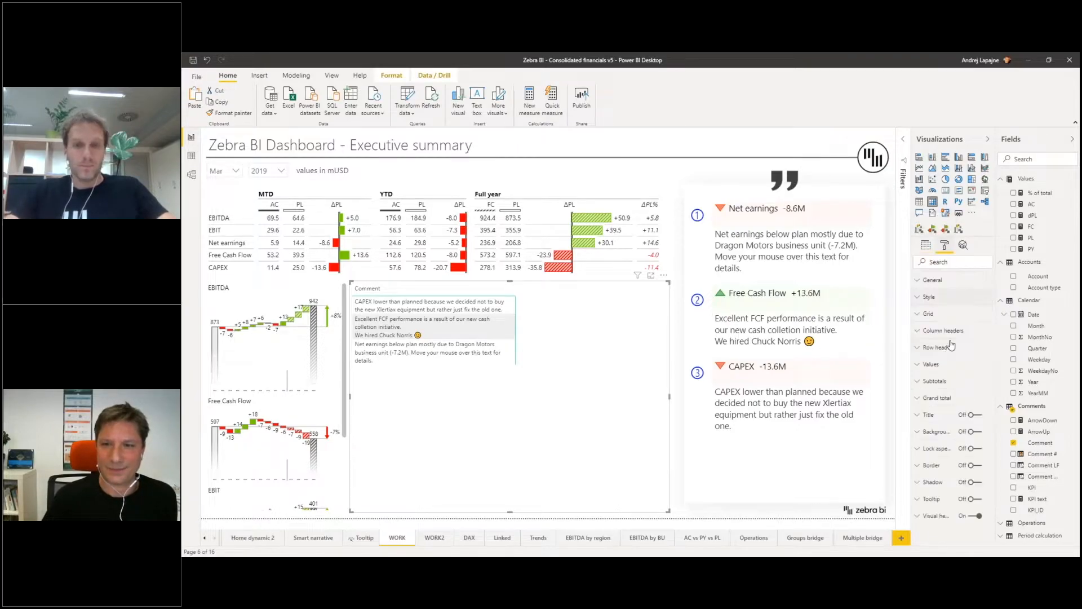
pyautogui.click(918, 348)
pyautogui.scroll(-2, 960, 428)
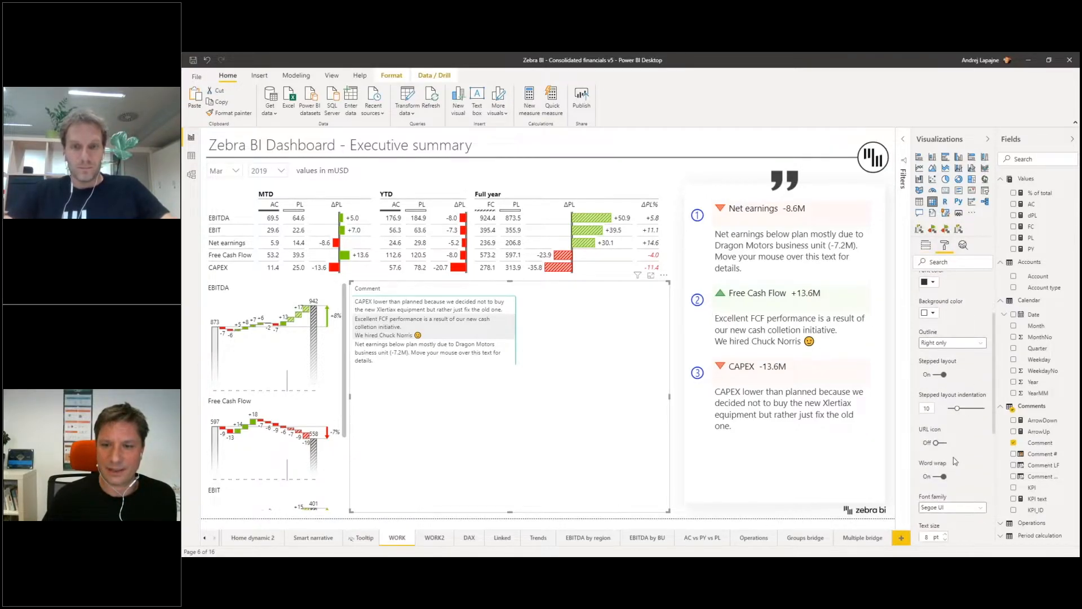
pyautogui.scroll(-1, 953, 473)
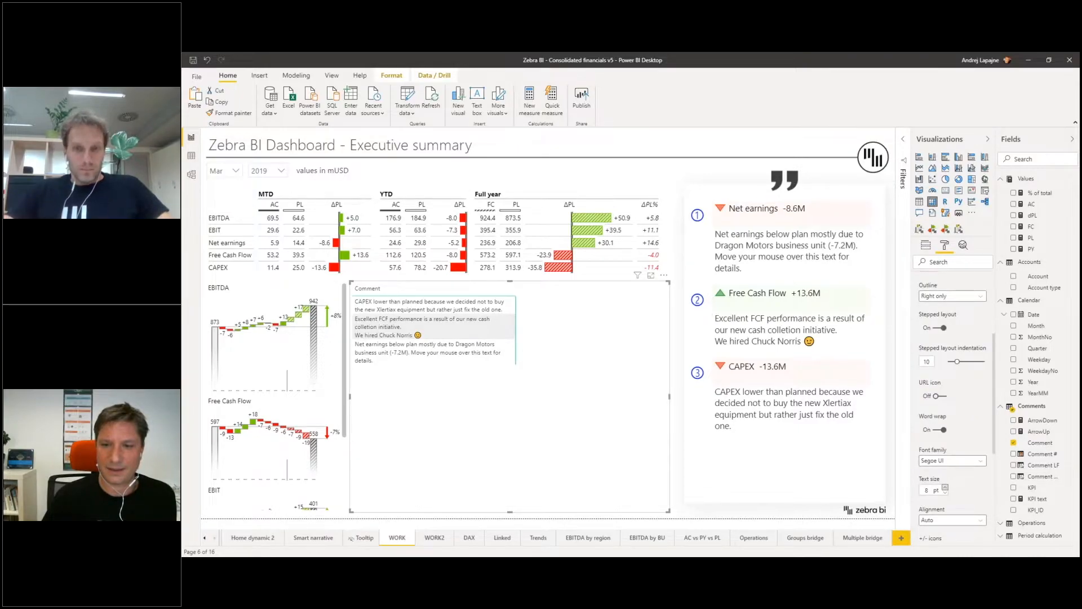
pyautogui.click(945, 488)
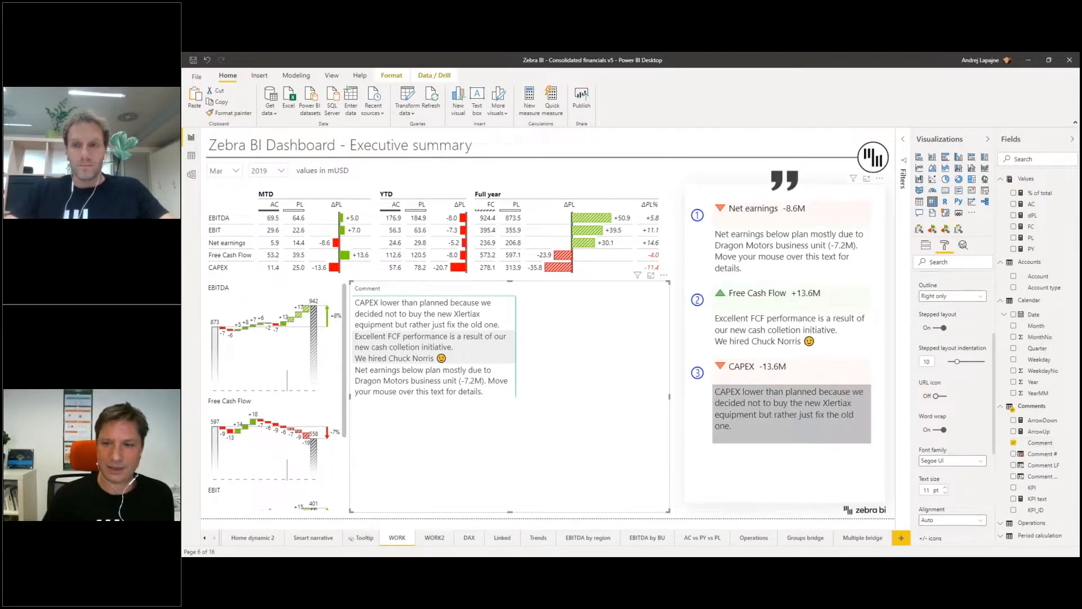
# - Examine the formulas of the Comment # and Comment LF columns in the Comments table
pyautogui.click(1042, 456)
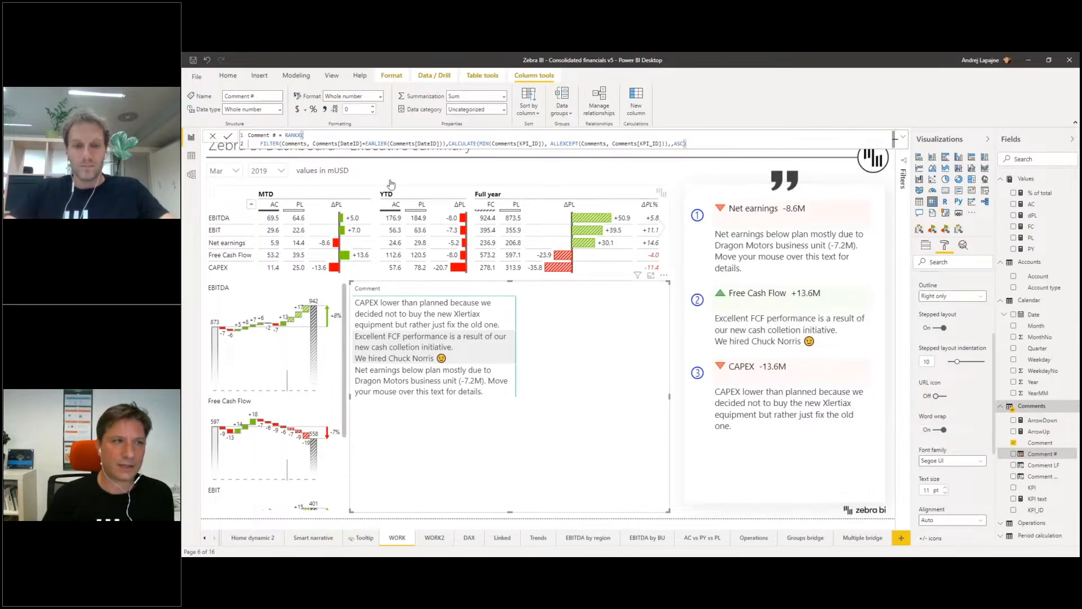
pyautogui.click(1040, 468)
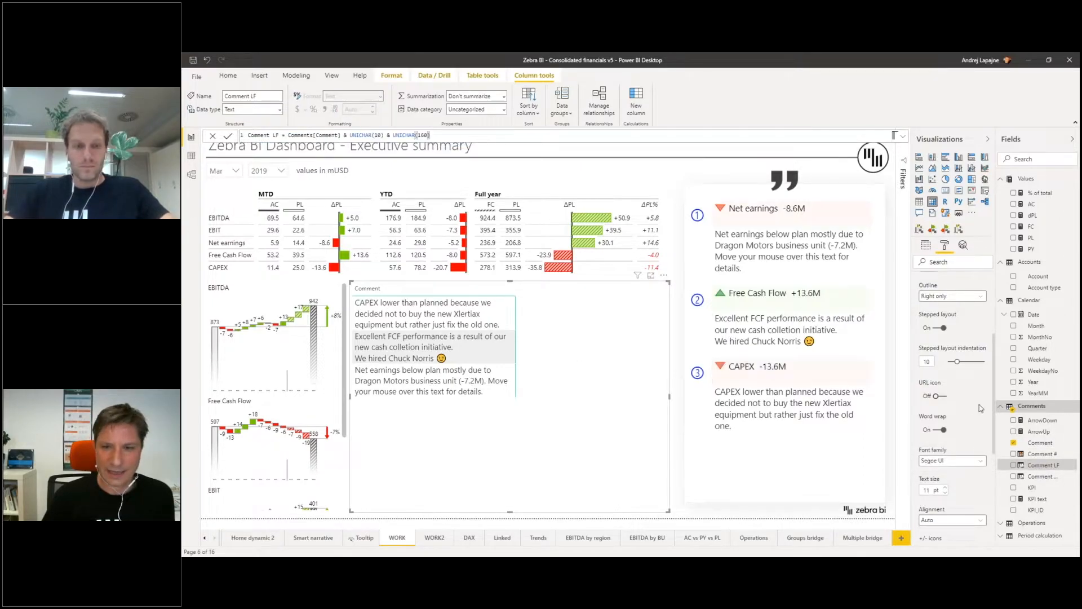
# - Examine the Comment LF formula's parts: the Comments[Comment] reference, UNICHAR(10) and UNICHAR(160)
pyautogui.click(926, 247)
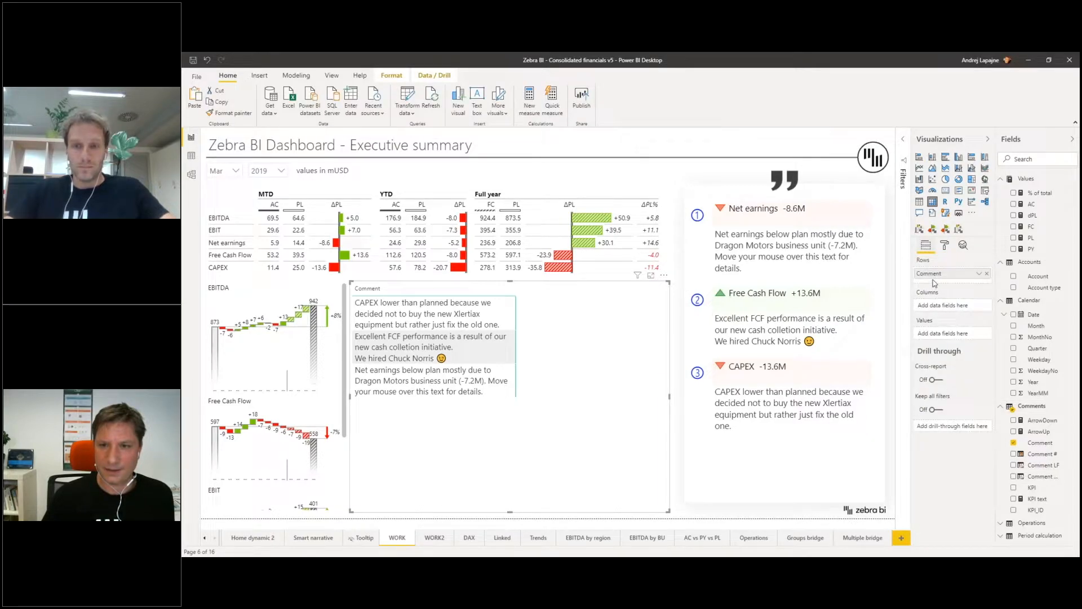
pyautogui.click(1039, 465)
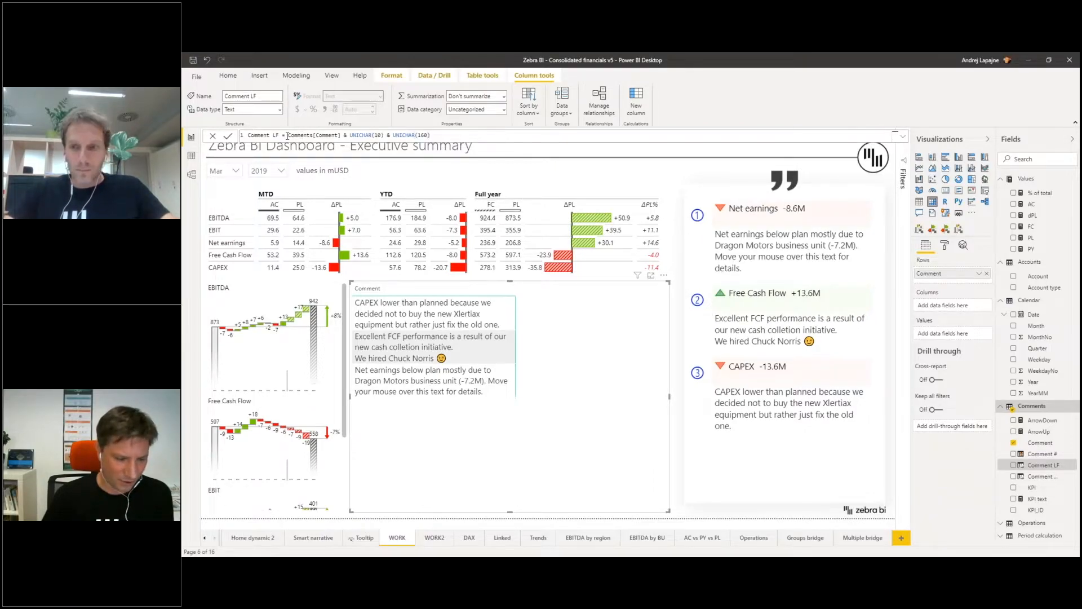
pyautogui.keyDown('ctrl'); pyautogui.scroll(4, 287, 136); pyautogui.keyUp('ctrl')
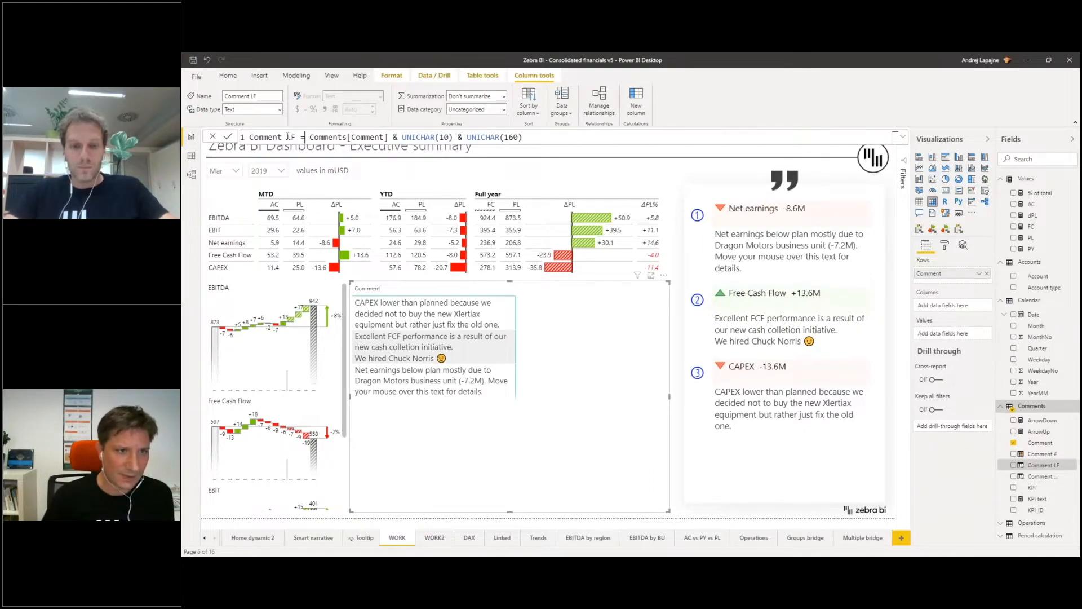
pyautogui.keyDown('ctrl'); pyautogui.scroll(1, 288, 136); pyautogui.keyUp('ctrl')
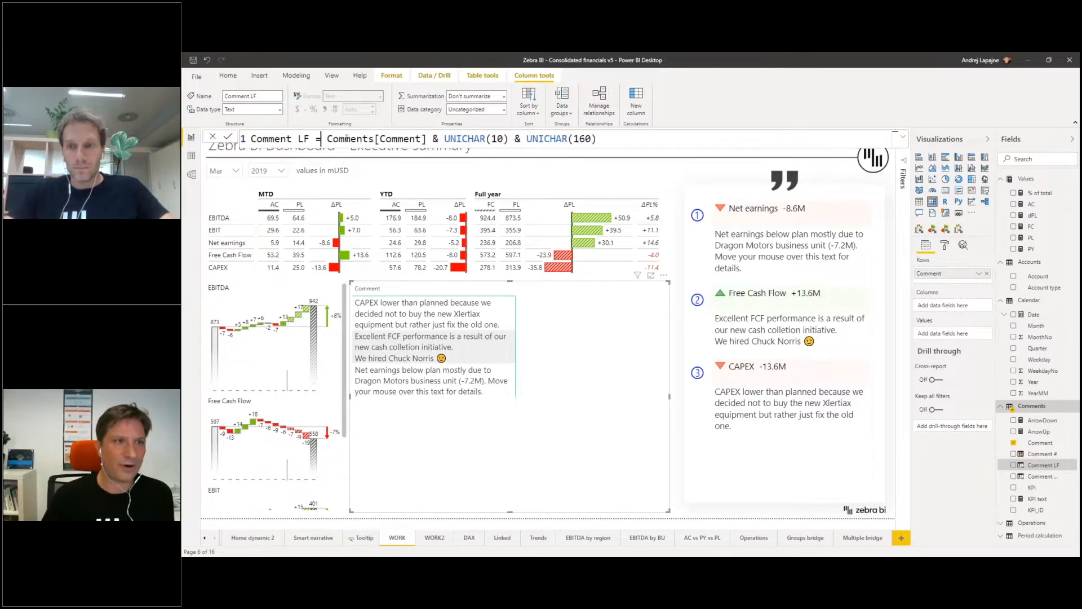
pyautogui.moveTo(327, 138); pyautogui.dragTo(427, 138)
pyautogui.click(463, 138)
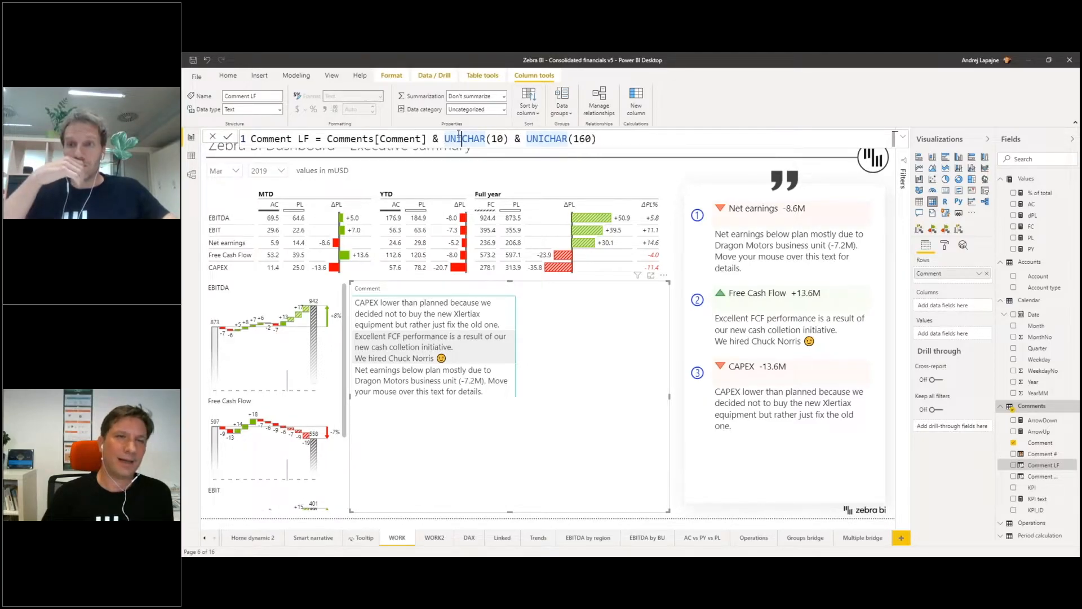
pyautogui.moveTo(445, 138); pyautogui.dragTo(515, 138)
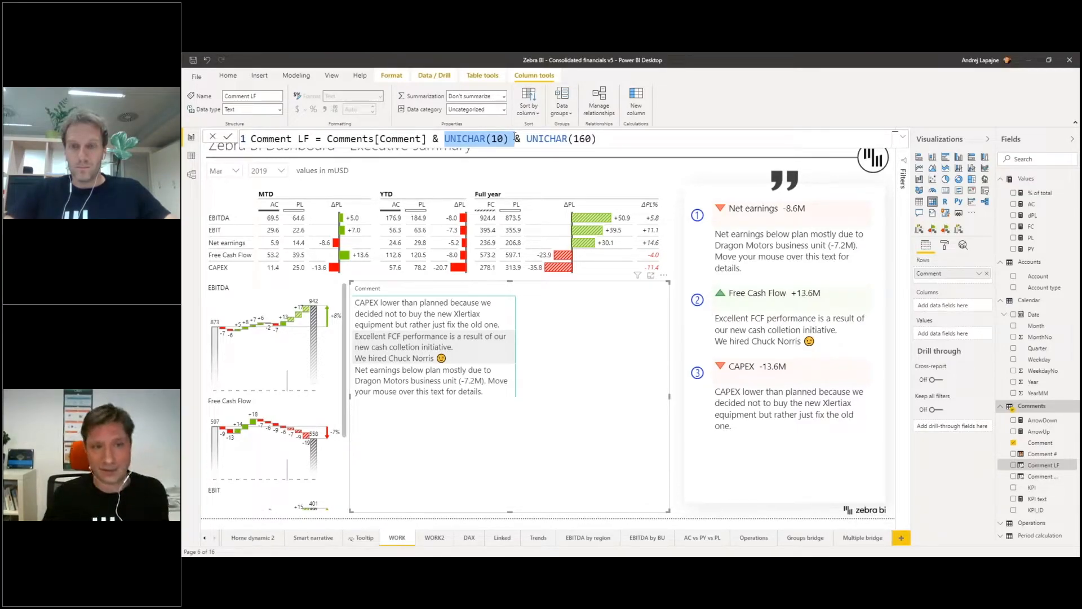
pyautogui.moveTo(597, 139); pyautogui.dragTo(526, 139)
pyautogui.click(582, 319)
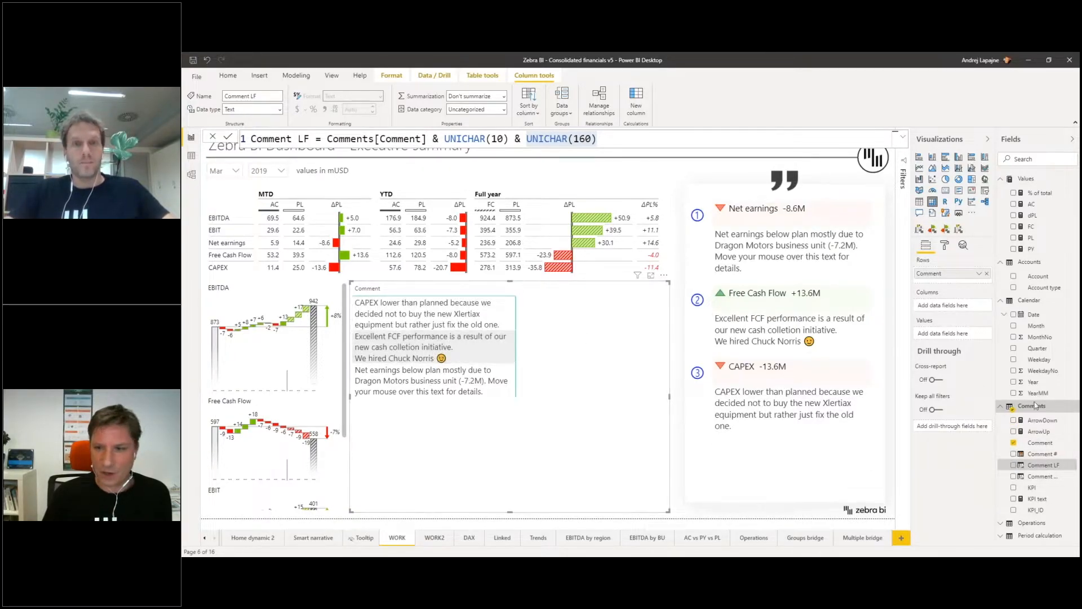
# - Replace Comment with Comment LF as the row field of the new comments matrix
pyautogui.click(1013, 444)
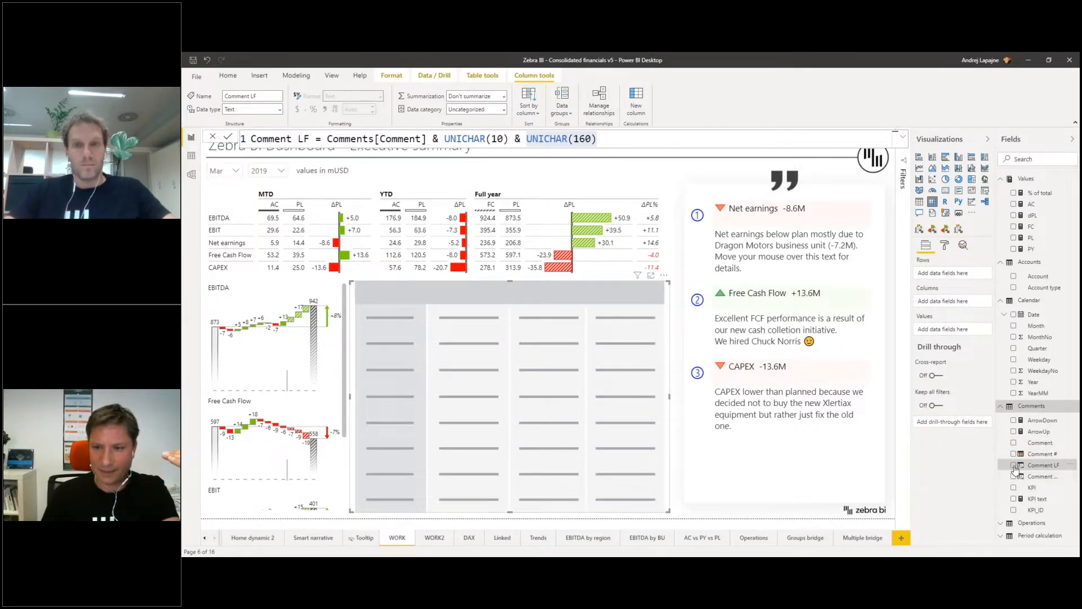
pyautogui.click(1014, 465)
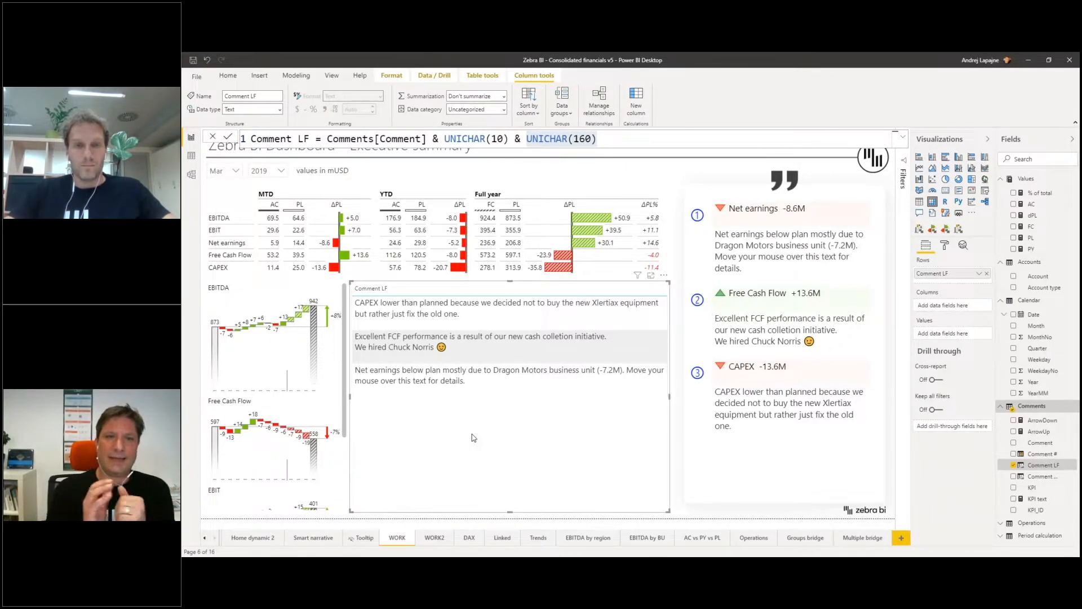
# - Inspect the Net earnings entry of the finished comments visual with its tooltip breakdown, and compare it with the Net earnings row in the KPI table
pyautogui.click(847, 195)
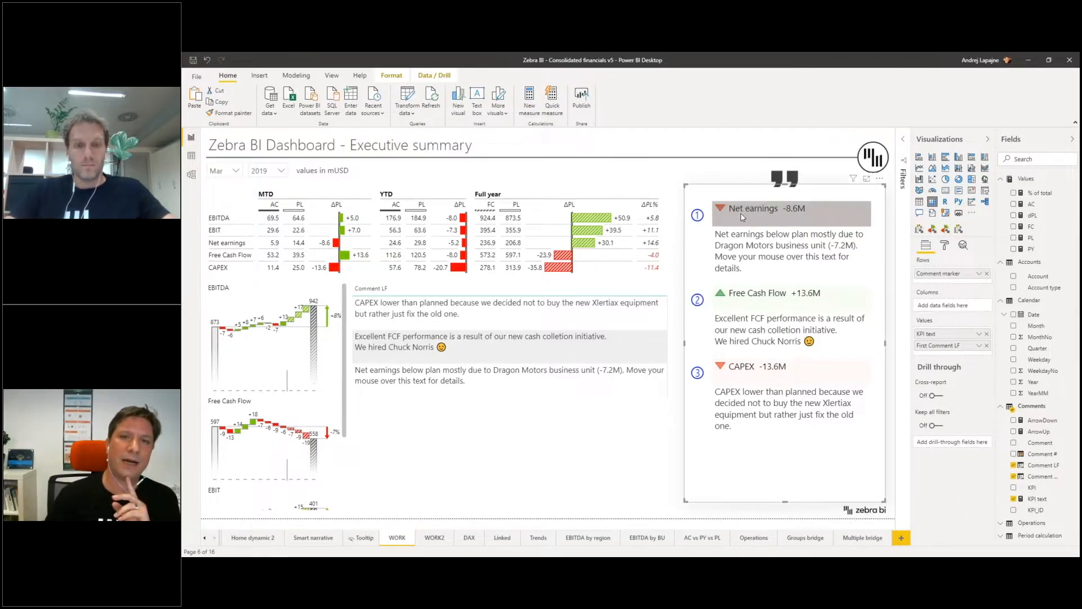
pyautogui.moveTo(742, 217)
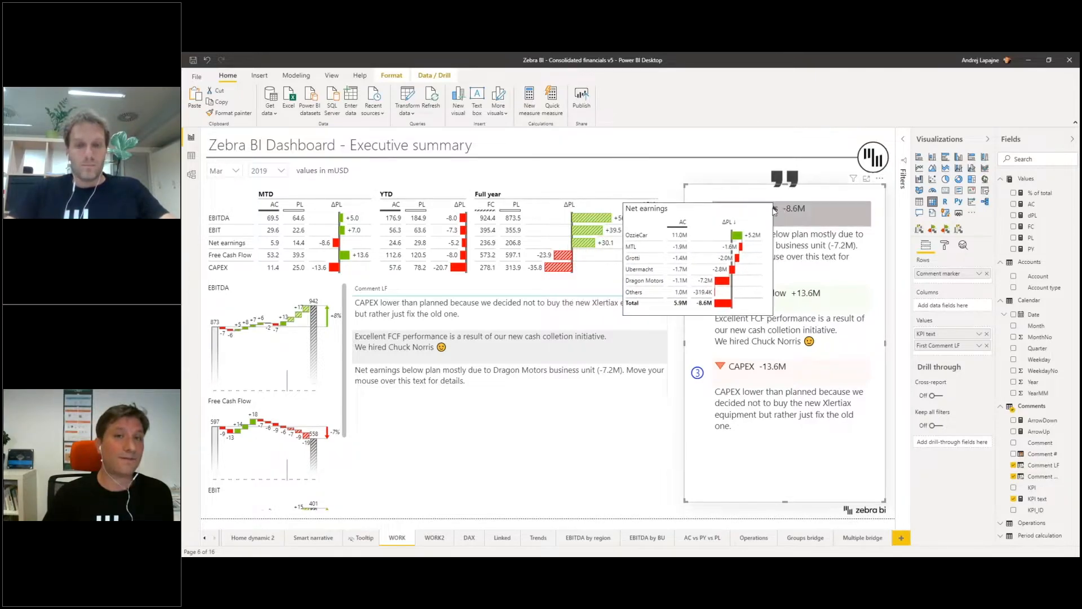
pyautogui.click(246, 244)
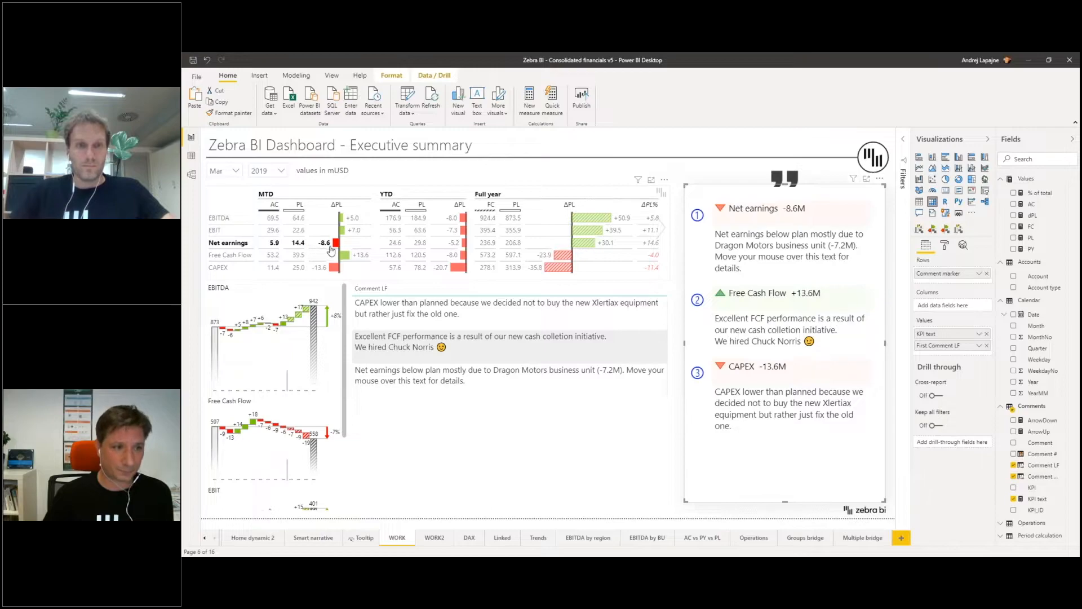
pyautogui.moveTo(839, 215)
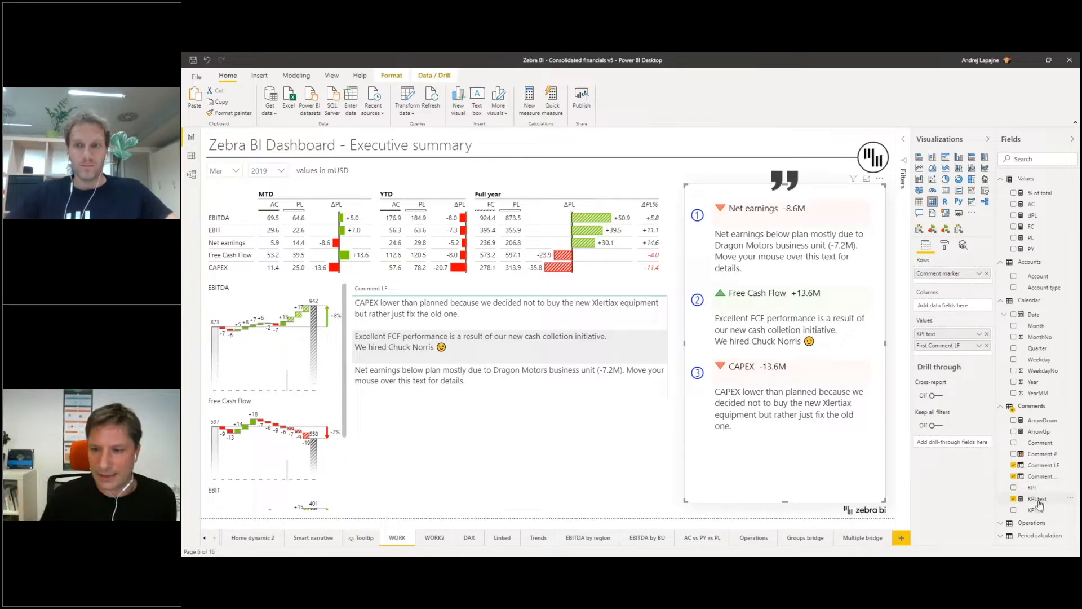
# - Try grouping the new matrix by KPI above Comment LF in its rows, and remove KPI again
pyautogui.click(630, 449)
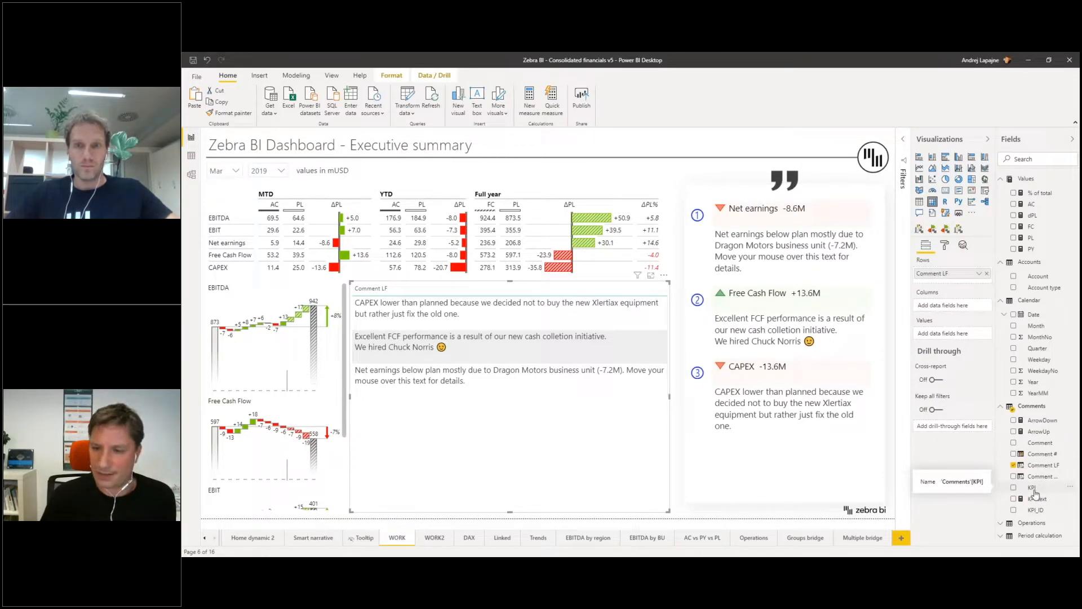
pyautogui.moveTo(1037, 492); pyautogui.dragTo(951, 273)
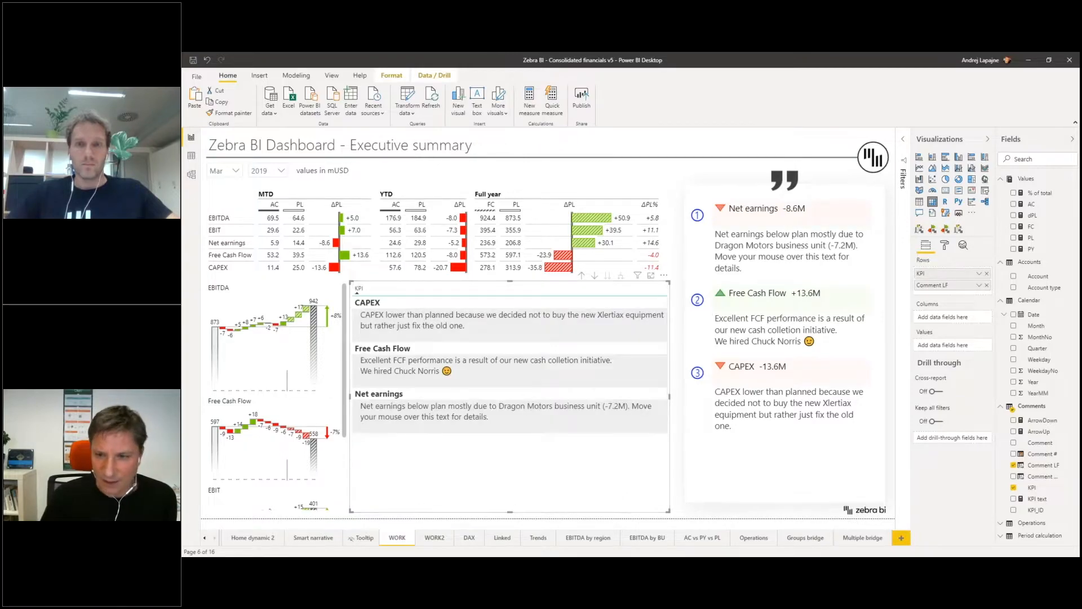
pyautogui.click(986, 274)
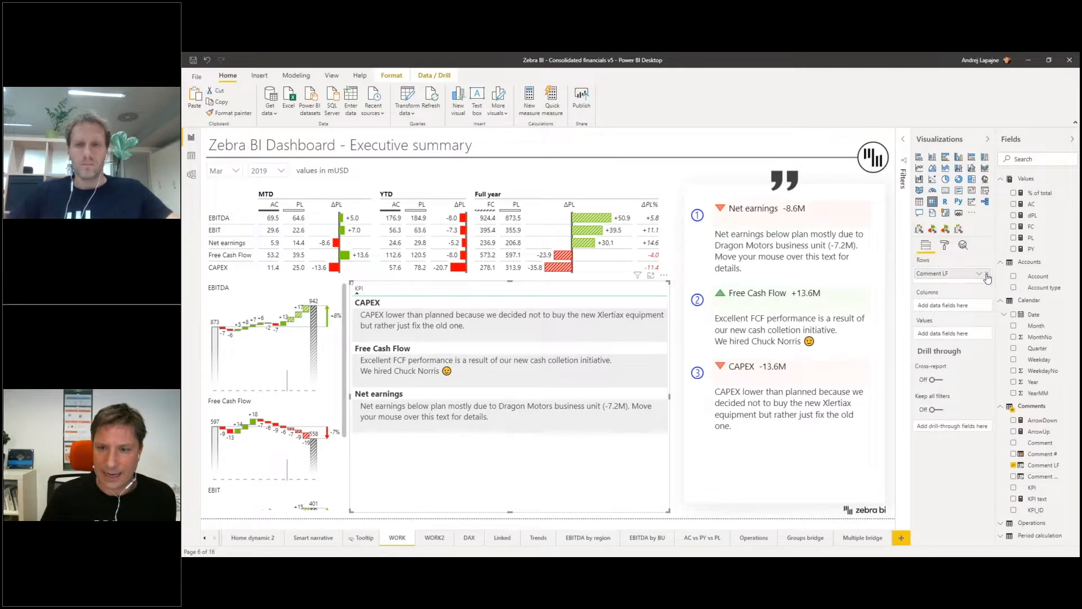
# - Examine the KPI text measure's dPL conditions, FIRSTNONBLANK lookup, spacing and number formats, and the formula of the dPL measure it uses
pyautogui.click(1037, 499)
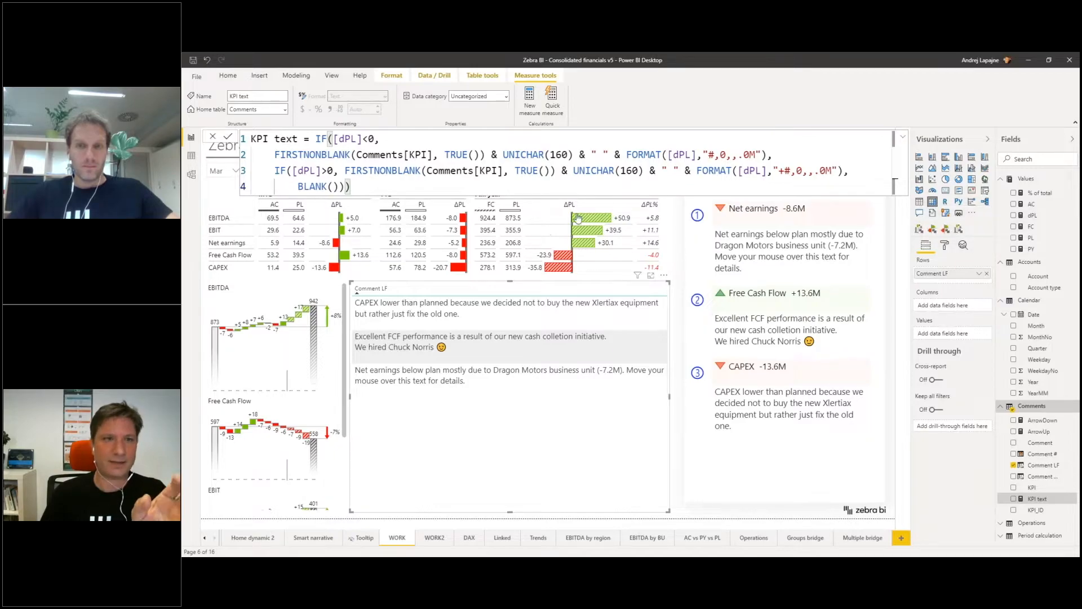
pyautogui.moveTo(334, 139); pyautogui.dragTo(363, 139)
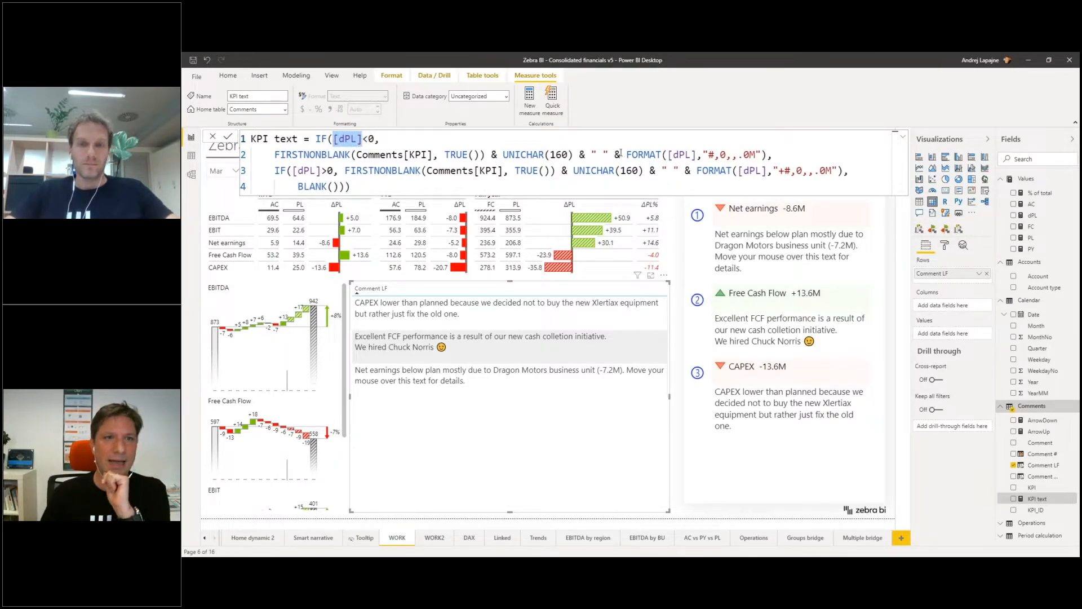
pyautogui.moveTo(590, 152); pyautogui.dragTo(626, 154)
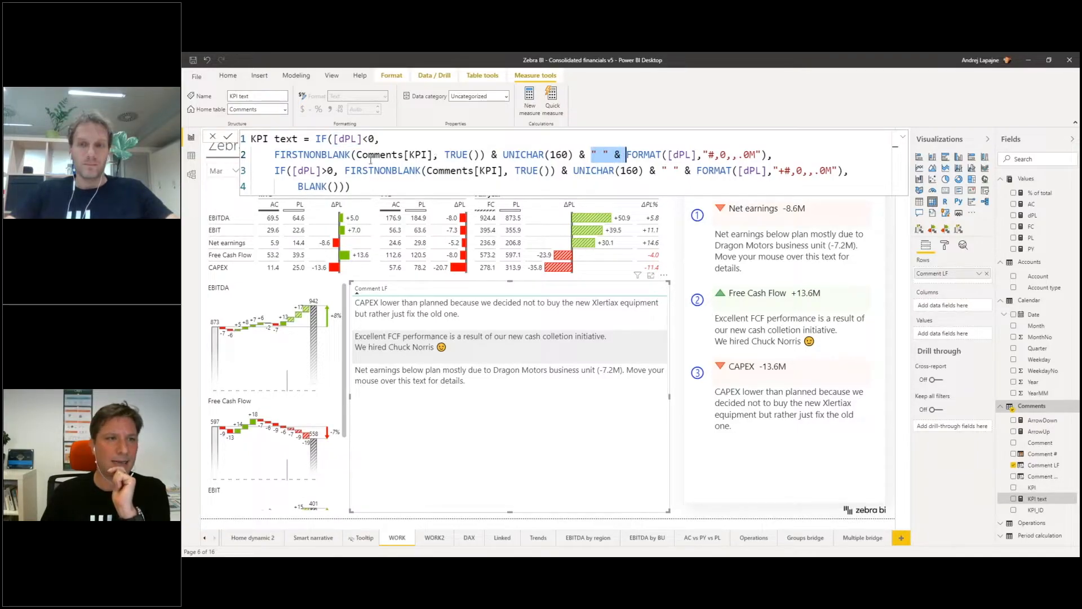
pyautogui.moveTo(358, 156); pyautogui.dragTo(434, 154)
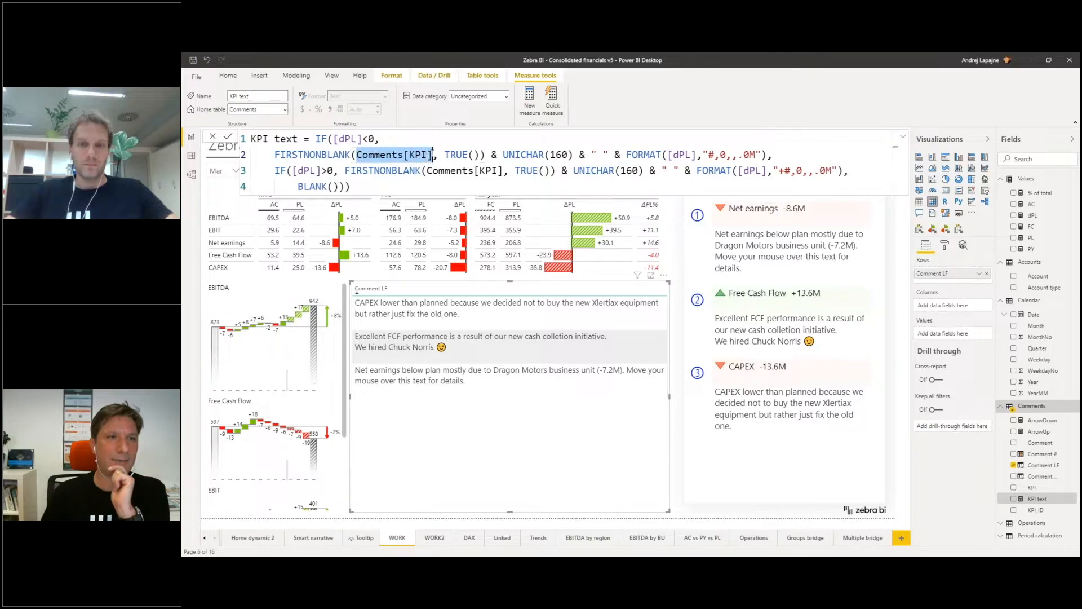
pyautogui.click(387, 154)
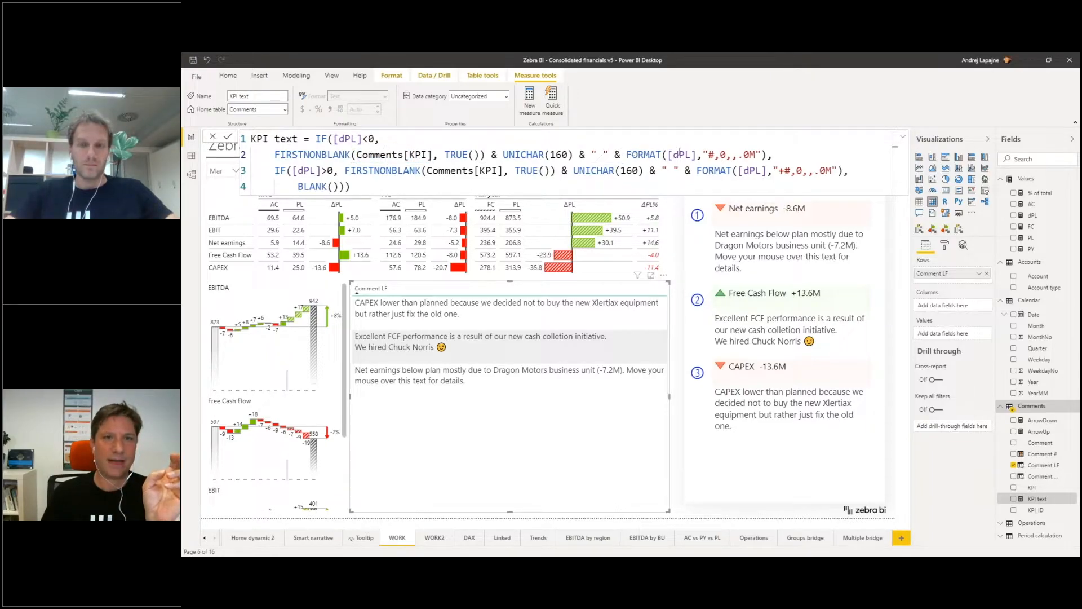
pyautogui.moveTo(668, 155); pyautogui.dragTo(698, 154)
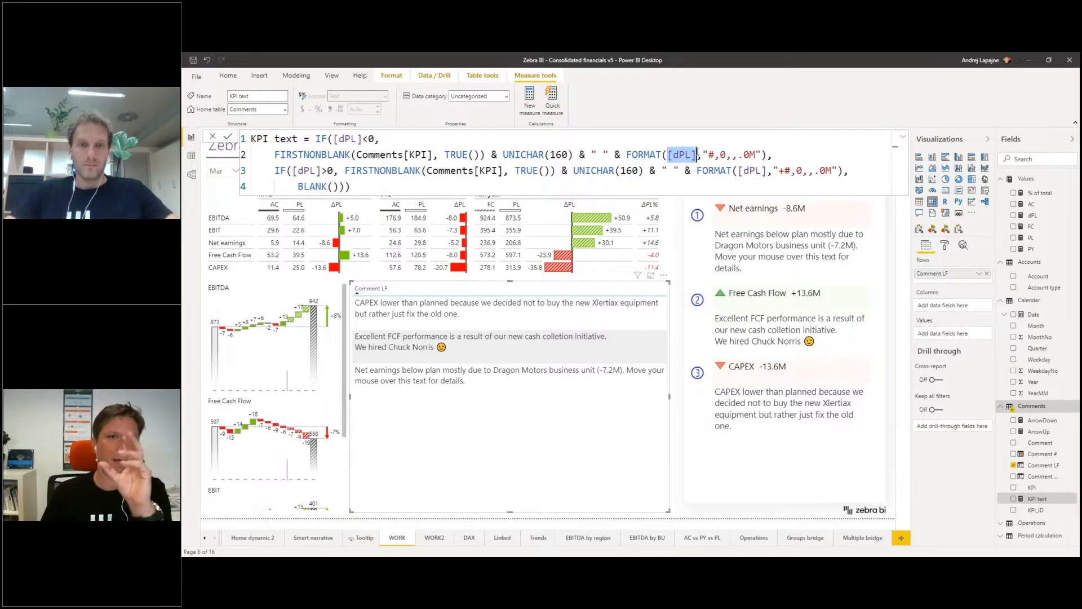
pyautogui.moveTo(761, 154); pyautogui.dragTo(708, 154)
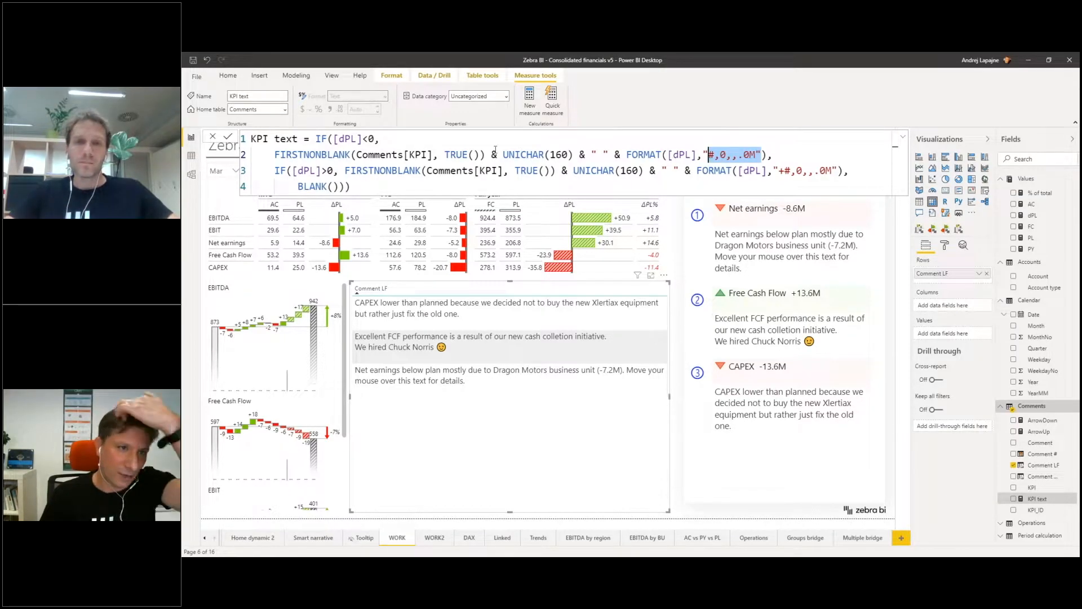
pyautogui.moveTo(502, 153); pyautogui.dragTo(592, 153)
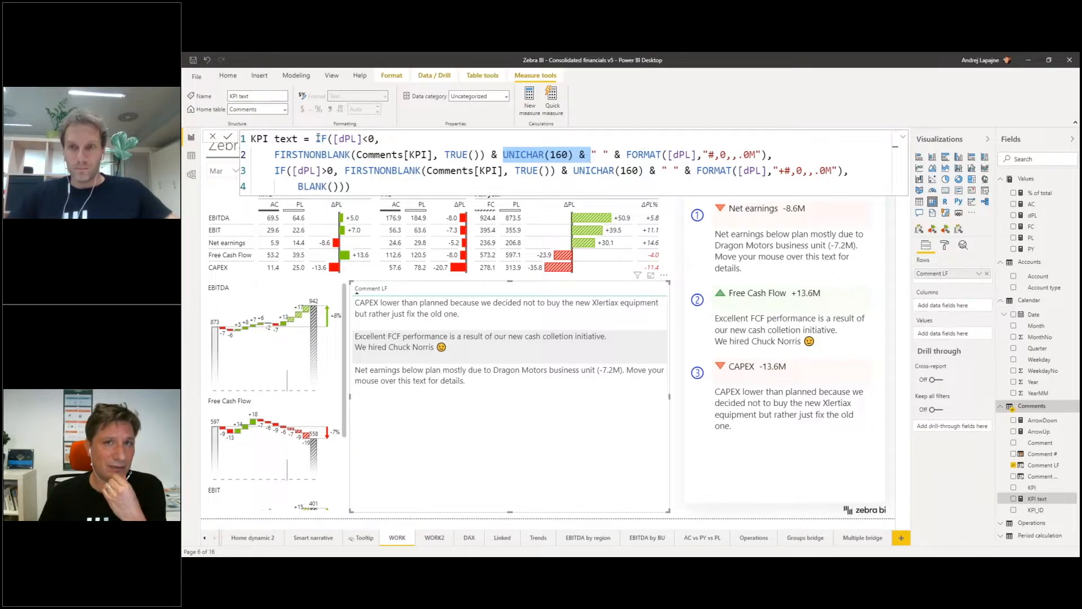
pyautogui.moveTo(315, 138); pyautogui.dragTo(365, 139)
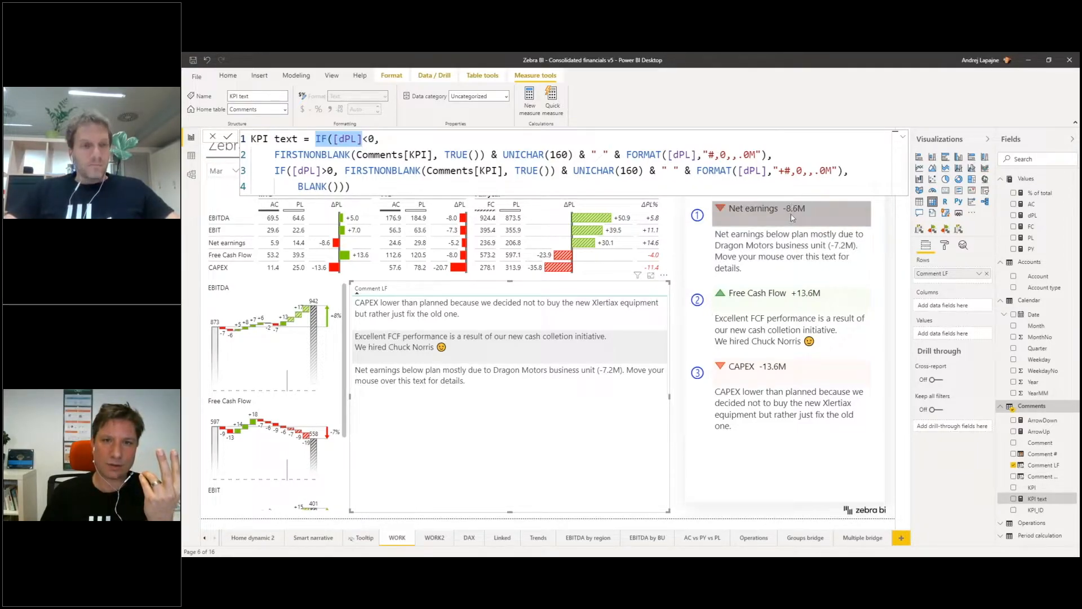
pyautogui.moveTo(795, 218)
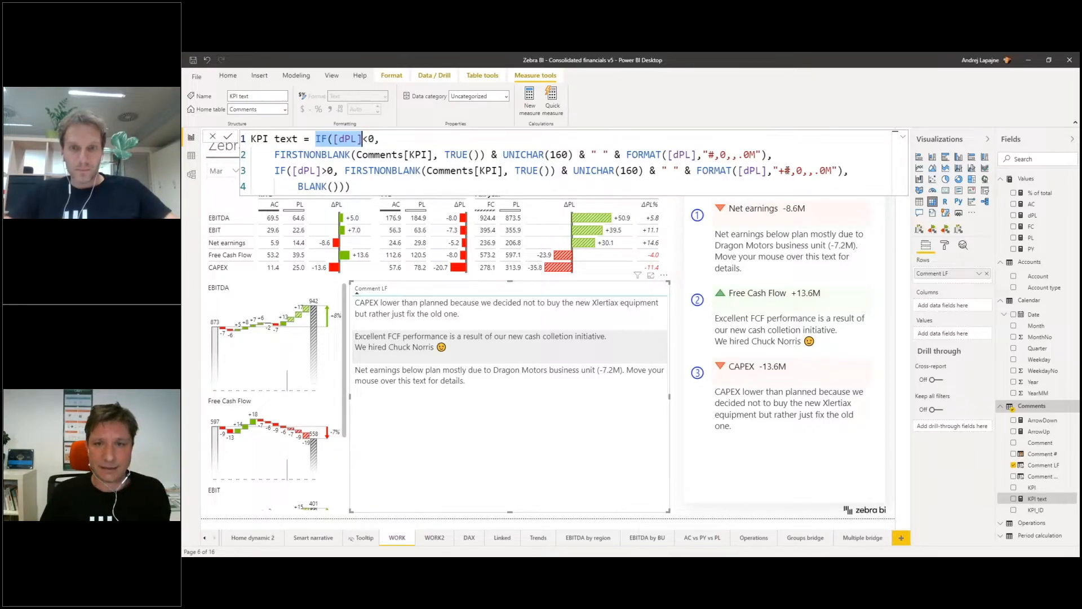
pyautogui.click(783, 170)
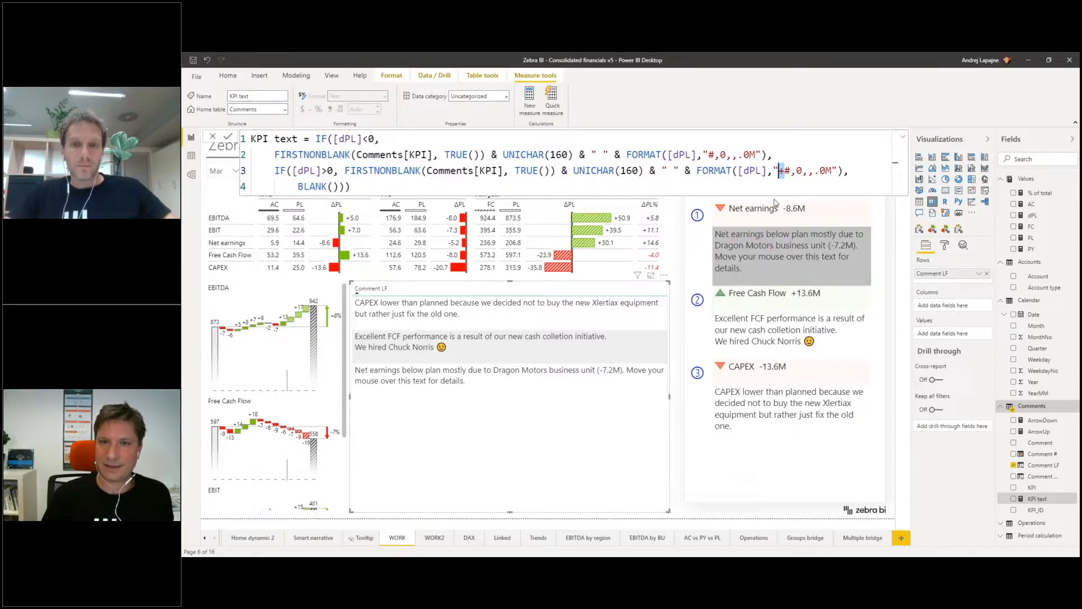
pyautogui.click(755, 171)
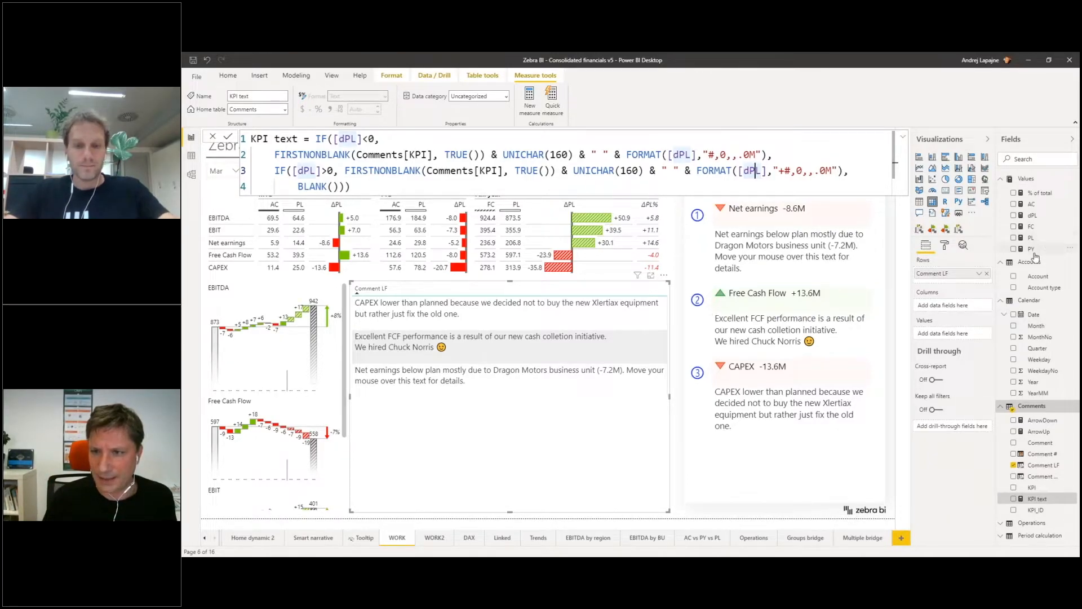
pyautogui.click(1035, 216)
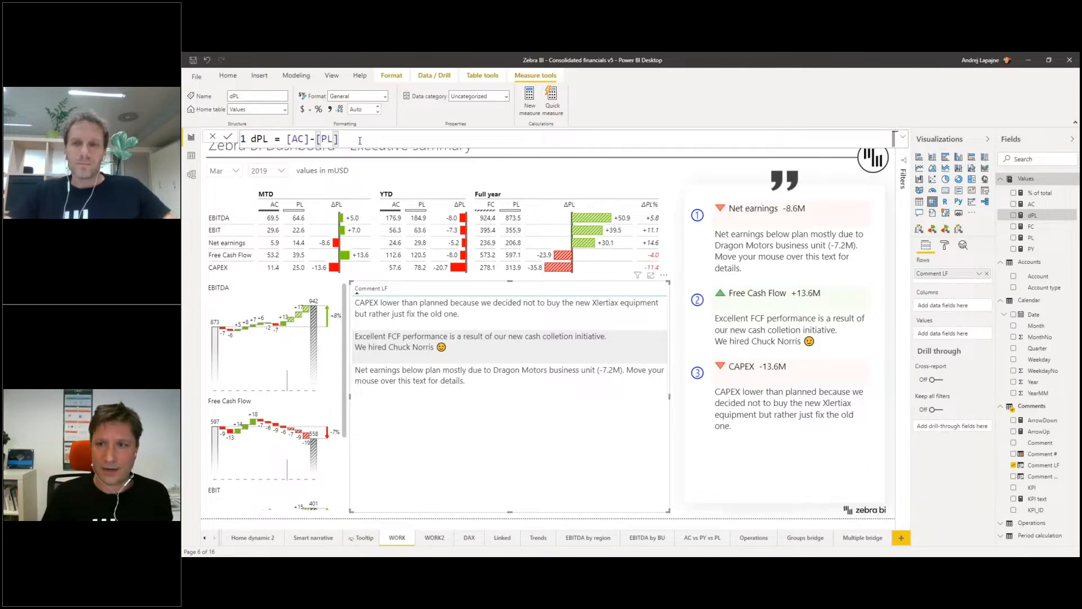
# - Add KPI text to the new matrix's values and move Comment LF from its rows to the values below it
pyautogui.click(1038, 499)
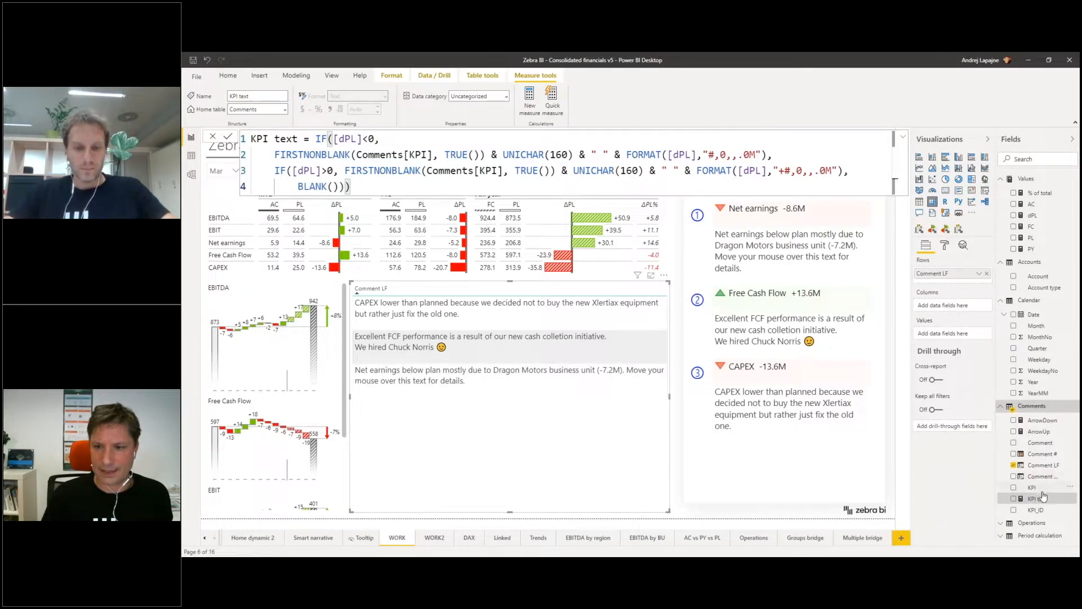
pyautogui.moveTo(1039, 499); pyautogui.dragTo(952, 273)
pyautogui.moveTo(1033, 499); pyautogui.dragTo(954, 273)
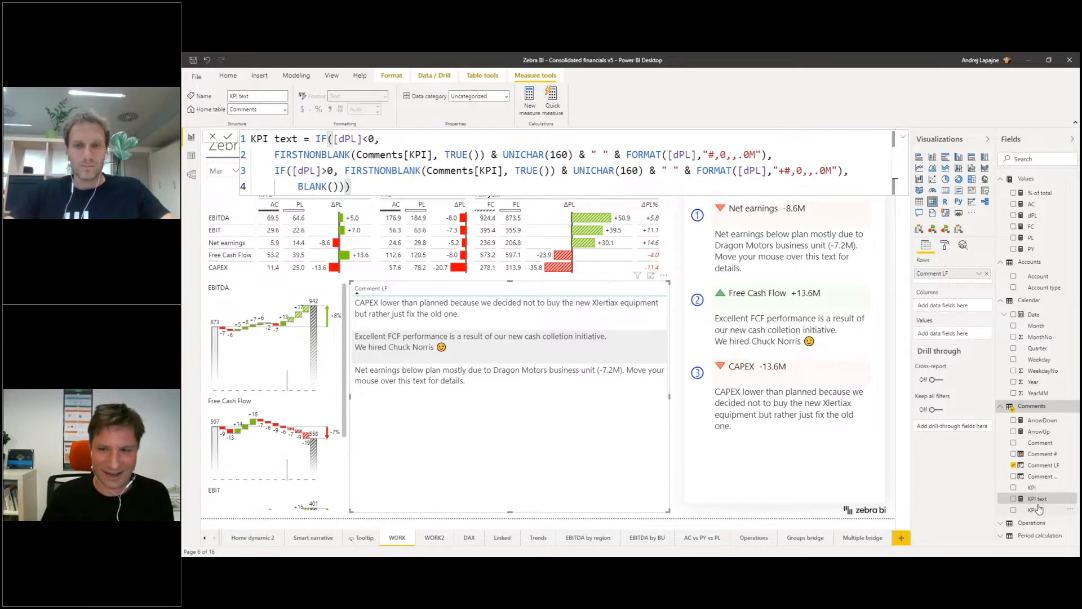
pyautogui.moveTo(1037, 503); pyautogui.dragTo(958, 334)
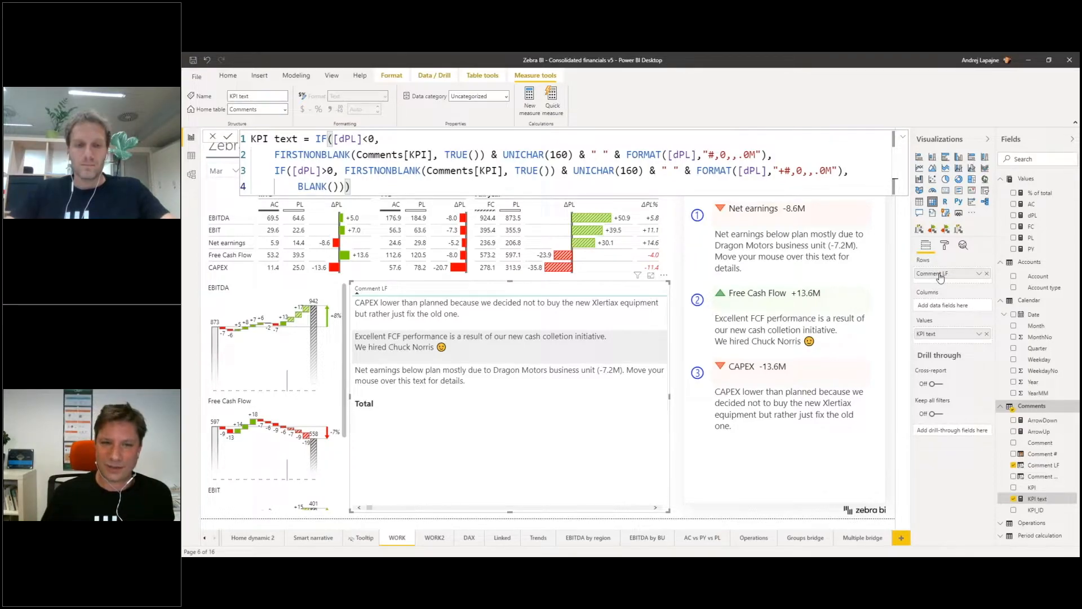
pyautogui.moveTo(944, 277); pyautogui.dragTo(952, 338)
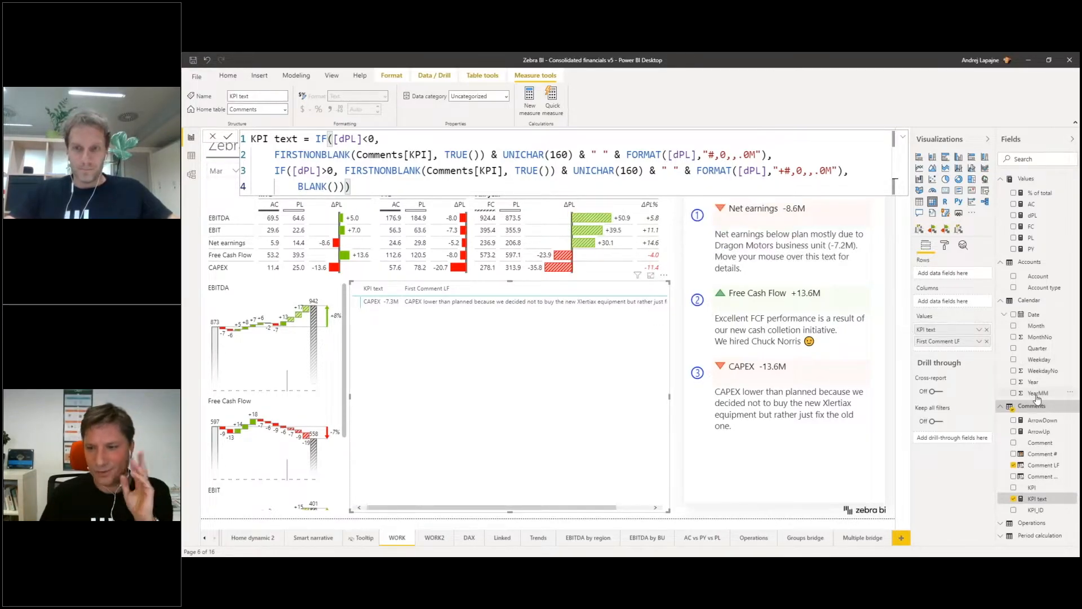
# - Examine the RANKX formula of the Comment # column and the marker and rank columns in the Comments table's data, including the Comment marker formula
pyautogui.click(1041, 454)
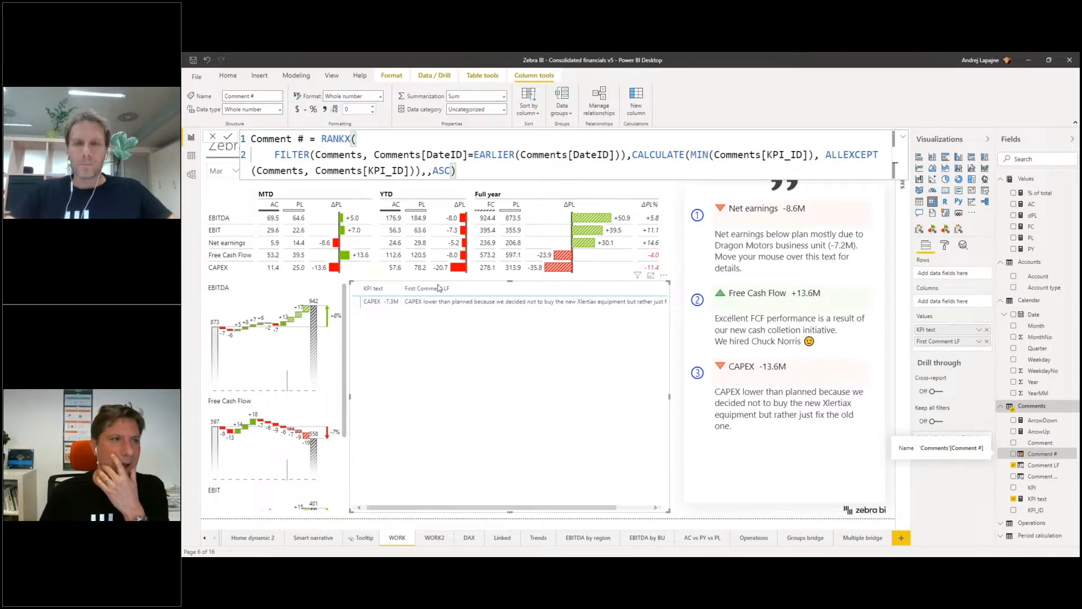
pyautogui.click(256, 138)
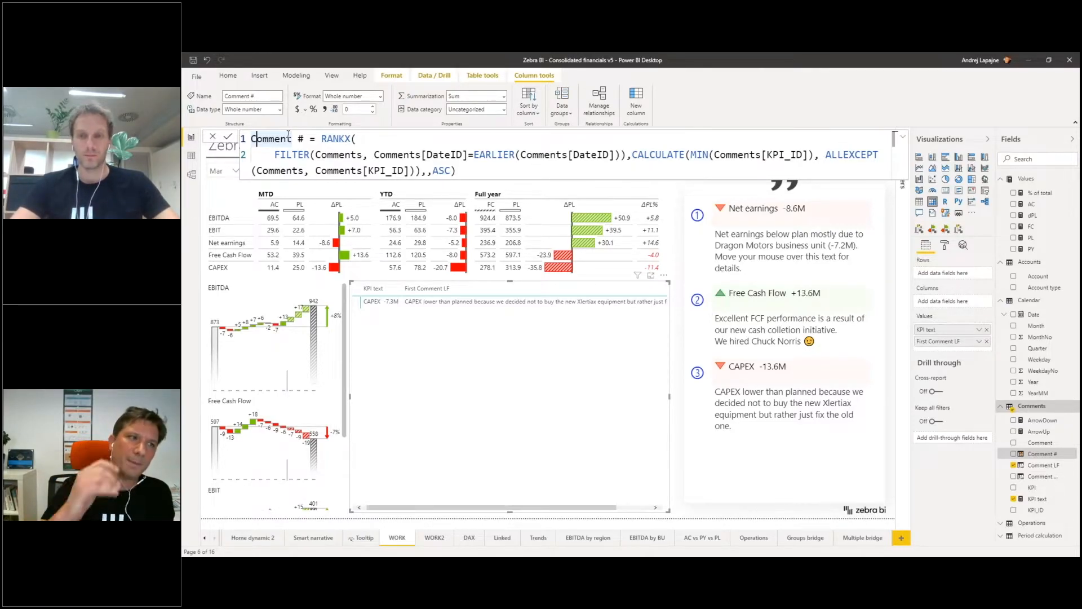
pyautogui.click(192, 156)
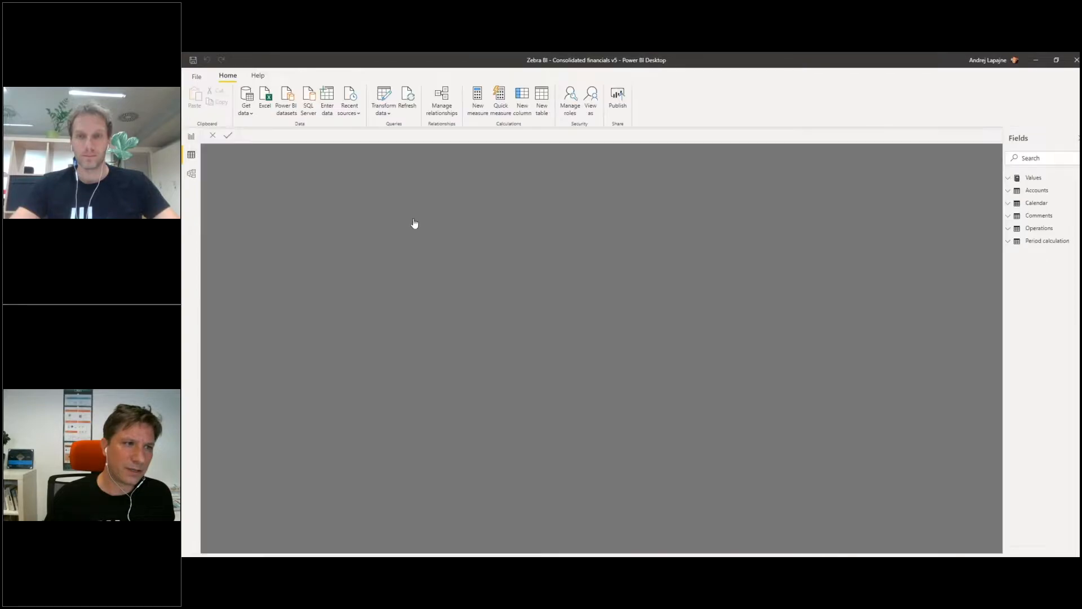
pyautogui.click(1030, 215)
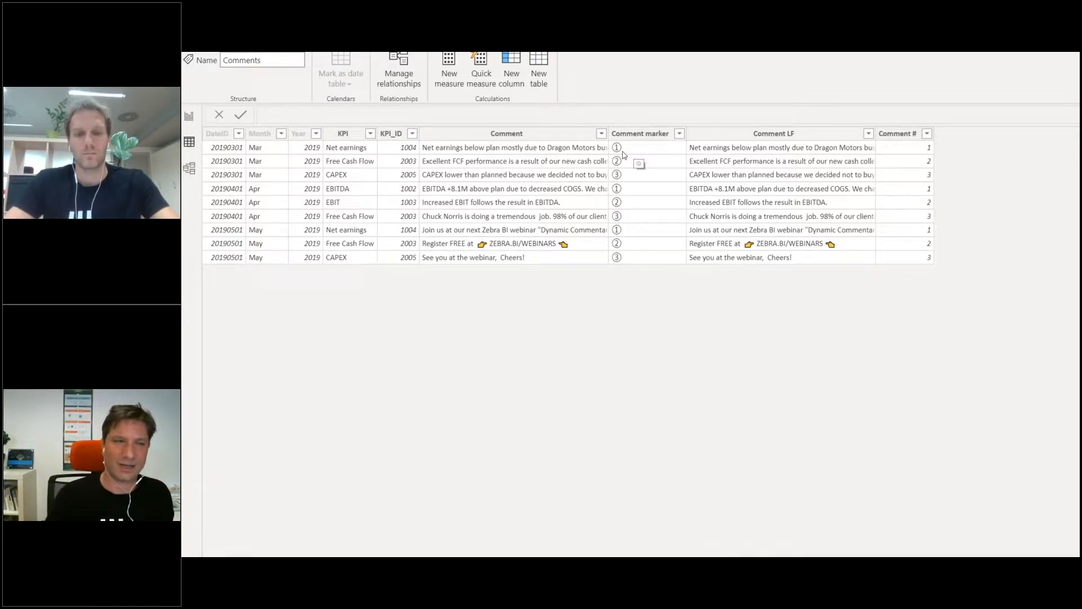
pyautogui.click(686, 253)
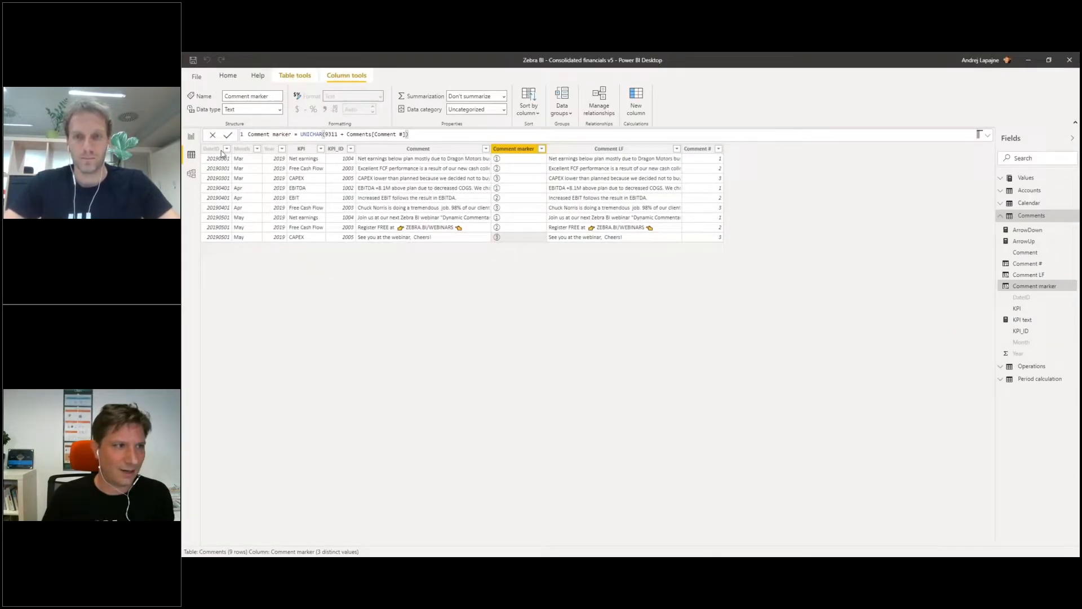
pyautogui.click(191, 136)
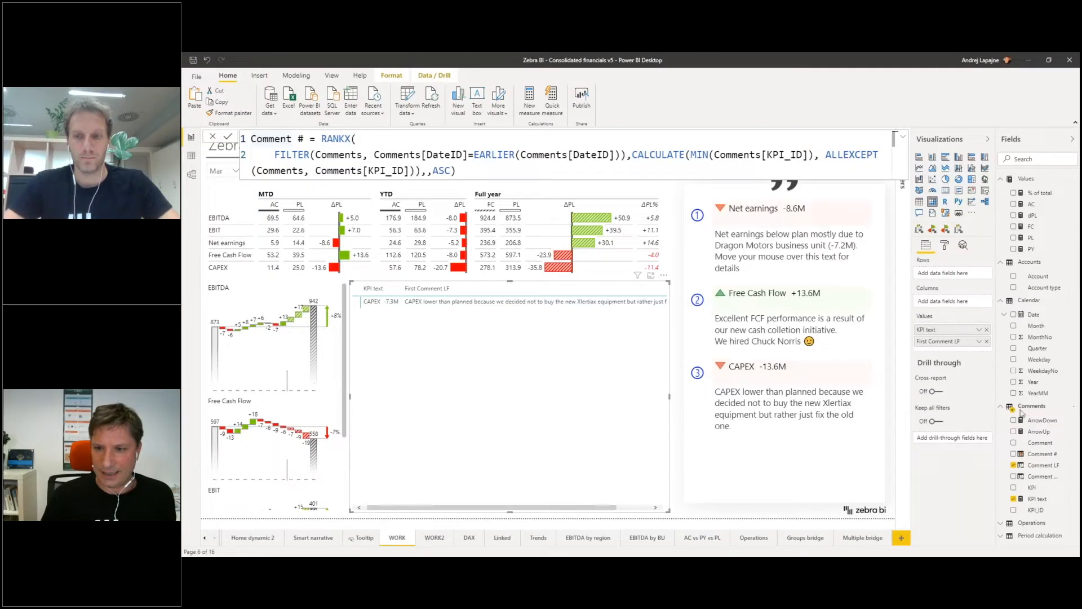
# - Review how Comment # ranks the comments and how Comment marker turns that rank into a circled number using UNICHAR(9311 + Comments[Comment #])
pyautogui.click(1043, 454)
pyautogui.doubleClick(321, 140)
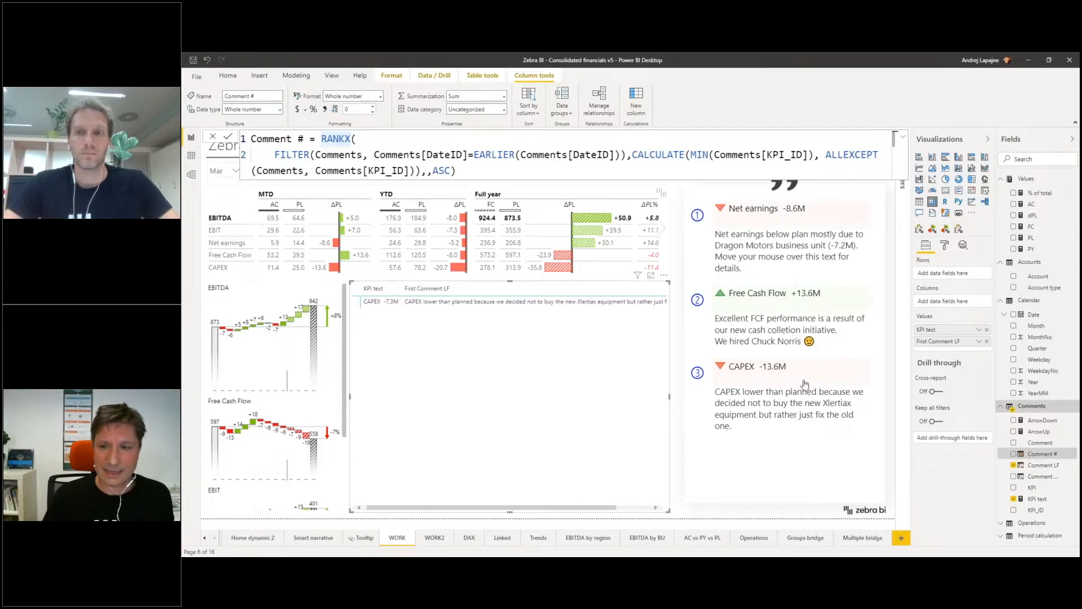
pyautogui.click(1042, 477)
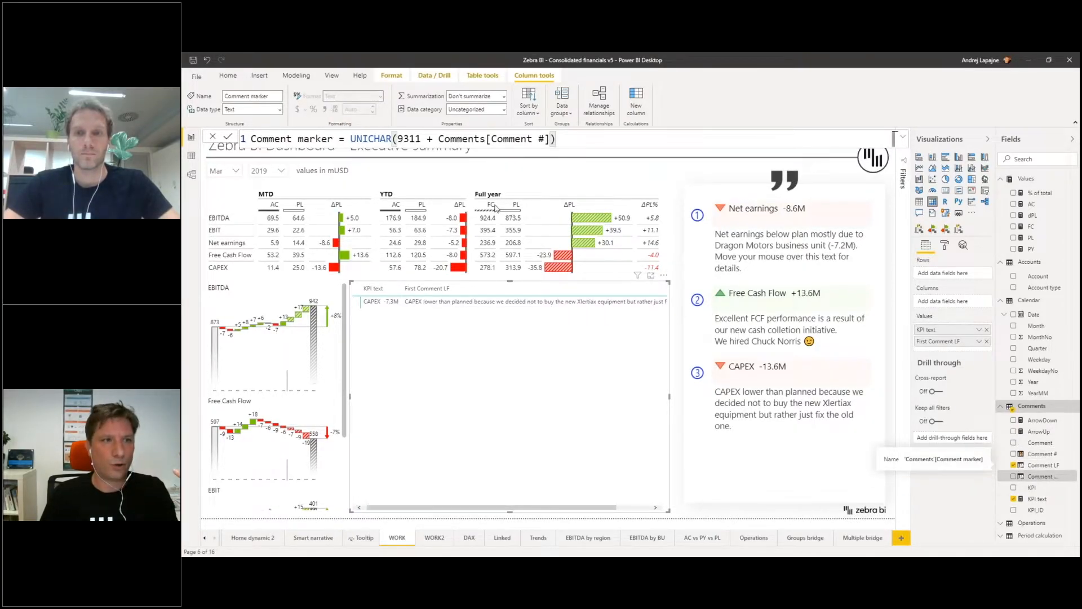
pyautogui.click(305, 138)
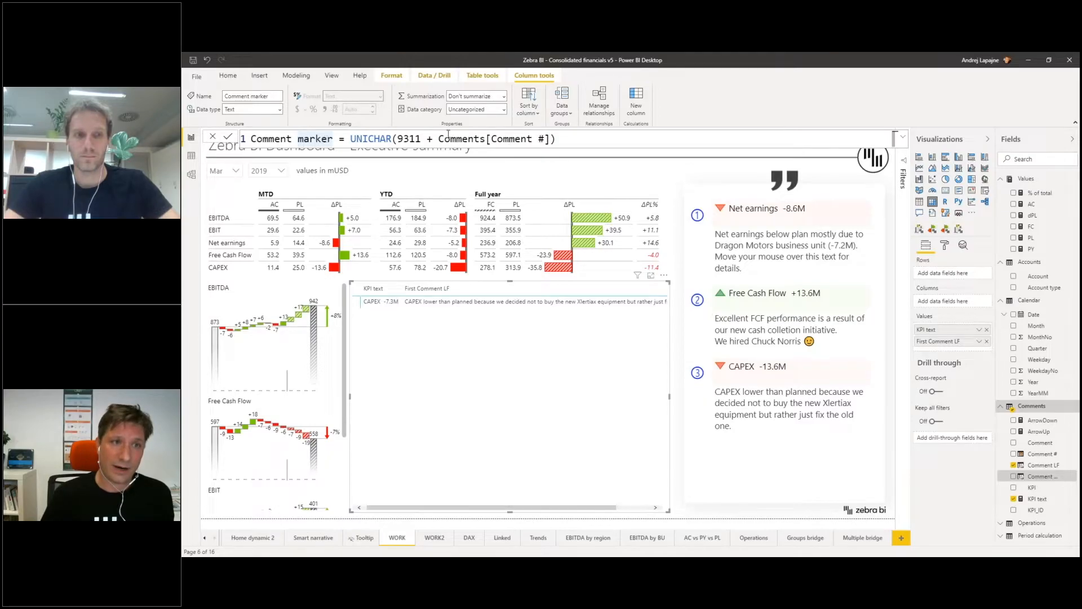
pyautogui.moveTo(439, 138); pyautogui.dragTo(556, 139)
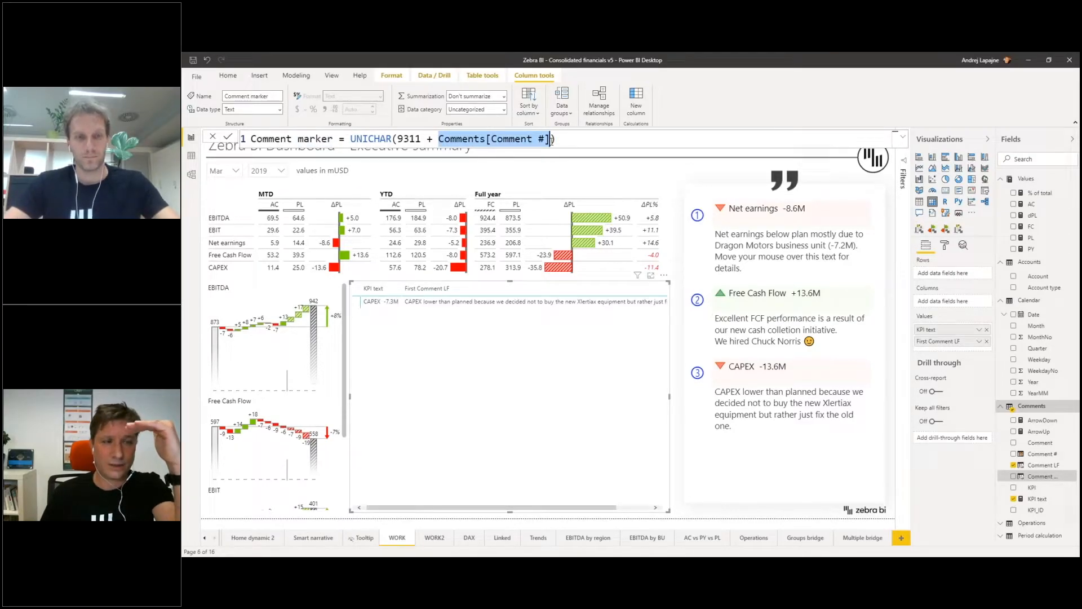
pyautogui.moveTo(350, 139); pyautogui.dragTo(422, 138)
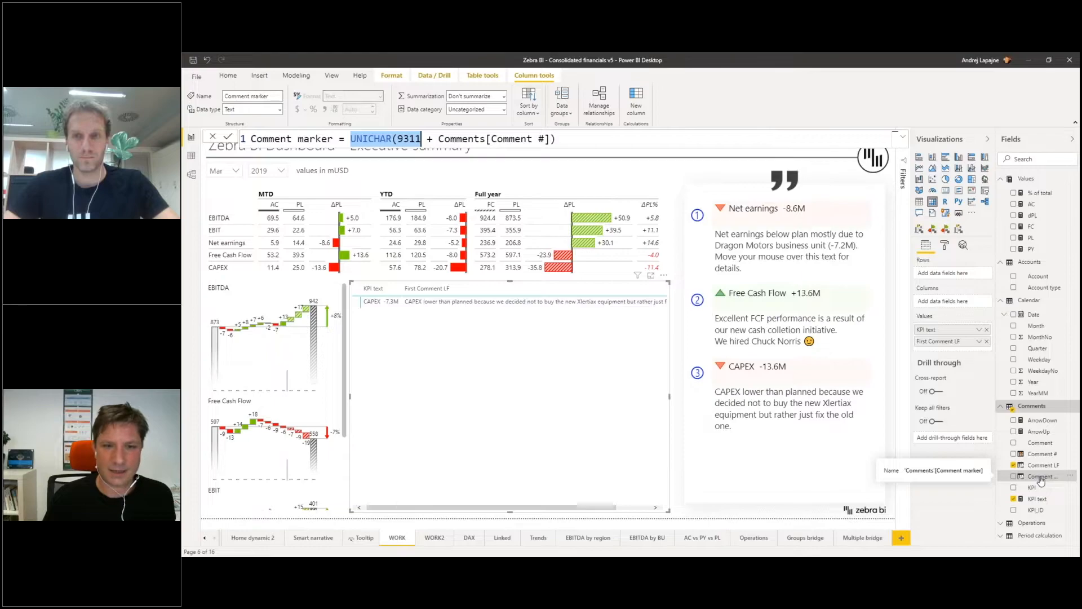
# - Add Comment marker to the new matrix's rows and narrow its column to fit the markers more tightly
pyautogui.rightClick(1022, 408)
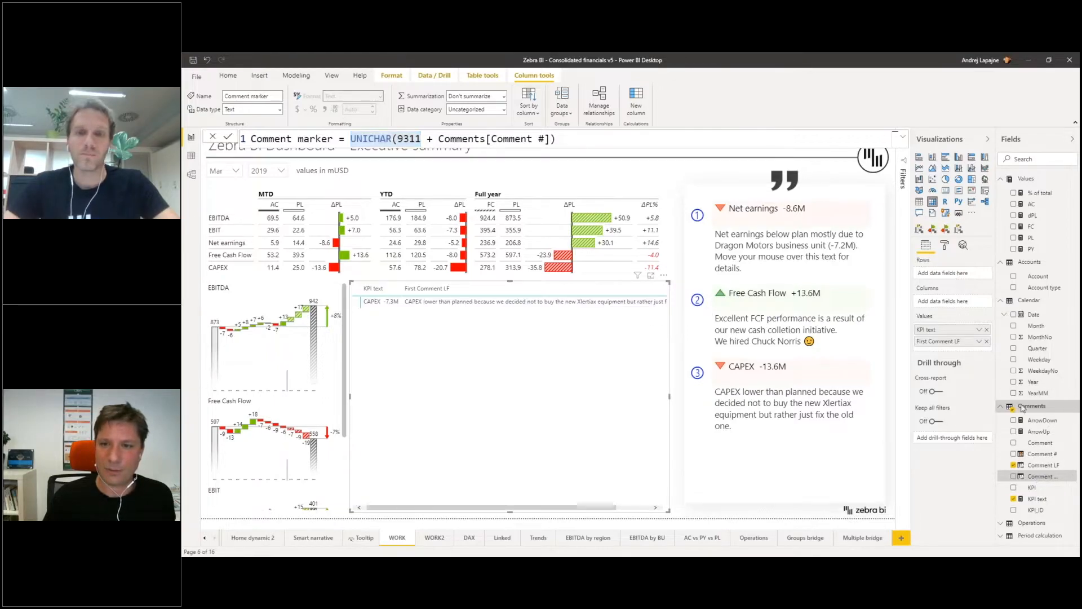
pyautogui.moveTo(966, 322); pyautogui.dragTo(963, 275)
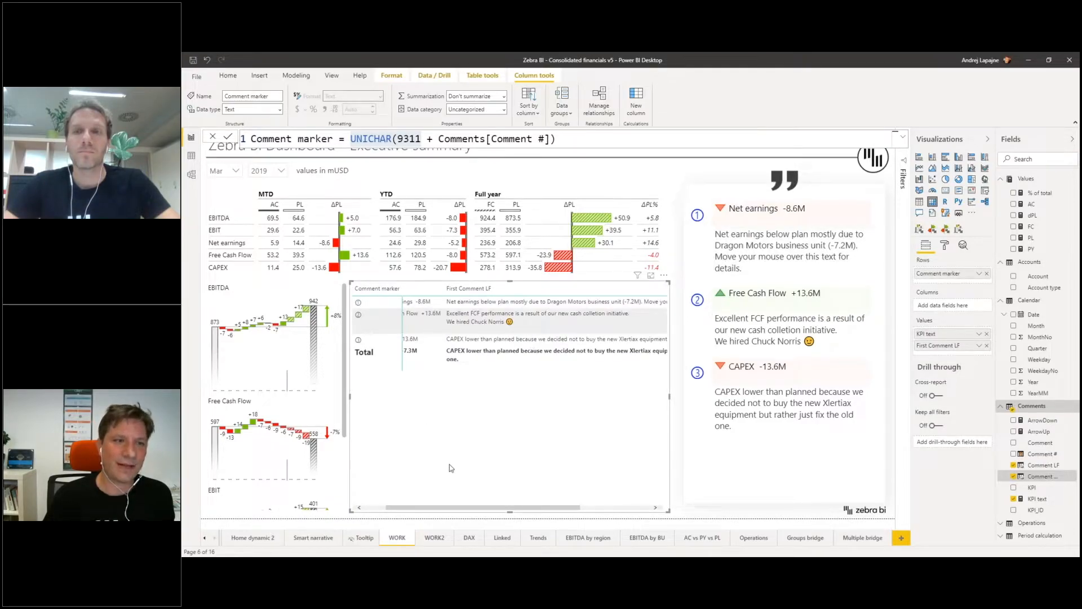
pyautogui.moveTo(402, 288); pyautogui.dragTo(384, 288)
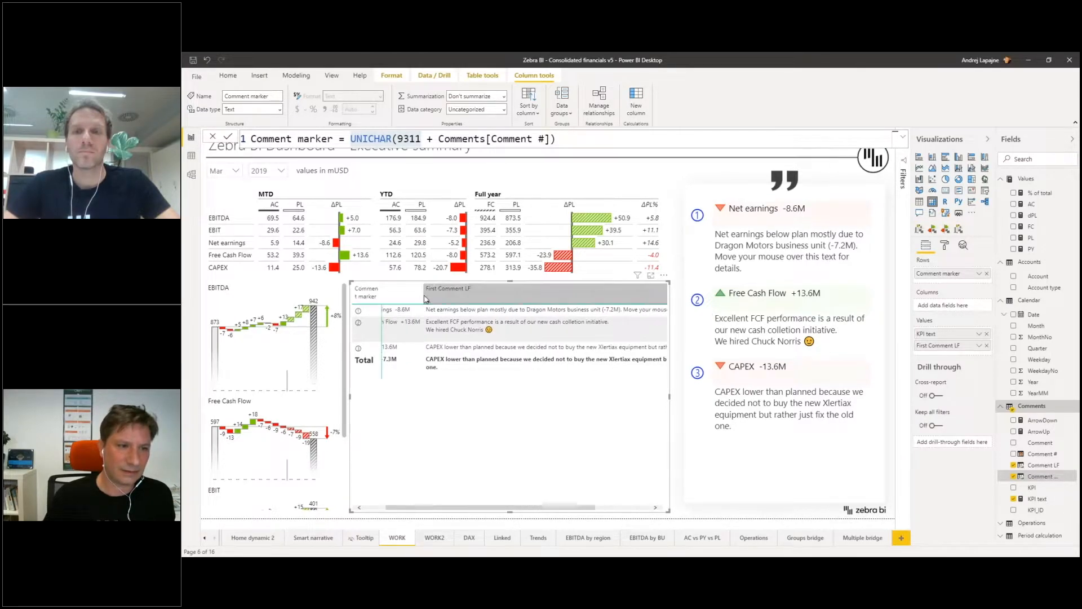
pyautogui.moveTo(477, 508); pyautogui.dragTo(424, 512)
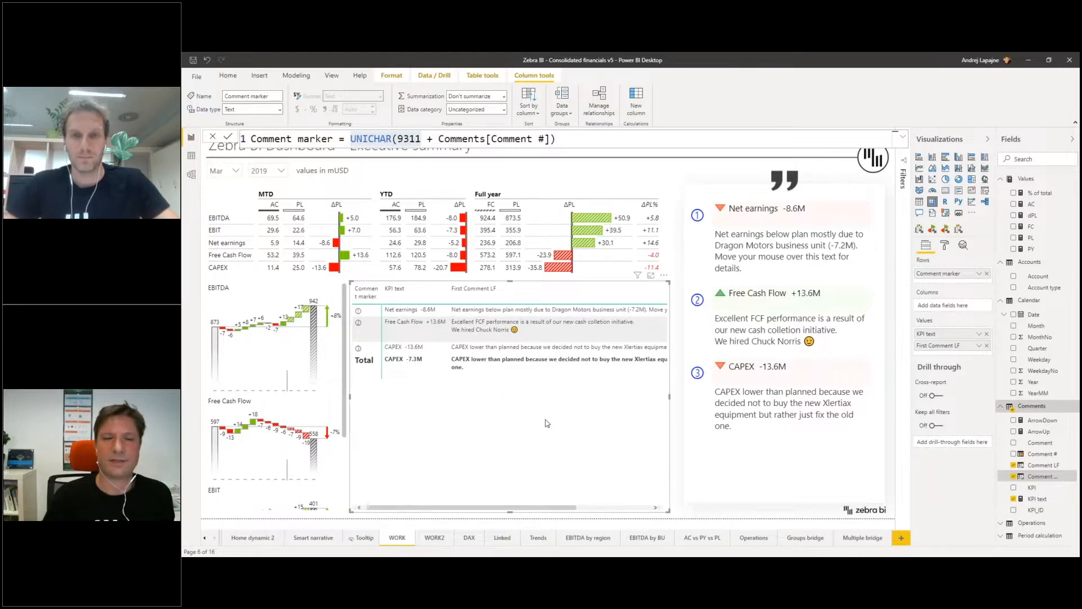
# - Format the new matrix's row headers with the Calibri font at a 12 pt text size
pyautogui.click(946, 248)
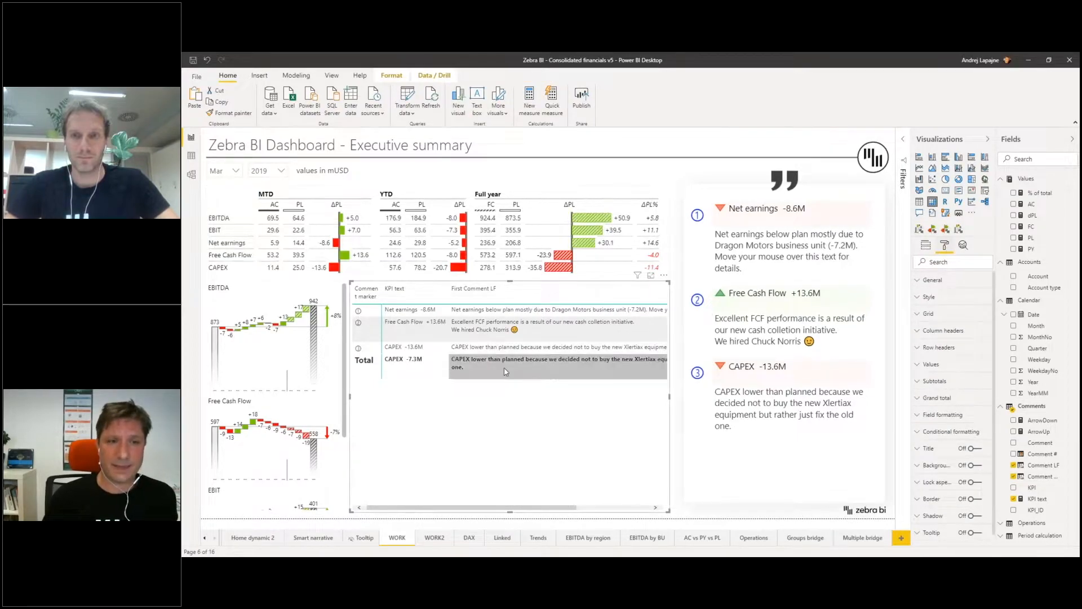
pyautogui.click(829, 194)
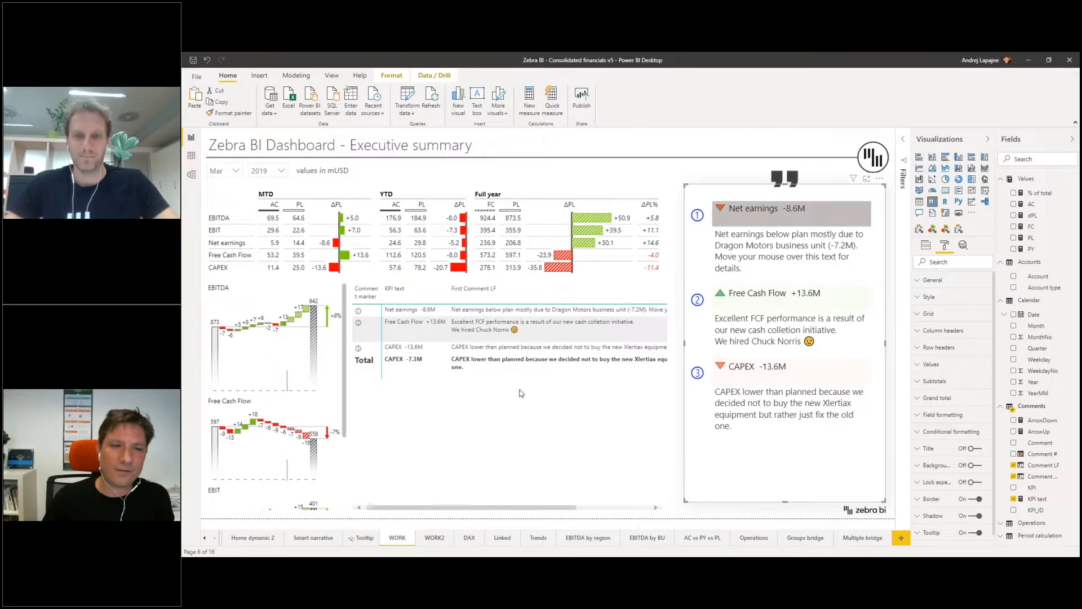
pyautogui.click(572, 422)
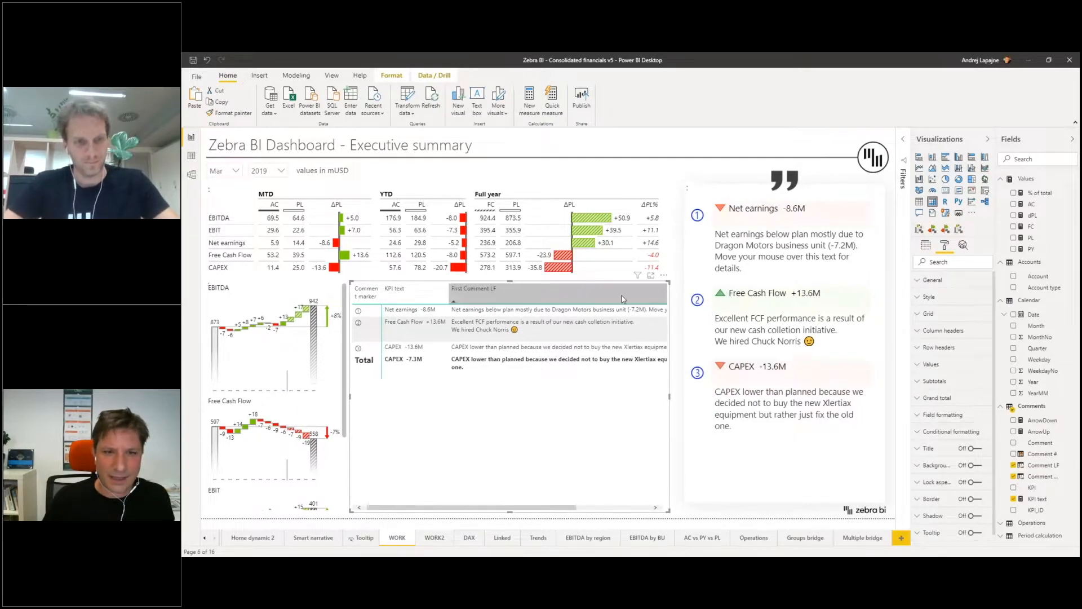
pyautogui.click(918, 347)
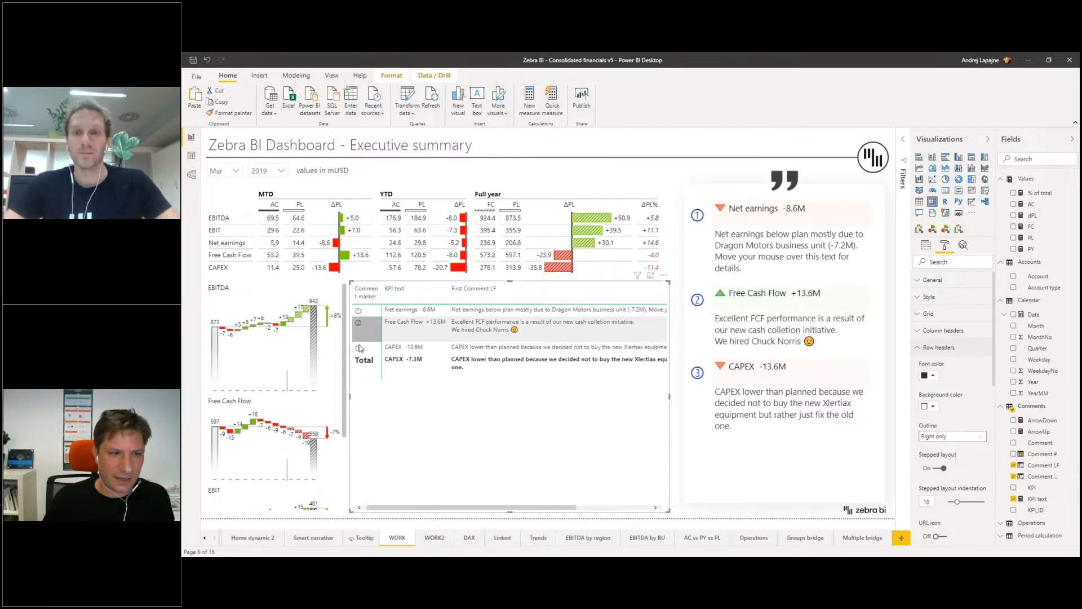
pyautogui.scroll(-3, 958, 401)
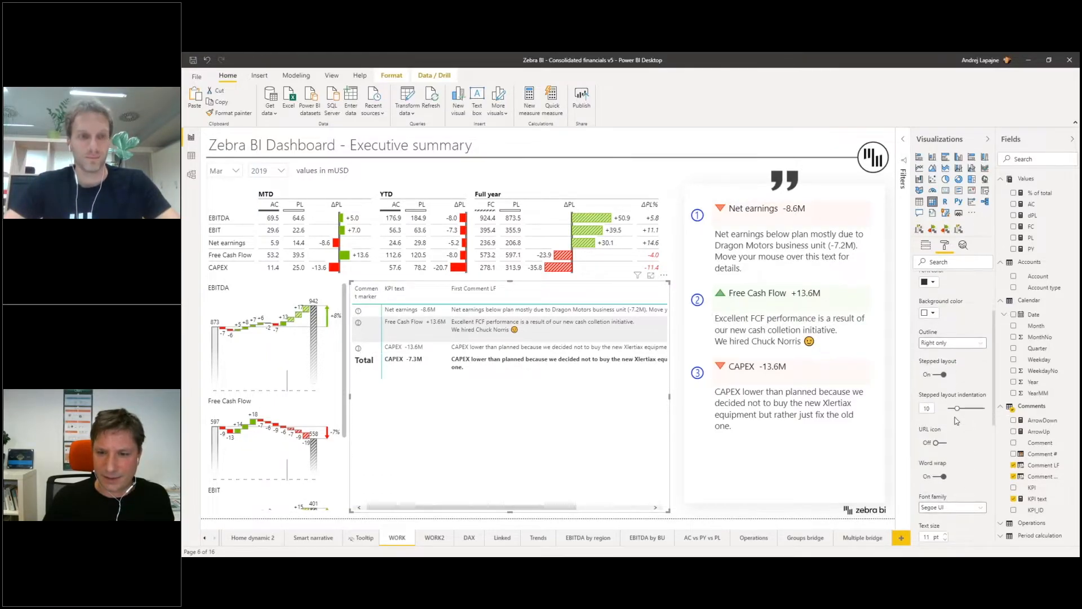
pyautogui.scroll(-1, 957, 421)
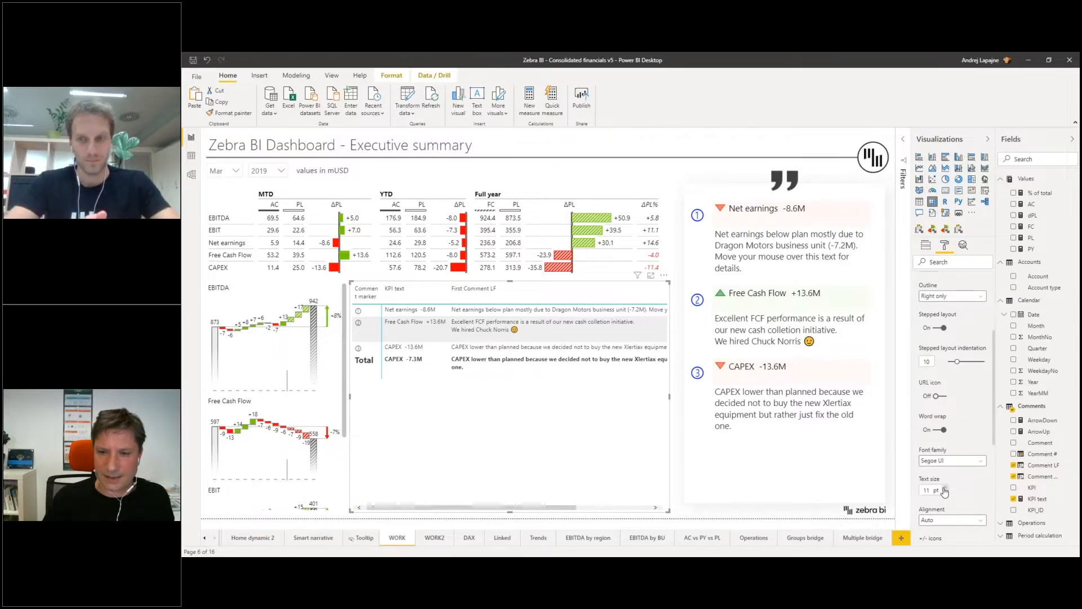
pyautogui.click(945, 488)
pyautogui.click(946, 488)
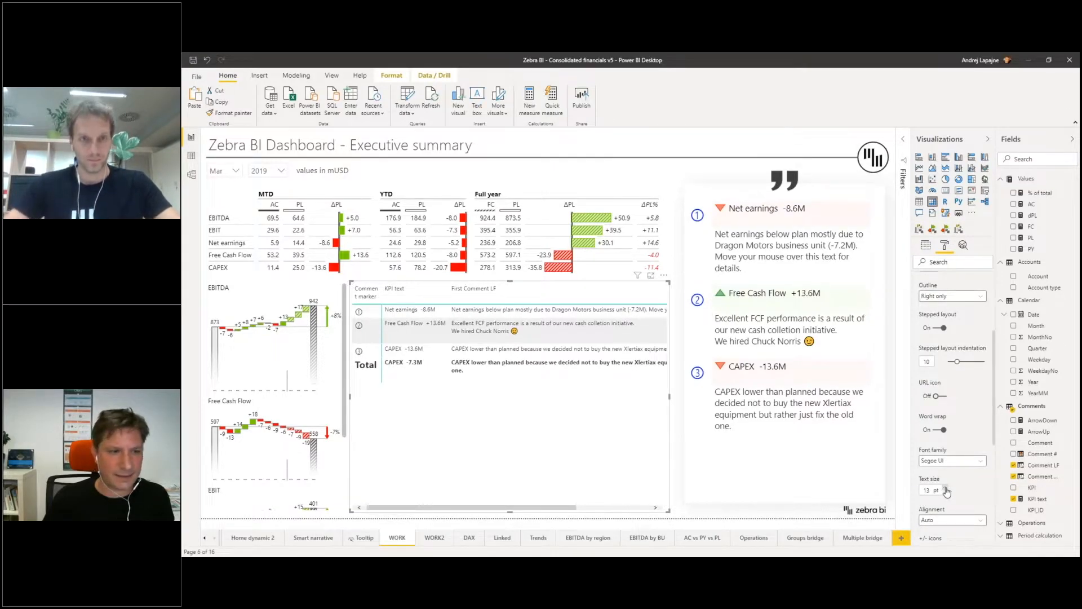
pyautogui.click(946, 488)
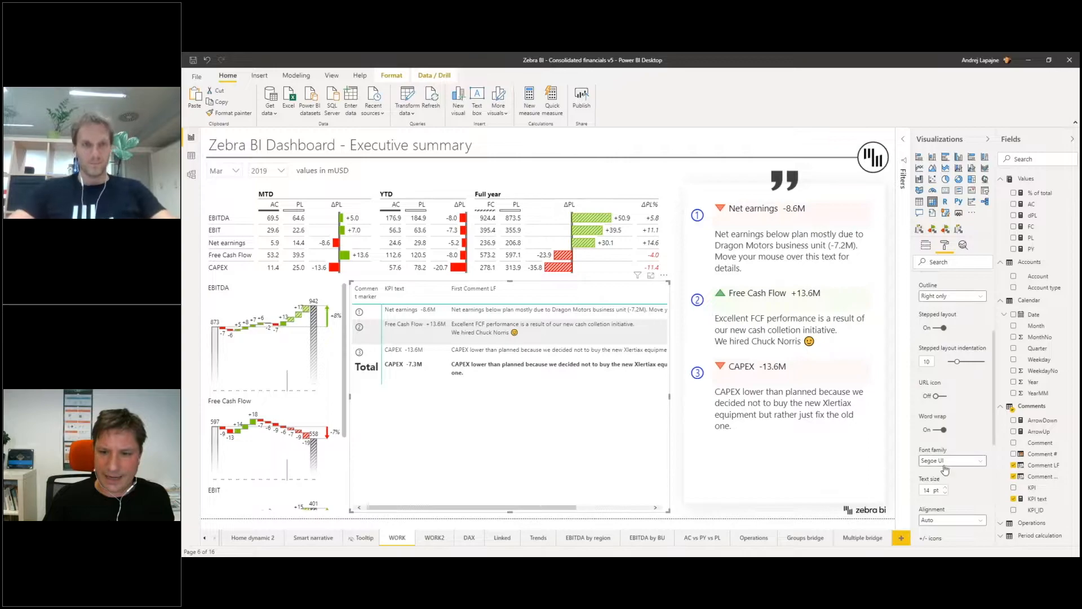
pyautogui.click(944, 463)
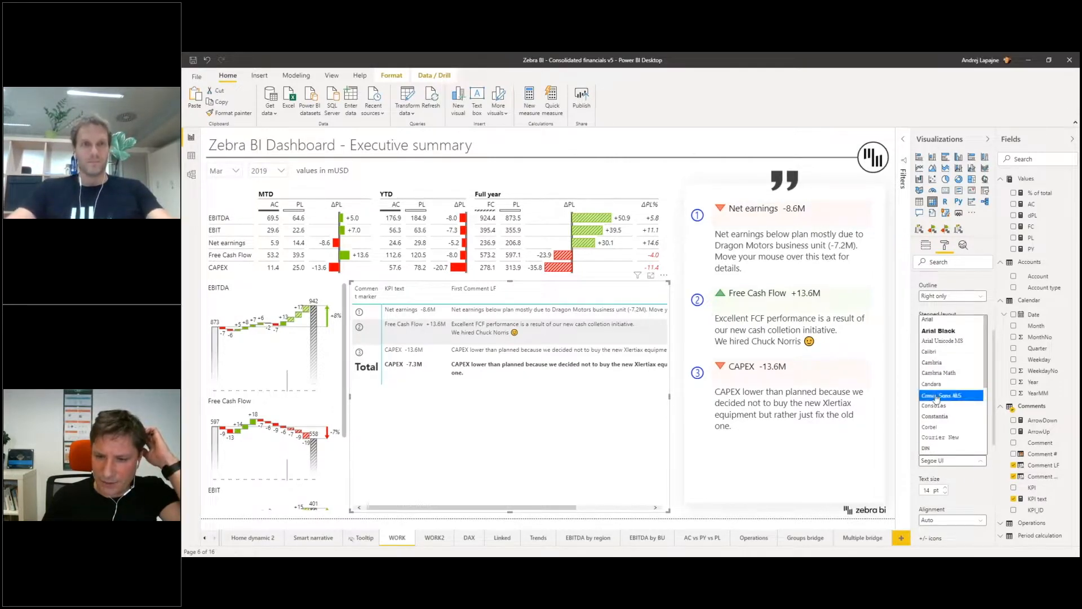
pyautogui.click(940, 354)
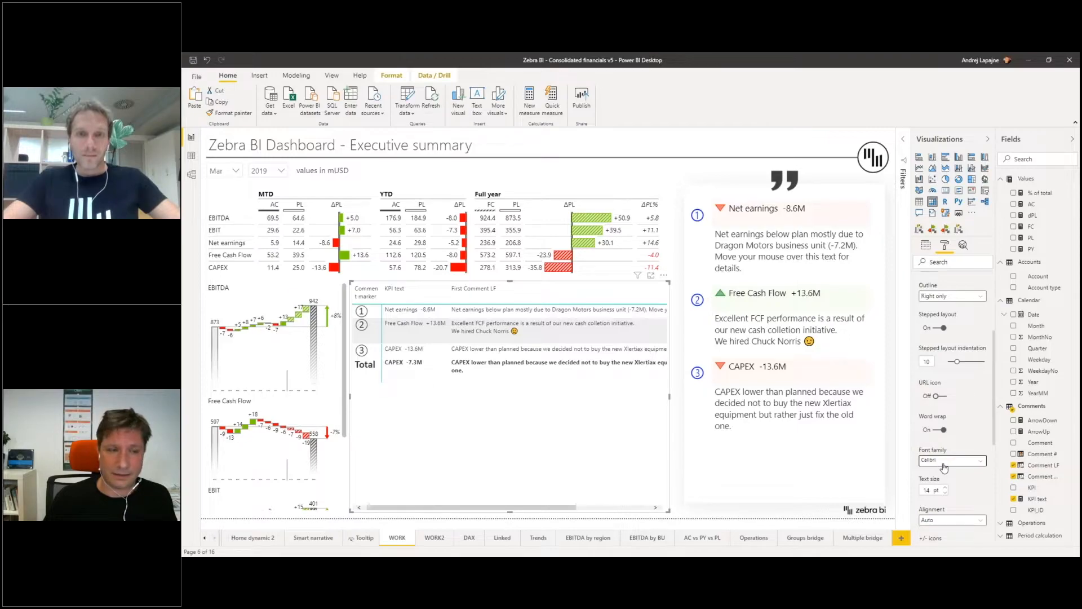
pyautogui.click(946, 493)
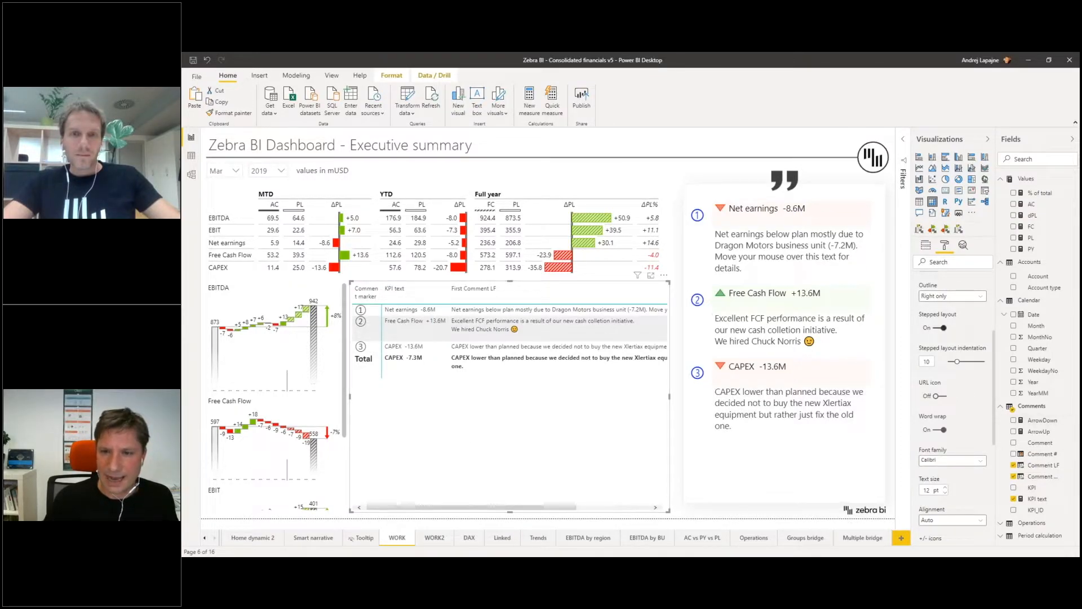
# - Set the row headers' font color to blue and turn off their stepped layout
pyautogui.scroll(3, 950, 428)
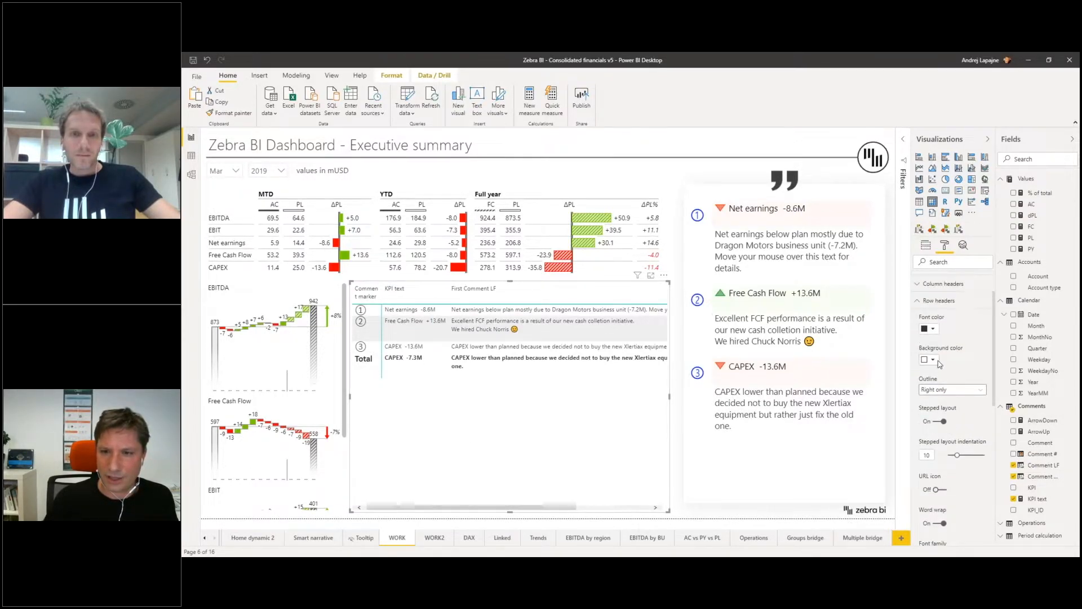
pyautogui.click(933, 329)
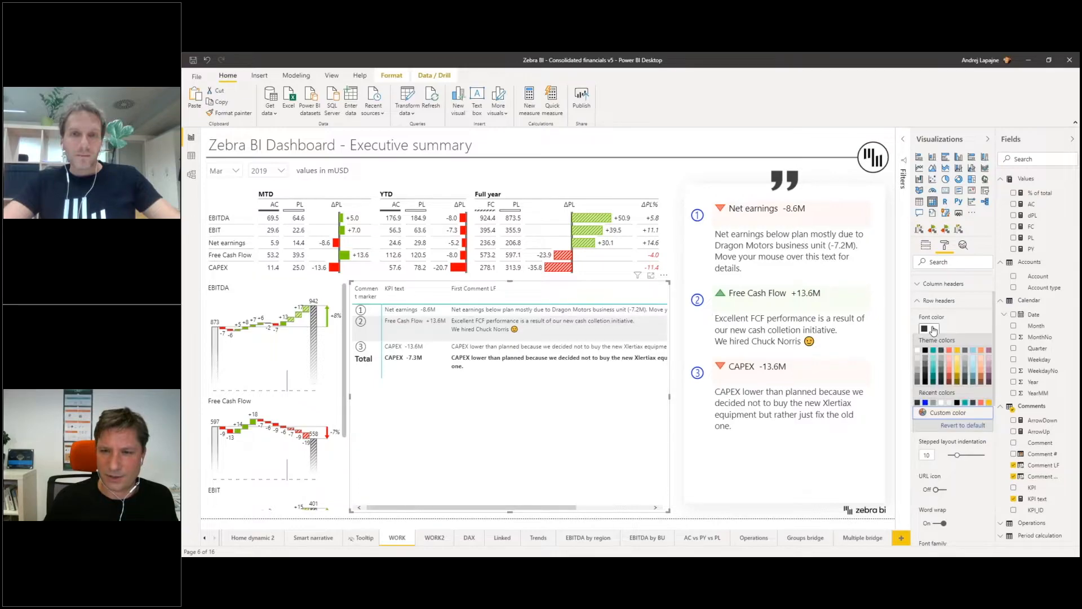
pyautogui.click(924, 402)
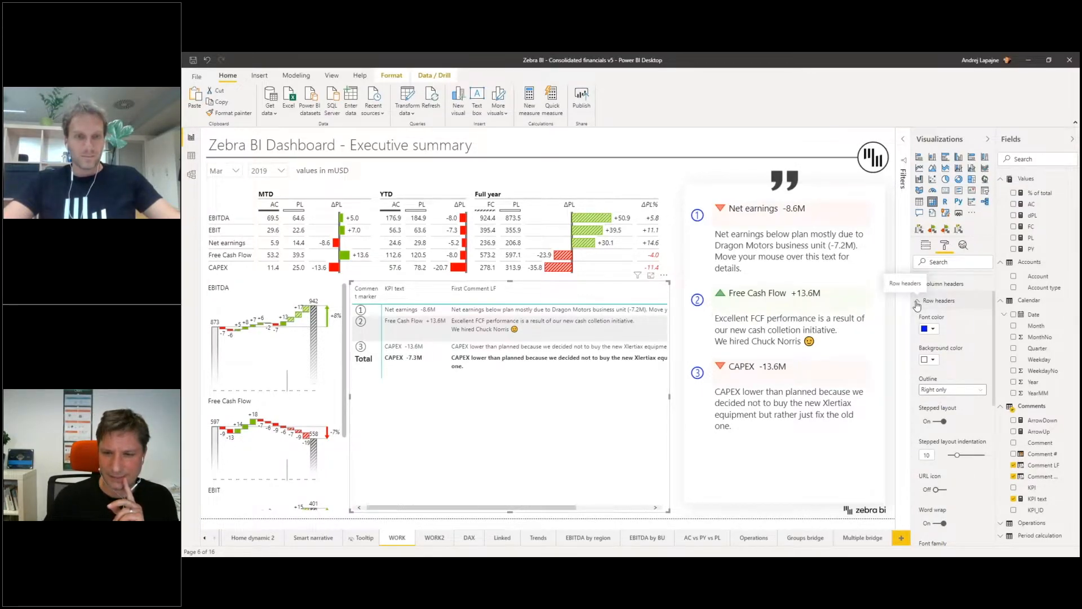
pyautogui.click(941, 422)
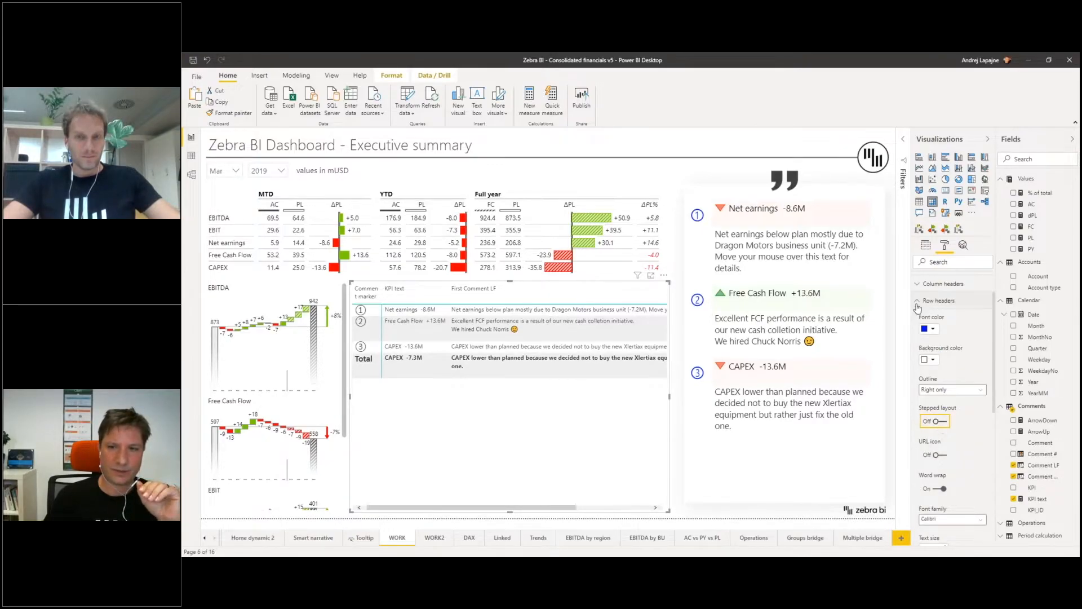
pyautogui.scroll(-4, 974, 433)
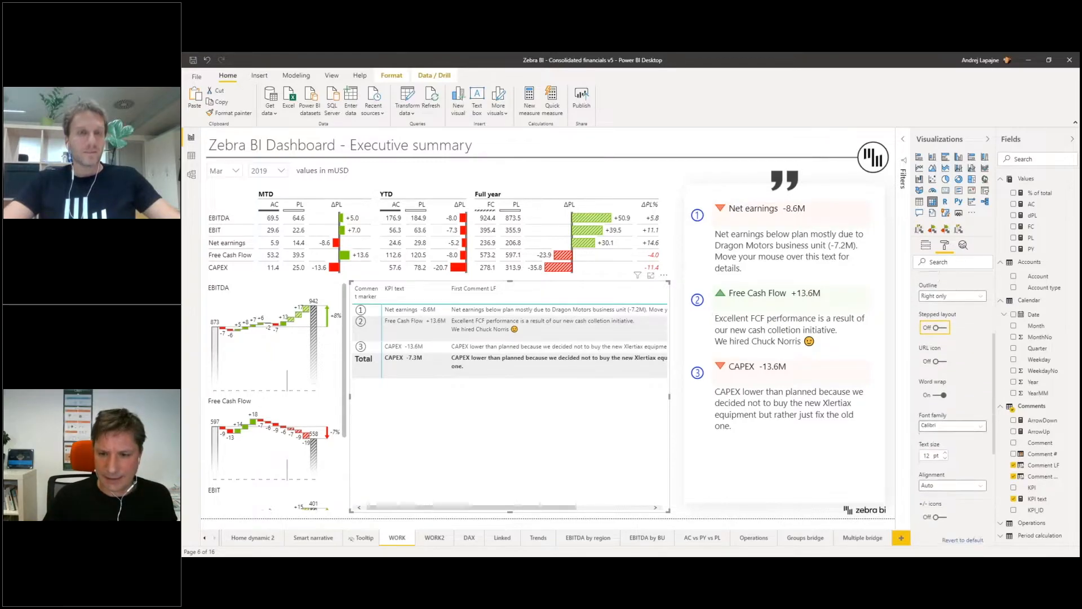
pyautogui.scroll(4, 918, 309)
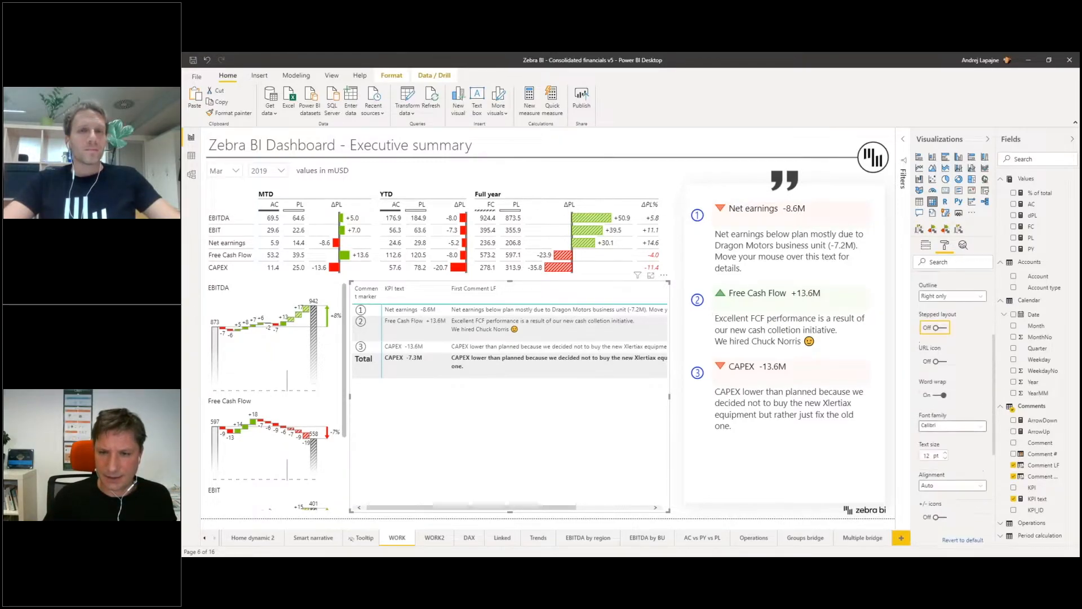
# - Sort the new comments matrix by Comment marker in ascending order
pyautogui.click(918, 302)
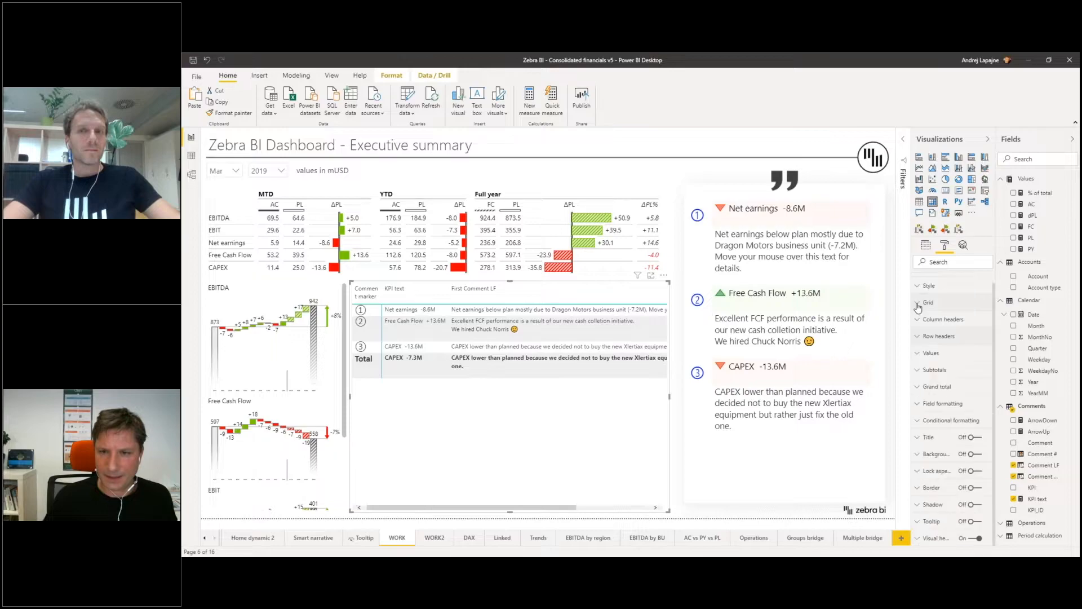
pyautogui.click(919, 355)
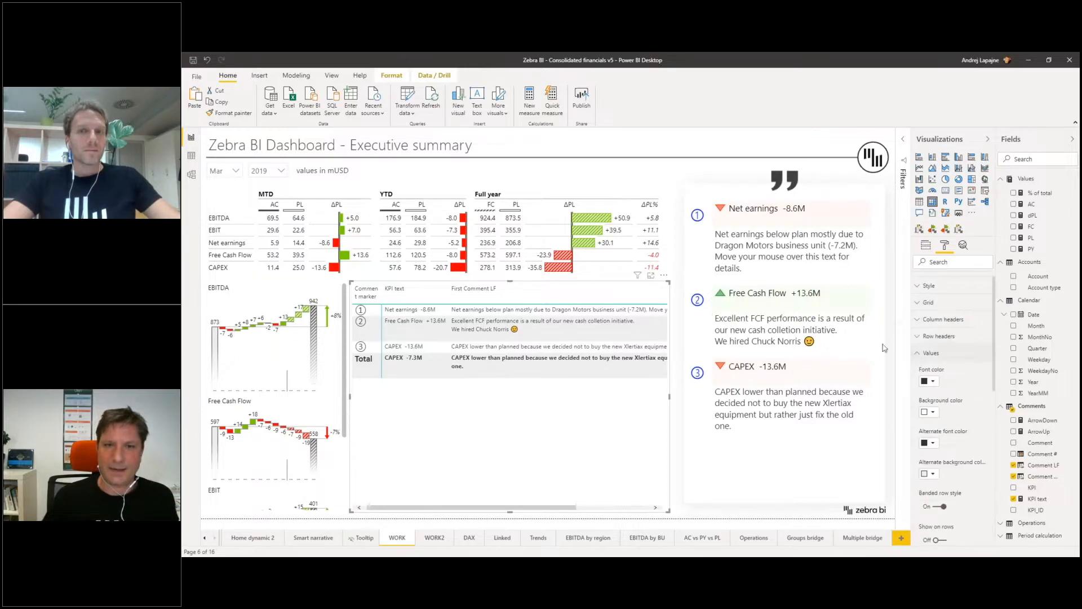
pyautogui.moveTo(750, 213)
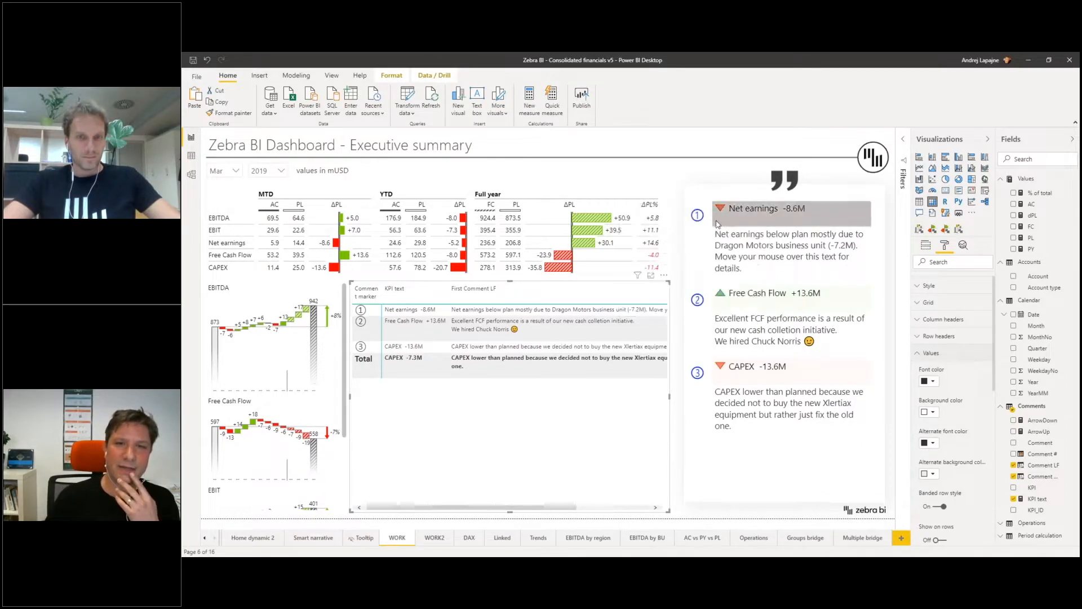
pyautogui.moveTo(717, 224)
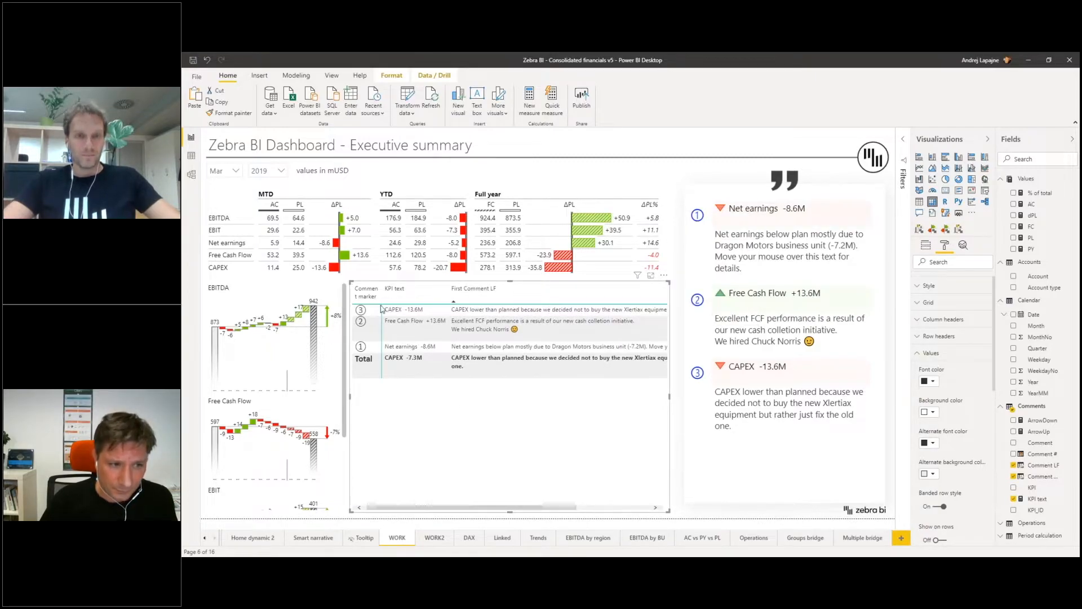
pyautogui.click(363, 296)
pyautogui.click(365, 293)
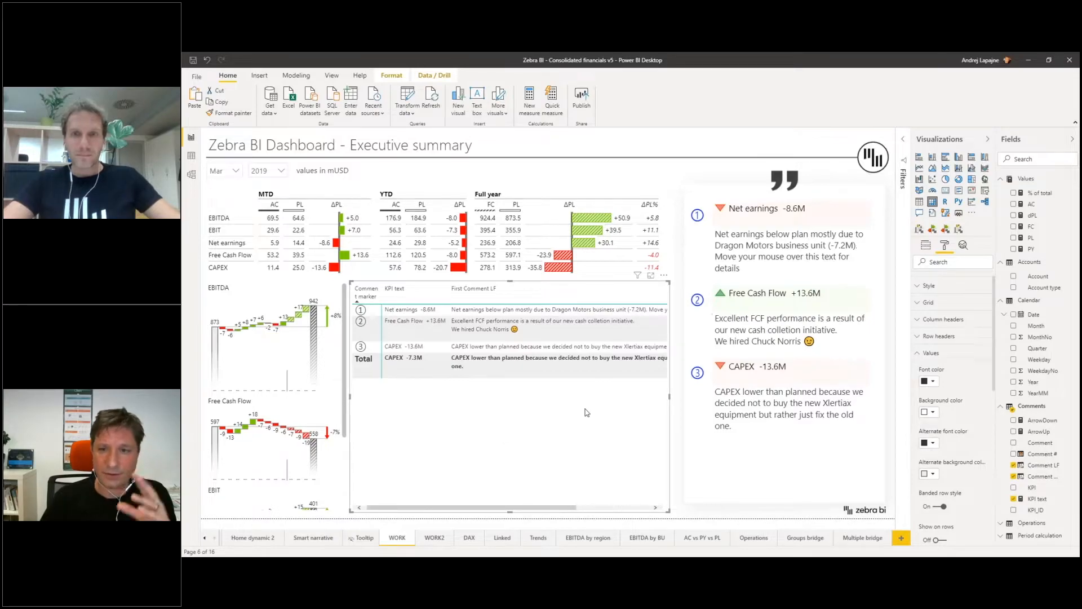
# - Show the new matrix's values on rows so each KPI text sits above its First Comment LF
pyautogui.scroll(-2, 939, 377)
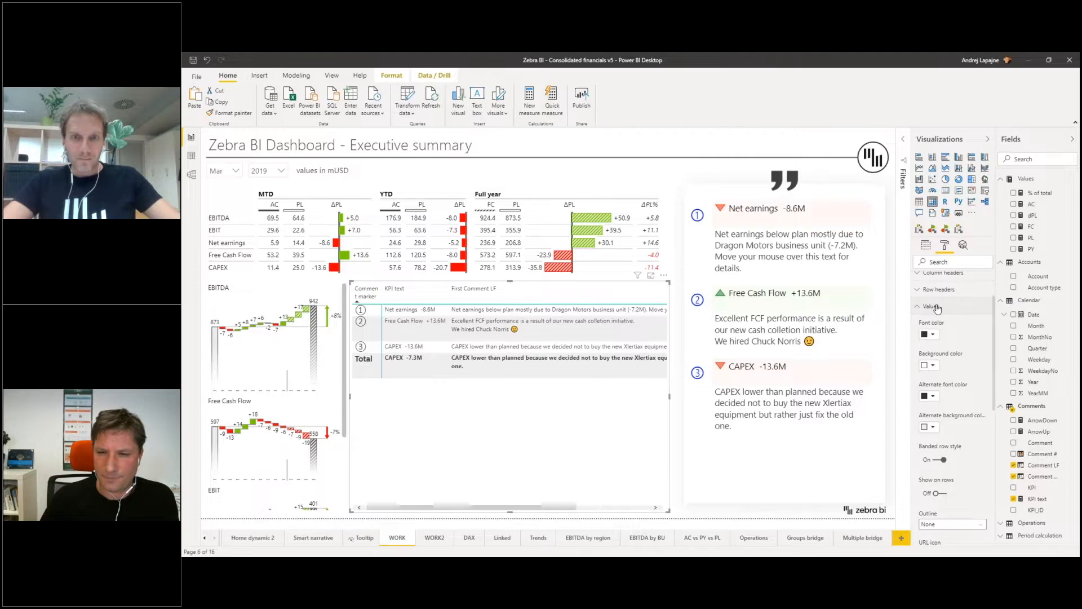
pyautogui.scroll(-2, 967, 381)
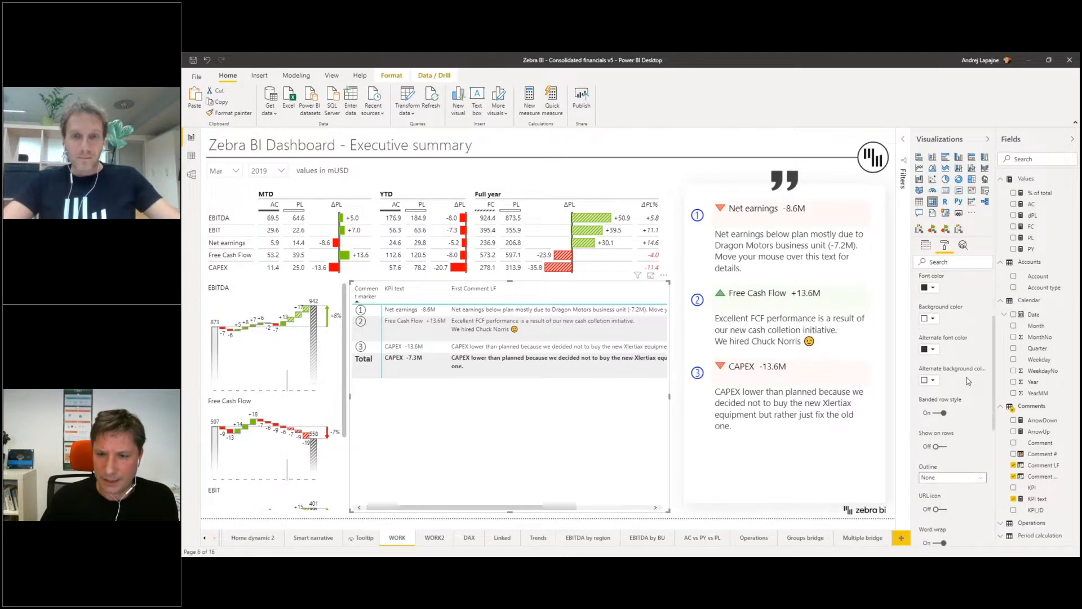
pyautogui.click(937, 448)
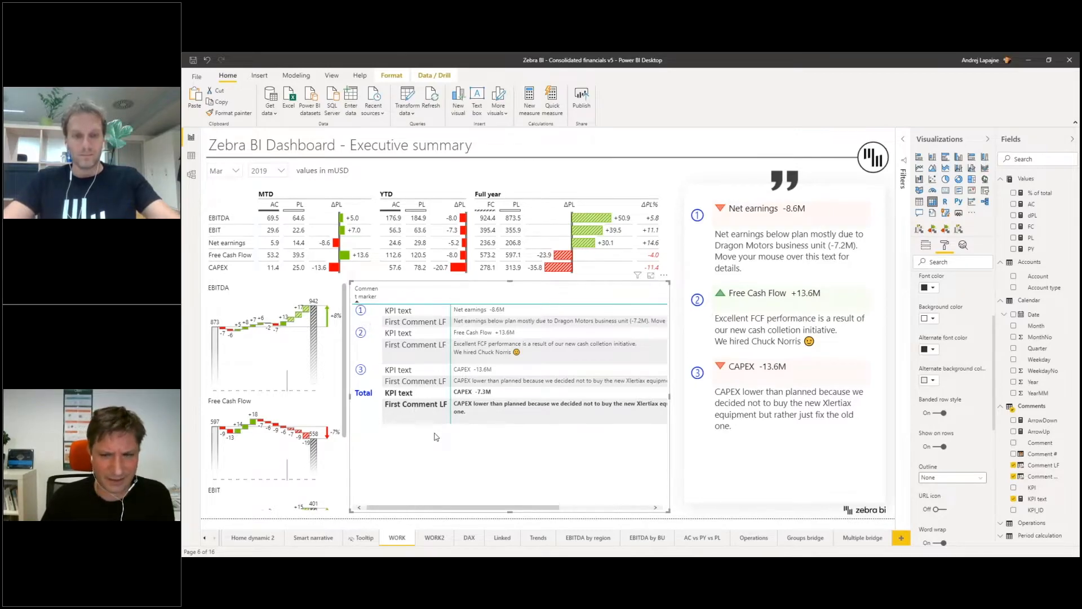
# - Turn off the values' banded row style and set their alternate background color to white
pyautogui.click(942, 413)
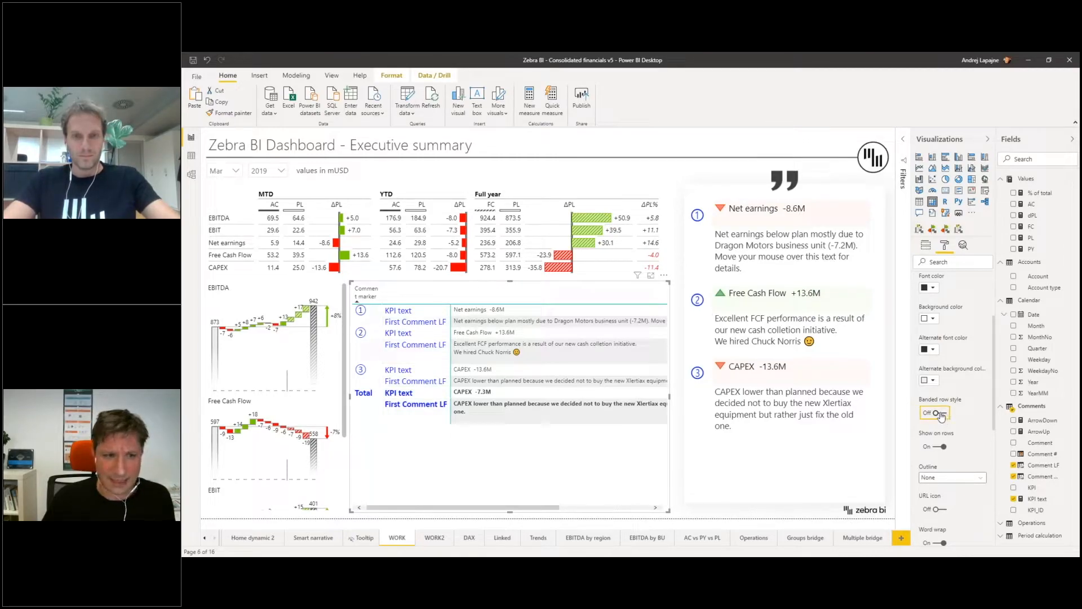
pyautogui.click(941, 415)
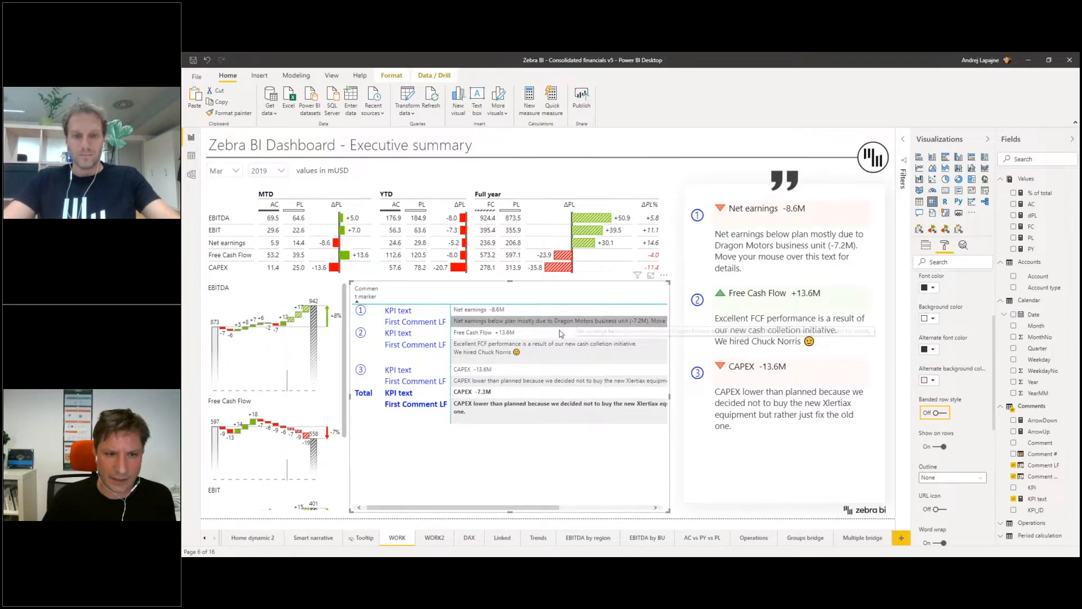
pyautogui.click(931, 380)
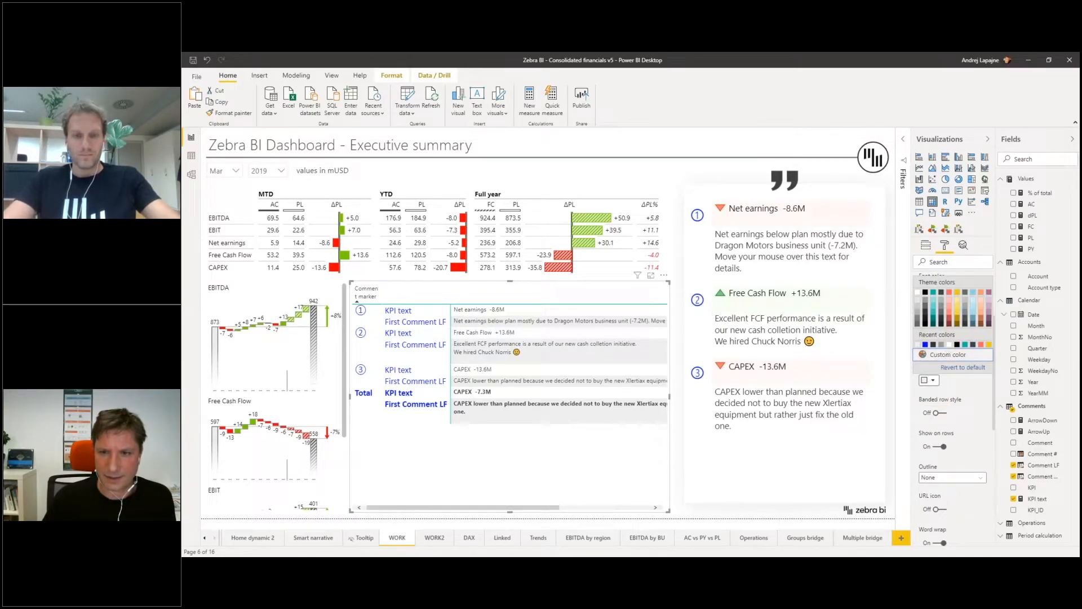
pyautogui.click(920, 293)
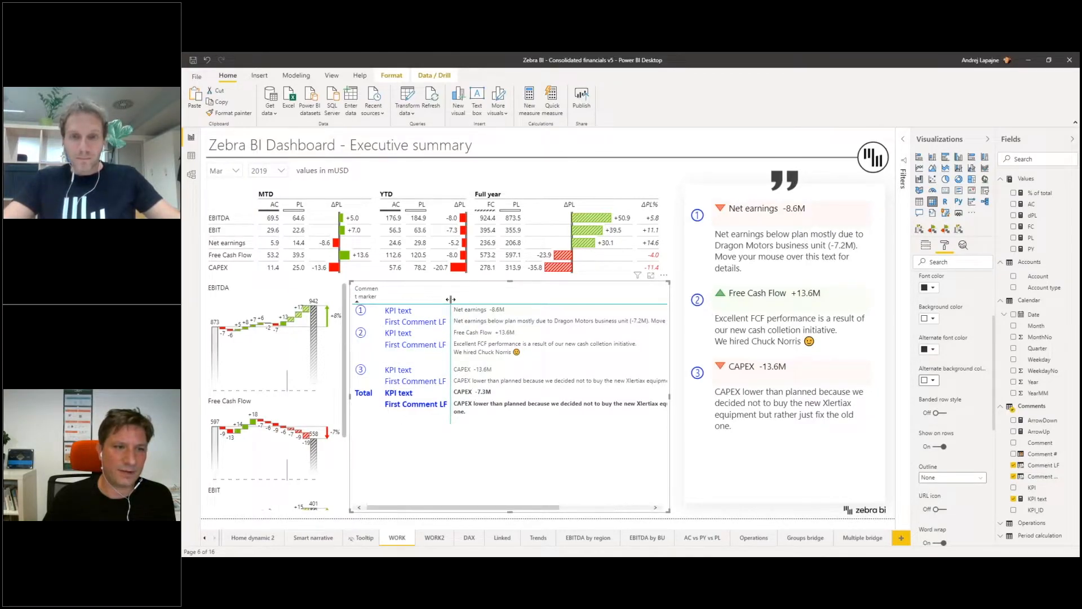
# - Turn off word wrap for the row headers and narrow the KPI text and First Comment LF label column until it is hidden
pyautogui.moveTo(450, 299); pyautogui.dragTo(417, 300)
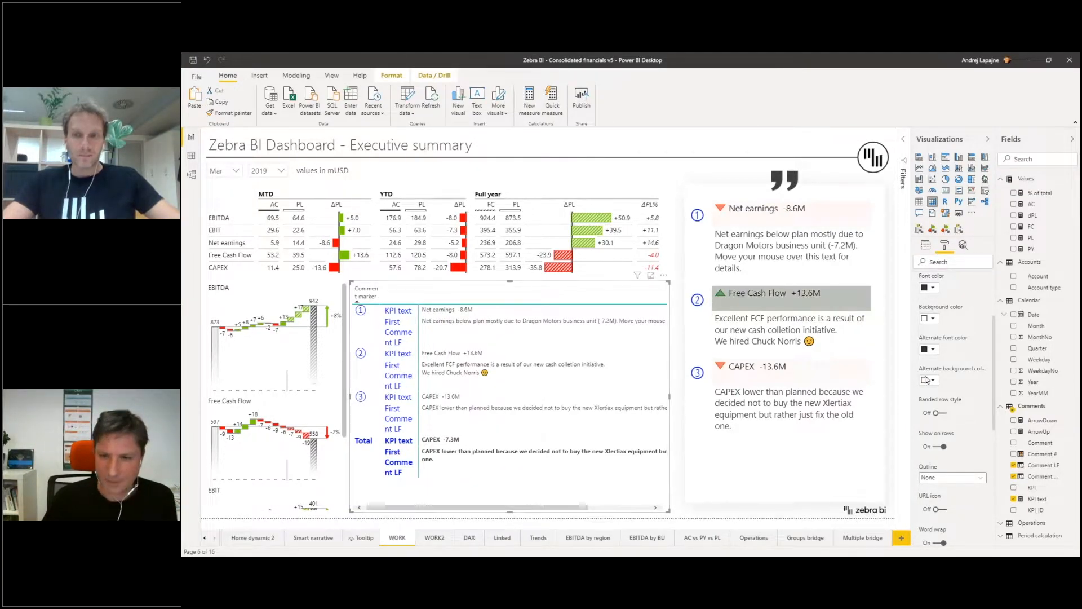
pyautogui.scroll(-1, 953, 406)
pyautogui.scroll(3, 952, 405)
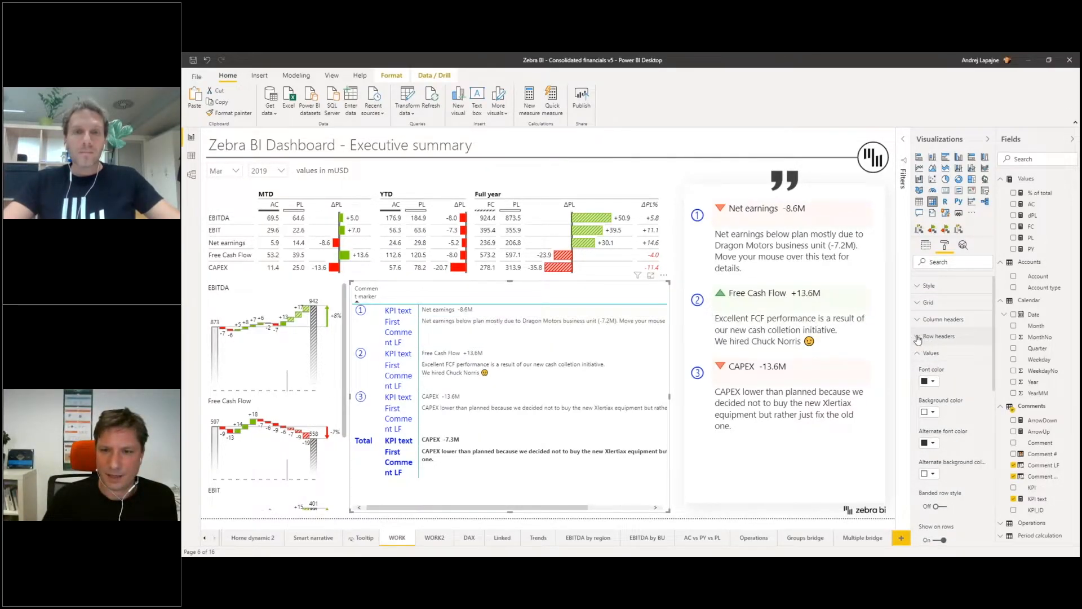
pyautogui.scroll(-3, 950, 361)
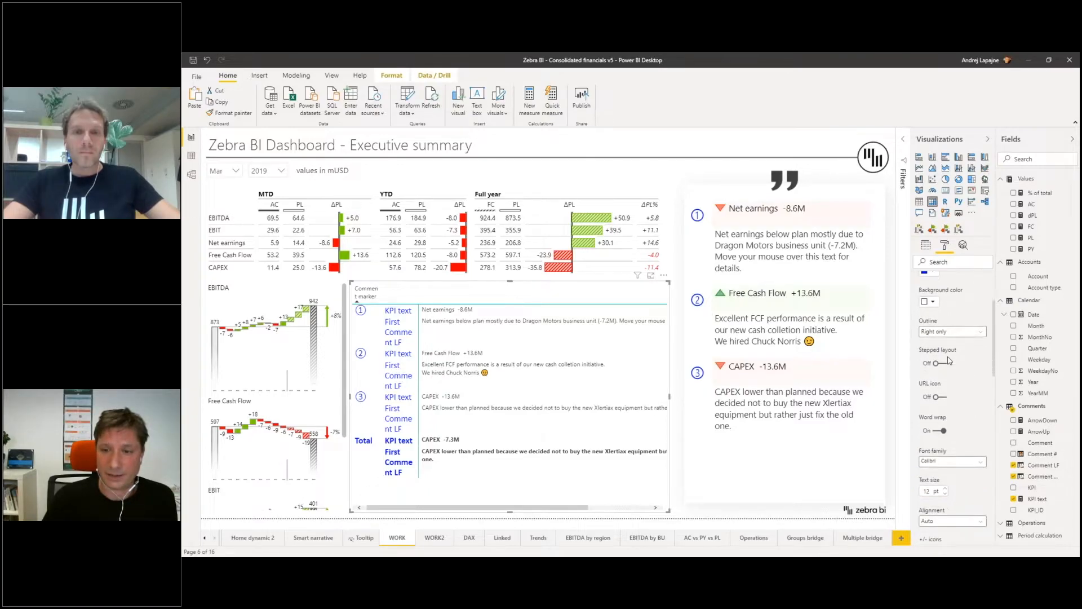
pyautogui.click(940, 431)
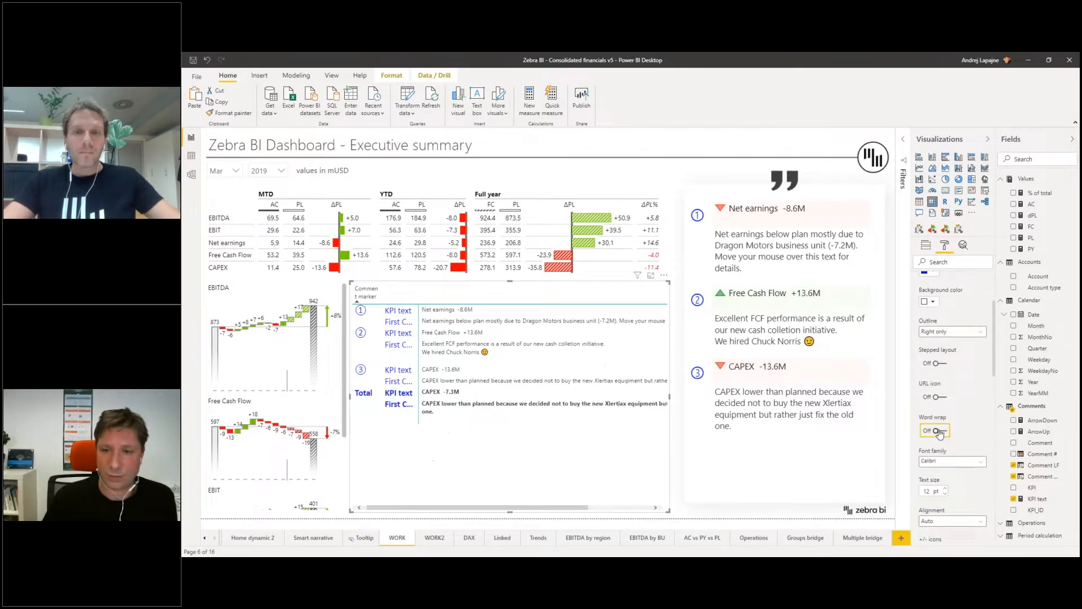
pyautogui.moveTo(418, 296); pyautogui.dragTo(384, 296)
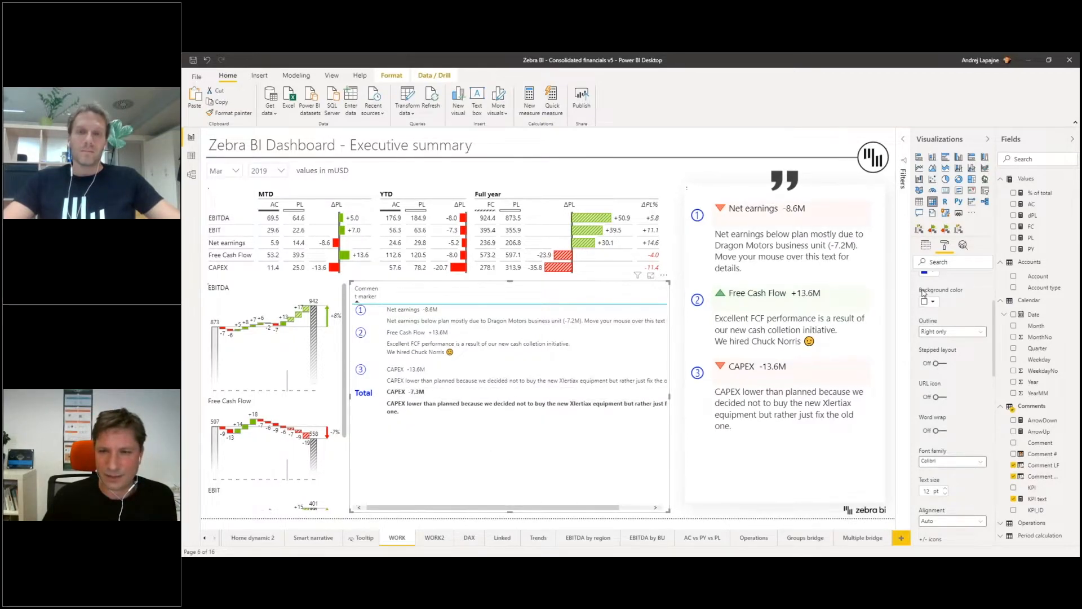
# - Turn off row subtotals to remove the Total rows from the new matrix
pyautogui.scroll(2, 962, 374)
pyautogui.click(920, 336)
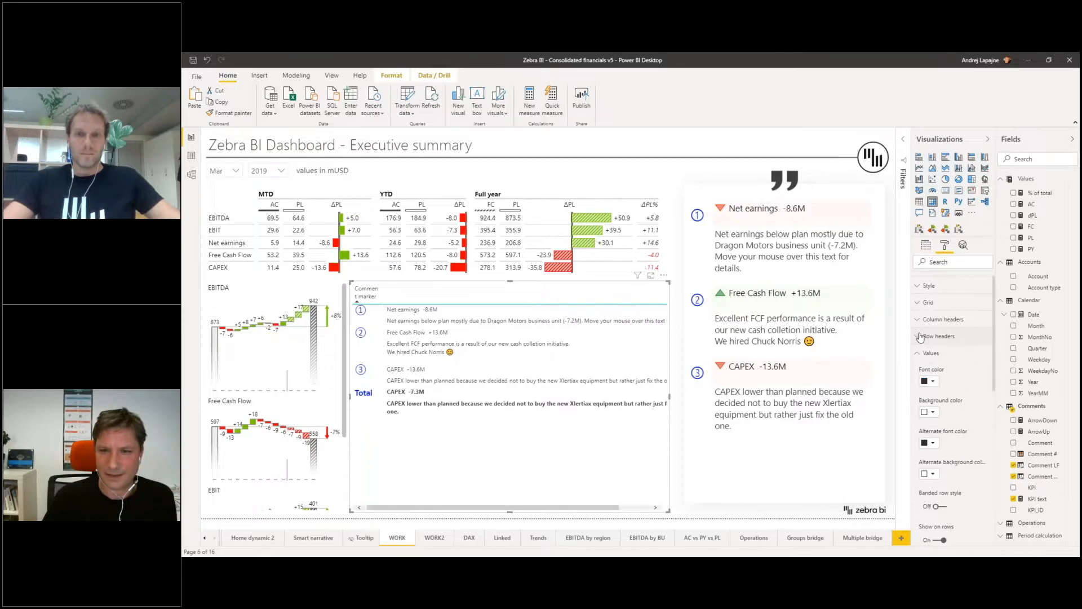
pyautogui.click(920, 353)
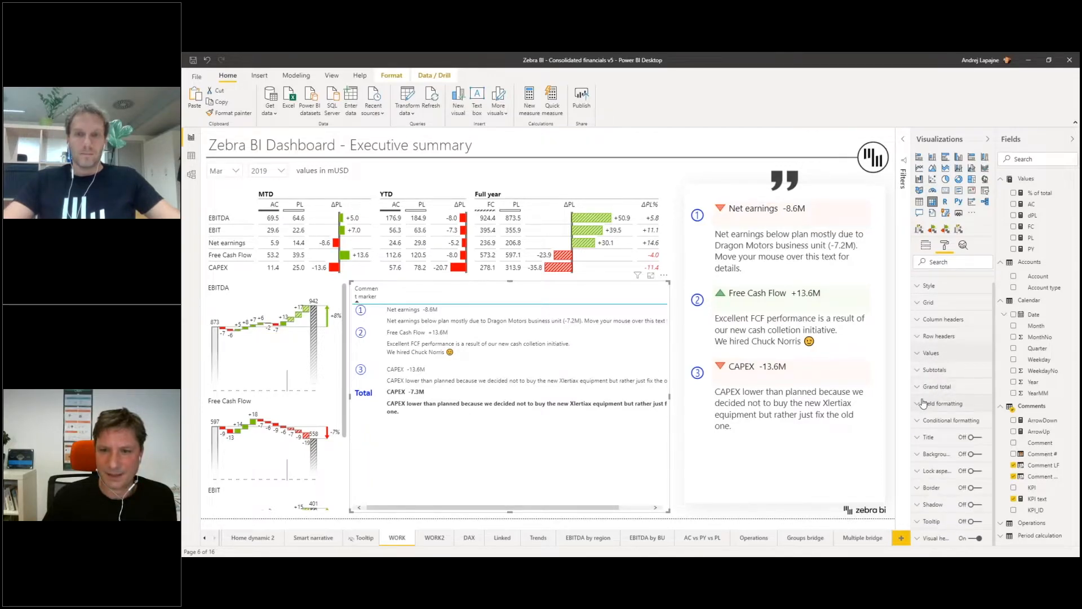
pyautogui.click(915, 369)
pyautogui.scroll(-2, 935, 443)
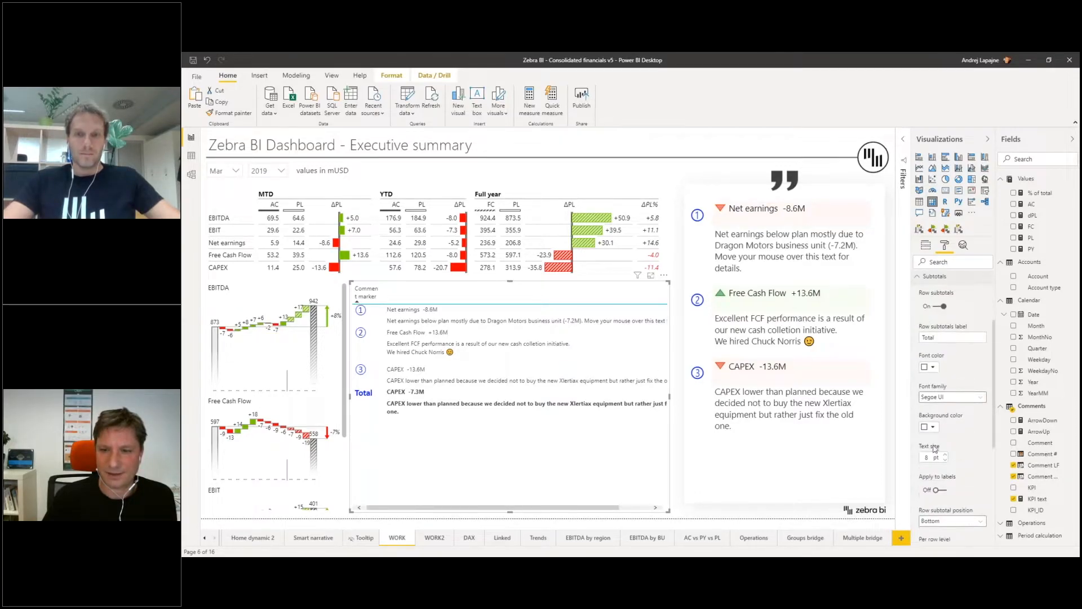
pyautogui.scroll(2, 937, 489)
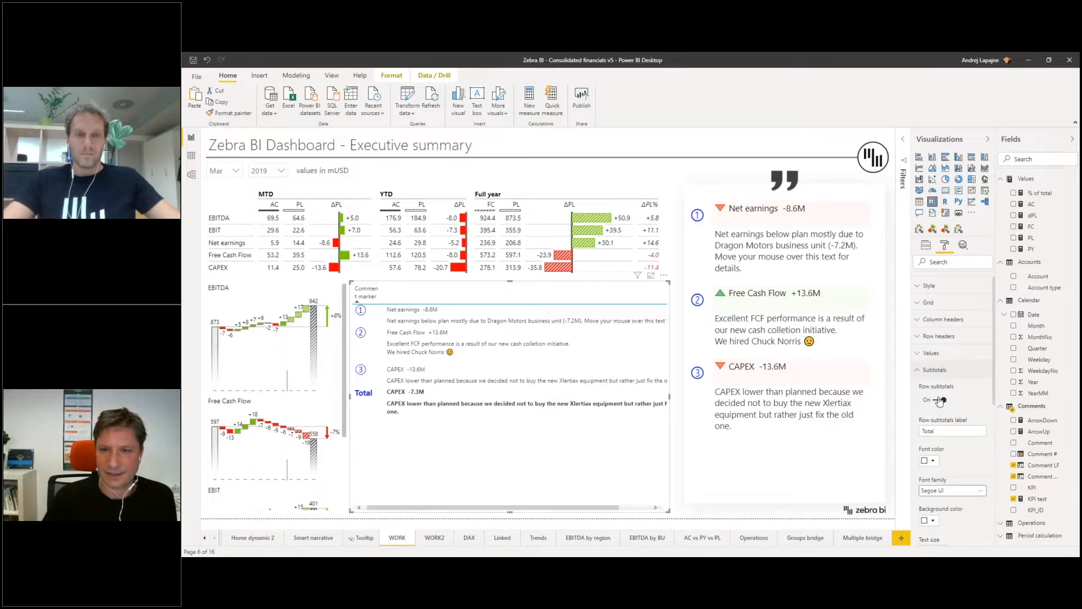
pyautogui.click(939, 399)
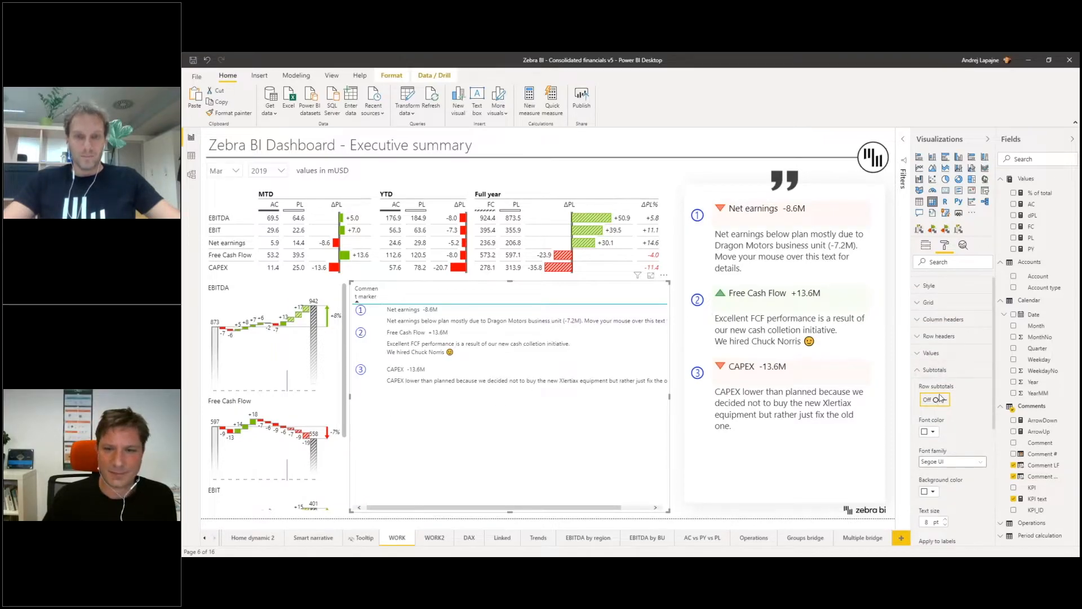
# - Narrow the Comment marker column further and turn off word wrap for the column headers
pyautogui.moveTo(382, 293); pyautogui.dragTo(374, 291)
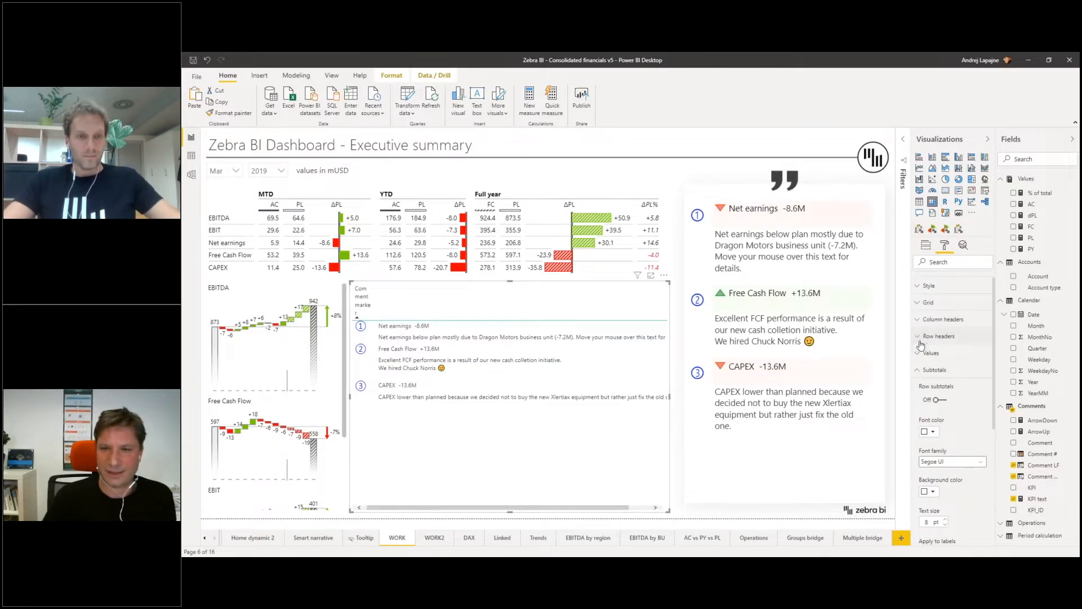
pyautogui.click(917, 320)
pyautogui.scroll(-3, 953, 366)
pyautogui.scroll(-3, 943, 442)
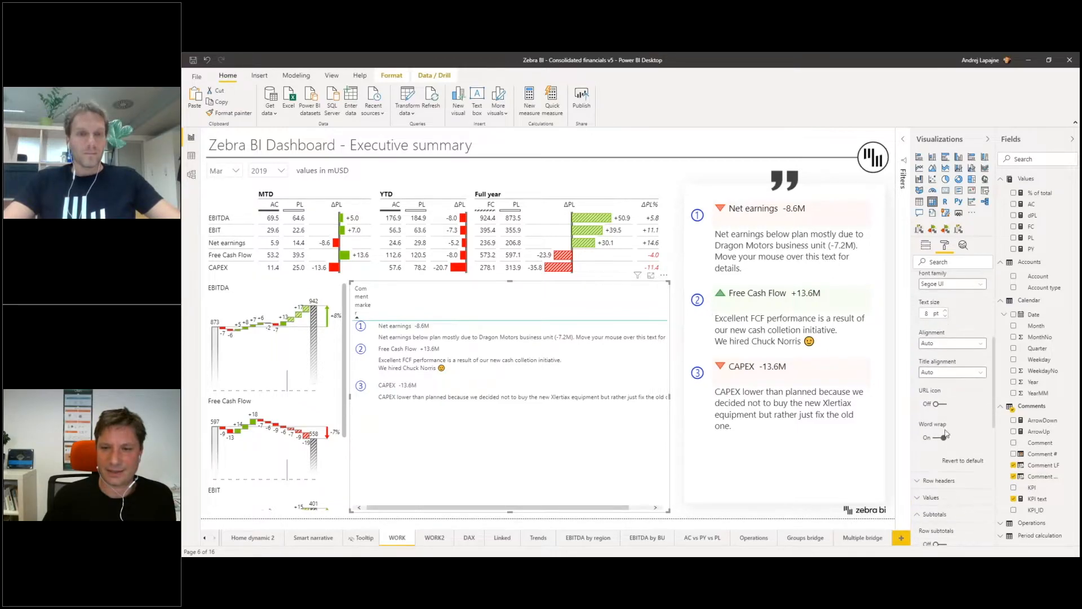
pyautogui.click(942, 439)
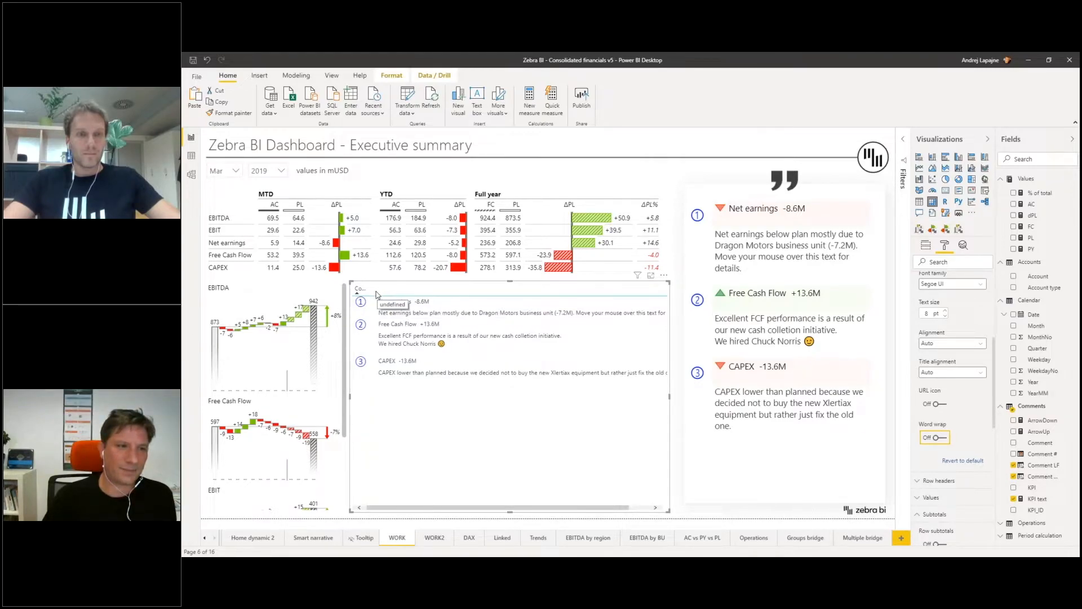
pyautogui.click(377, 293)
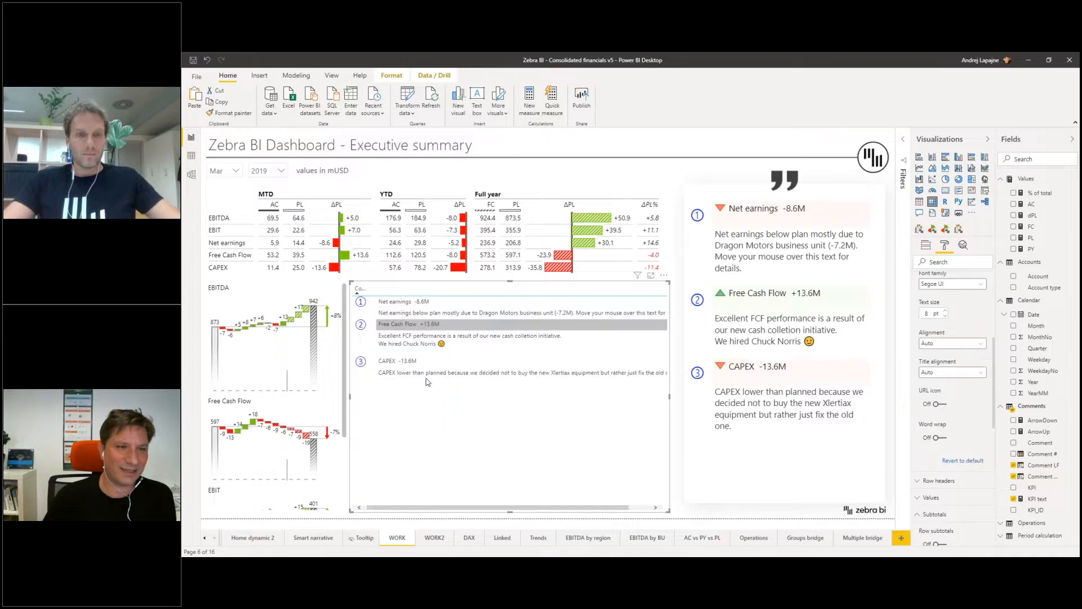
# - Increase the text size of the new matrix's values to 11 pt
pyautogui.scroll(3, 967, 337)
pyautogui.scroll(1, 968, 337)
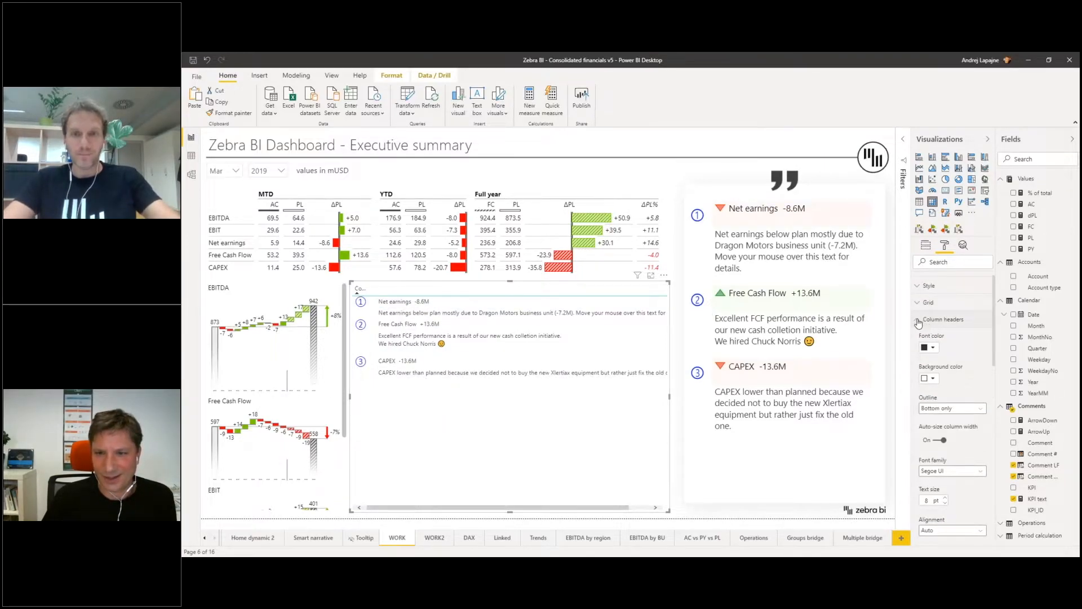
pyautogui.click(918, 321)
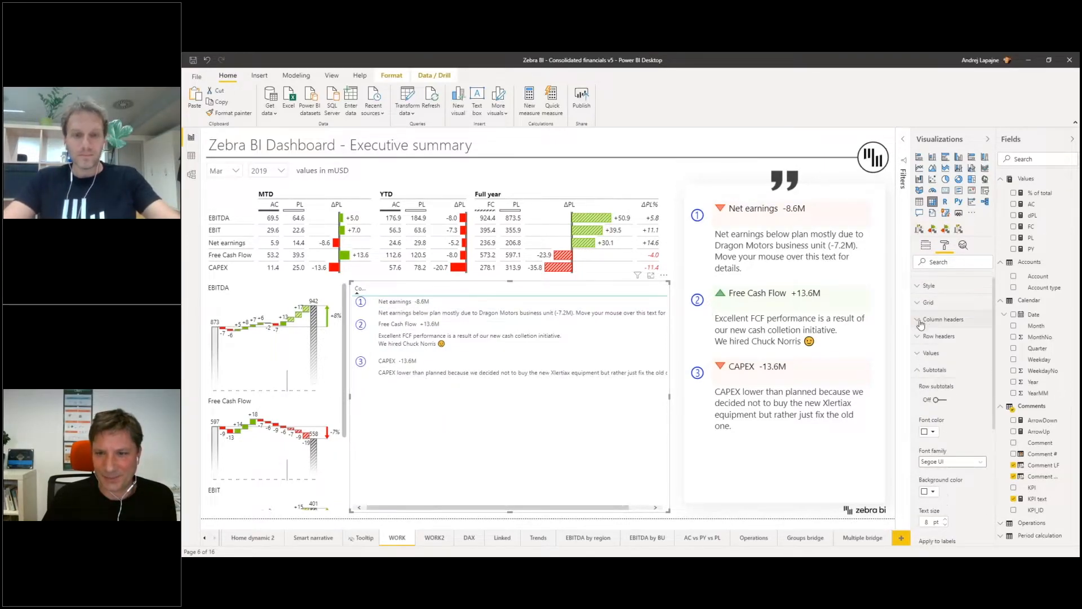
pyautogui.click(917, 354)
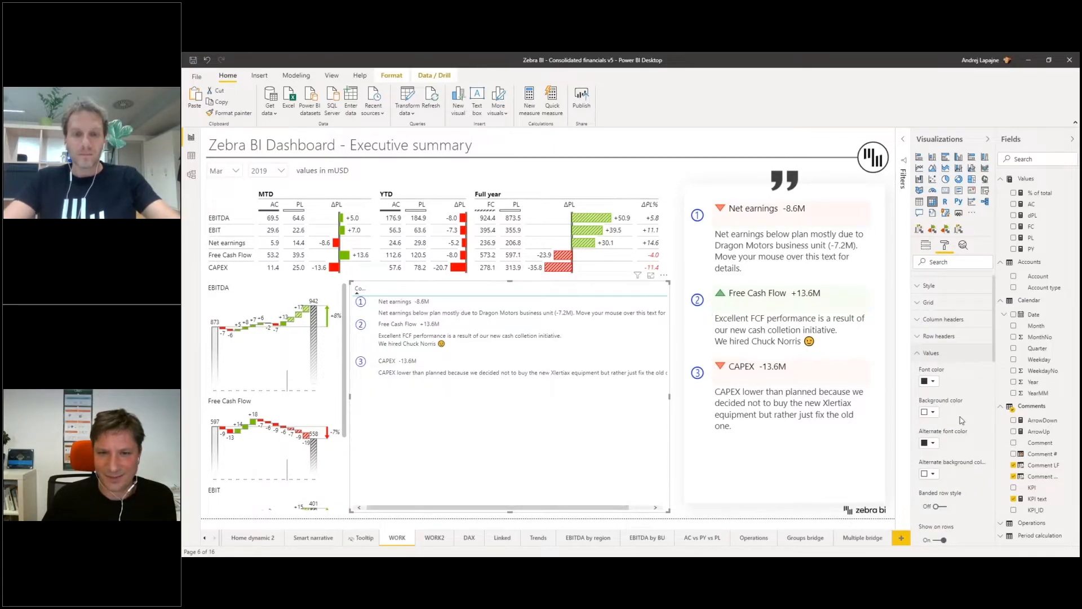
pyautogui.scroll(-2, 961, 420)
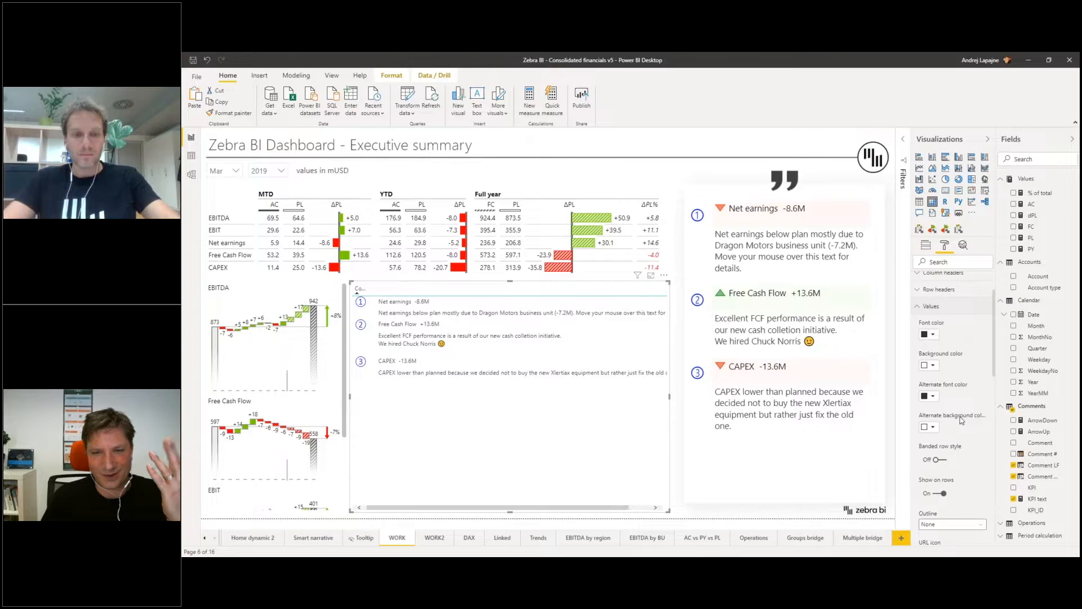
pyautogui.scroll(-2, 962, 419)
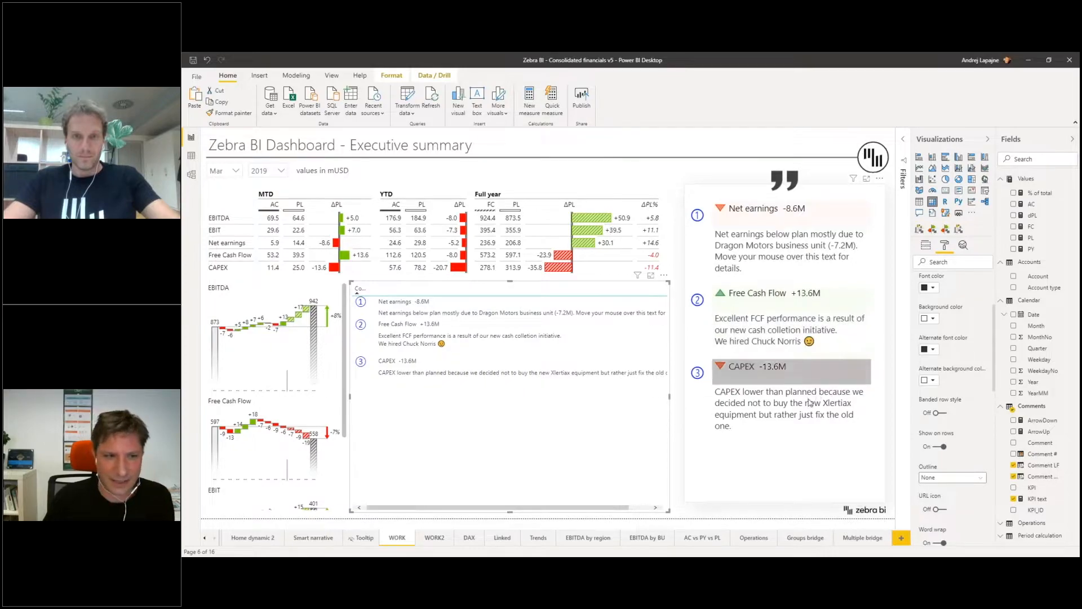
pyautogui.scroll(2, 950, 389)
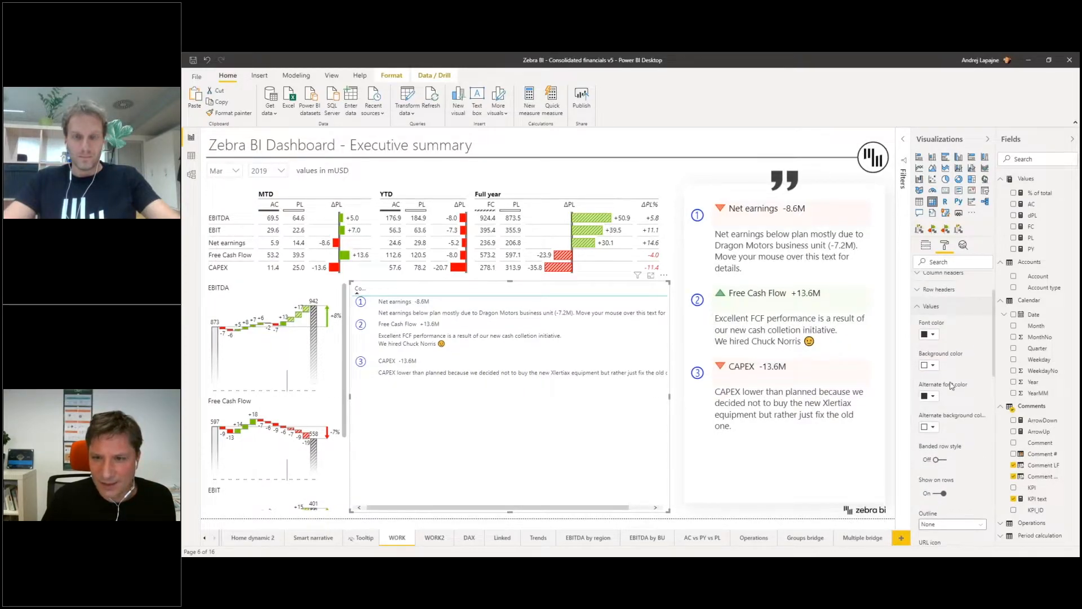
pyautogui.scroll(-5, 953, 389)
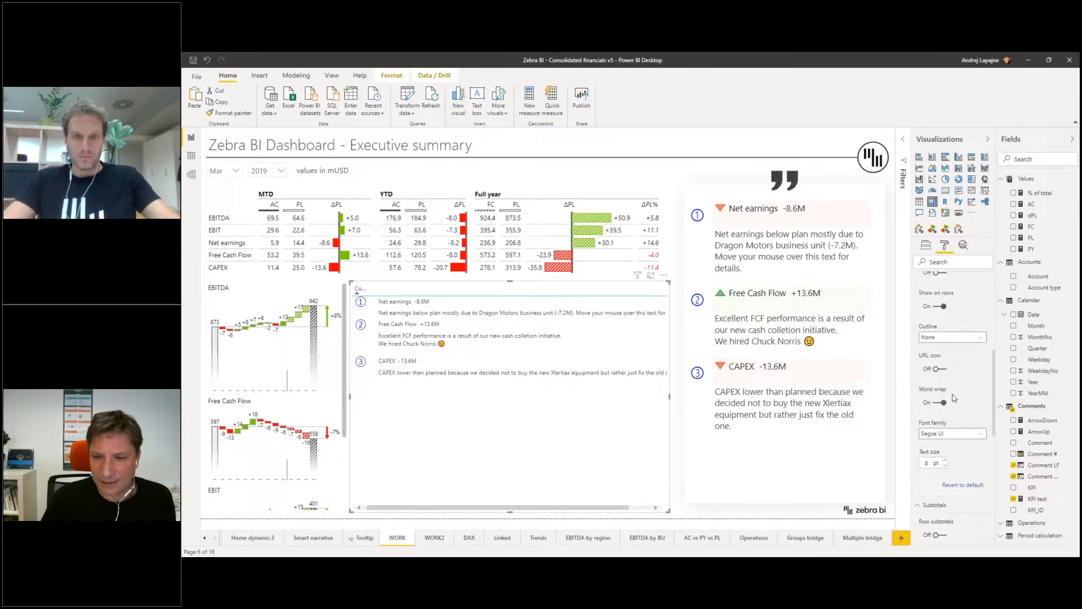
pyautogui.click(947, 461)
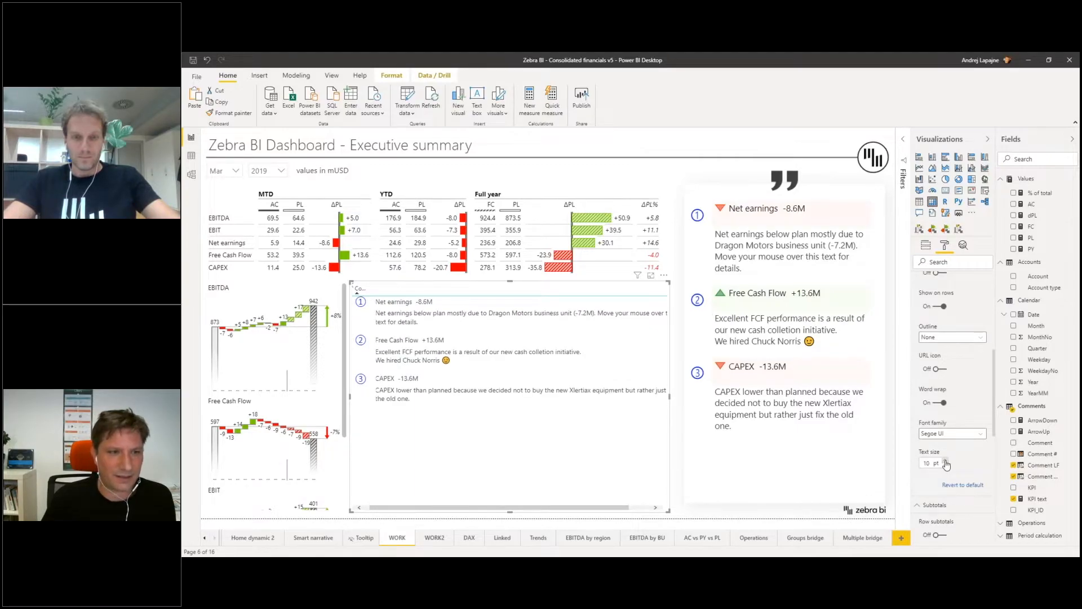
pyautogui.click(946, 461)
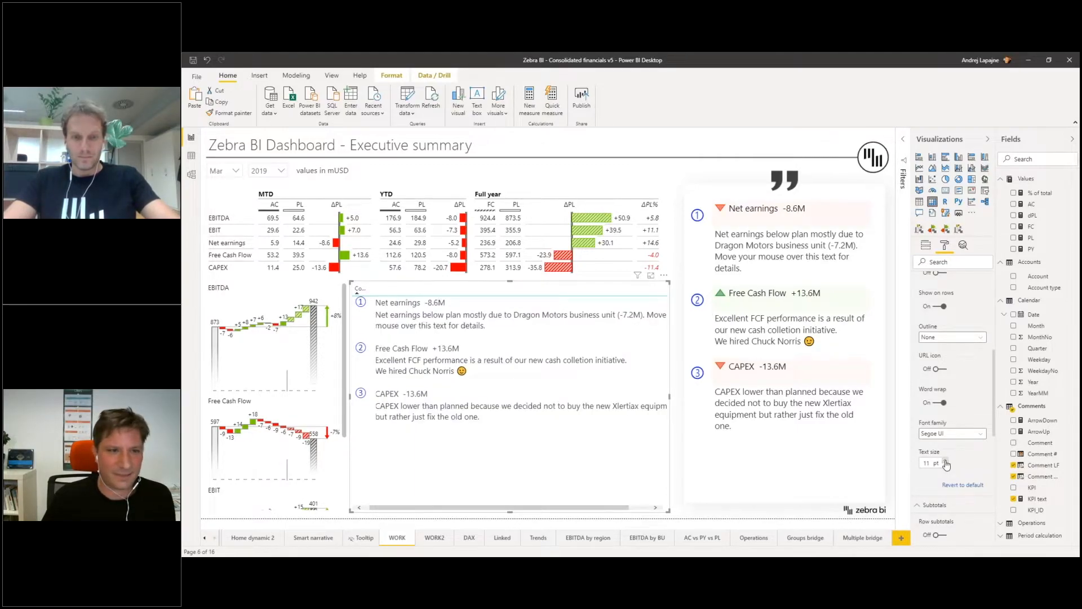
# - Increase the matrix values' text size to 12 pt, then narrow the comment text column and the visual around it
pyautogui.click(946, 461)
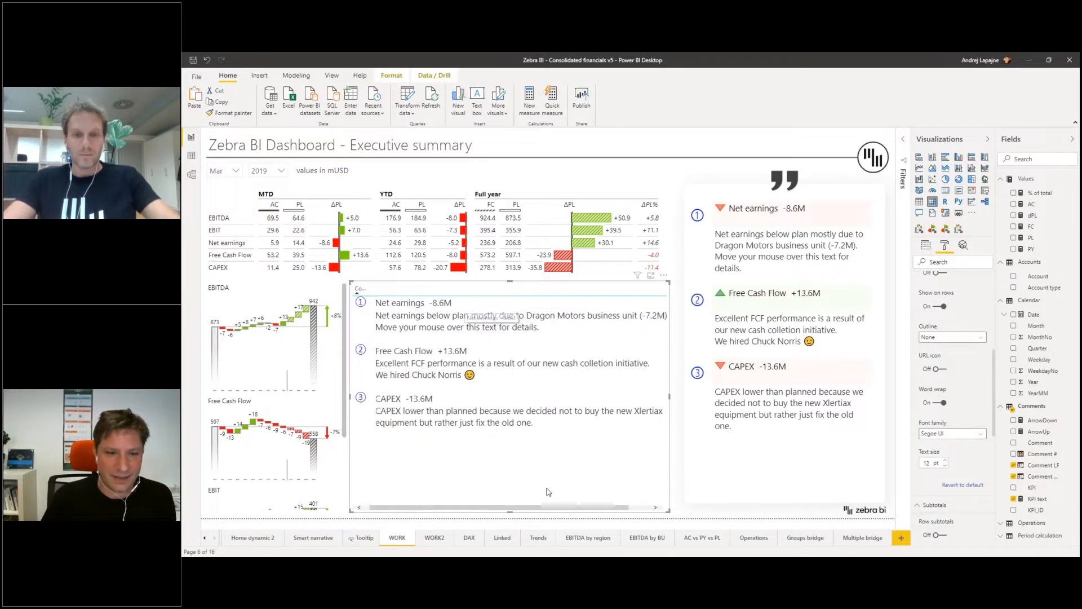
pyautogui.moveTo(571, 507); pyautogui.dragTo(591, 508)
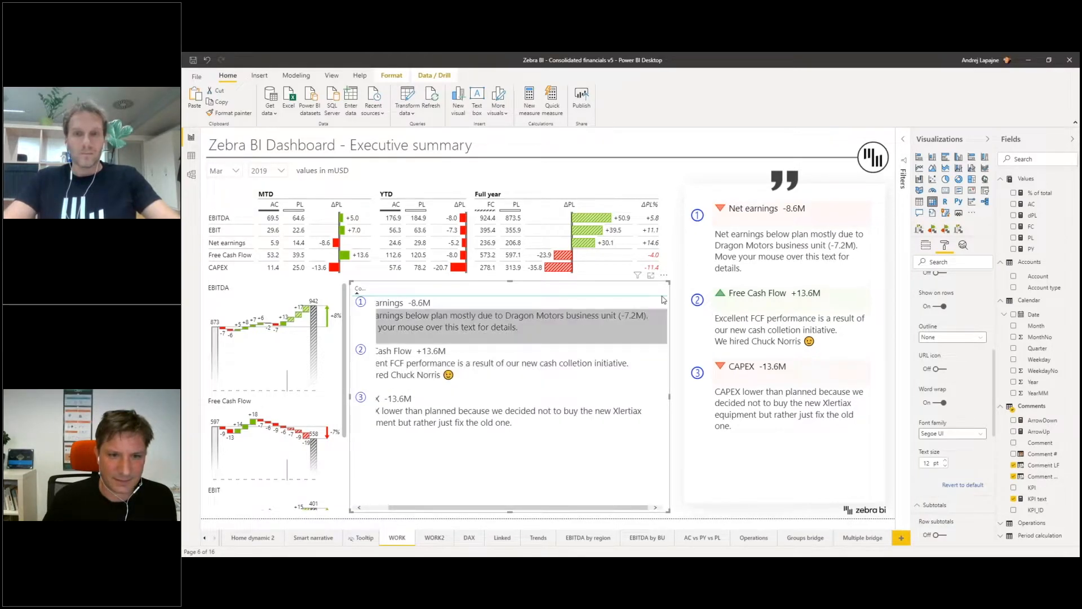
pyautogui.moveTo(664, 296); pyautogui.dragTo(504, 294)
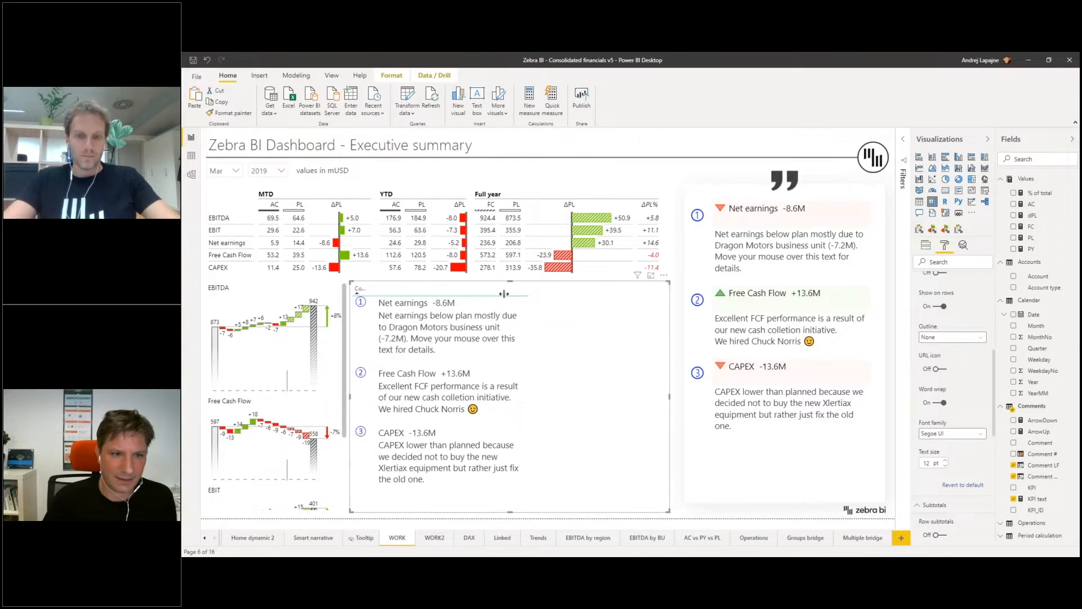
pyautogui.moveTo(670, 399); pyautogui.dragTo(544, 394)
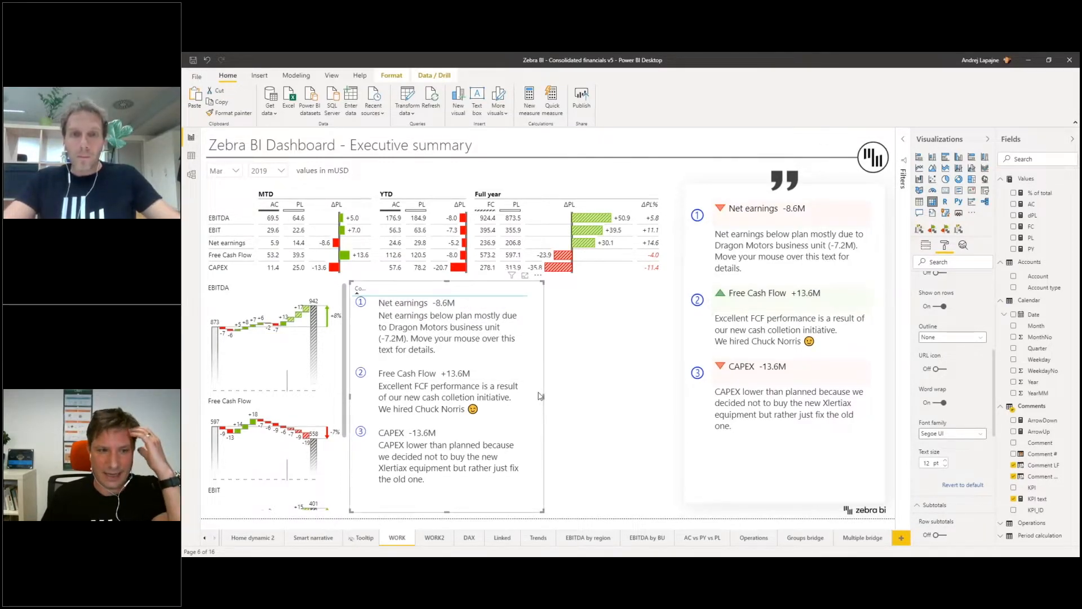
# - Set the font color of the First Comment LF field to grey using field formatting
pyautogui.scroll(5, 956, 334)
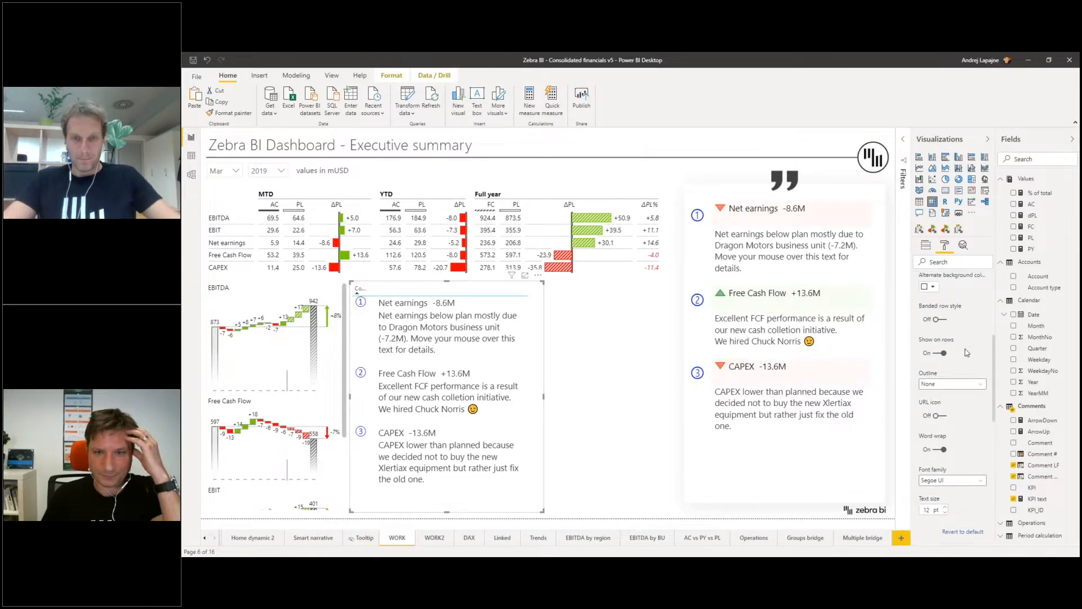
pyautogui.scroll(2, 953, 338)
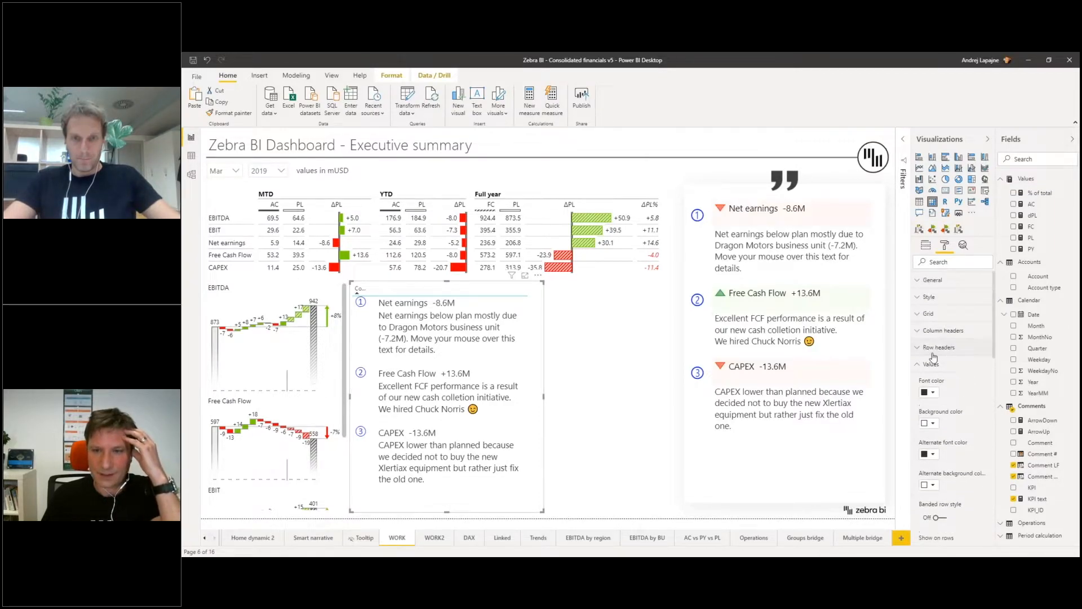
pyautogui.click(922, 365)
pyautogui.click(932, 382)
pyautogui.click(935, 383)
pyautogui.scroll(-1, 938, 383)
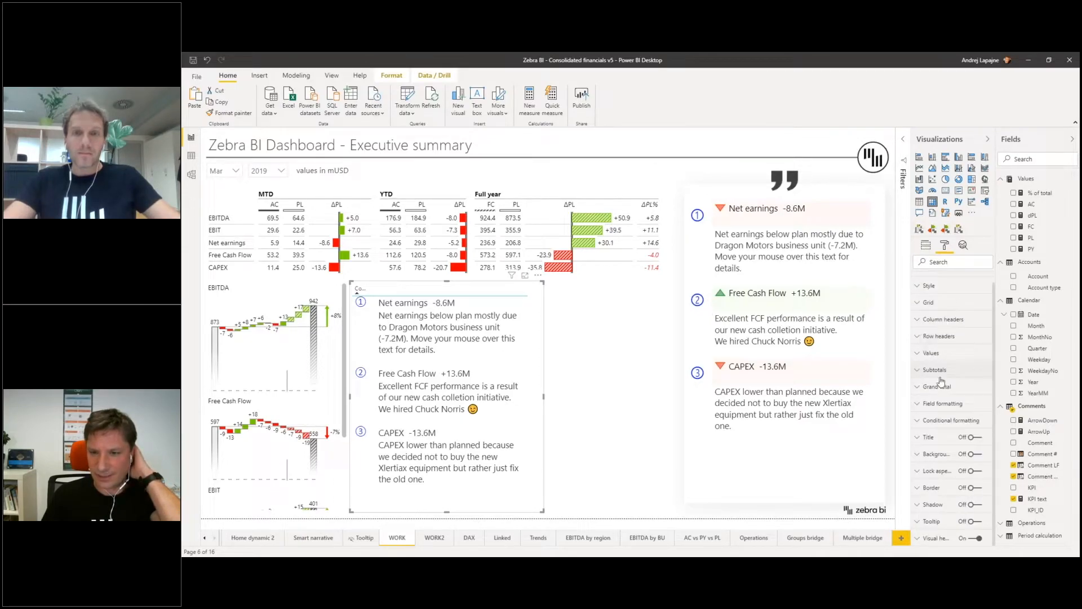
pyautogui.click(922, 422)
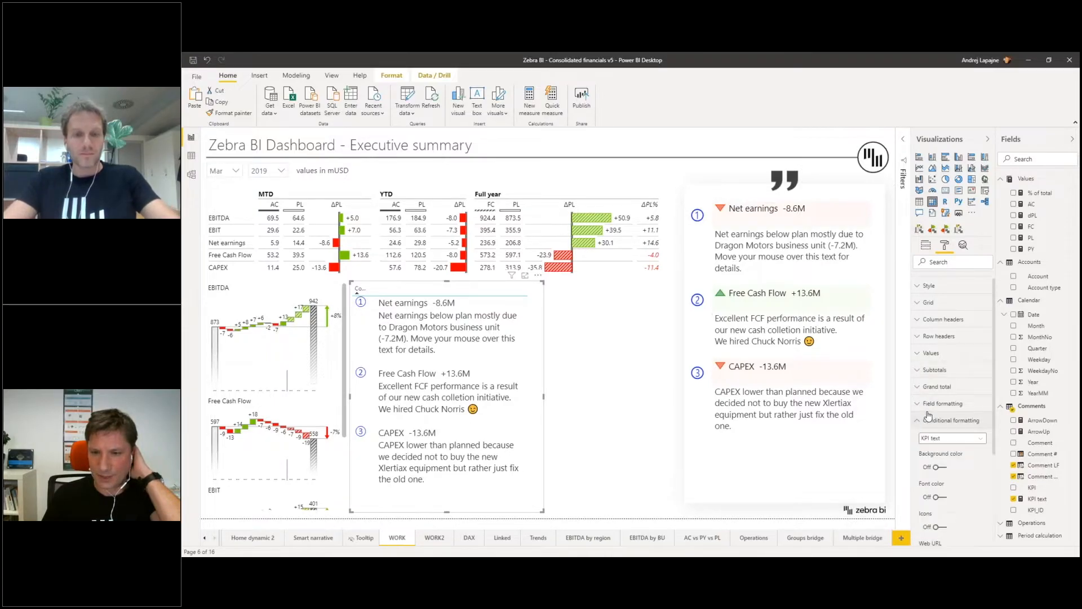
pyautogui.scroll(-1, 936, 394)
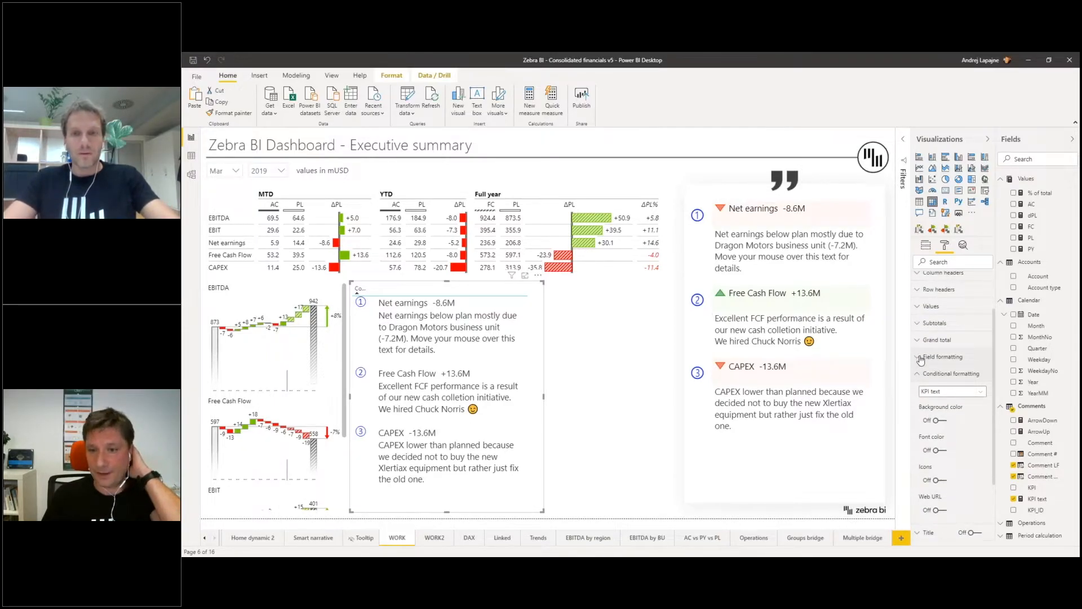
pyautogui.click(922, 357)
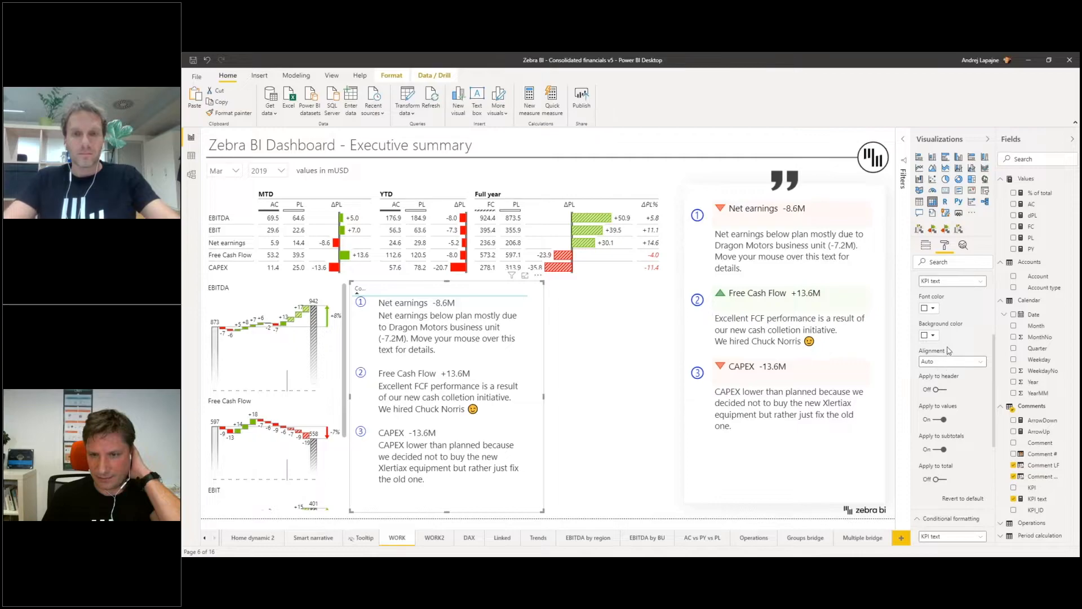
pyautogui.scroll(1, 964, 355)
pyautogui.click(938, 329)
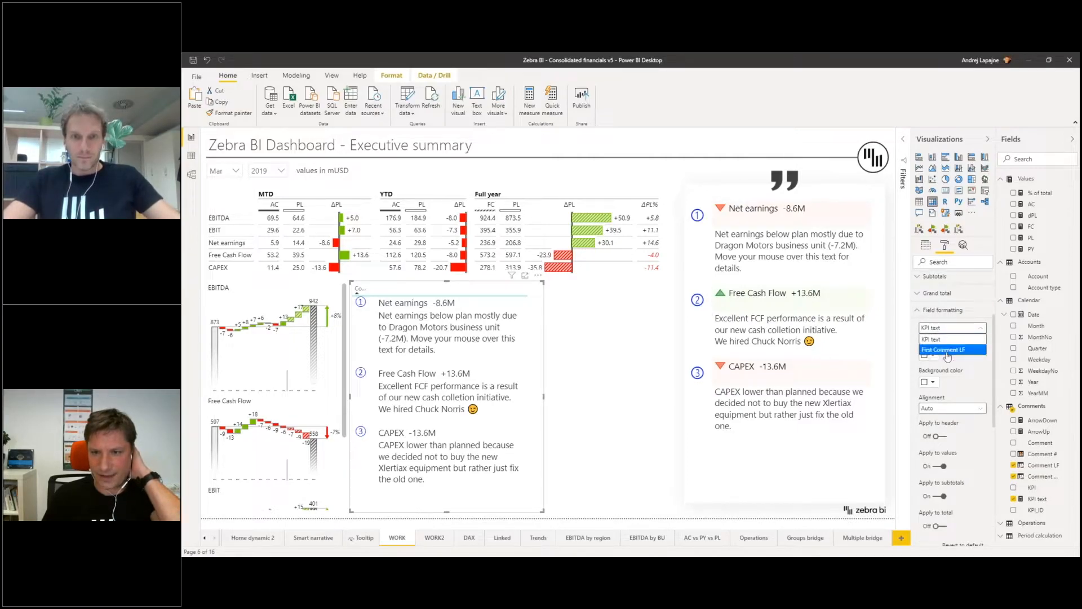
pyautogui.click(948, 350)
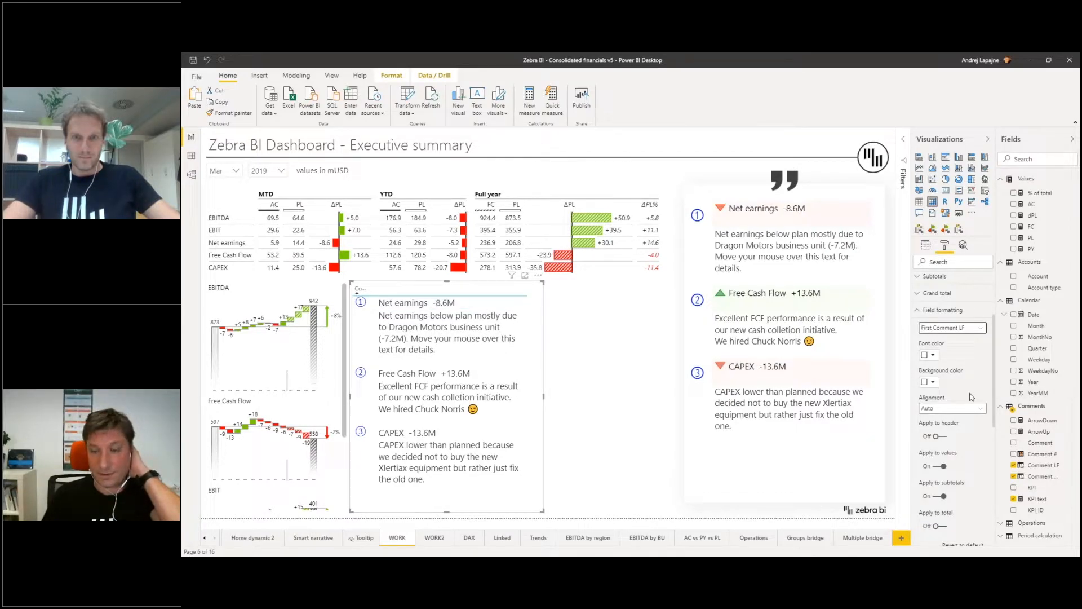
pyautogui.click(933, 355)
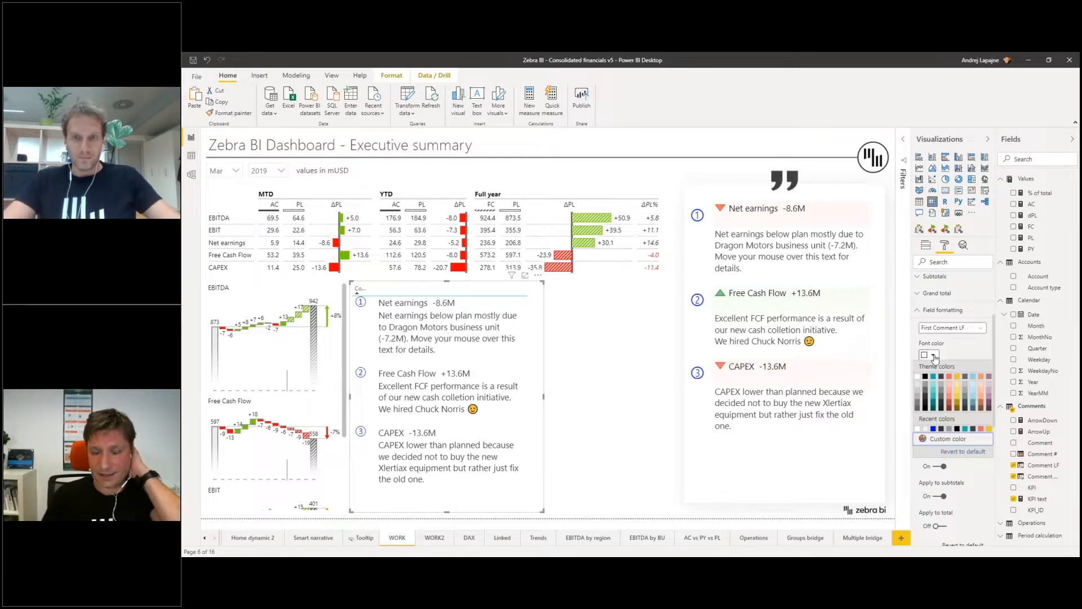
pyautogui.click(926, 390)
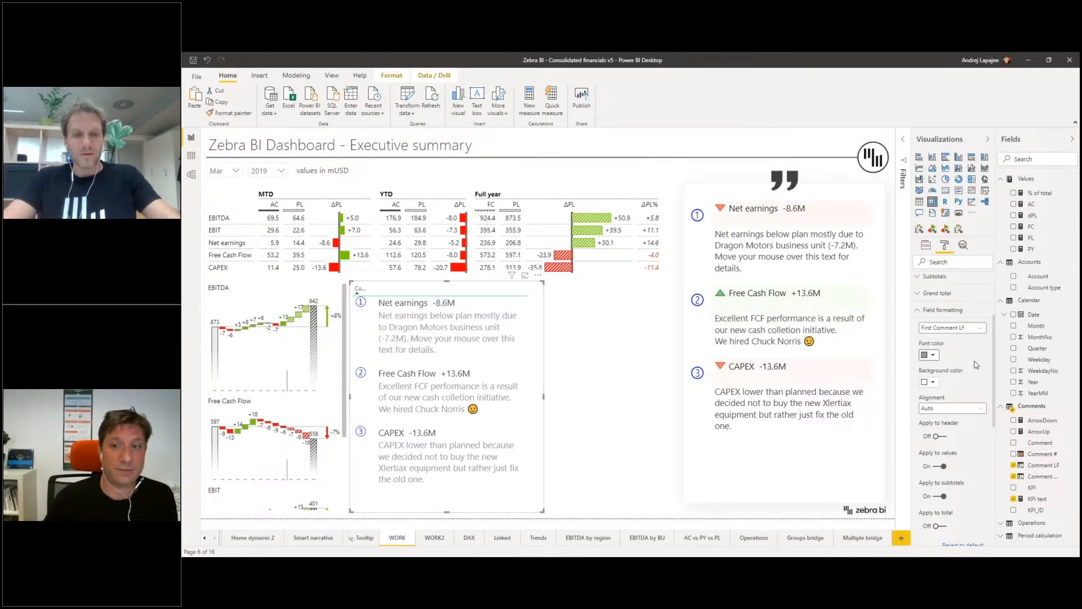
# - Turn on conditional formatting icons for the KPI text field
pyautogui.scroll(-2, 952, 423)
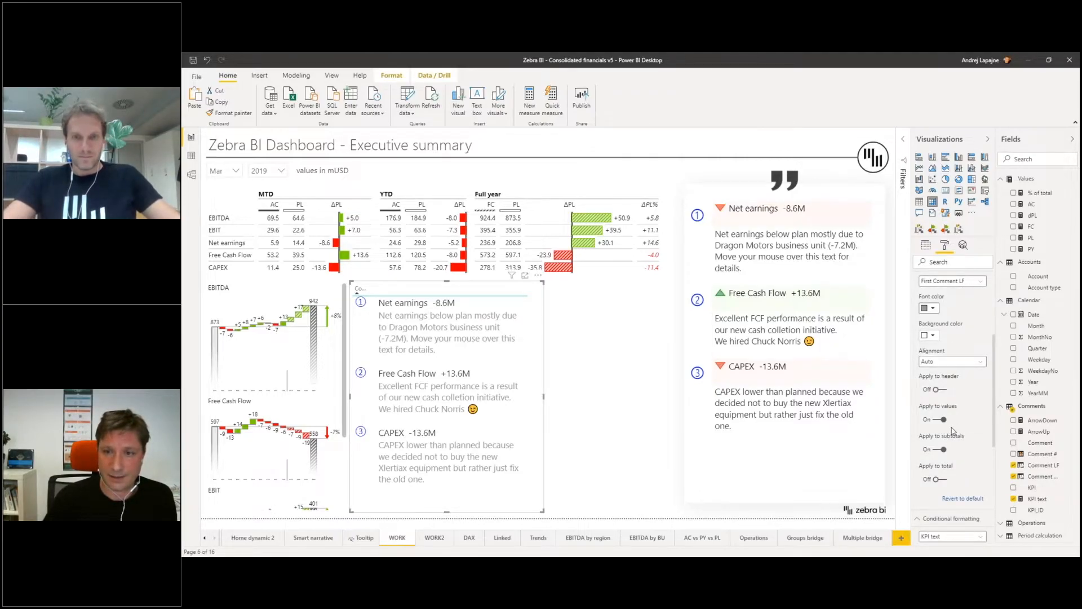
pyautogui.scroll(2, 952, 431)
pyautogui.click(918, 360)
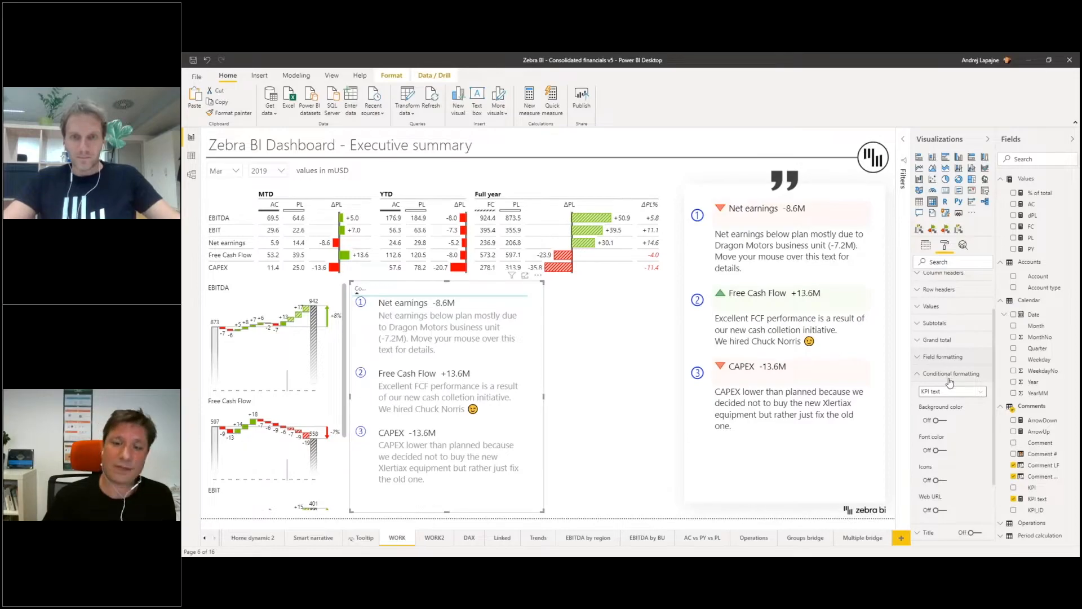
pyautogui.click(945, 393)
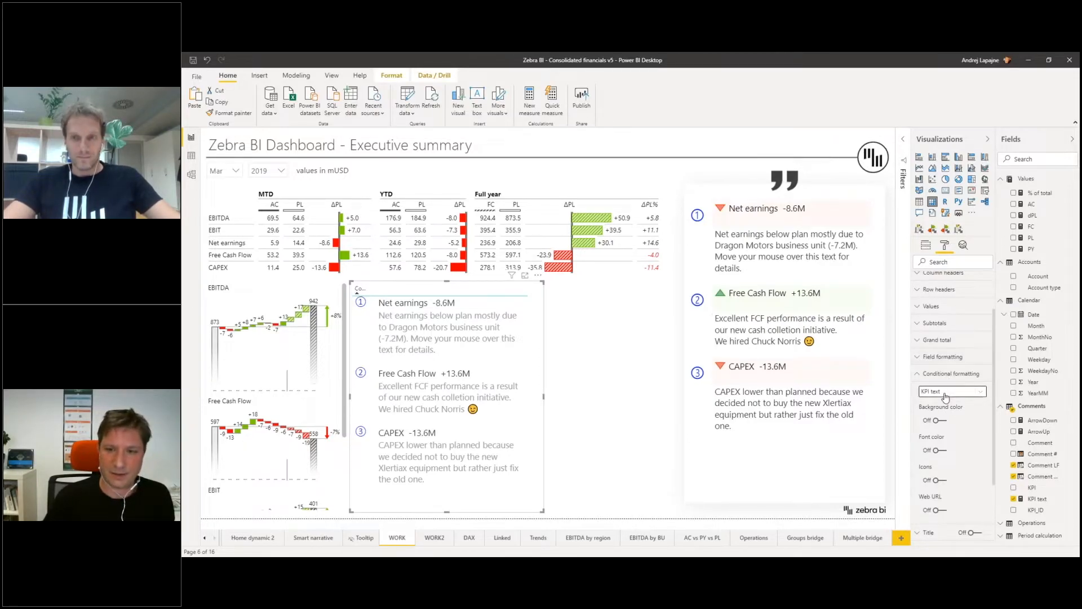
pyautogui.click(939, 393)
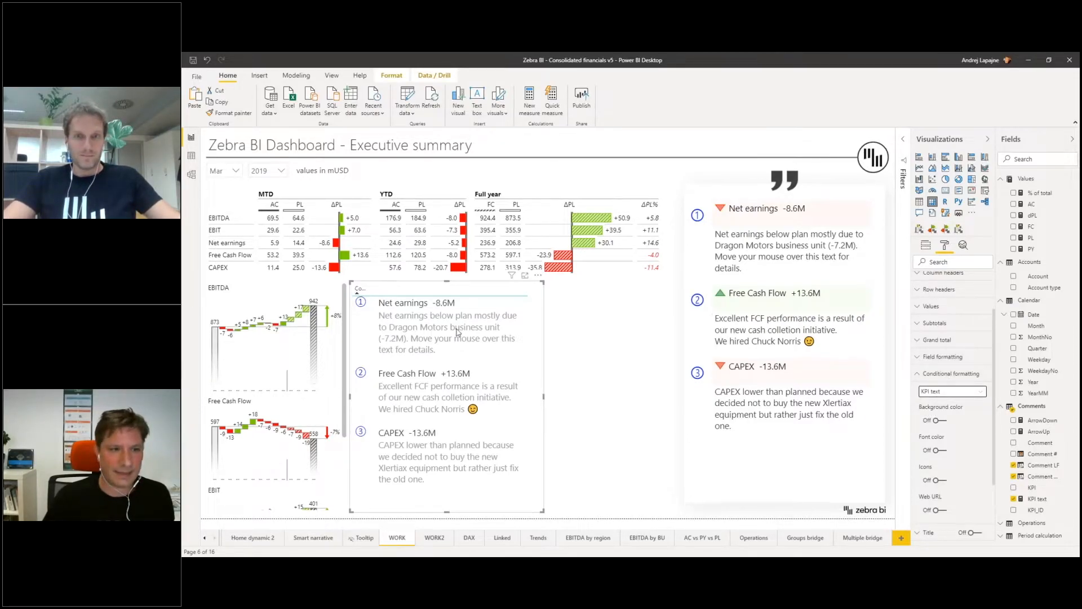
pyautogui.scroll(-2, 963, 440)
pyautogui.scroll(-2, 964, 441)
pyautogui.click(938, 388)
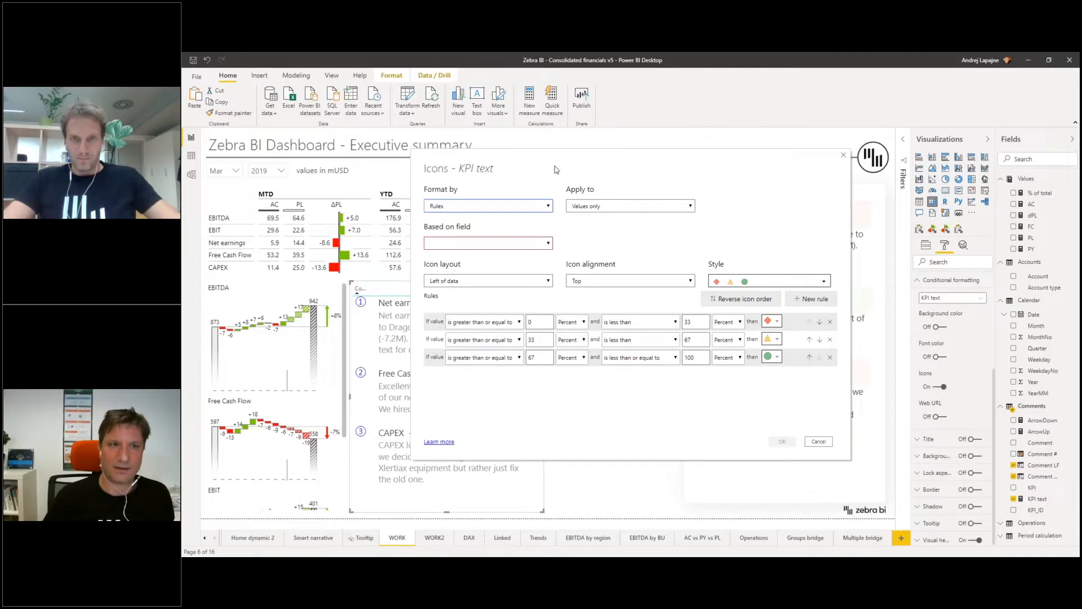
# - Base the KPI text icon rules on the dPL measure from the Values table
pyautogui.moveTo(554, 163); pyautogui.dragTo(641, 152)
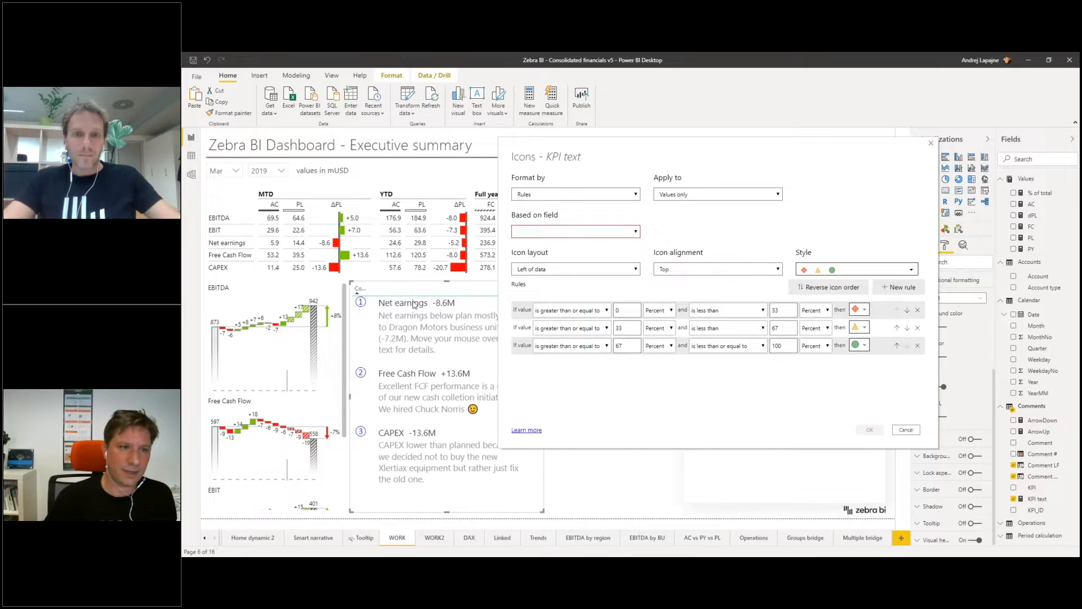
pyautogui.click(553, 231)
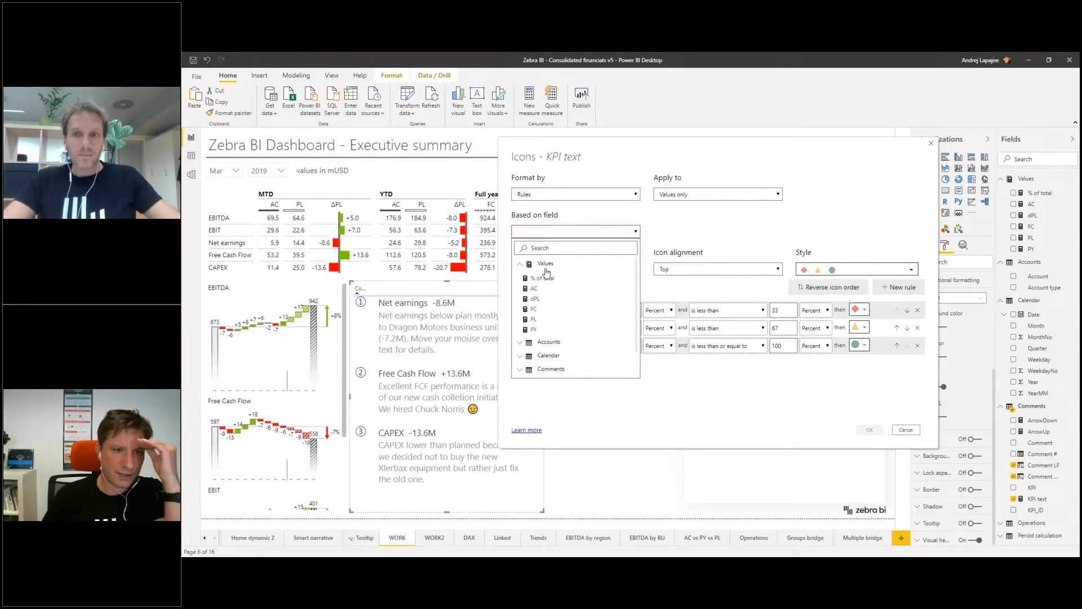
pyautogui.click(542, 264)
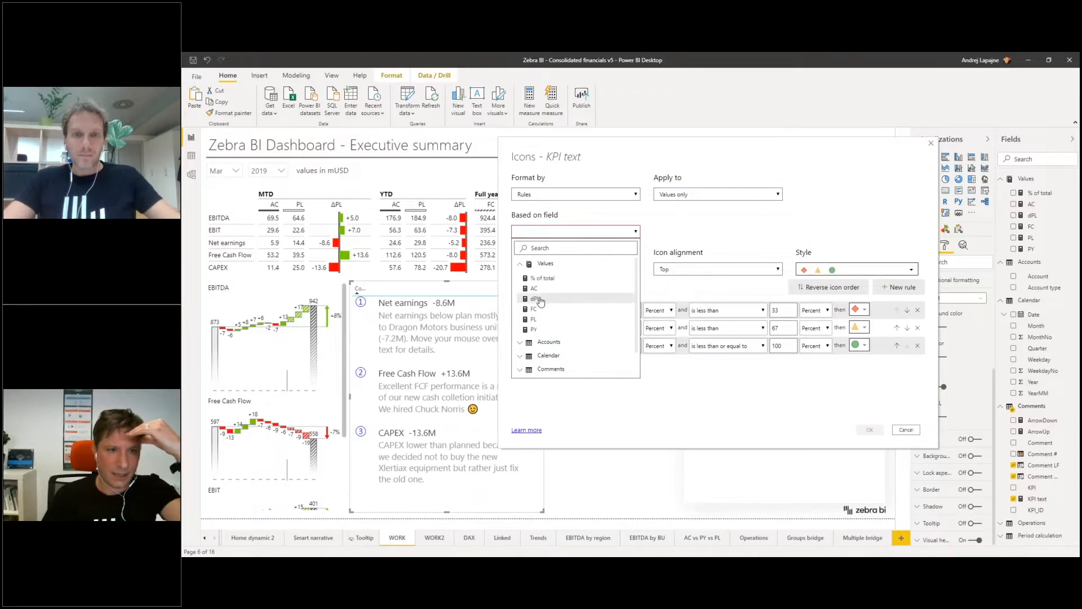
pyautogui.click(535, 299)
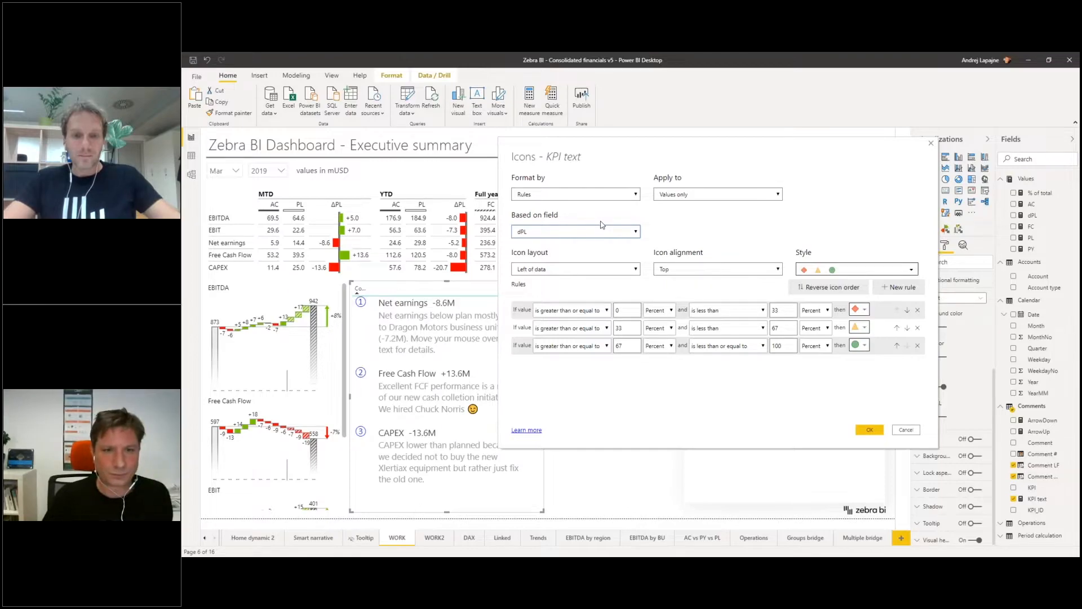
# - Delete the middle icon rule and assign a red down triangle to the first rule and a green up triangle to the second
pyautogui.click(917, 330)
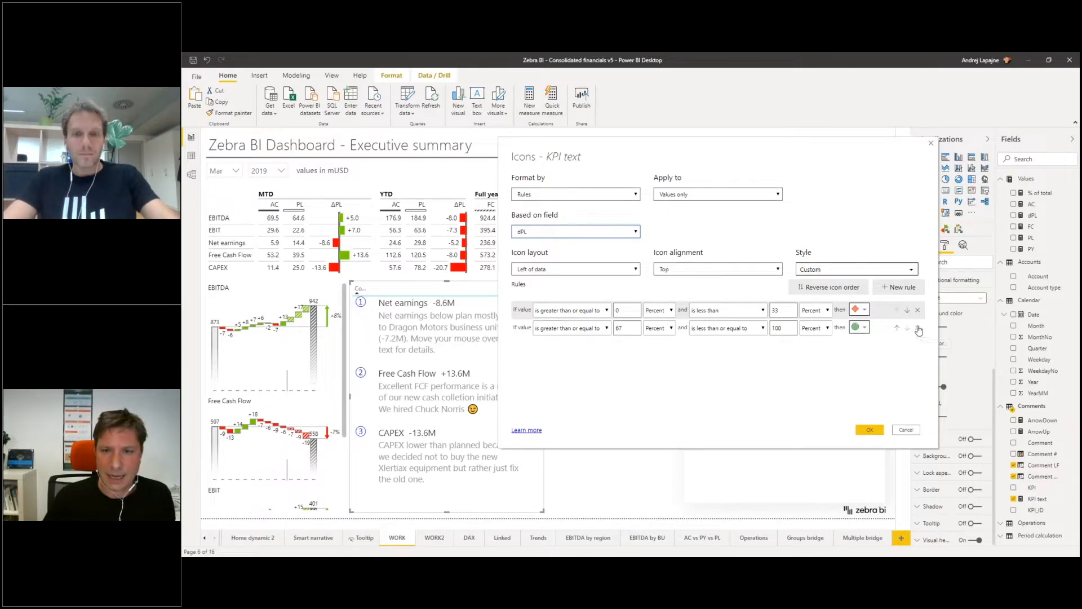
pyautogui.click(863, 312)
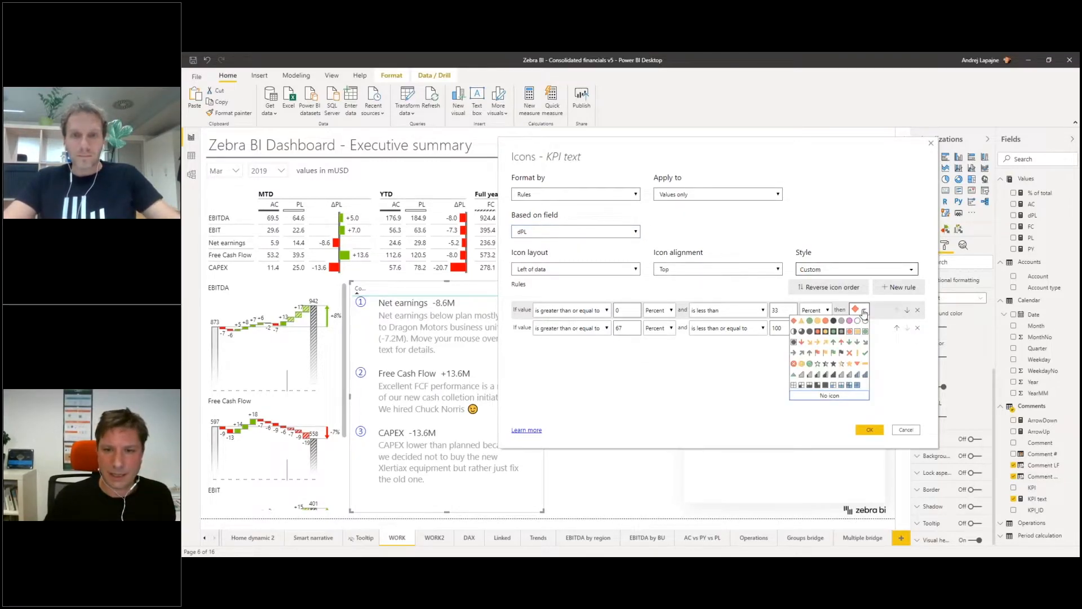
pyautogui.click(857, 366)
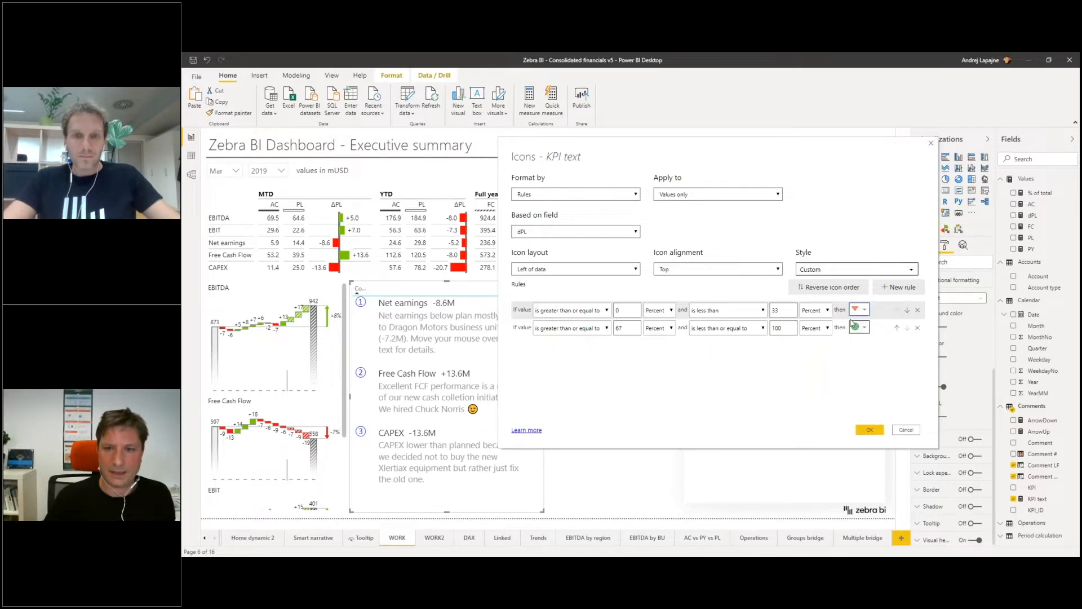
pyautogui.click(860, 329)
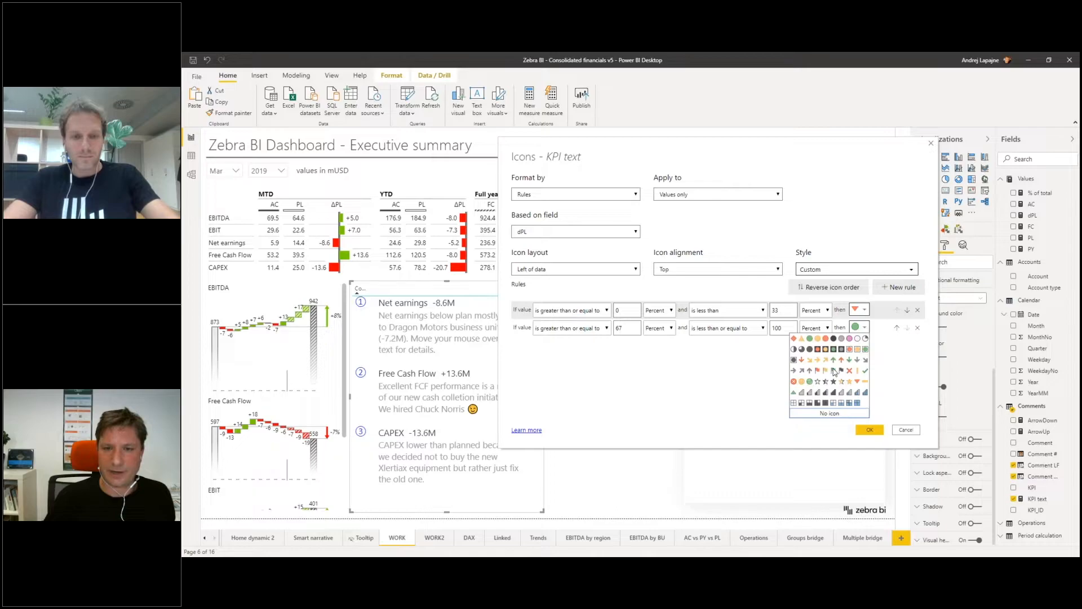
pyautogui.click(795, 392)
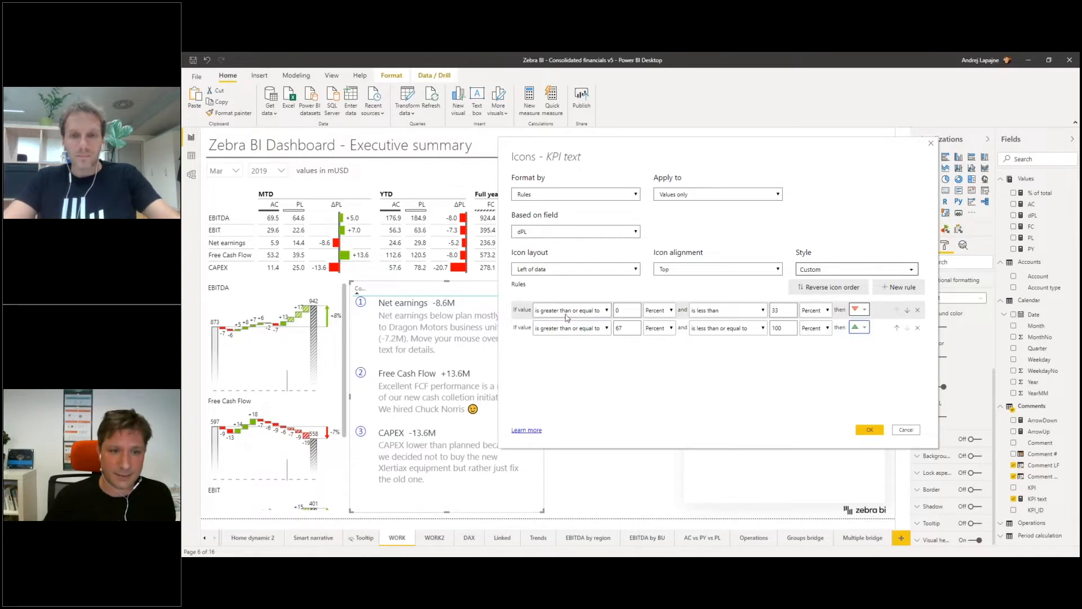
# - Define the red triangle rule in numbers, with an empty minimum and an upper limit of less than 0
pyautogui.doubleClick(623, 311)
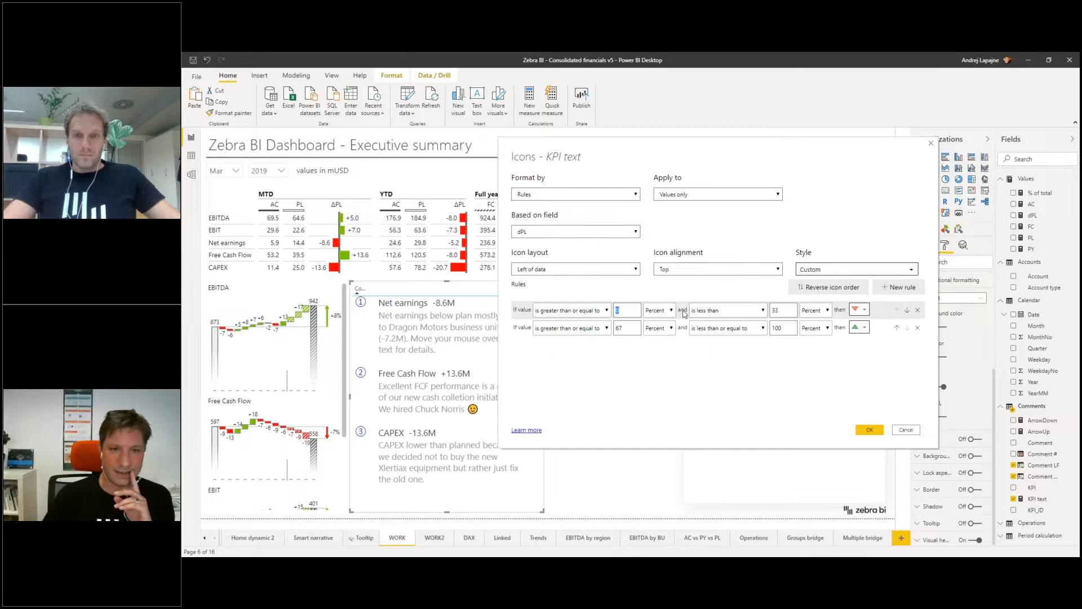
pyautogui.click(826, 311)
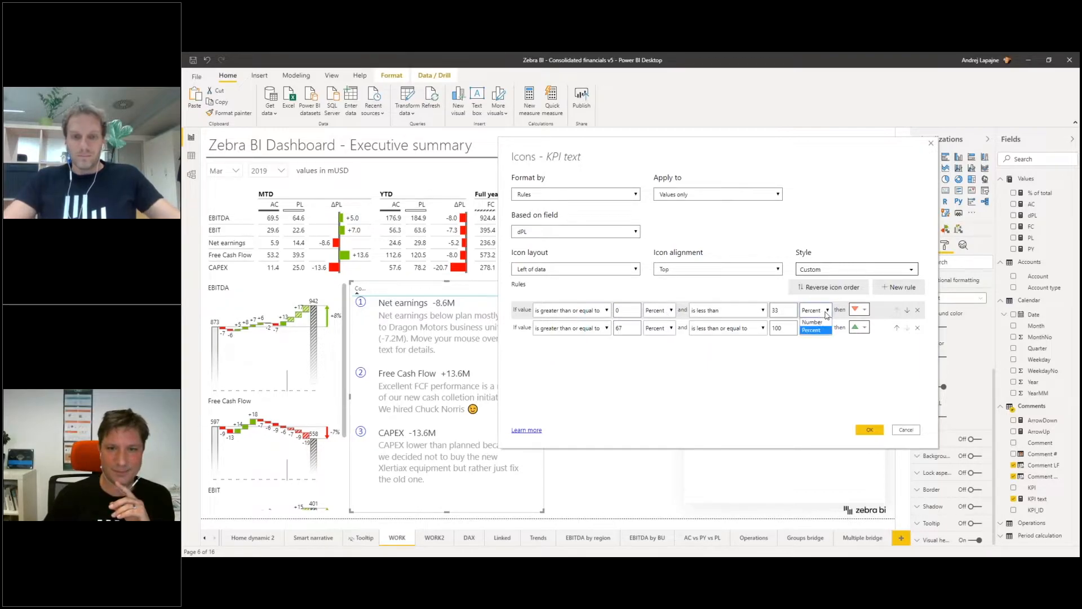
pyautogui.click(815, 322)
pyautogui.moveTo(784, 311); pyautogui.dragTo(759, 317)
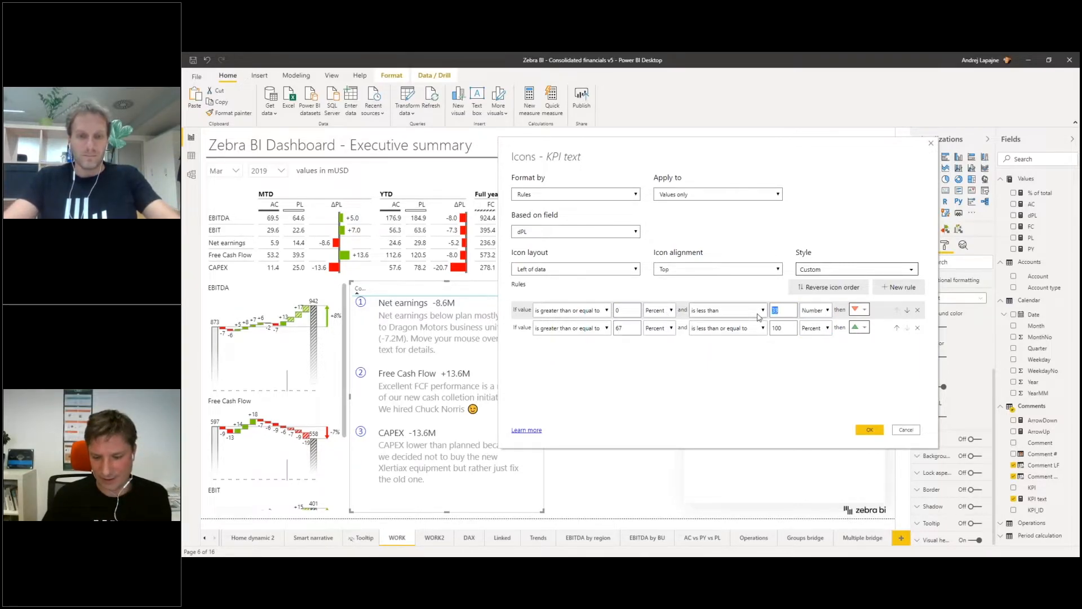
pyautogui.click(670, 310)
pyautogui.click(657, 322)
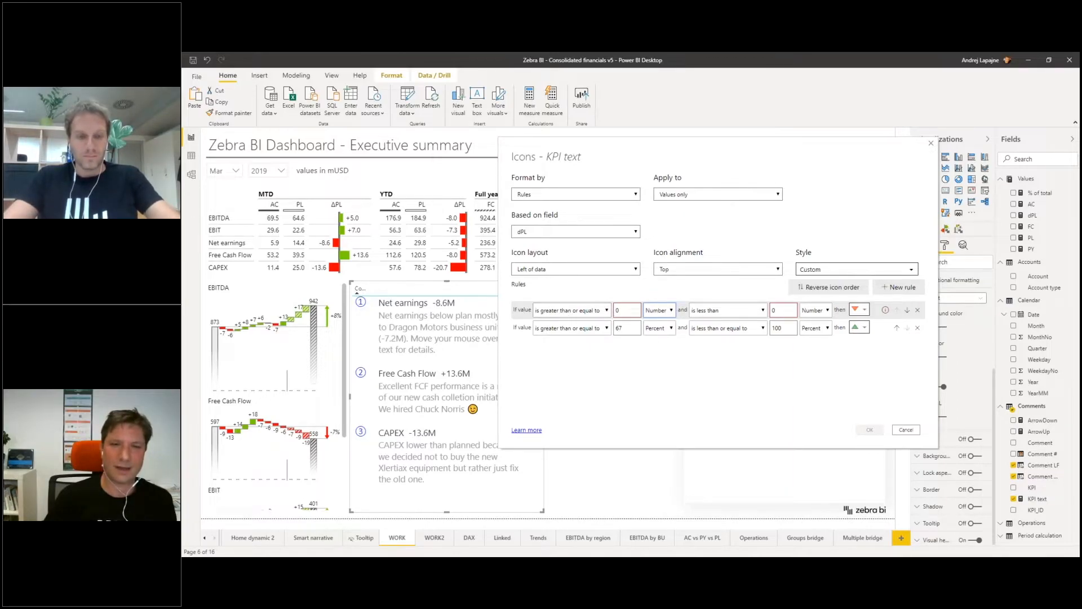
pyautogui.click(618, 312)
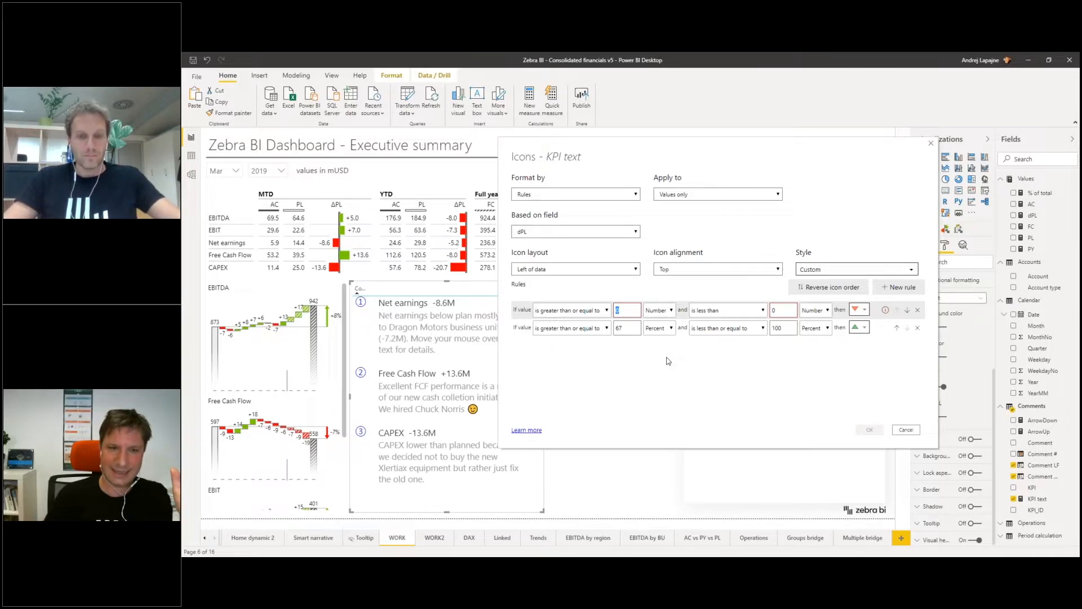
pyautogui.press('BackSpace')
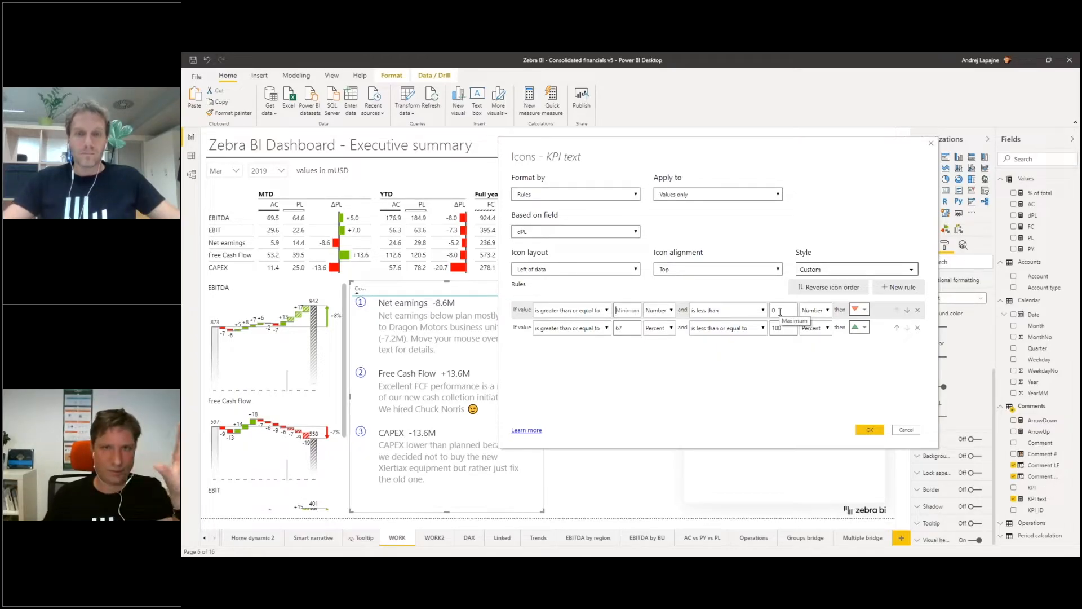
# - Define the green triangle rule in numbers as greater than 0 with an empty maximum, apply the icons, and slightly narrow the comments matrix
pyautogui.click(592, 328)
pyautogui.click(597, 345)
pyautogui.moveTo(624, 331); pyautogui.dragTo(596, 332)
pyautogui.write('0')
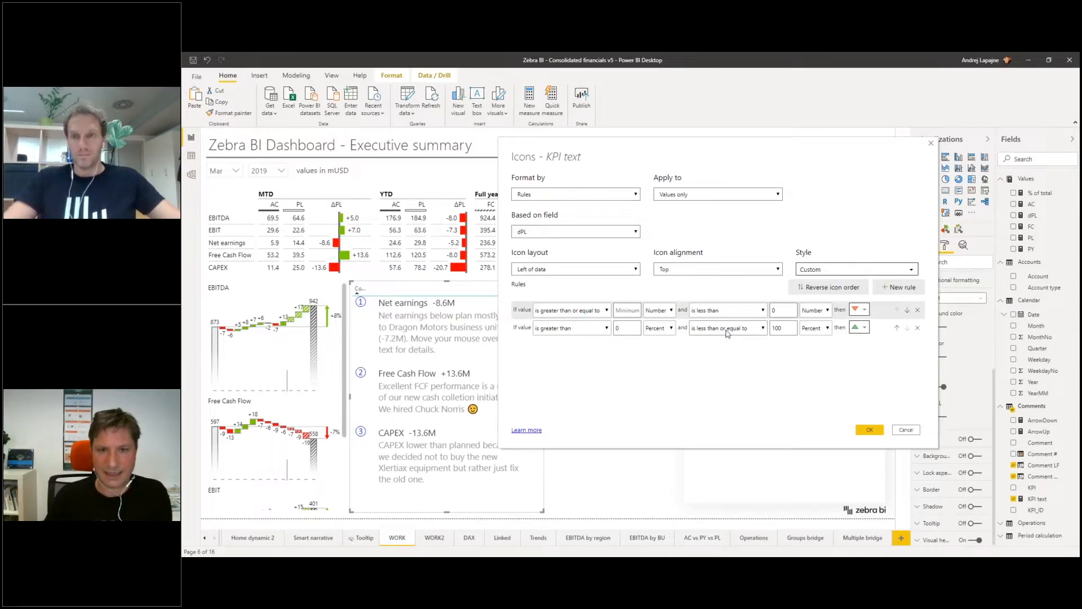
pyautogui.doubleClick(780, 328)
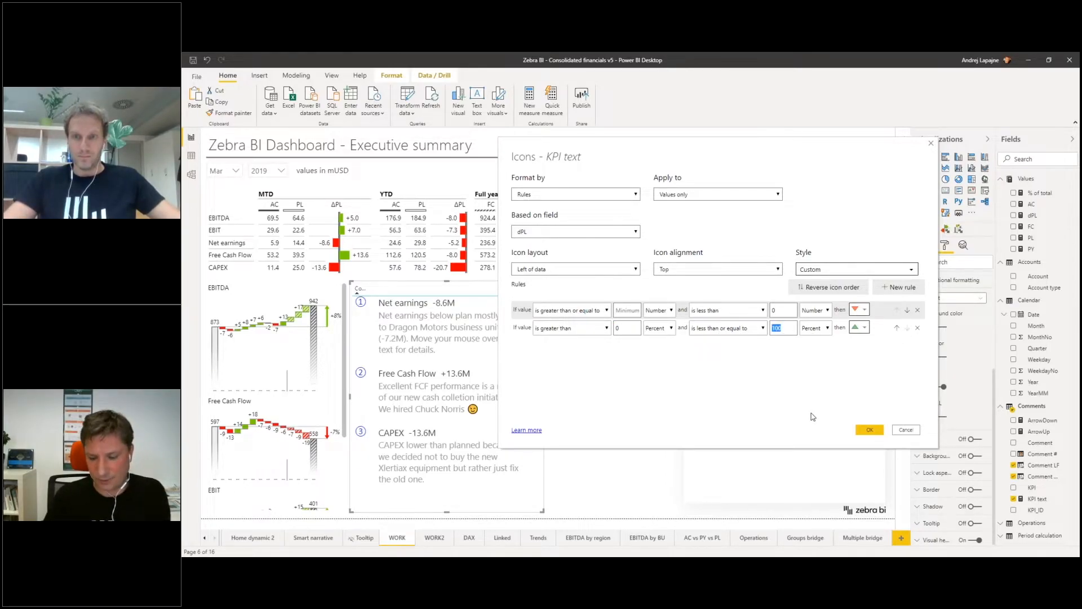
pyautogui.press('BackSpace')
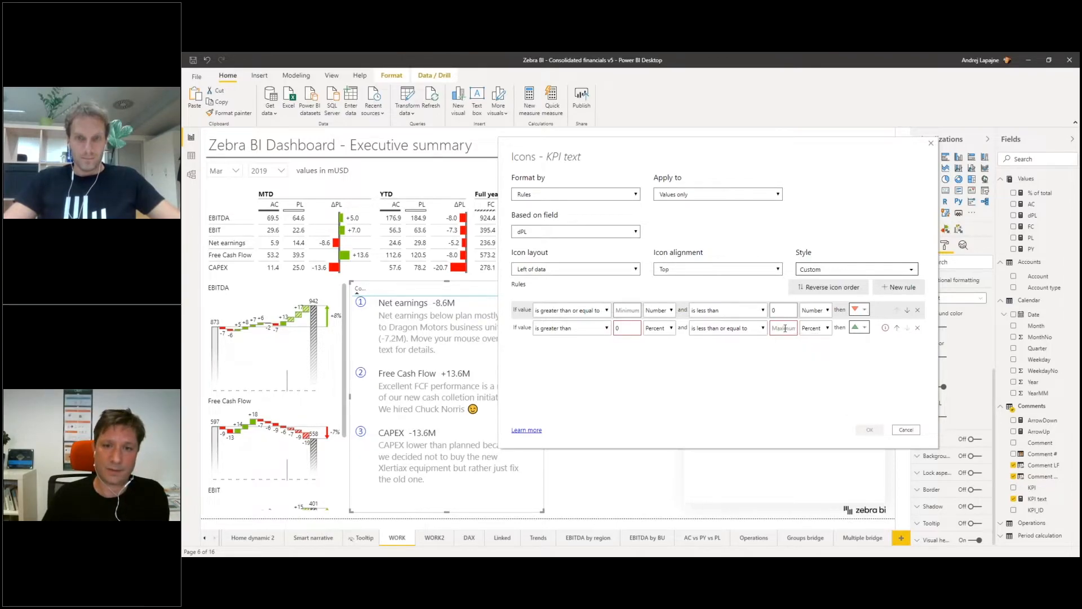
pyautogui.click(664, 328)
pyautogui.click(658, 340)
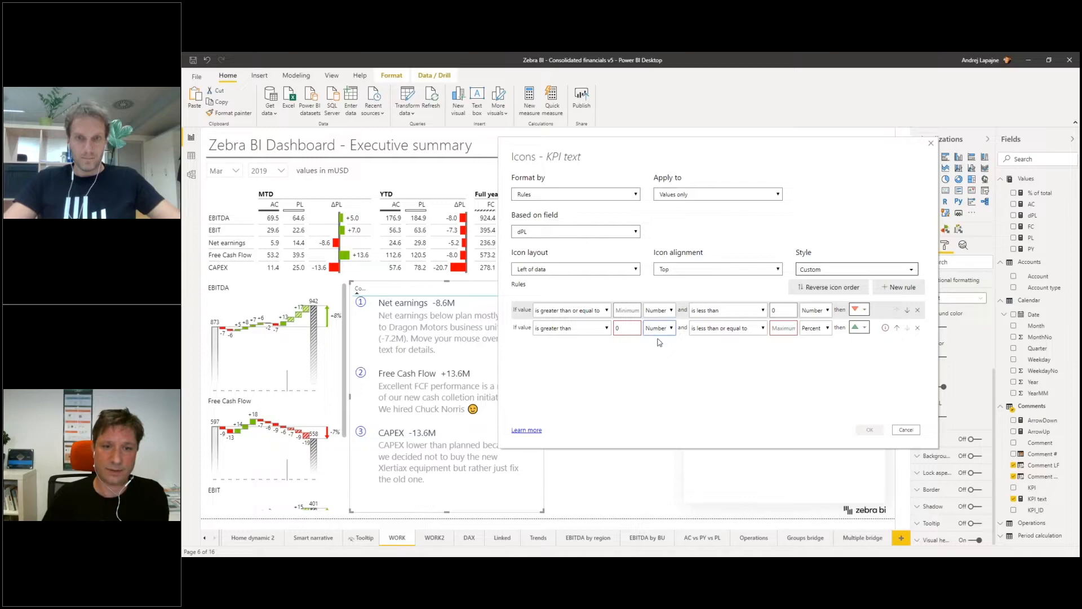
pyautogui.click(814, 328)
pyautogui.click(819, 342)
pyautogui.click(879, 431)
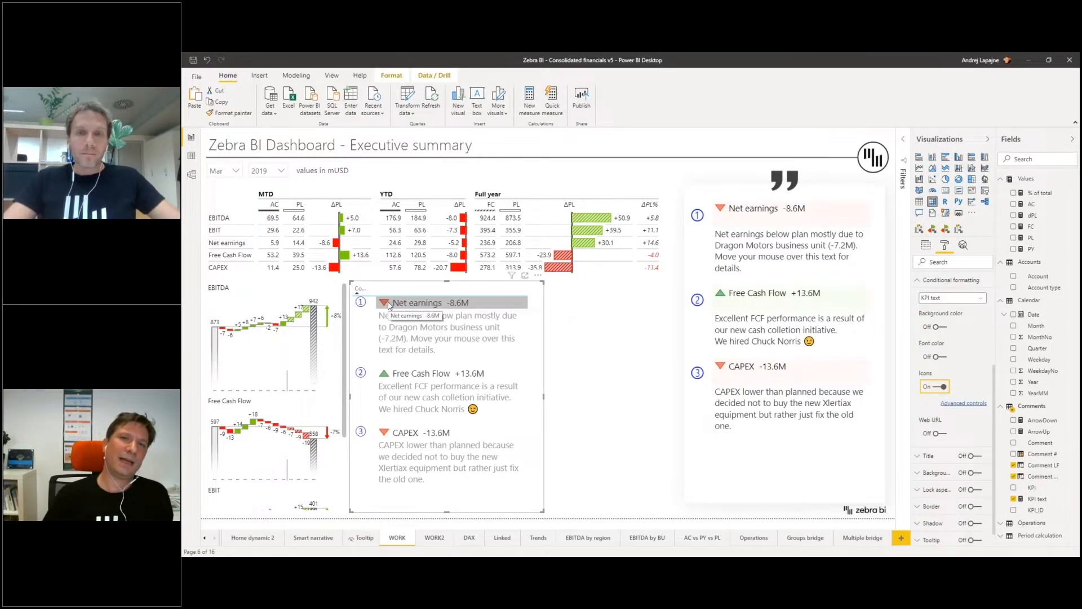
pyautogui.moveTo(544, 396); pyautogui.dragTo(535, 396)
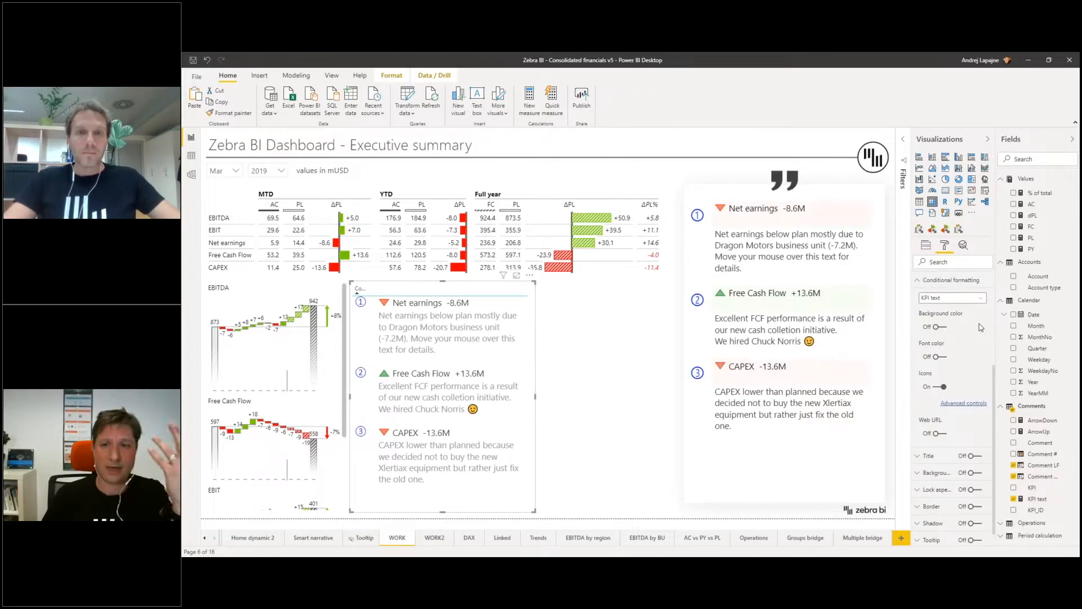
# - Turn on rule-based background color for the KPI text field, based on the dPL measure from the Values table
pyautogui.click(944, 327)
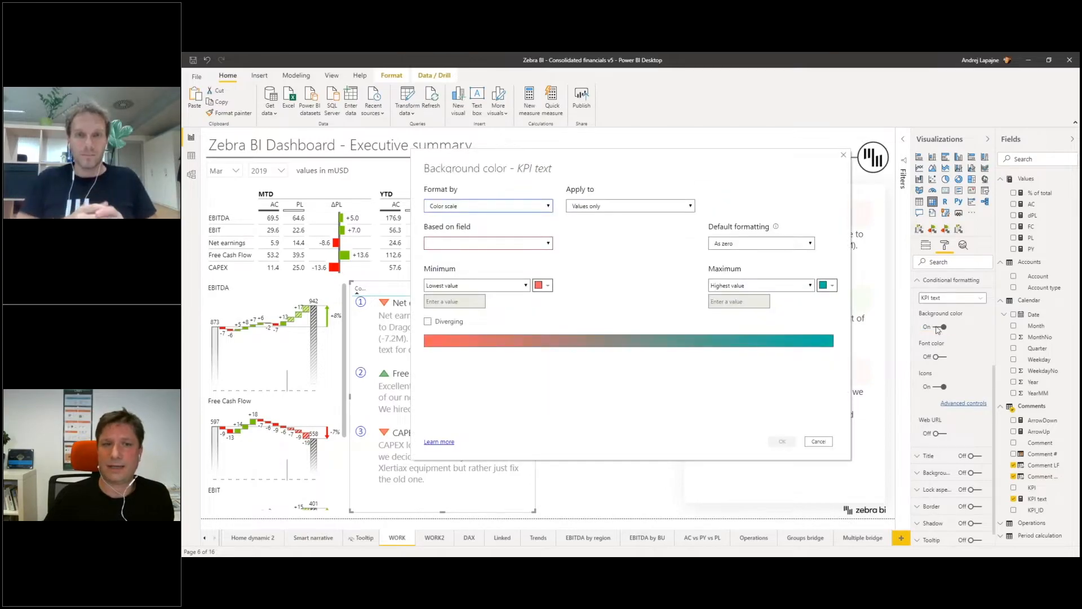
pyautogui.click(521, 207)
pyautogui.click(436, 225)
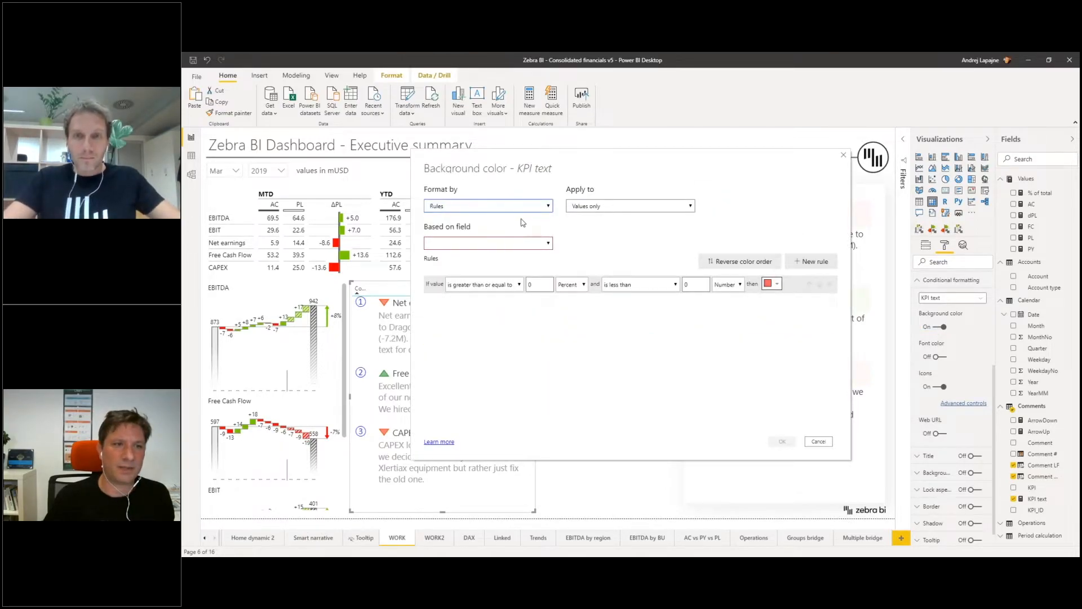
pyautogui.click(450, 247)
pyautogui.click(437, 271)
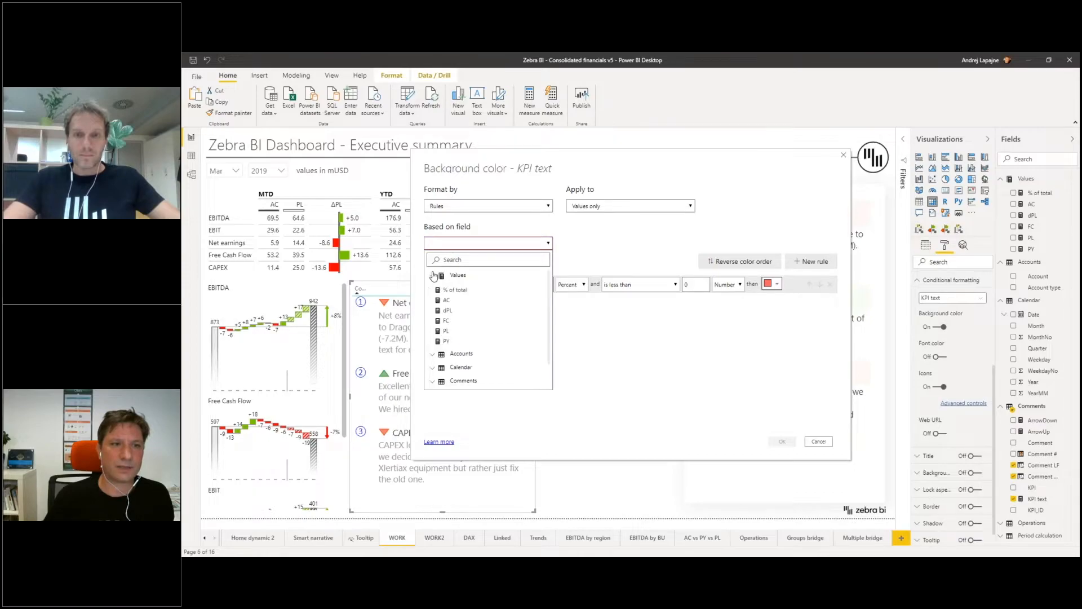
pyautogui.click(444, 312)
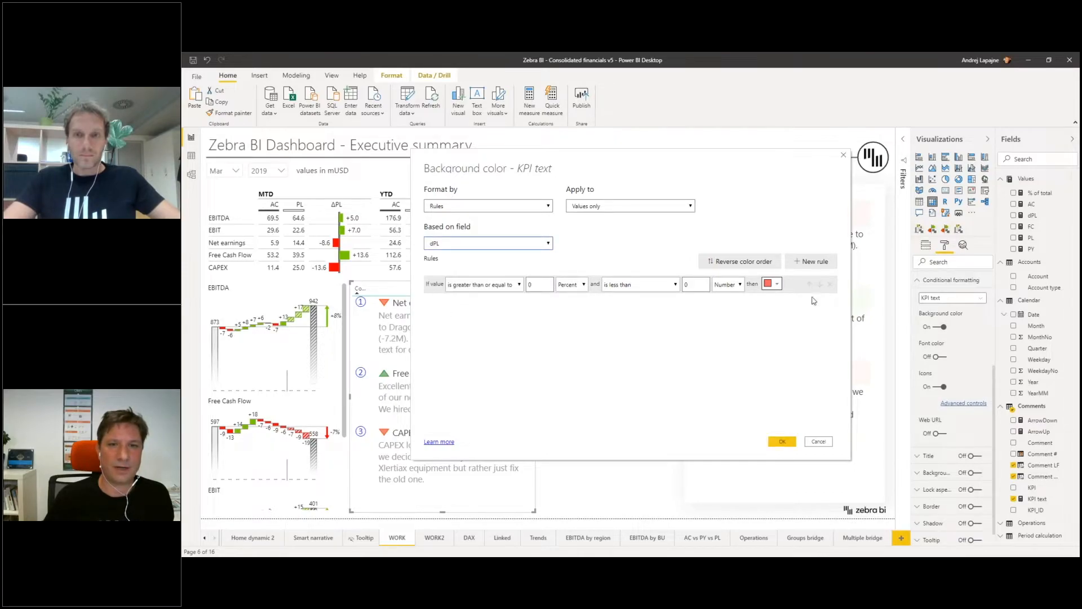
# - Define the first background rule in numbers with an empty minimum and less than 0, and try to give it a light red color
pyautogui.click(534, 285)
pyautogui.press('BackSpace')
pyautogui.click(570, 285)
pyautogui.click(569, 304)
pyautogui.click(634, 286)
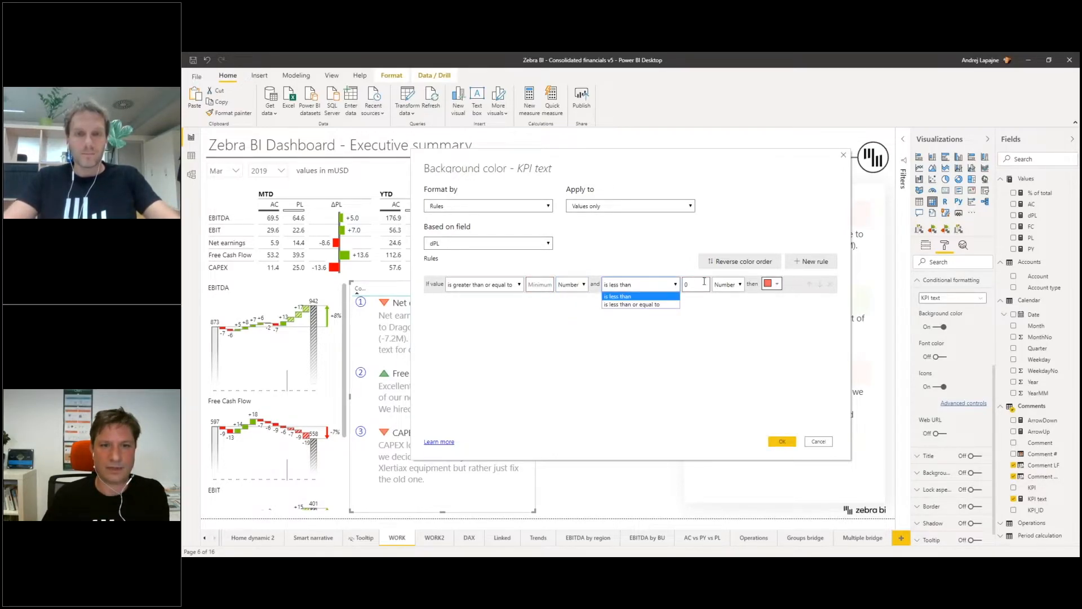
pyautogui.click(780, 283)
pyautogui.click(777, 283)
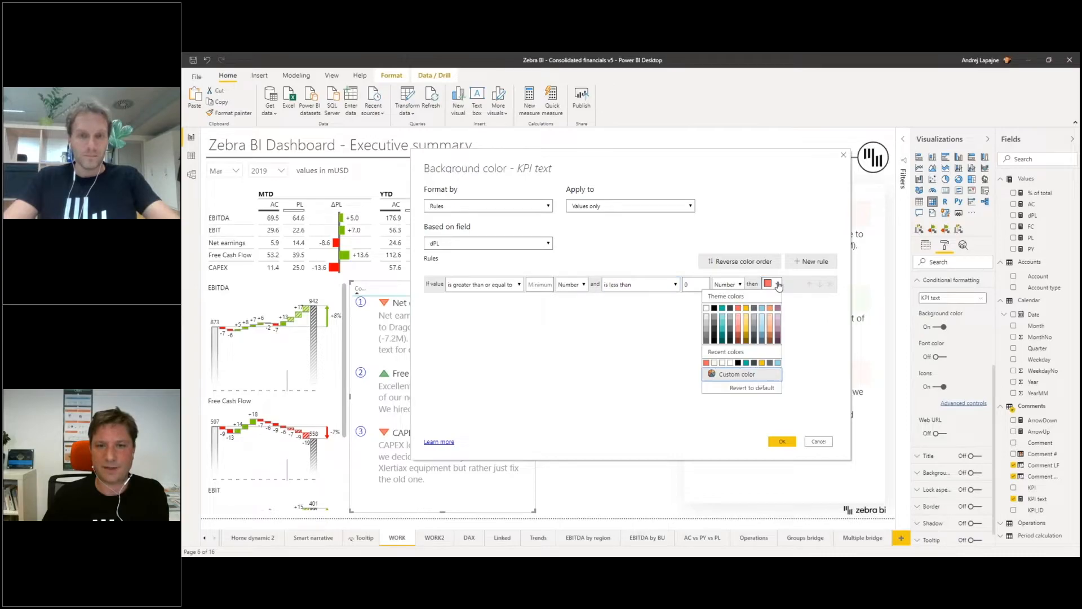
pyautogui.click(722, 365)
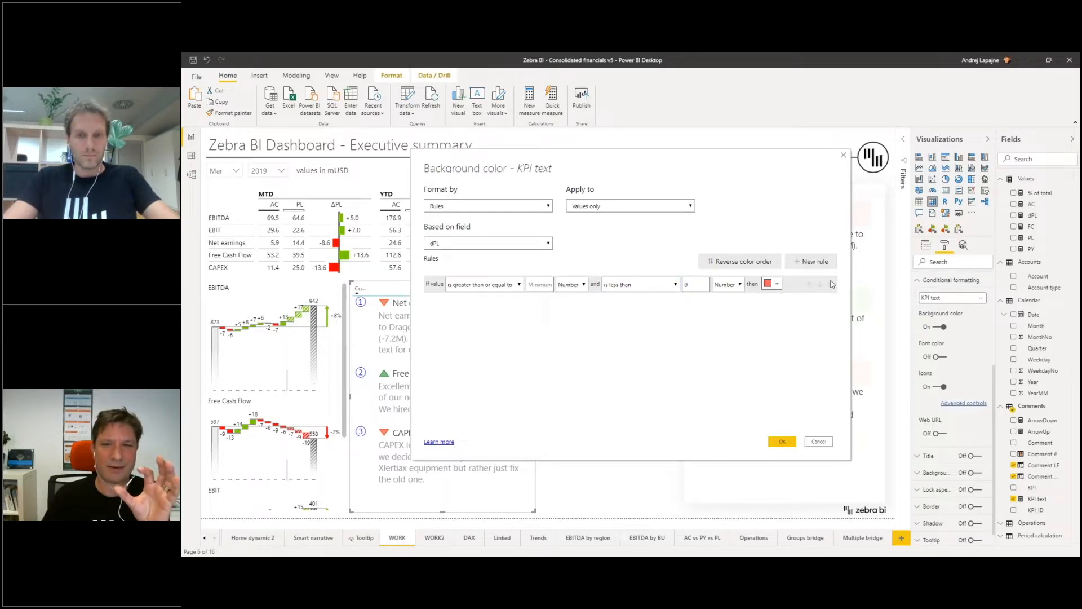
# - Add a second background color rule and assign it the light green recent color
pyautogui.click(805, 262)
pyautogui.click(769, 302)
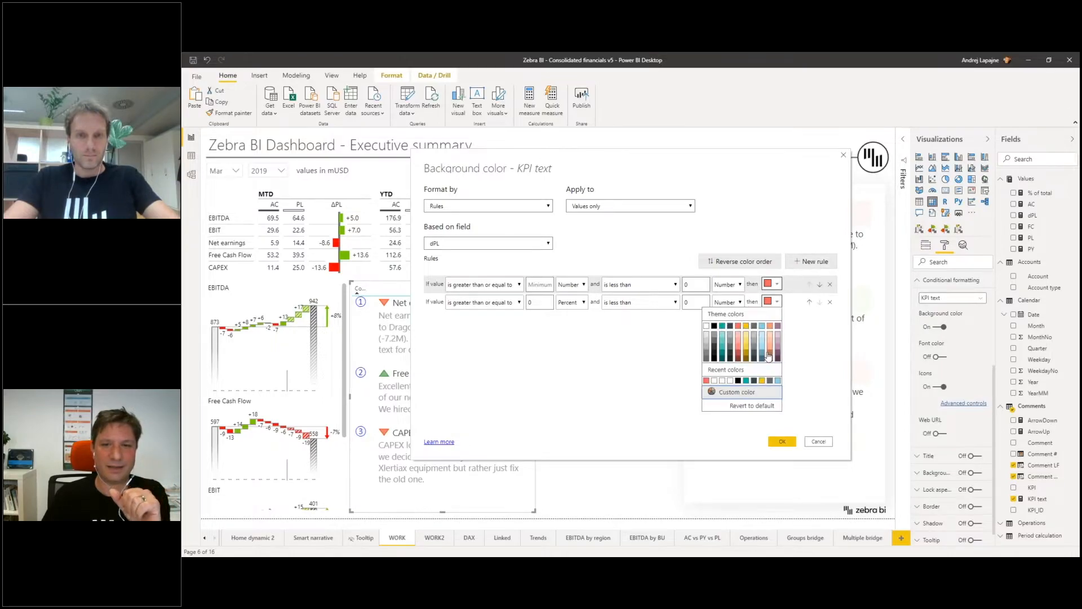
pyautogui.click(714, 381)
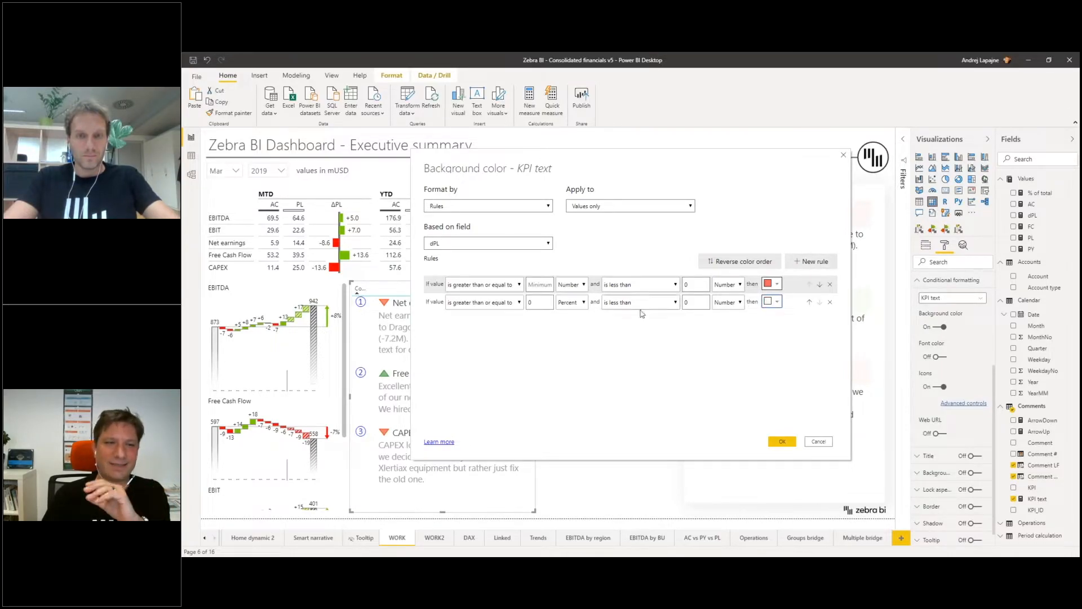
# - Set the second background rule to greater than 0 and less than or equal to an empty maximum, and apply the rules
pyautogui.doubleClick(524, 302)
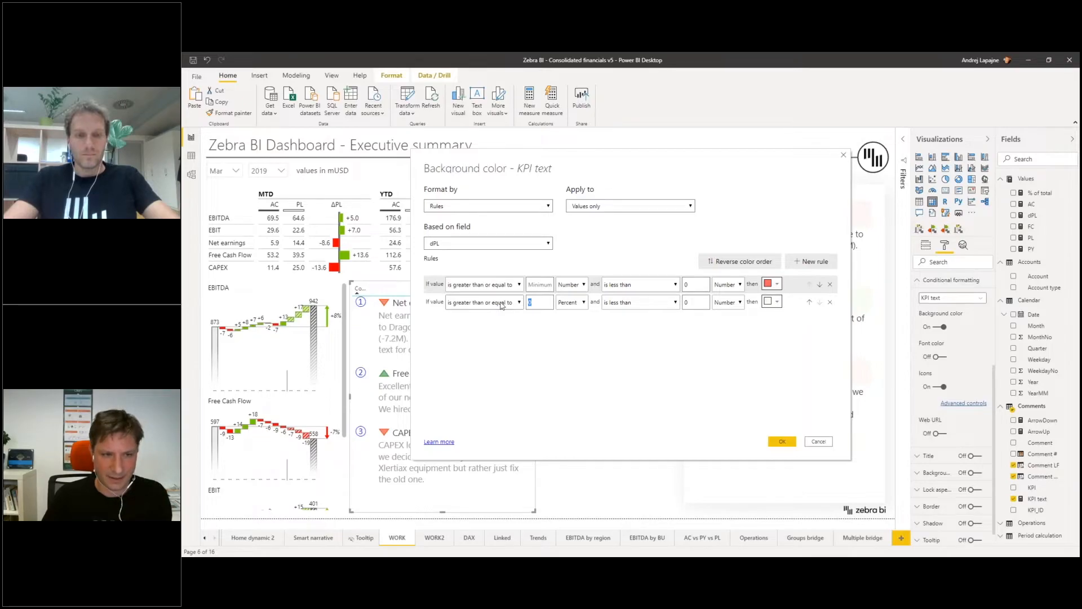
pyautogui.click(517, 302)
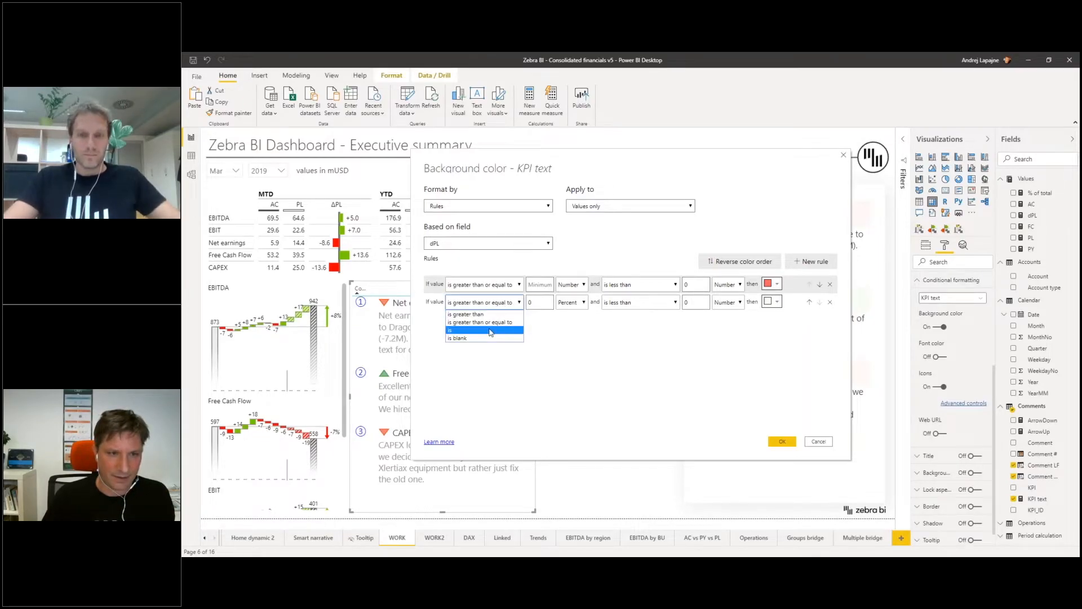
pyautogui.click(488, 315)
pyautogui.doubleClick(694, 301)
pyautogui.press('BackSpace')
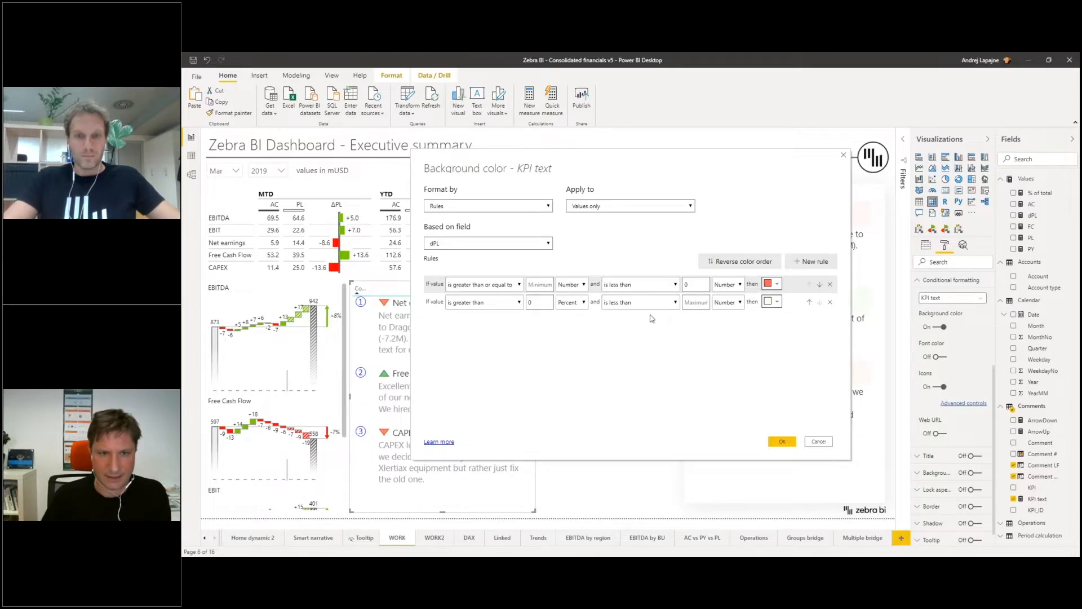
pyautogui.click(660, 306)
pyautogui.click(640, 323)
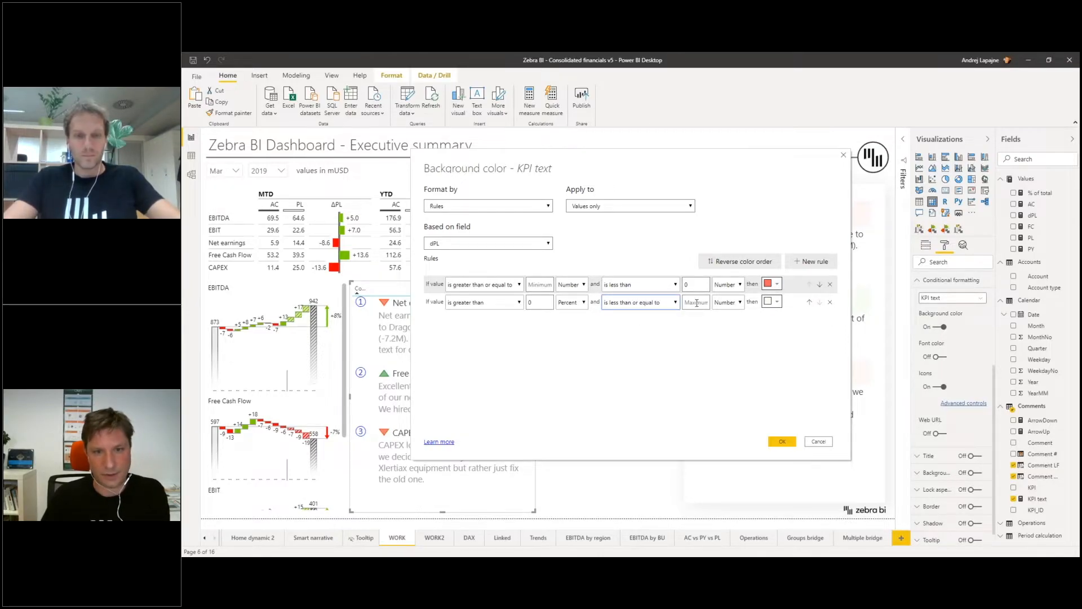
pyautogui.click(782, 441)
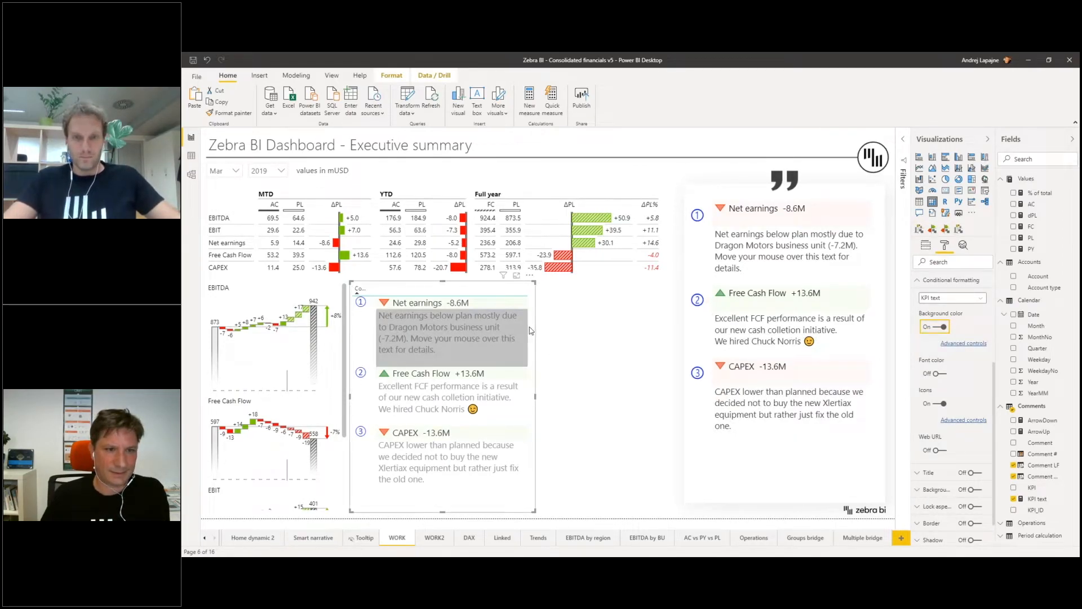
pyautogui.click(964, 344)
pyautogui.click(777, 285)
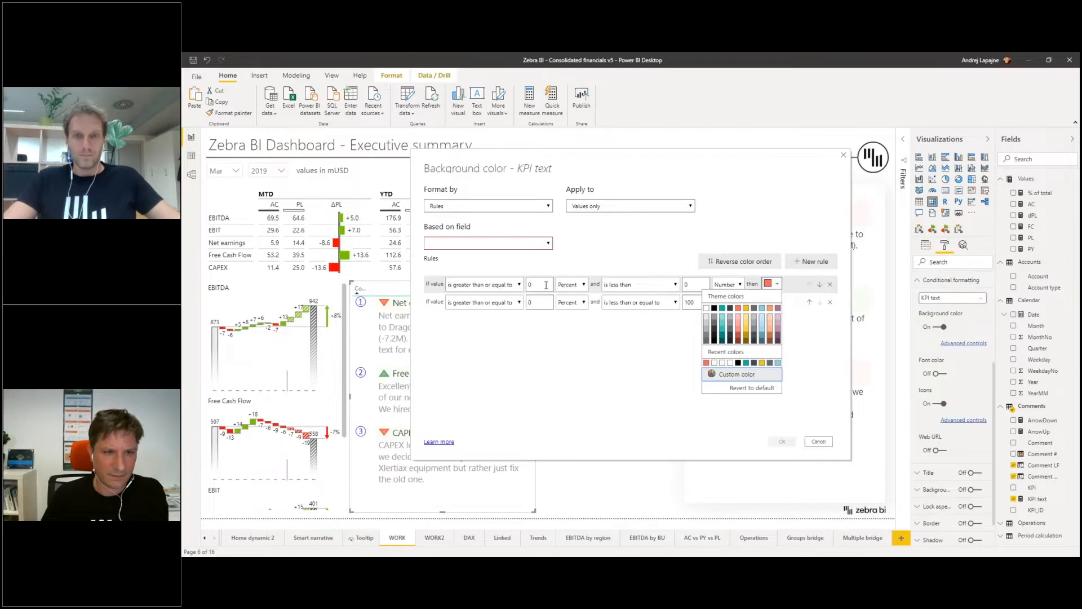
pyautogui.click(843, 154)
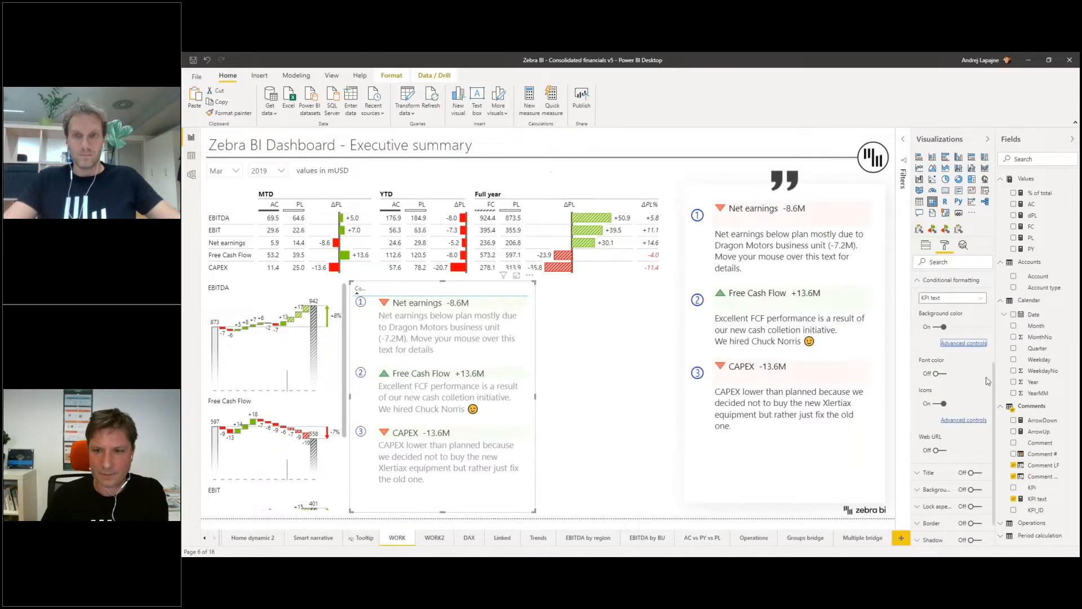
# - Reopen the KPI text background color rules, base them on dPL, and assign the light red recent color to the first rule
pyautogui.click(963, 342)
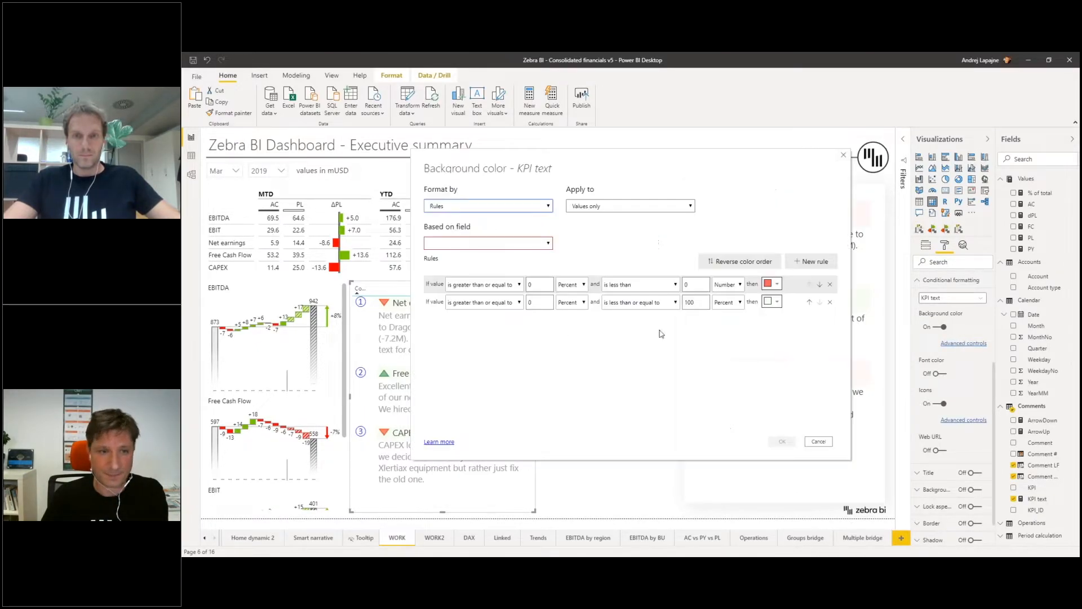
pyautogui.click(527, 243)
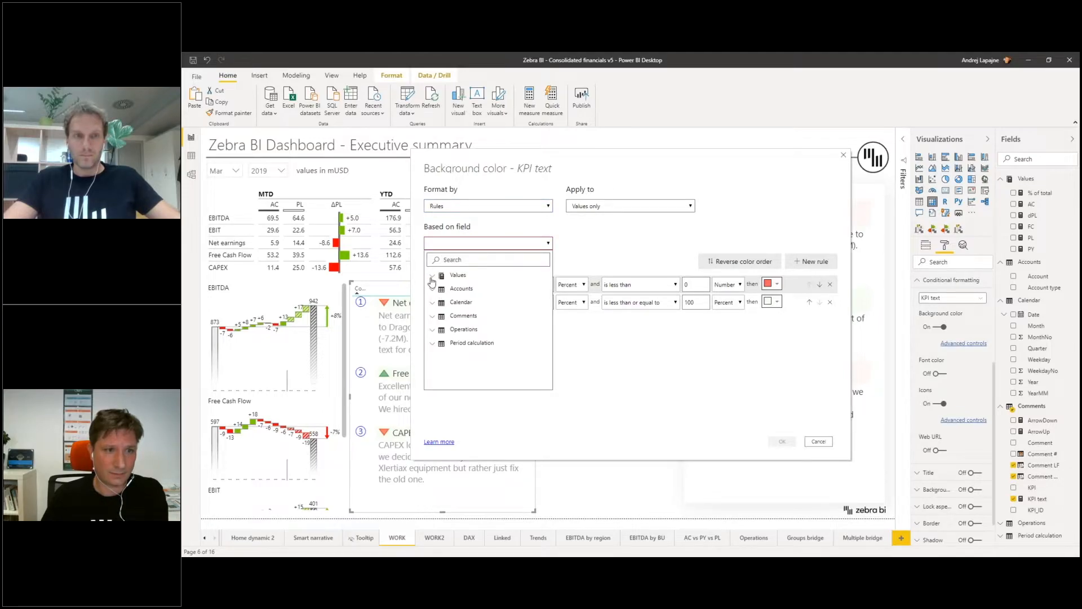
pyautogui.click(446, 310)
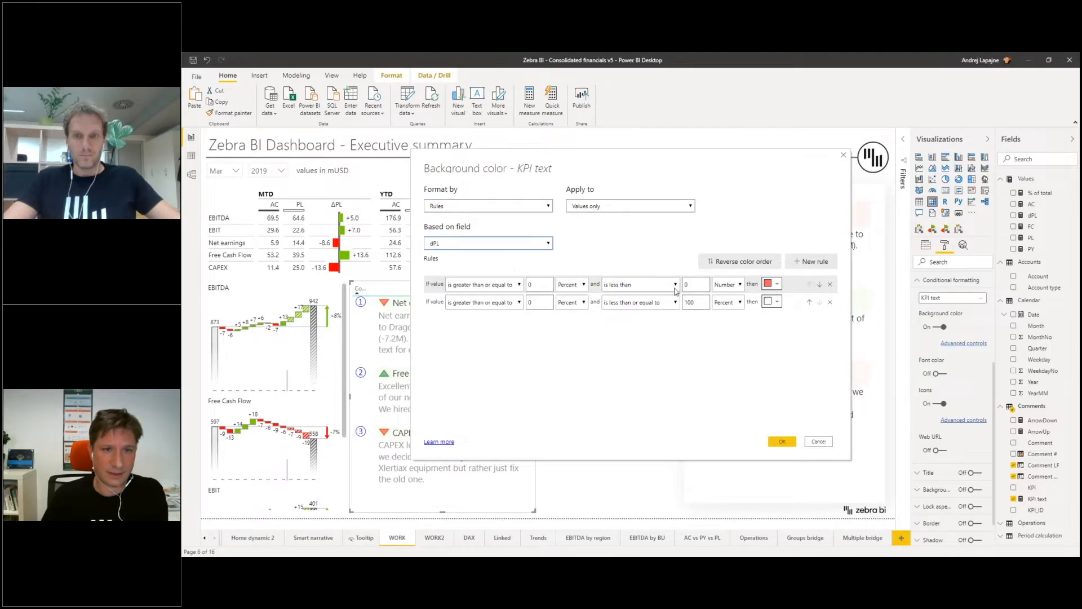
pyautogui.click(777, 284)
pyautogui.click(722, 364)
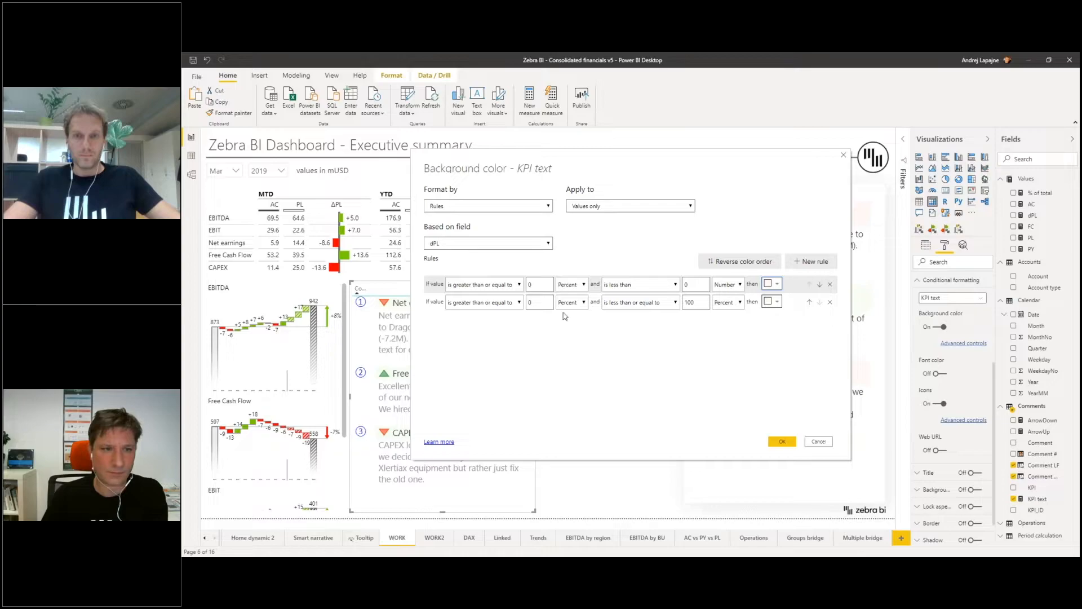
# - Clear the first background rule's minimum and set its lower limit type to Number, keeping the upper limit at less than 0
pyautogui.click(537, 285)
pyautogui.press('BackSpace')
pyautogui.click(575, 286)
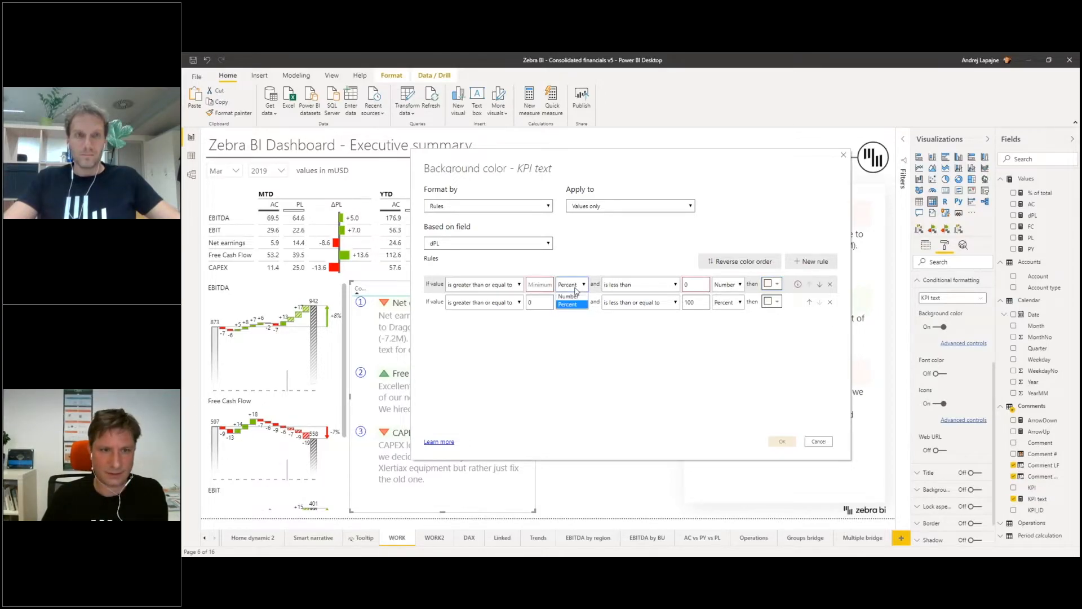
pyautogui.click(570, 296)
pyautogui.click(727, 284)
# - Define the second background rule in numbers as greater than 0 with an empty maximum, and apply the background colors
pyautogui.click(570, 302)
pyautogui.click(569, 314)
pyautogui.click(727, 302)
pyautogui.click(723, 314)
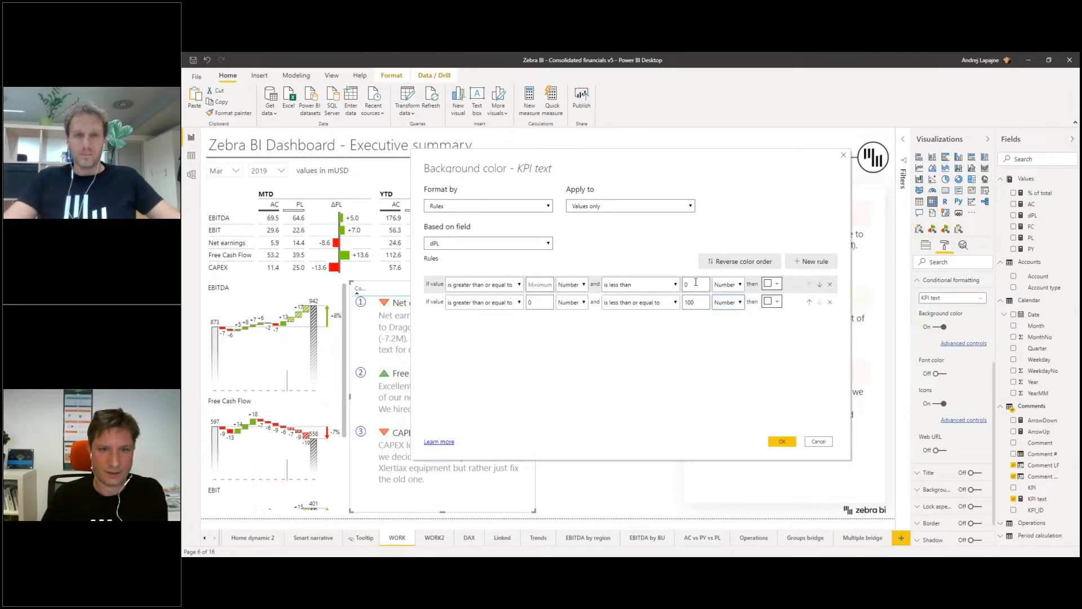
pyautogui.click(510, 303)
pyautogui.click(468, 314)
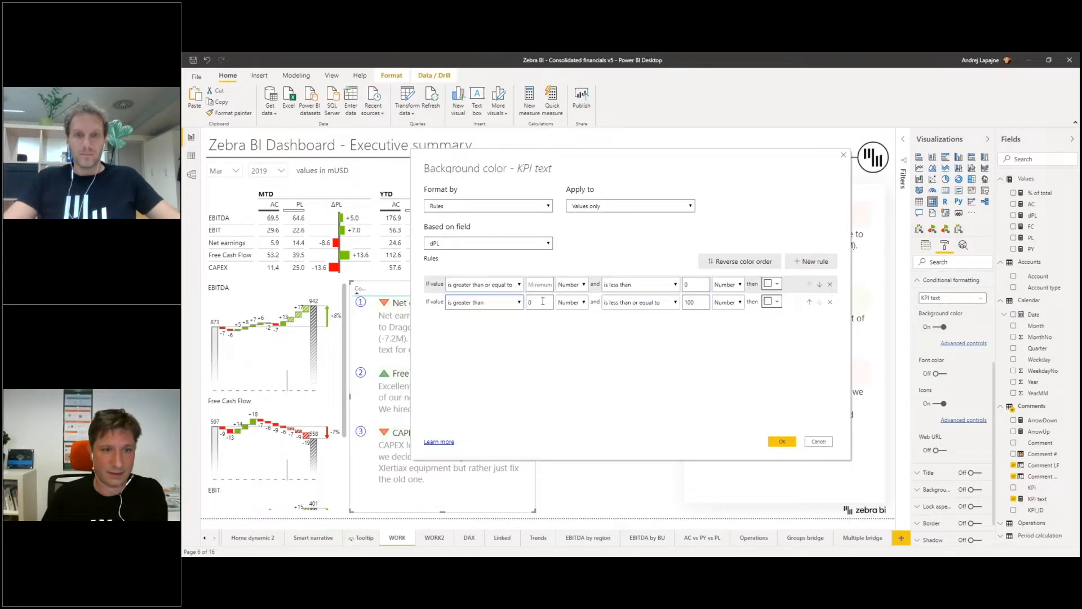
pyautogui.moveTo(700, 301); pyautogui.dragTo(671, 307)
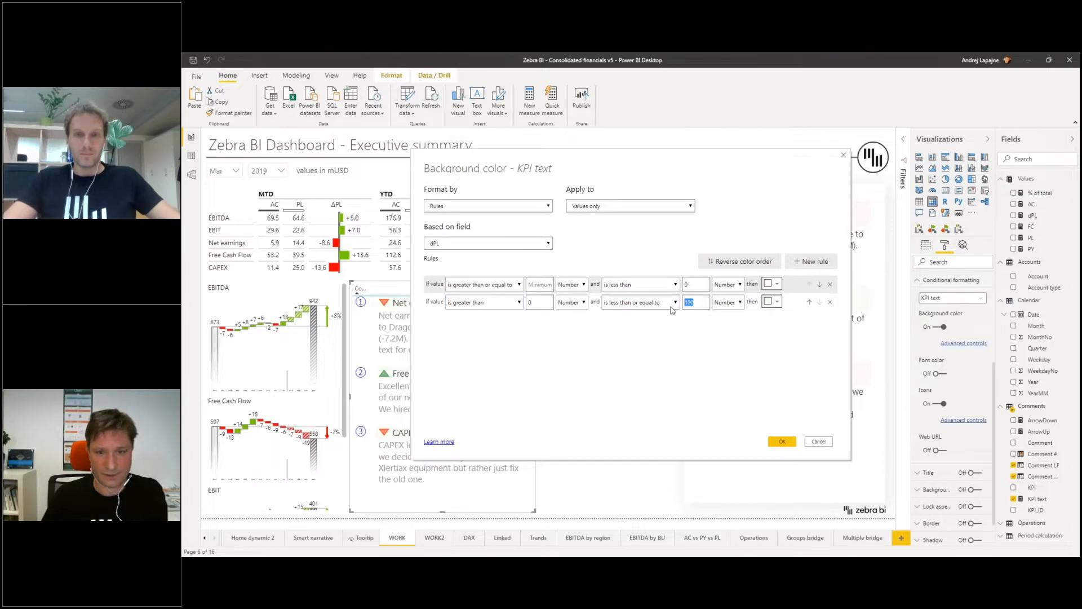
pyautogui.press('BackSpace')
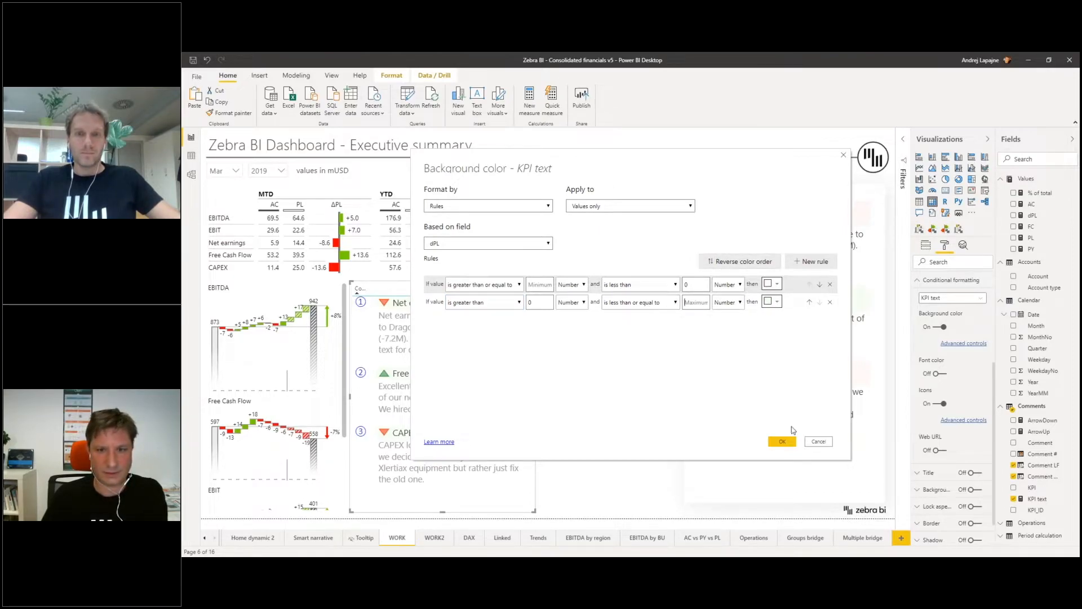
pyautogui.click(781, 442)
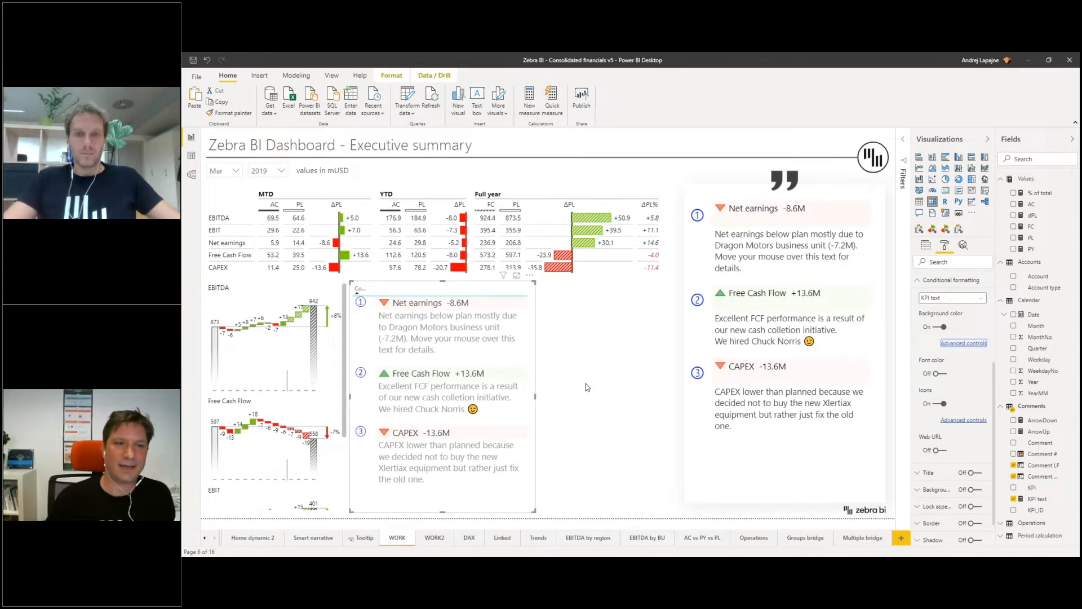
# - Move the comments matrix into the empty space directly beside the finished comments box and deselect it
pyautogui.moveTo(530, 283); pyautogui.dragTo(662, 292)
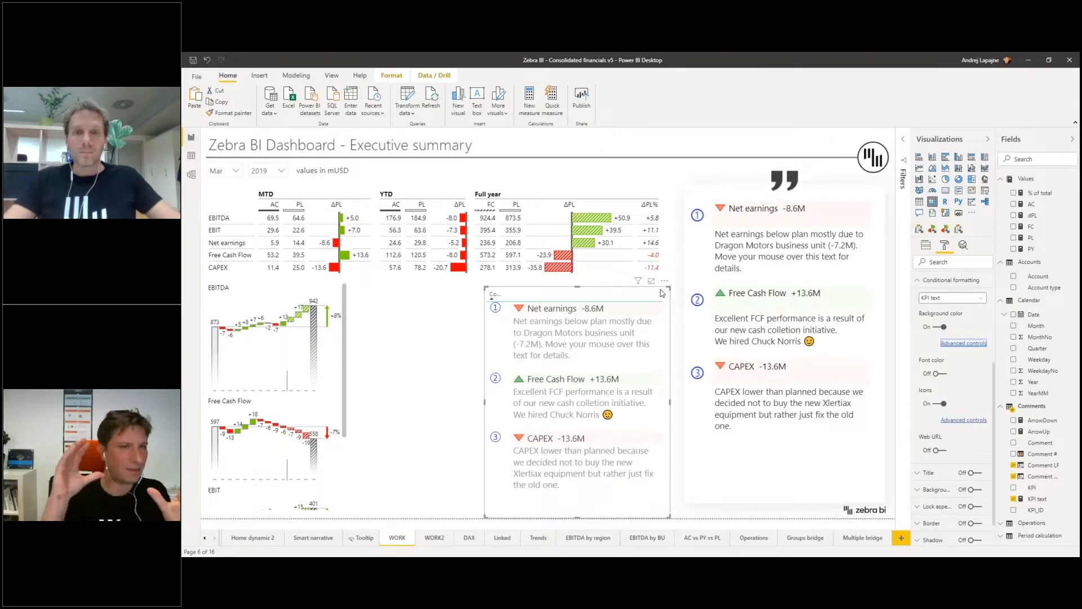
pyautogui.click(459, 329)
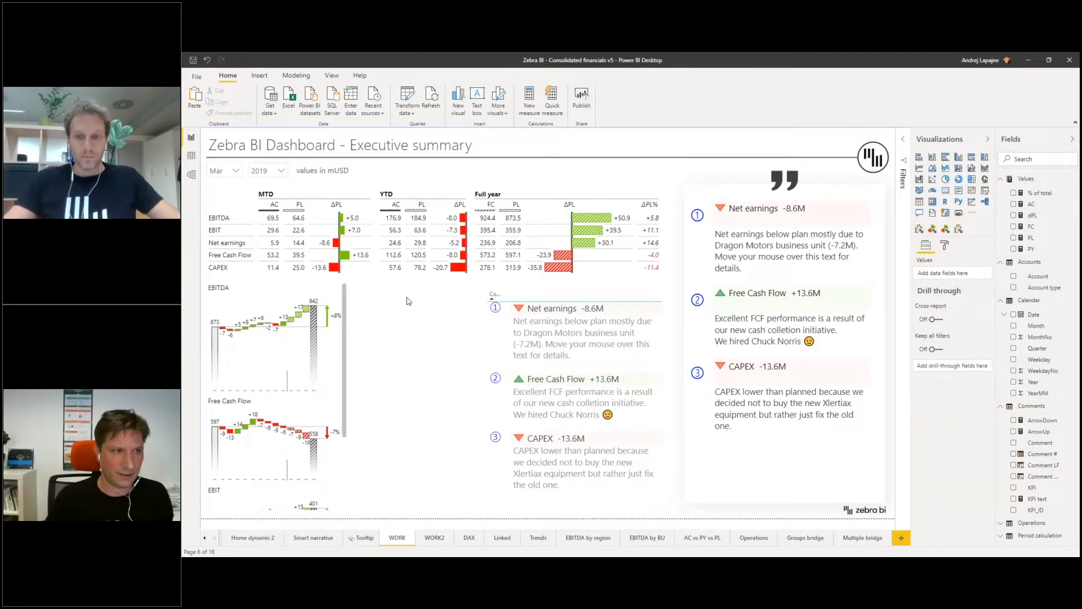
# - Test both comment boxes by filtering the month to Apr and May, and return the filter to Mar
pyautogui.click(236, 171)
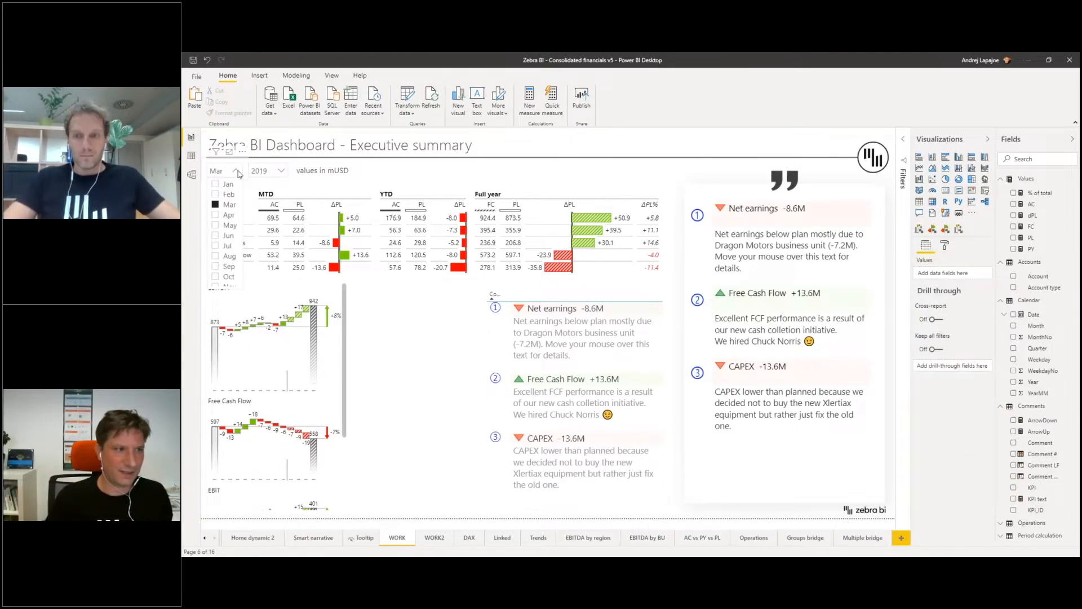
pyautogui.click(215, 215)
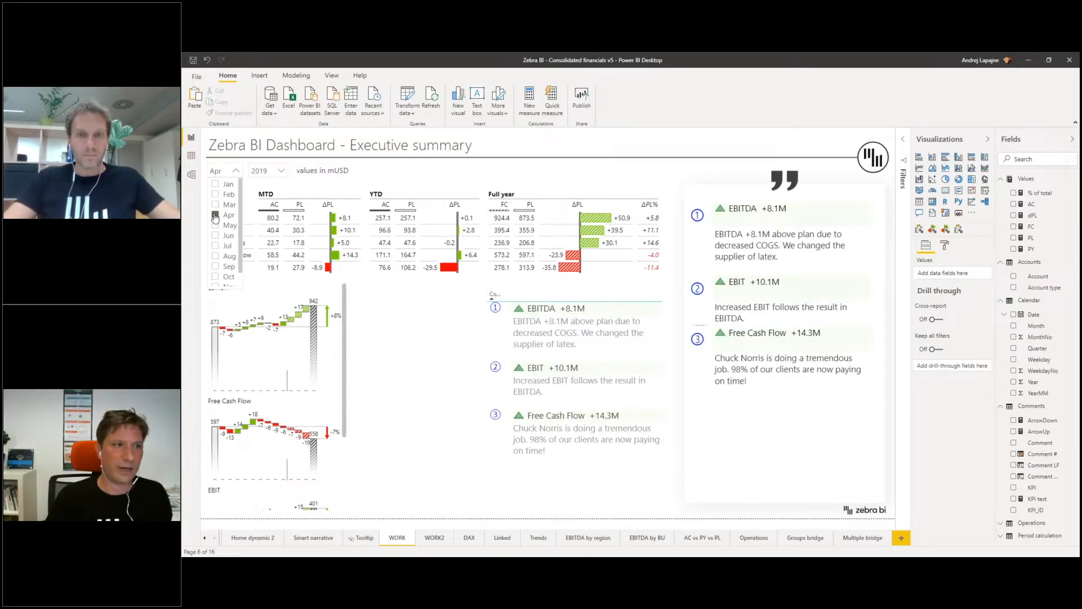
pyautogui.click(216, 225)
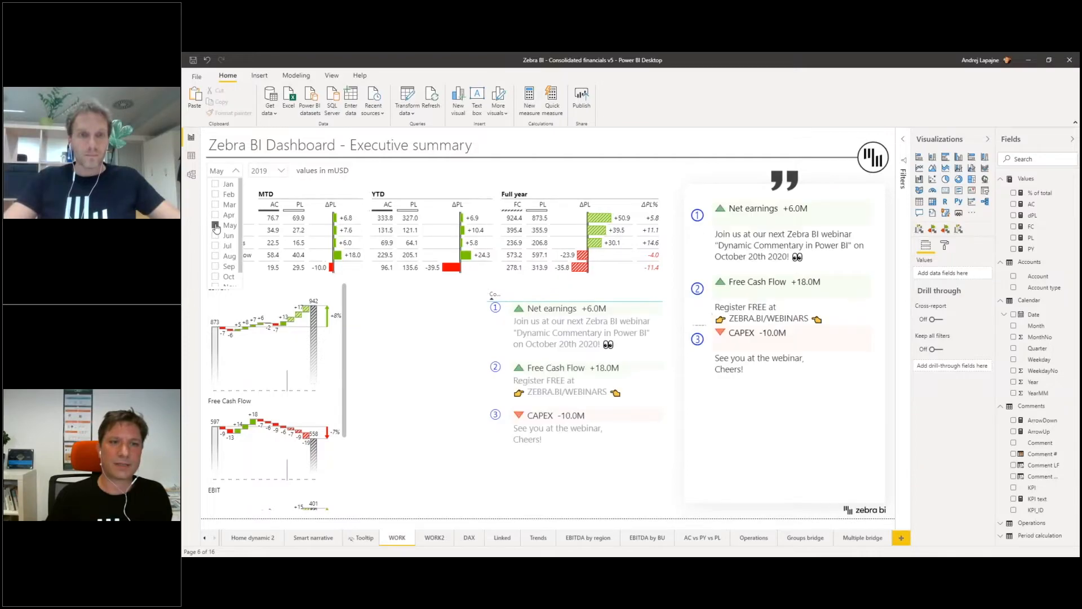
pyautogui.click(215, 204)
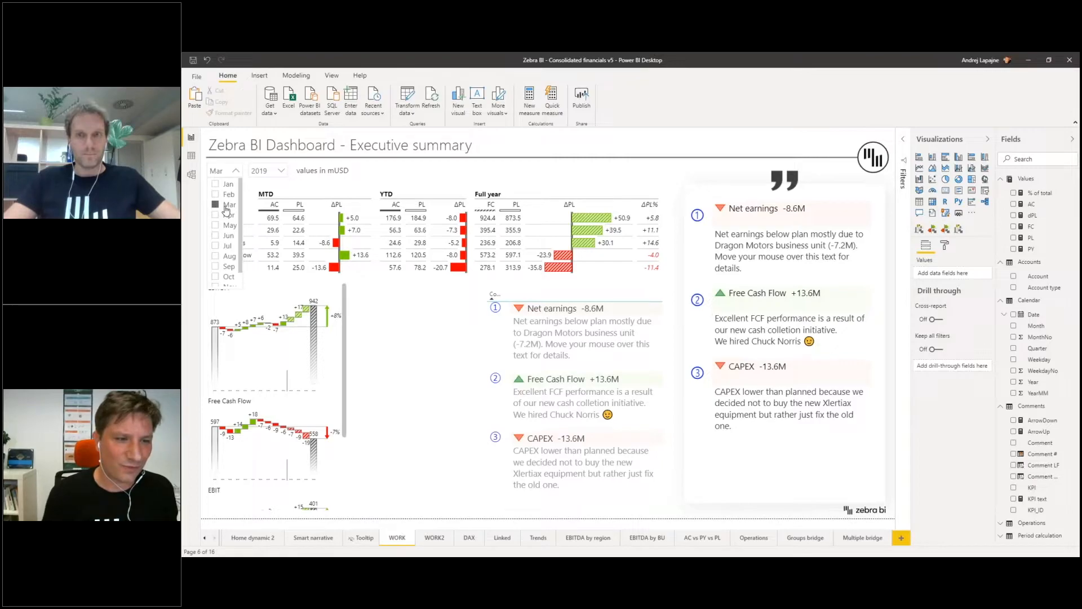
pyautogui.click(379, 331)
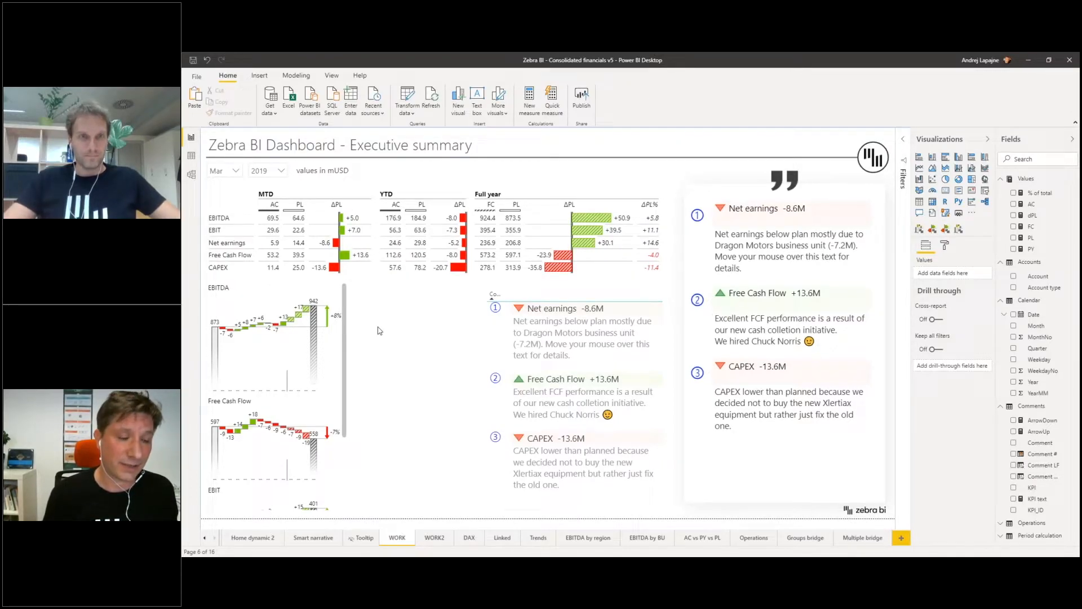
# - Examine how the comments box on the Smart narrative page is built from dynamic values, and deselect it
pyautogui.click(432, 538)
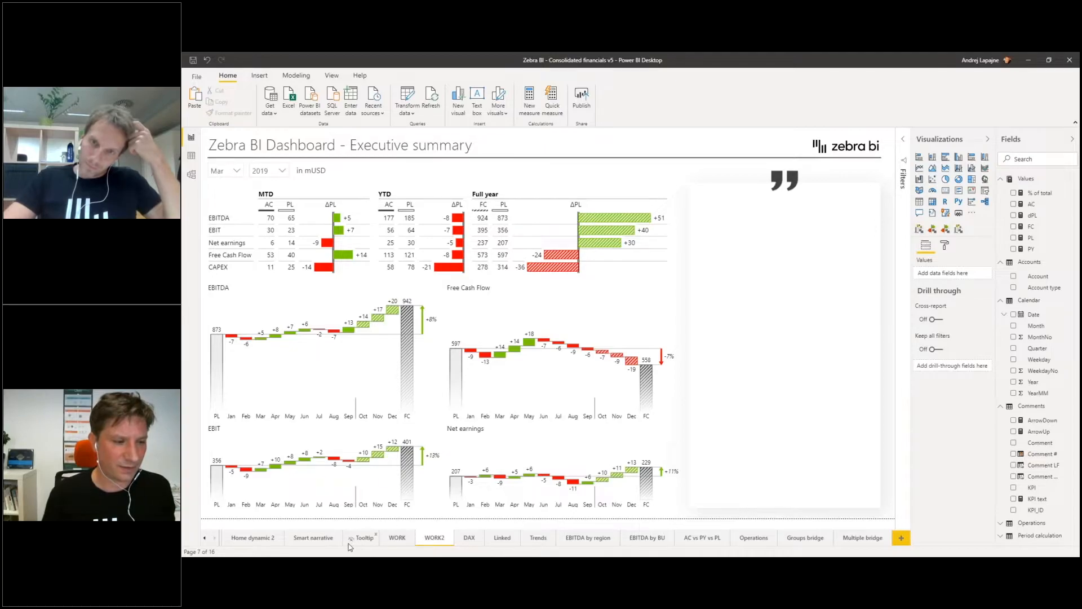
pyautogui.click(314, 538)
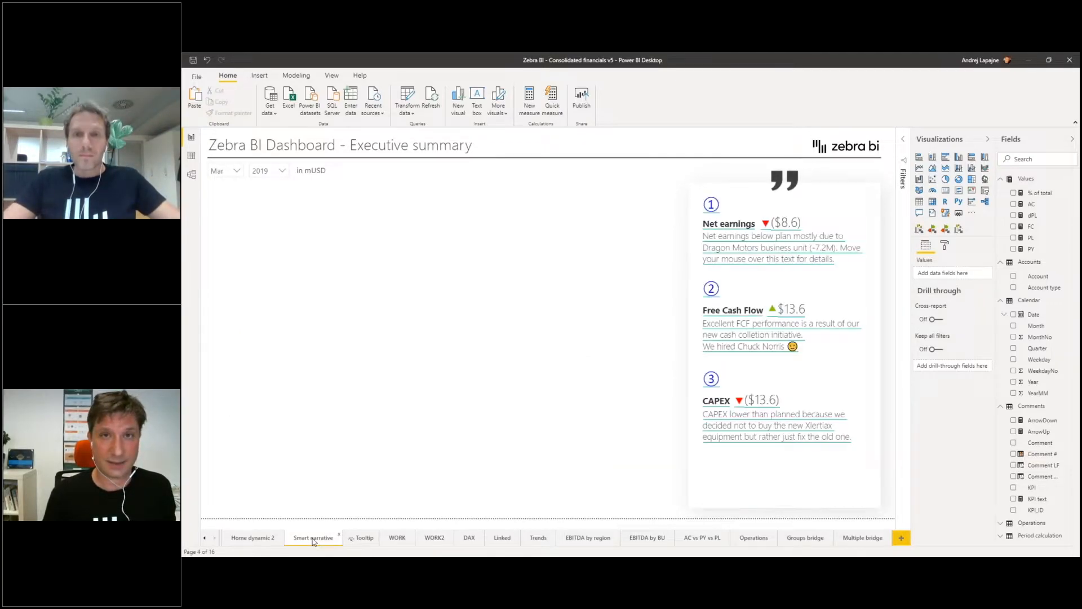
pyautogui.click(836, 200)
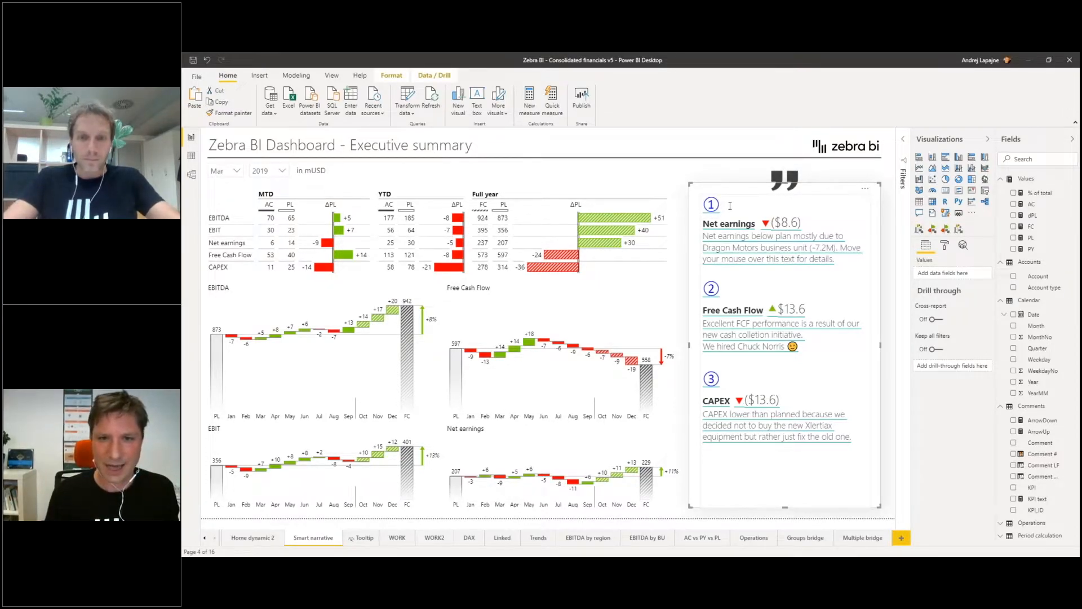
pyautogui.click(807, 223)
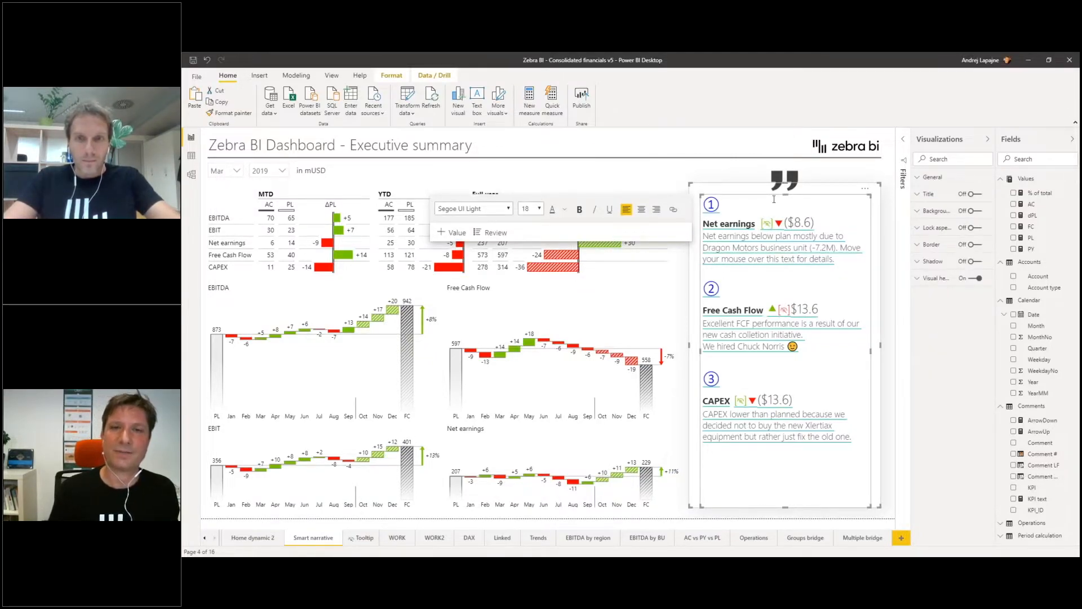
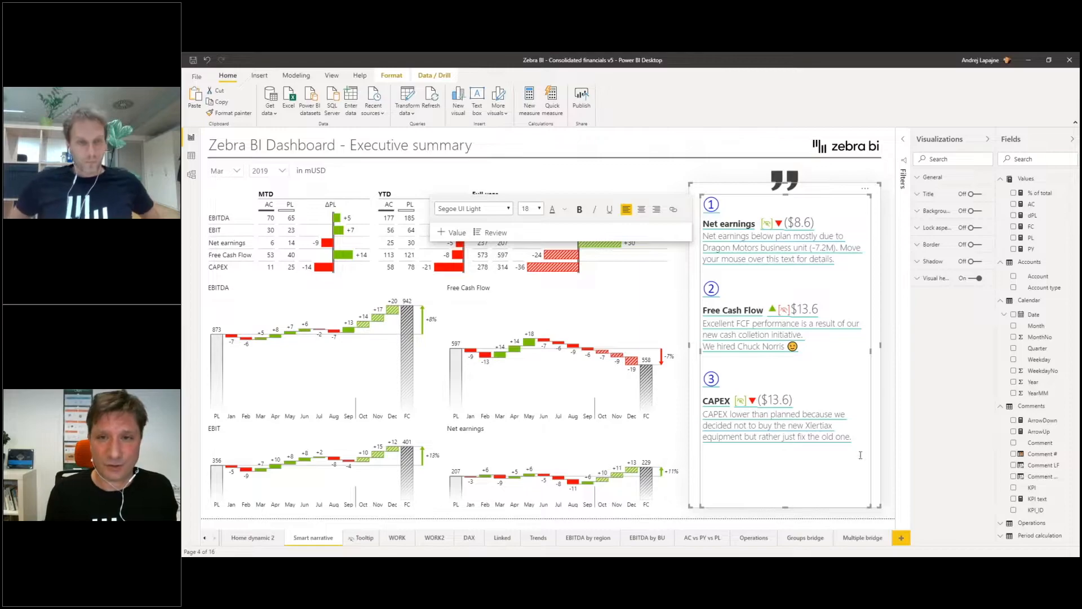
pyautogui.click(841, 178)
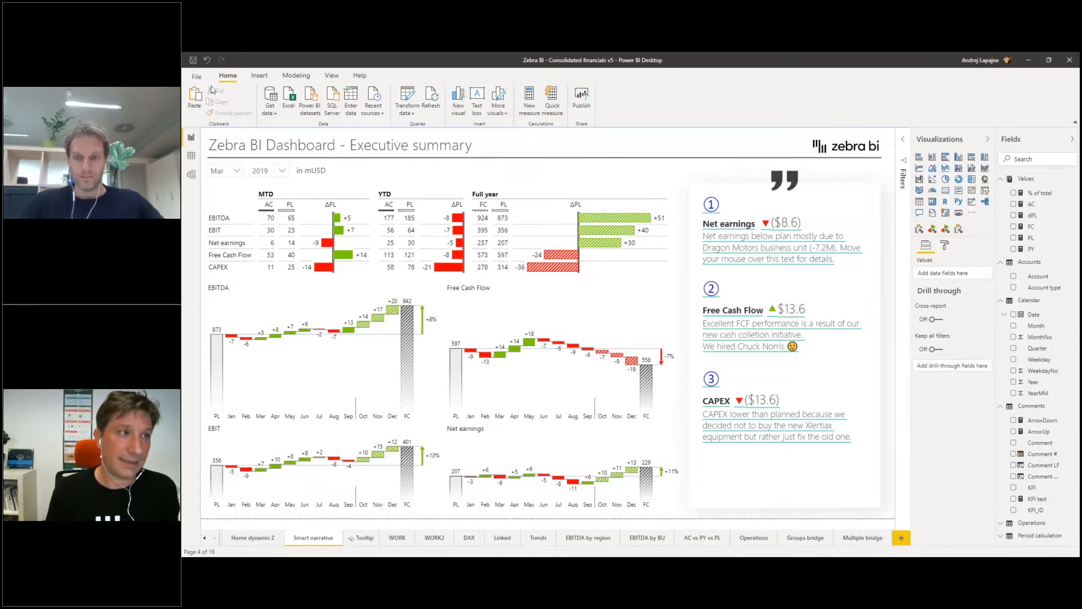
# - Check in the preview features options that Smart narrative visual is enabled, and leave the options unchanged
pyautogui.click(196, 77)
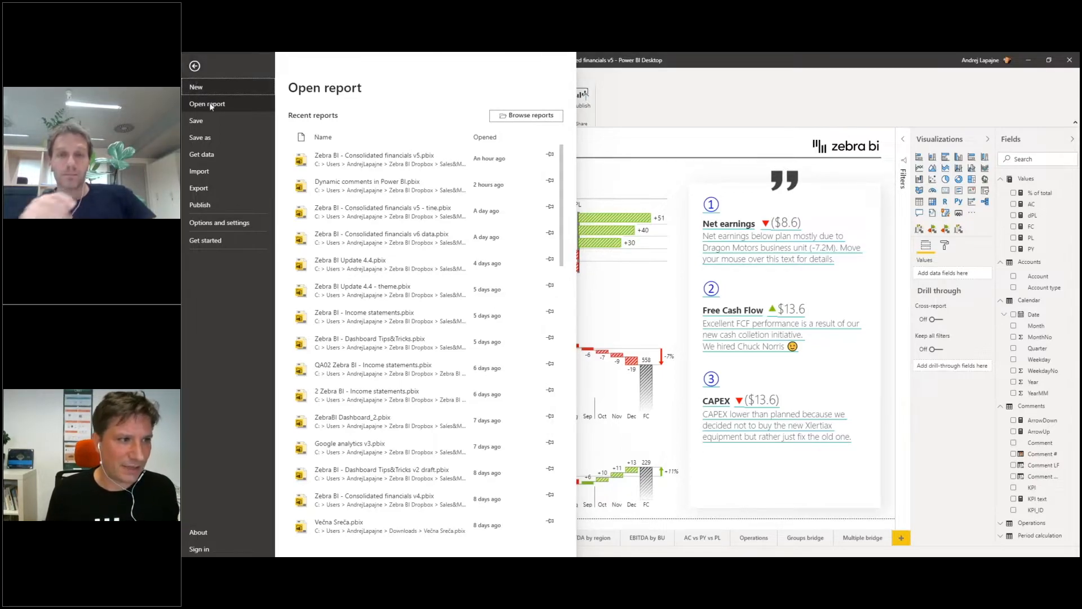
pyautogui.click(204, 224)
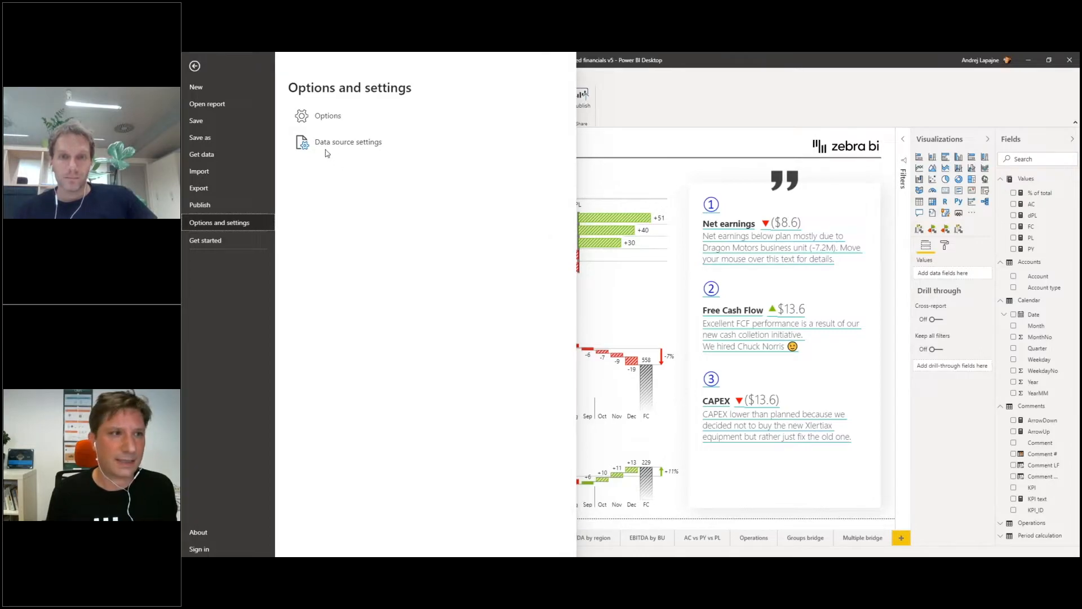
pyautogui.click(310, 115)
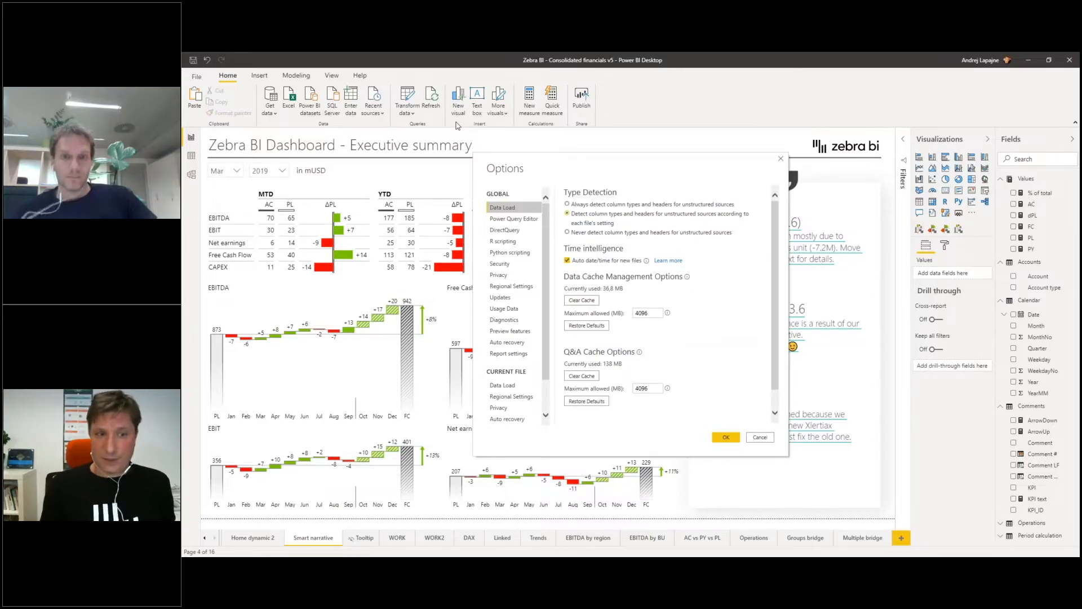
pyautogui.click(513, 333)
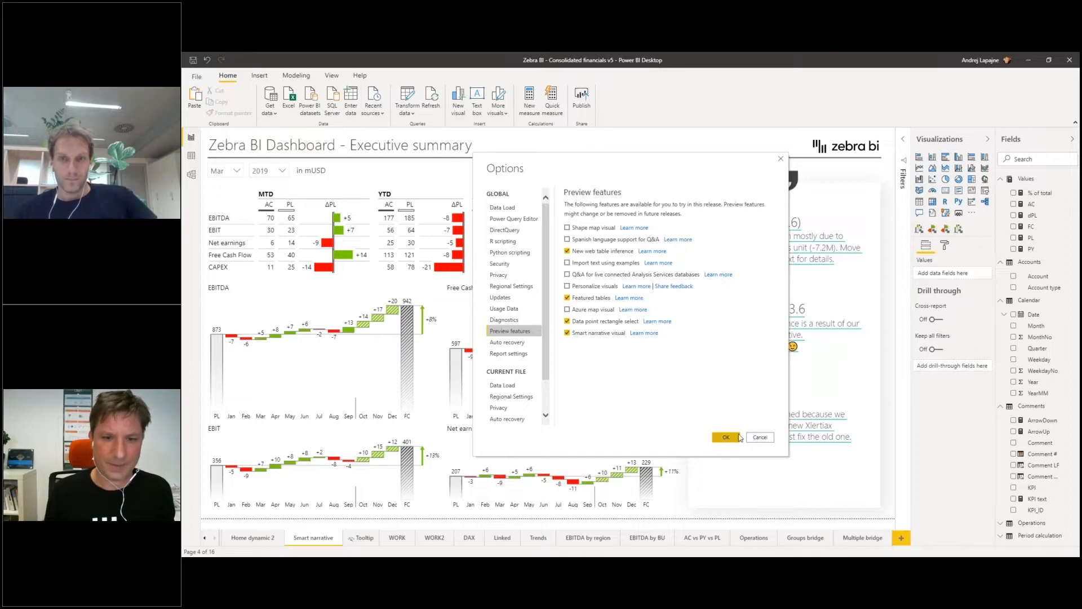
pyautogui.click(760, 437)
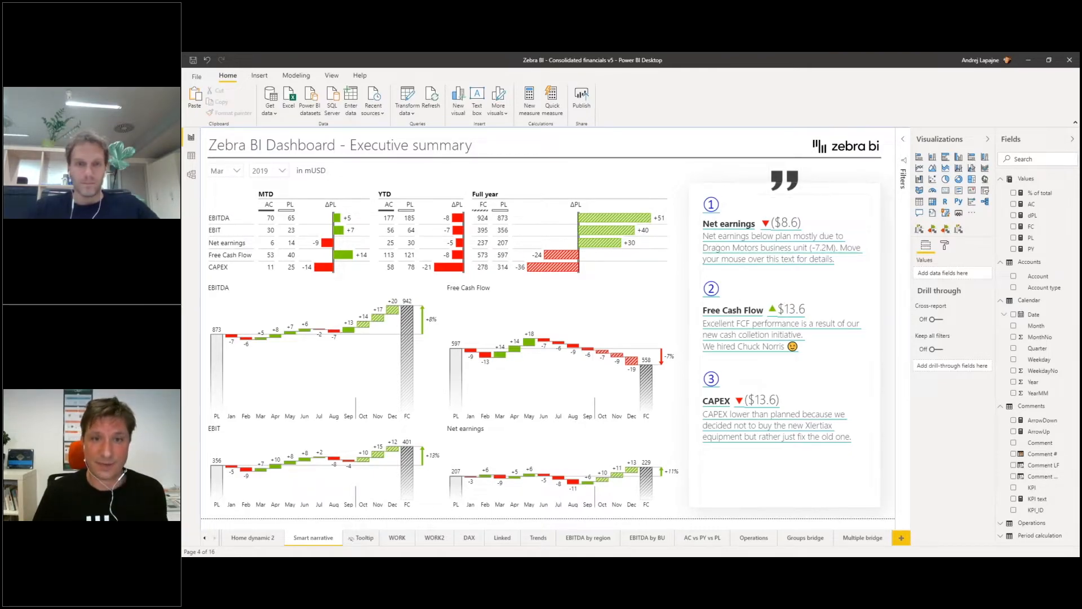
# - Open the WORK2 page with the empty comments card
pyautogui.click(435, 537)
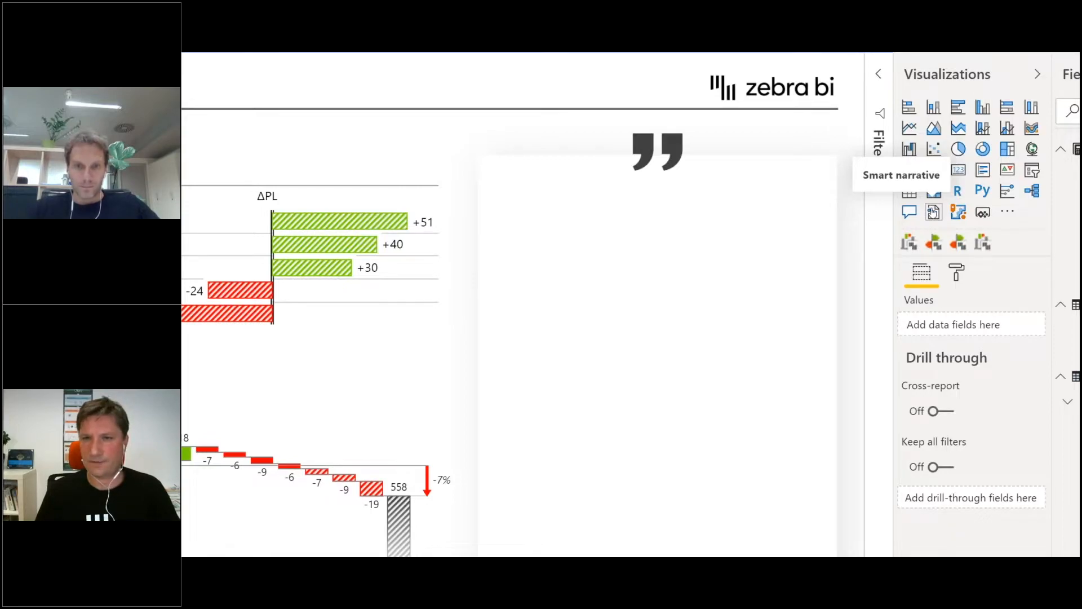
# - Try a Smart narrative visual sized to fill the empty comments card
pyautogui.click(919, 191)
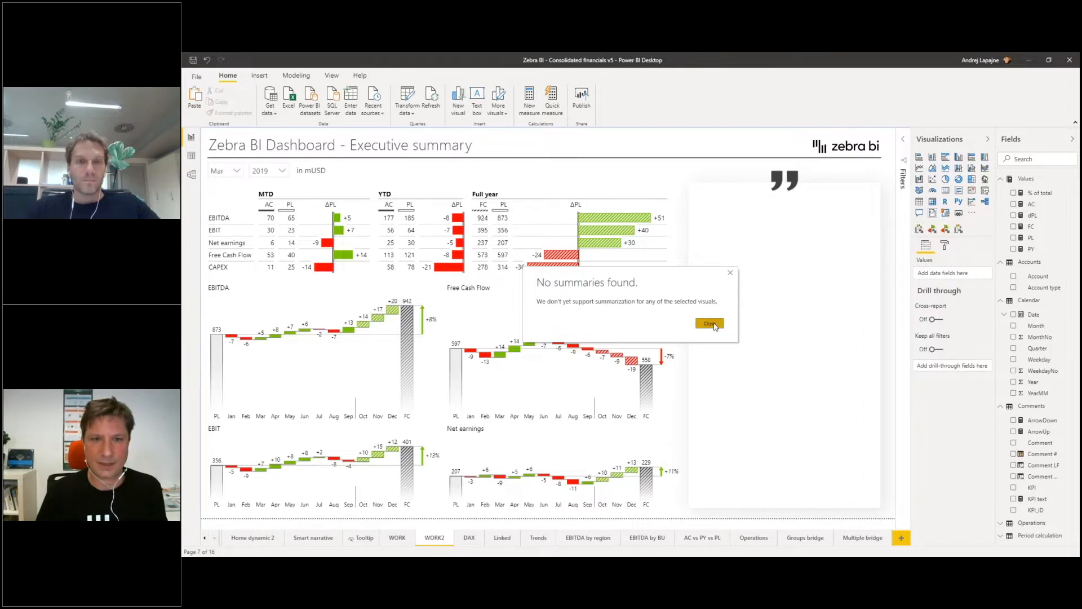
pyautogui.click(714, 325)
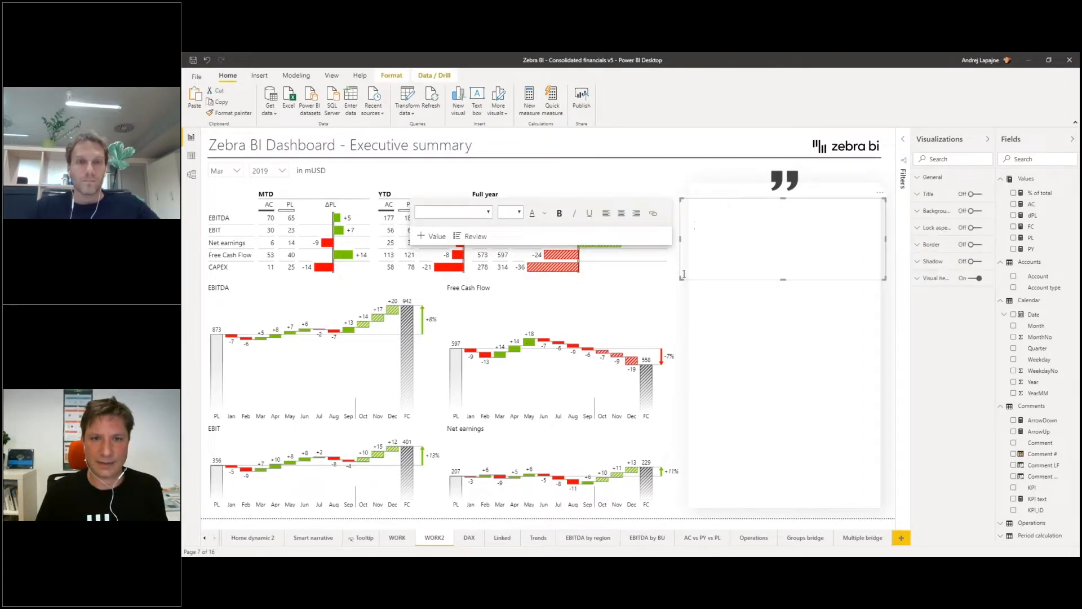
pyautogui.click(716, 451)
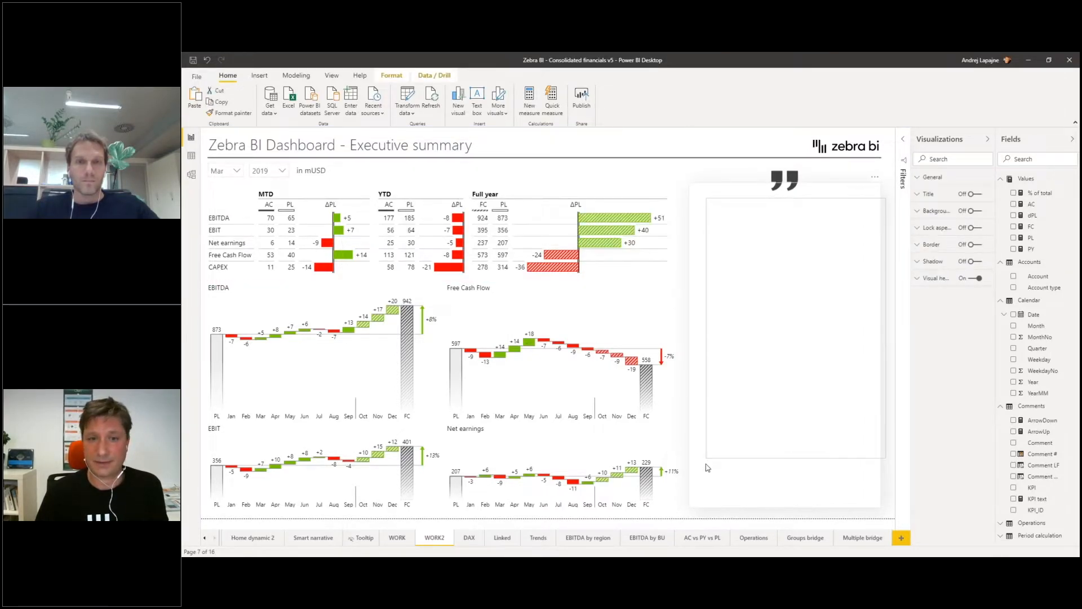
pyautogui.click(813, 452)
pyautogui.moveTo(883, 463); pyautogui.dragTo(872, 498)
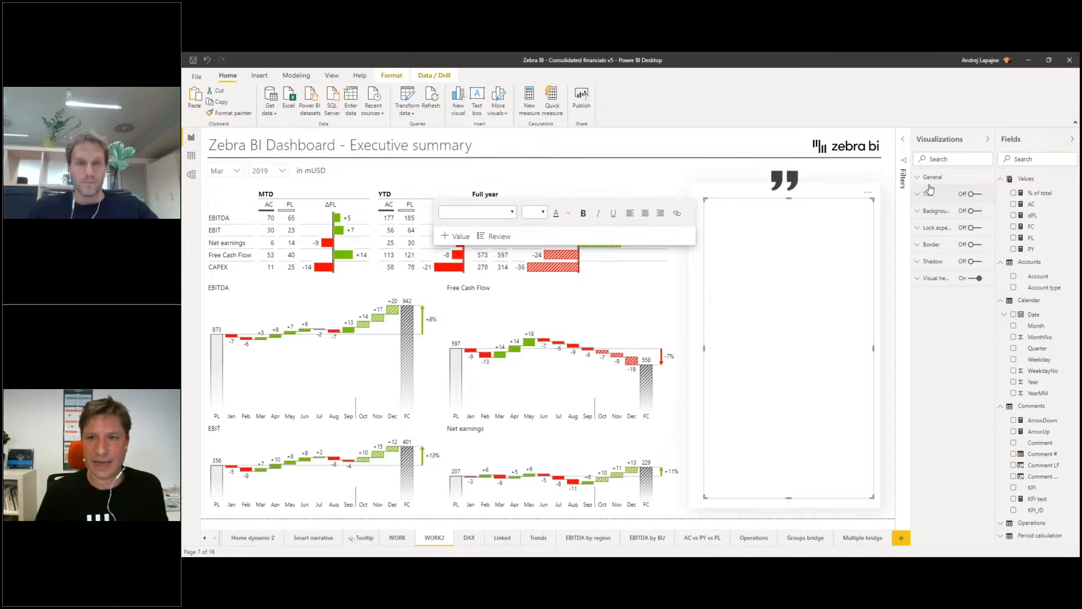
pyautogui.click(867, 192)
pyautogui.click(888, 204)
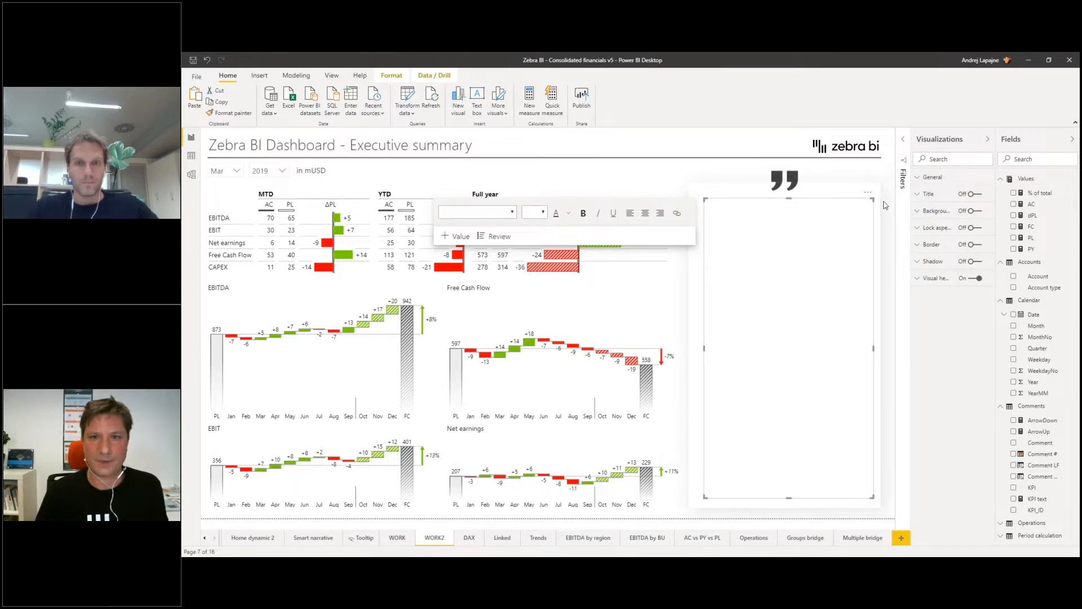
# - Insert a text box, resize it to fill the empty comments card, and place the cursor inside it
pyautogui.click(252, 77)
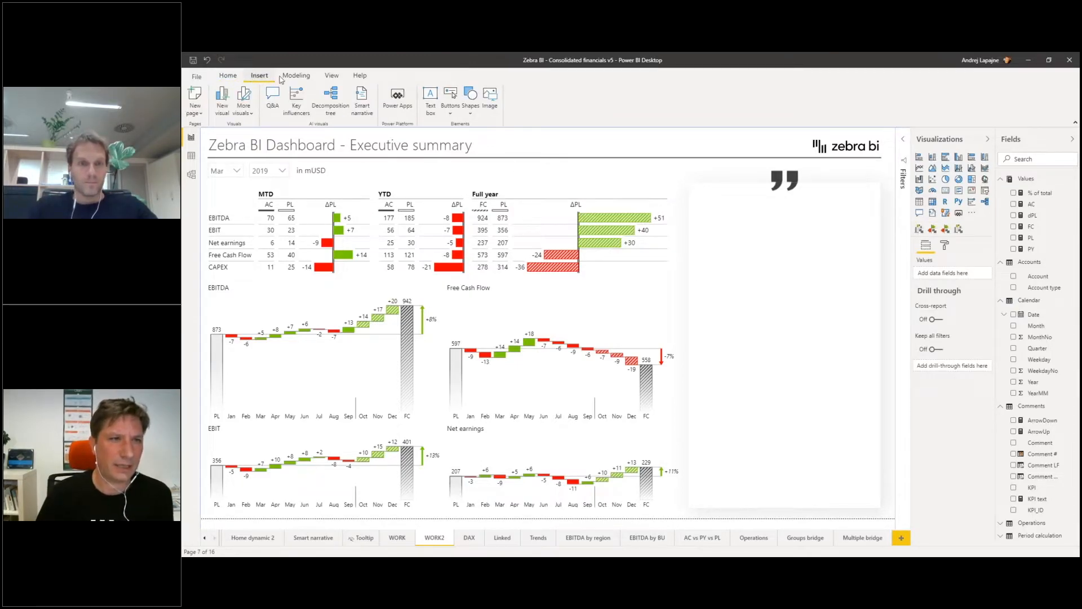
pyautogui.click(429, 100)
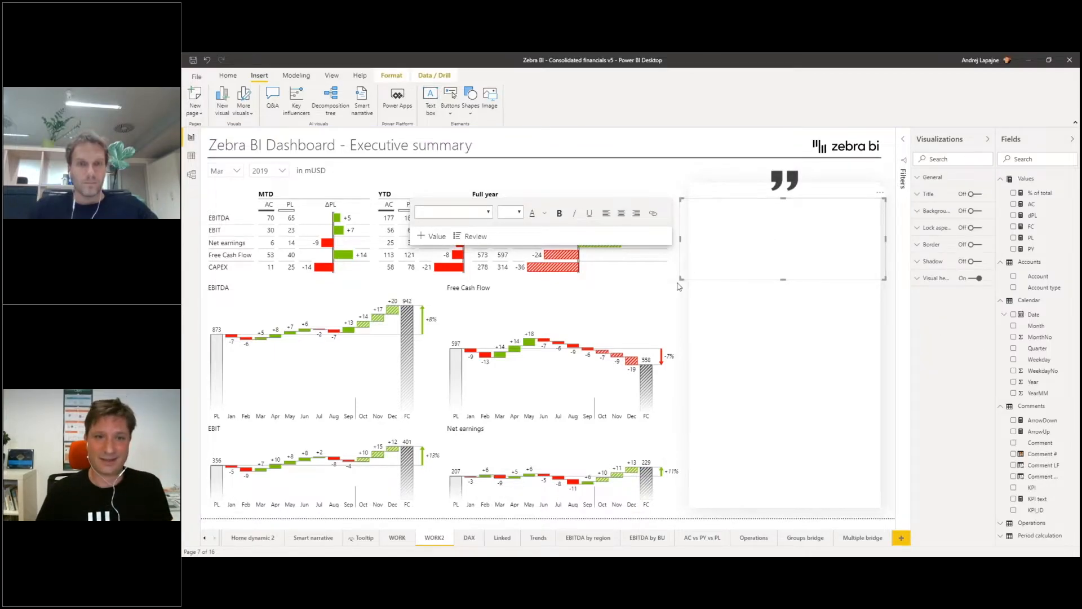
pyautogui.moveTo(681, 279); pyautogui.dragTo(698, 256)
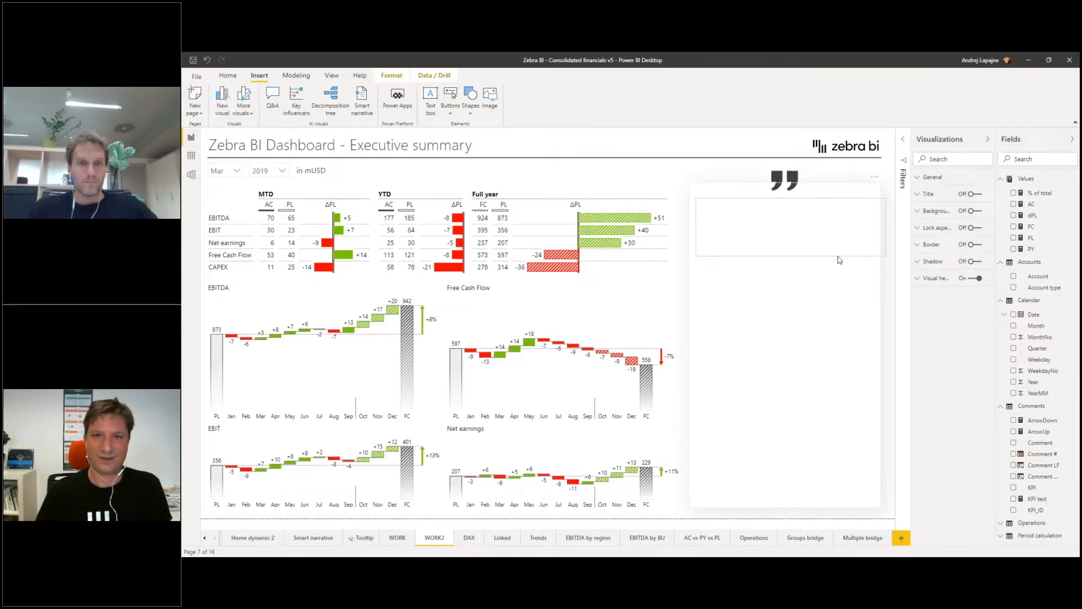
pyautogui.moveTo(884, 254); pyautogui.dragTo(874, 499)
pyautogui.click(716, 224)
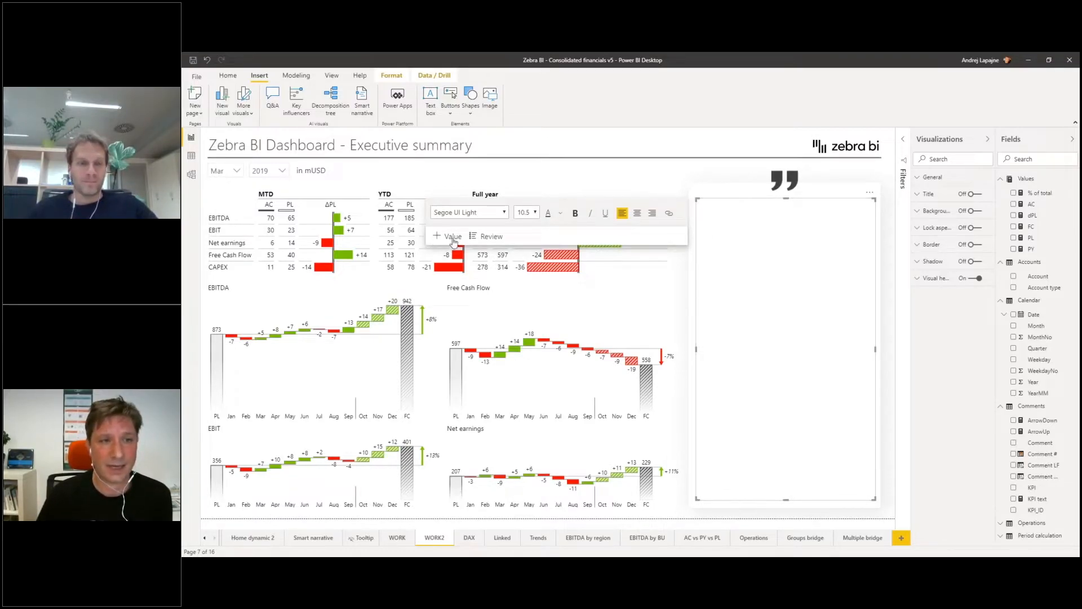
pyautogui.write('qwewq')
pyautogui.press('BackSpace')
pyautogui.press('BackSpace')
pyautogui.press('BackSpace')
pyautogui.press('BackSpace')
pyautogui.press('BackSpace')
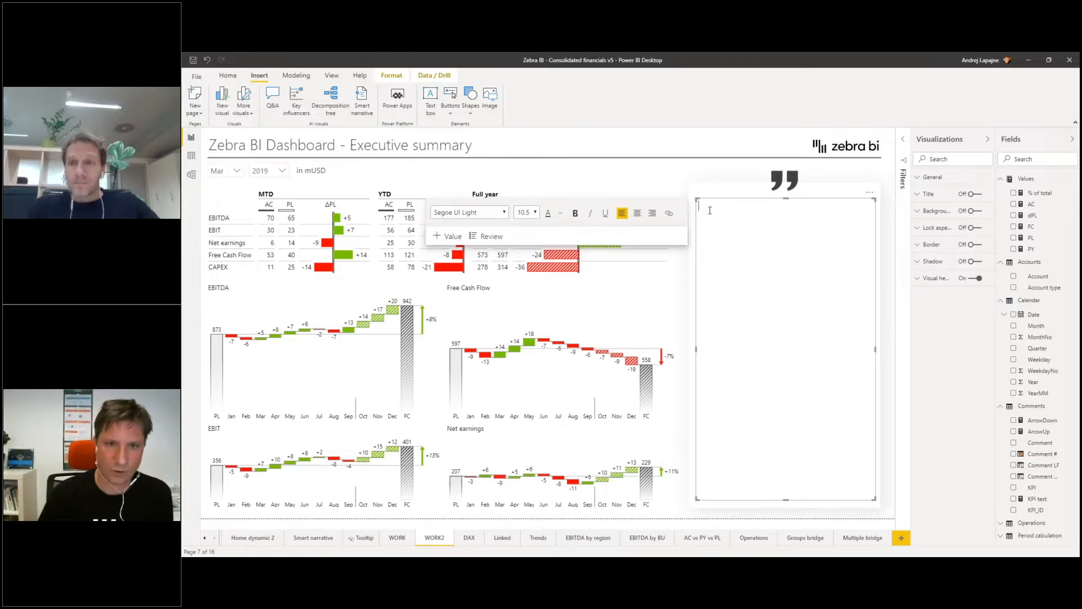
# - Add a dynamic value to the text box and start its calculation query with the suggested field comment marker
pyautogui.click(447, 239)
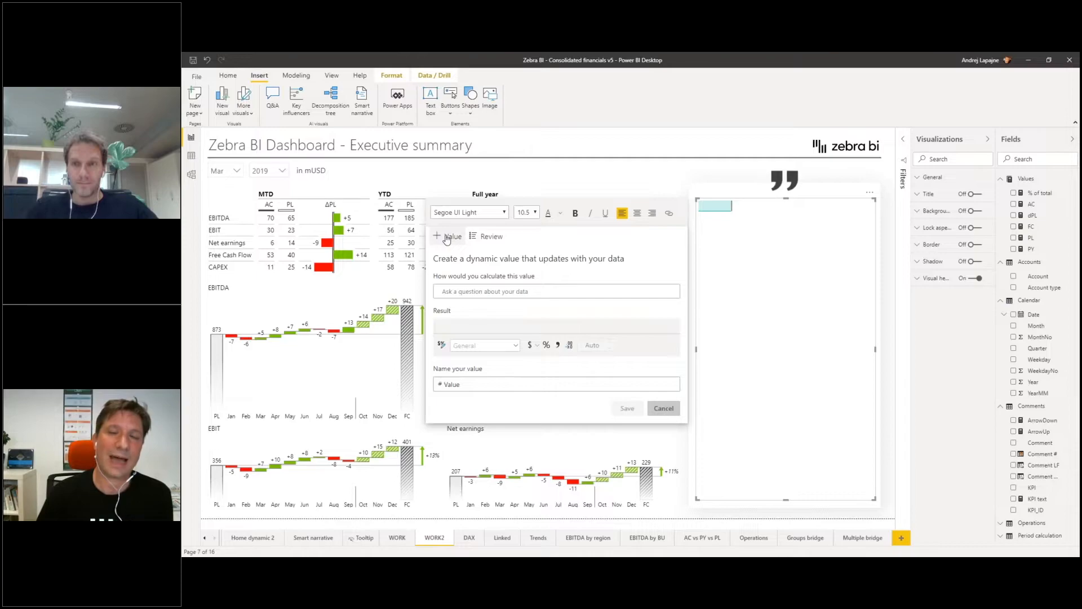
pyautogui.click(527, 293)
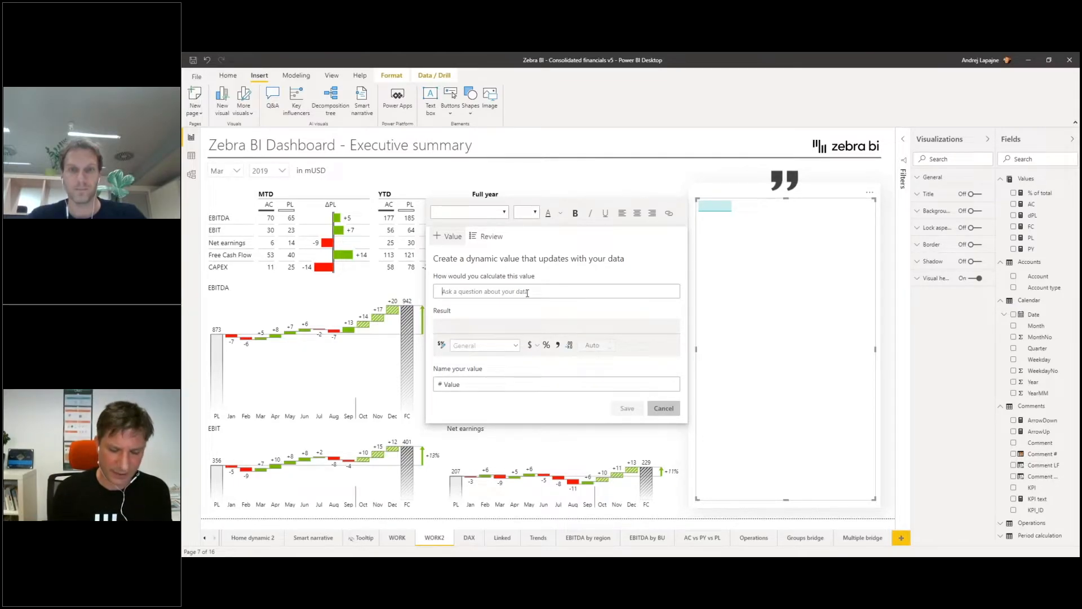
pyautogui.write('co')
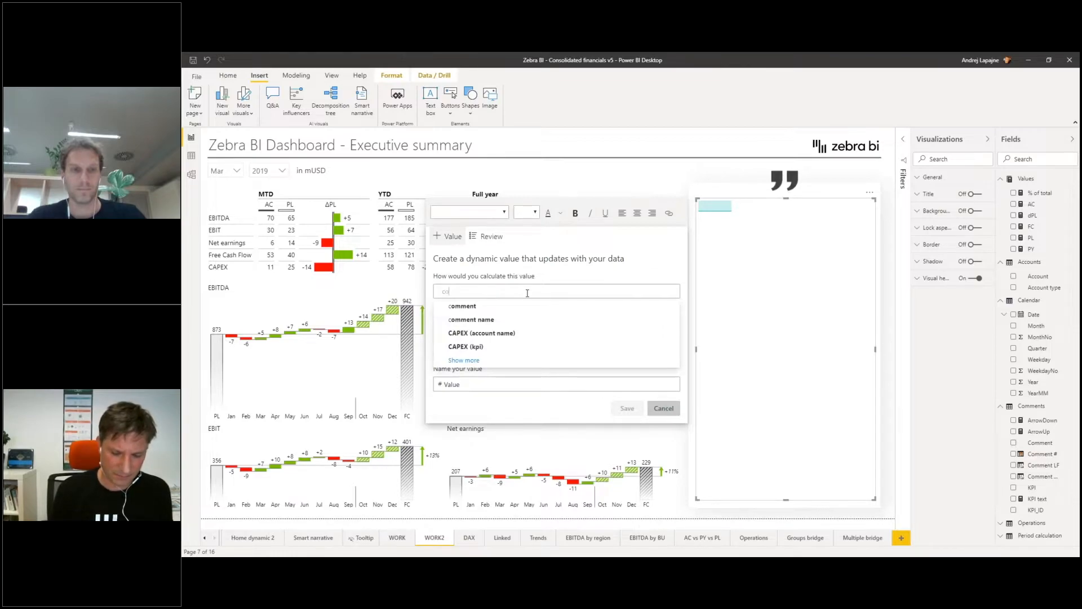
pyautogui.write('mm')
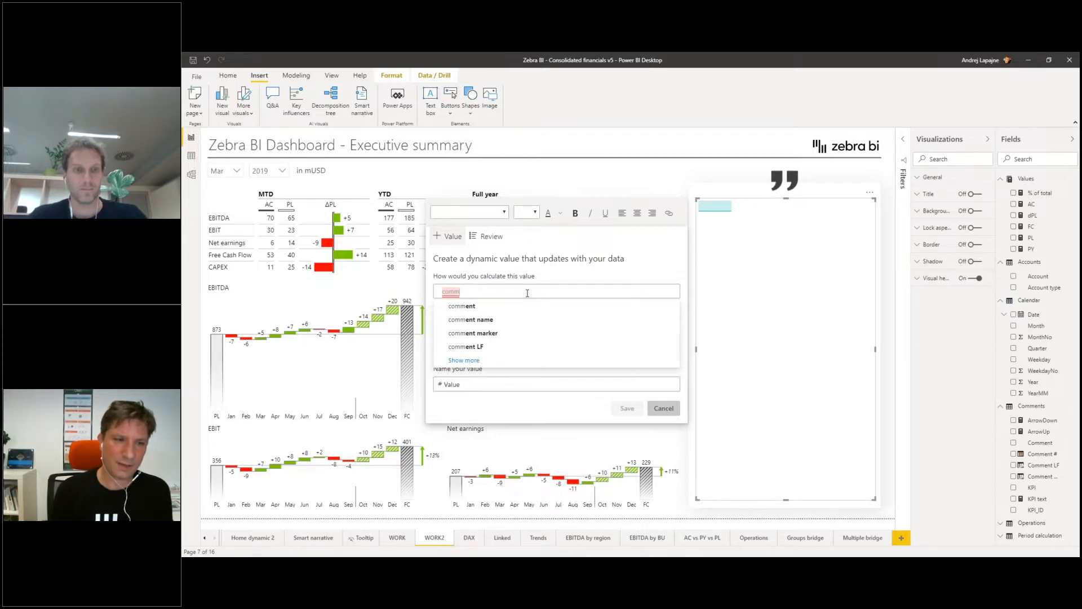
pyautogui.press('Down')
pyautogui.press('Down')
pyautogui.press('Down')
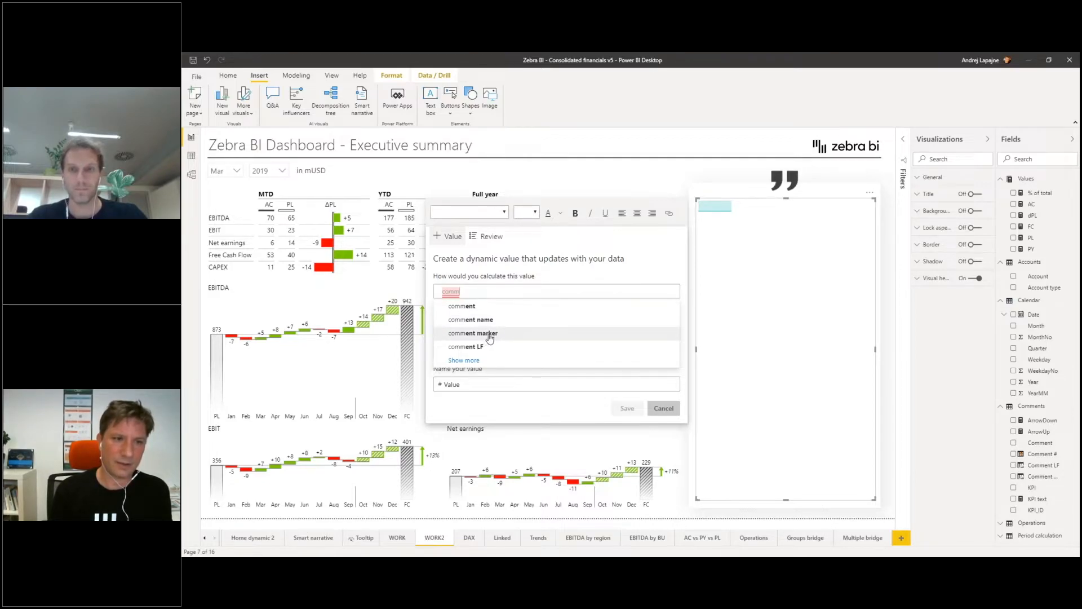
pyautogui.press('Return')
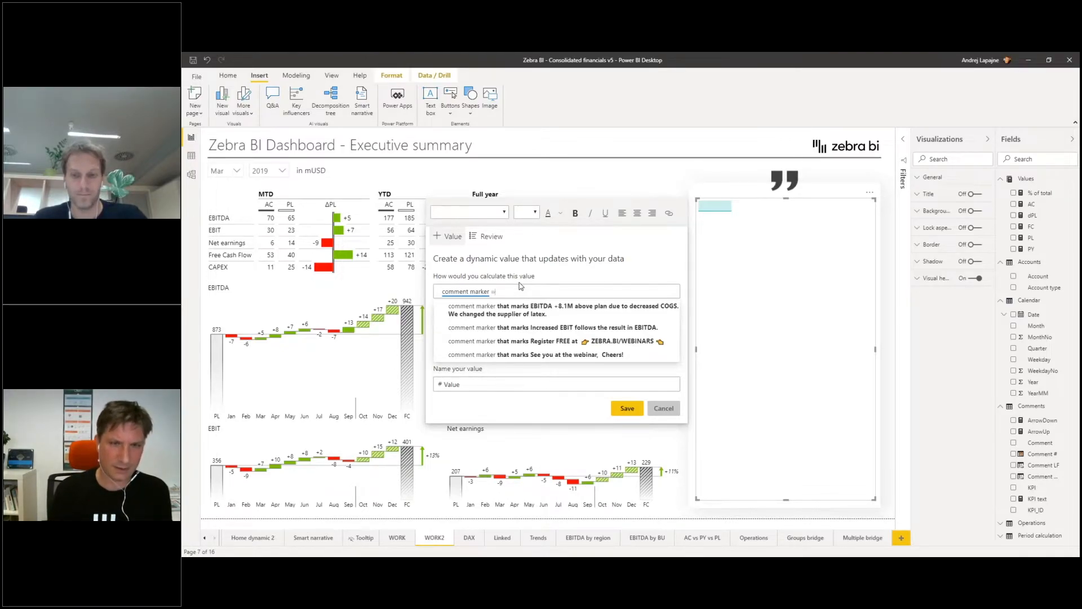
# - Define the dynamic value as "comment marker where comment # is 1" and save it under the name Marker1
pyautogui.write('ere')
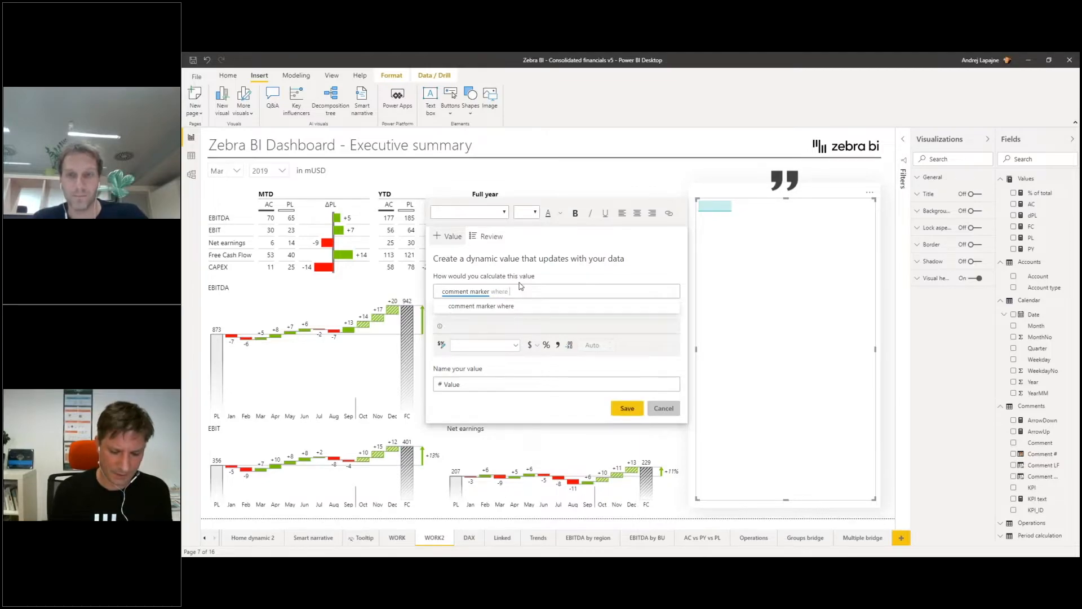
pyautogui.write(' comment')
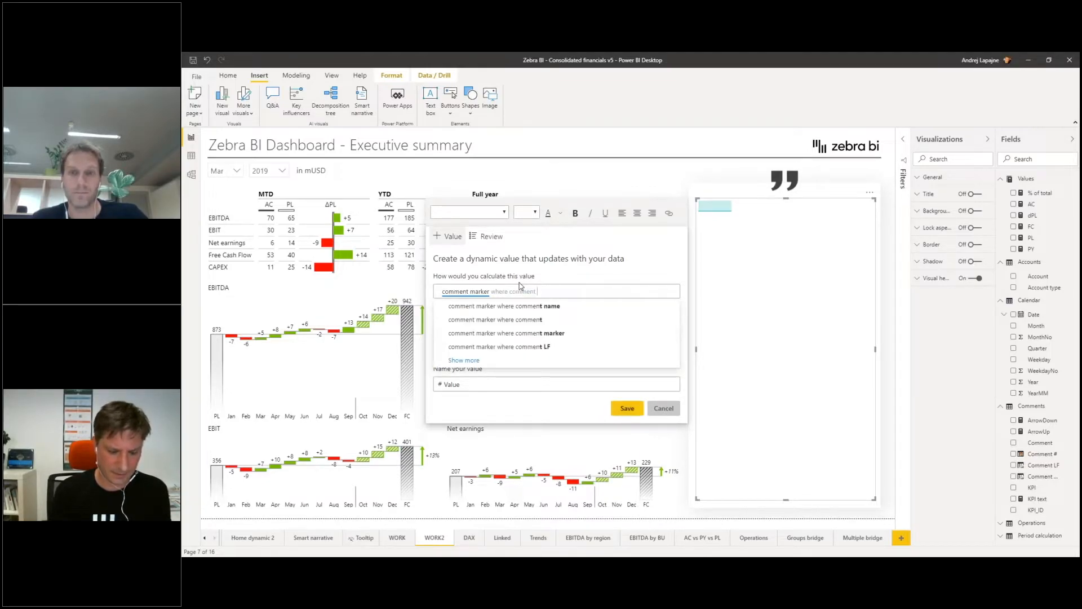
pyautogui.write(' # ia')
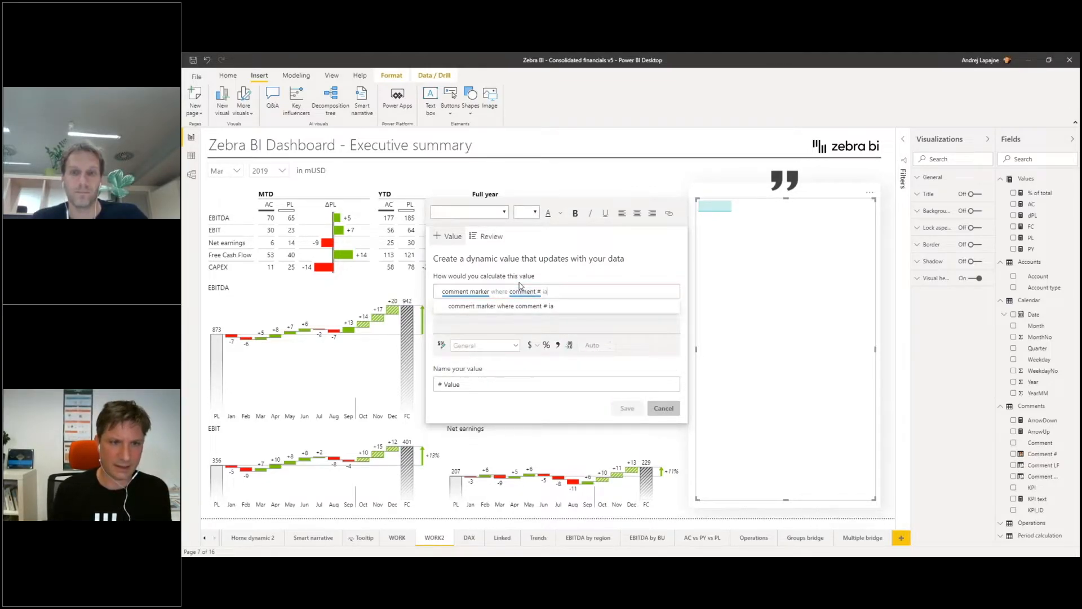
pyautogui.press('BackSpace')
pyautogui.write('s 1')
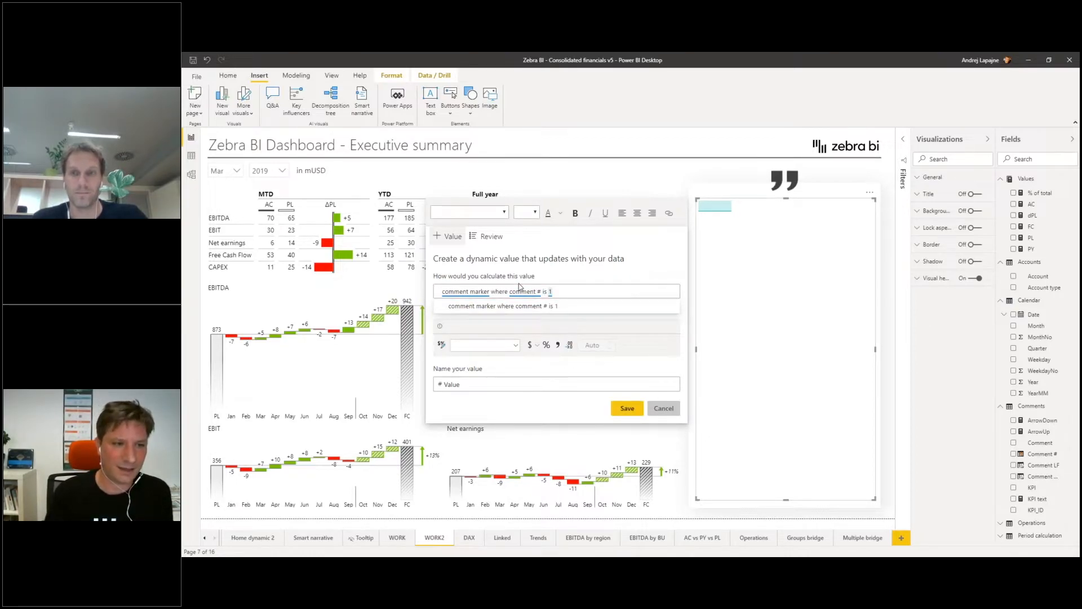
pyautogui.moveTo(440, 331)
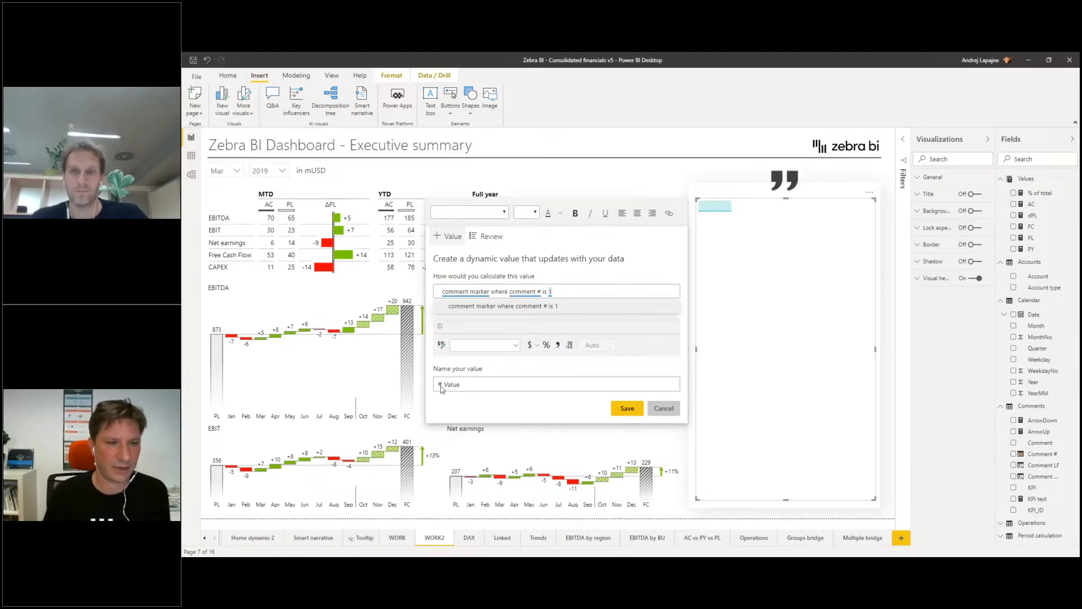
pyautogui.doubleClick(458, 385)
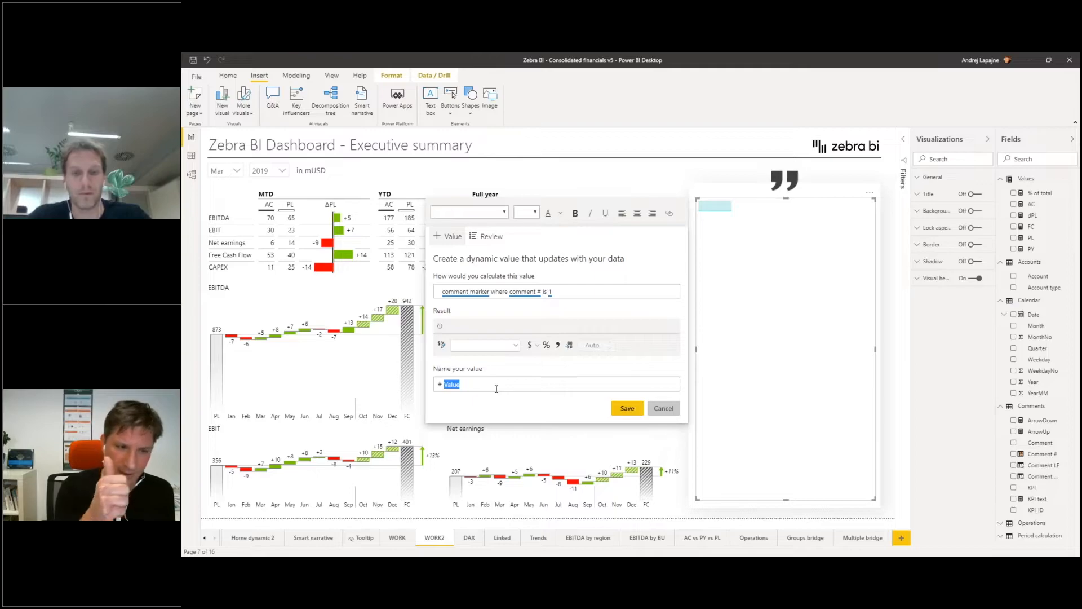
pyautogui.write('Marker1')
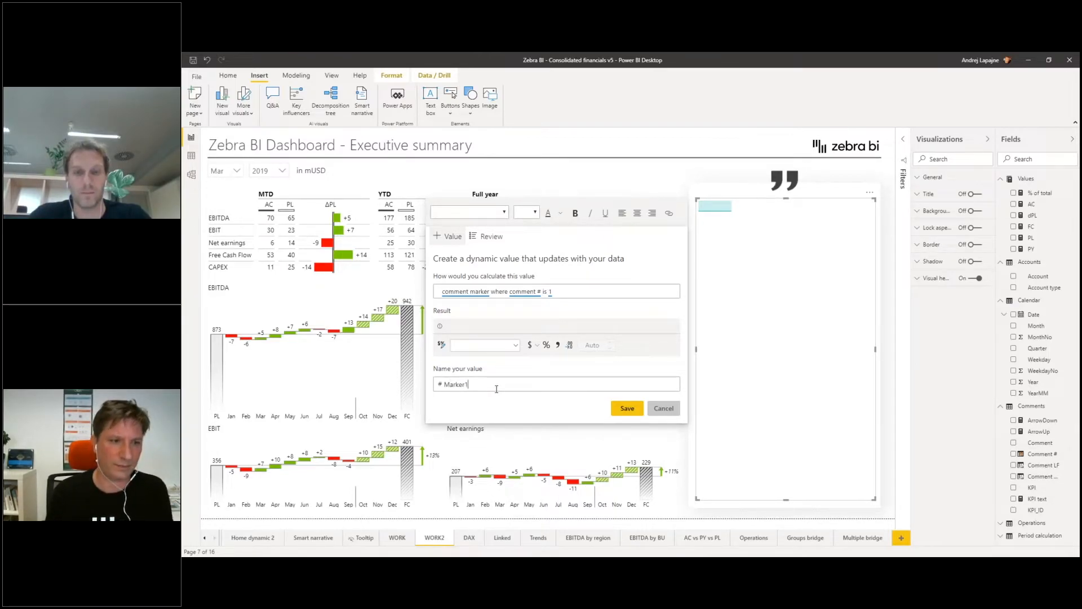
pyautogui.click(626, 407)
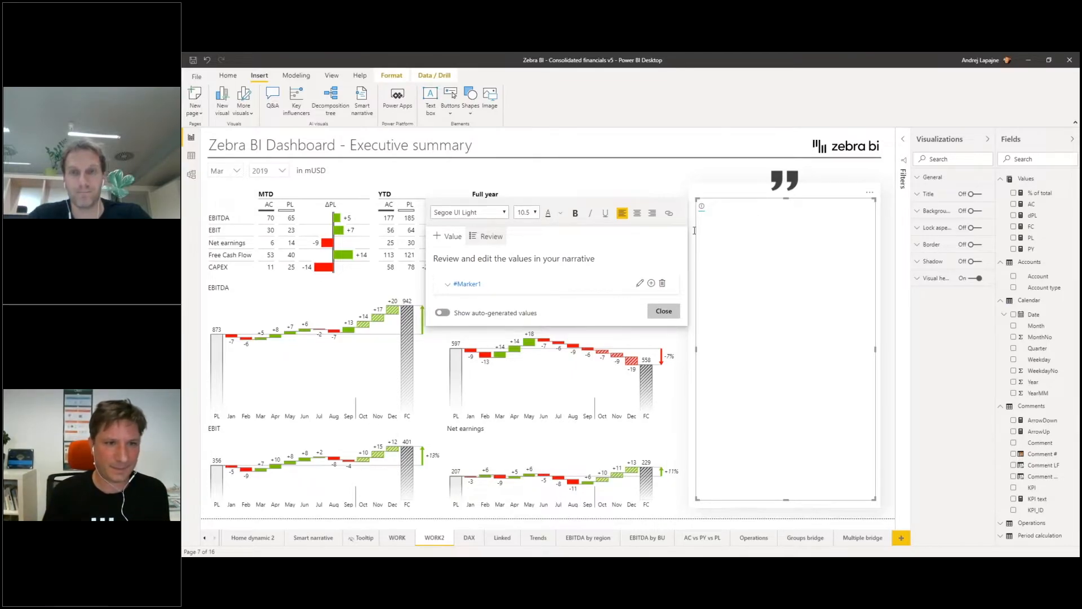
# - Add a second dynamic value calculated as "KPI text where comment # is 1" and save it as KpiText1
pyautogui.click(452, 238)
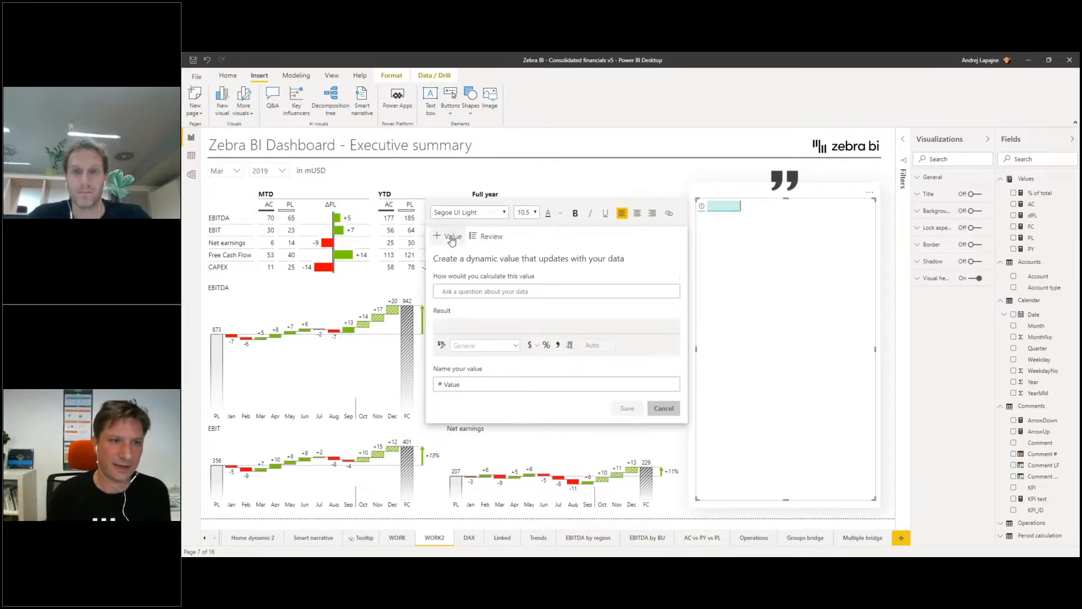
pyautogui.click(504, 292)
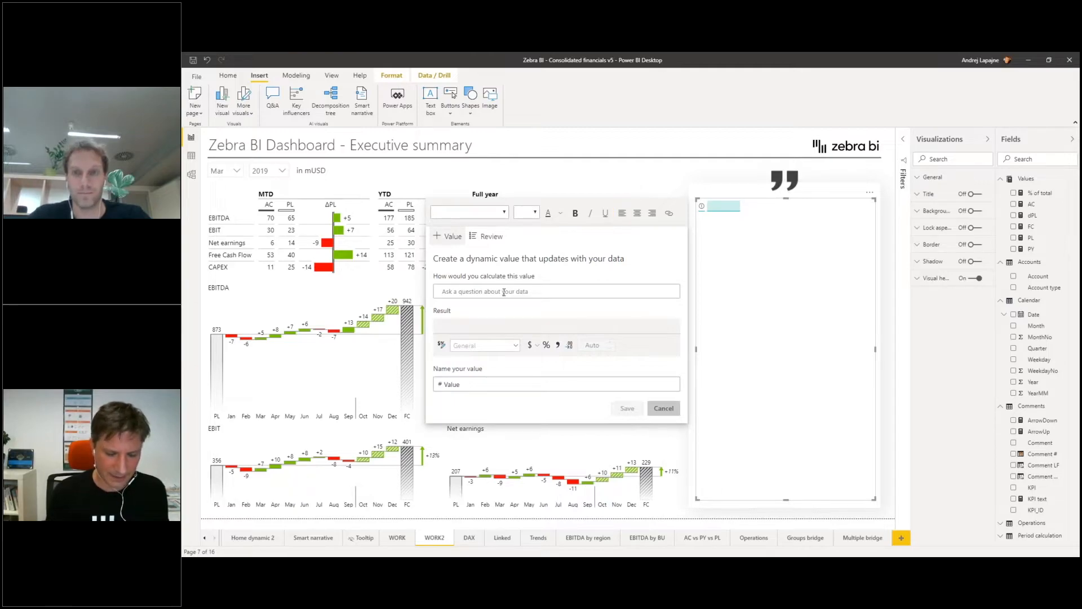
pyautogui.write('kpi')
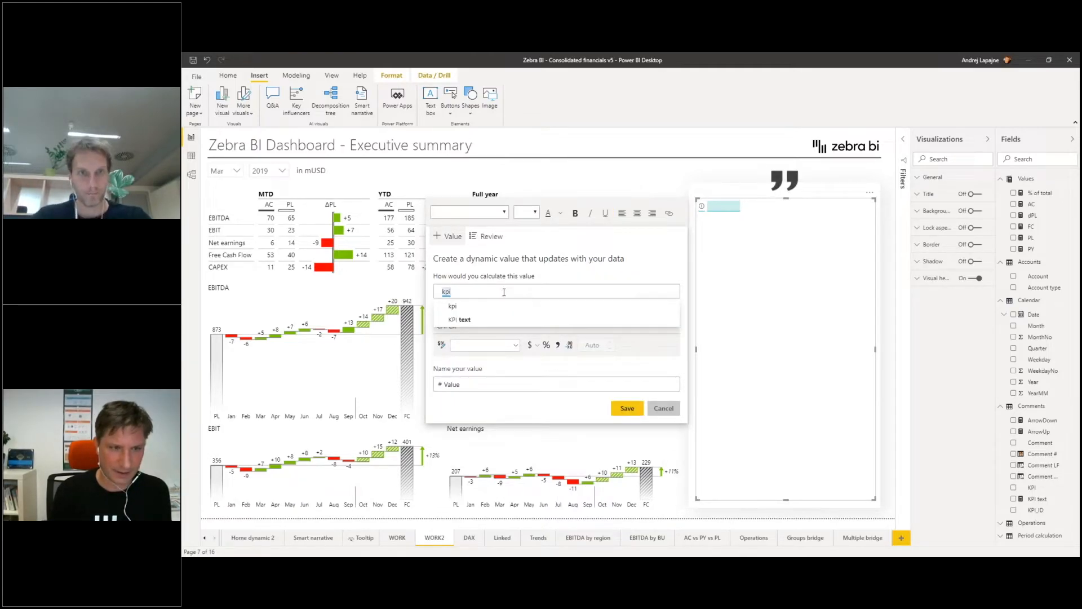
pyautogui.click(495, 320)
pyautogui.write('comment')
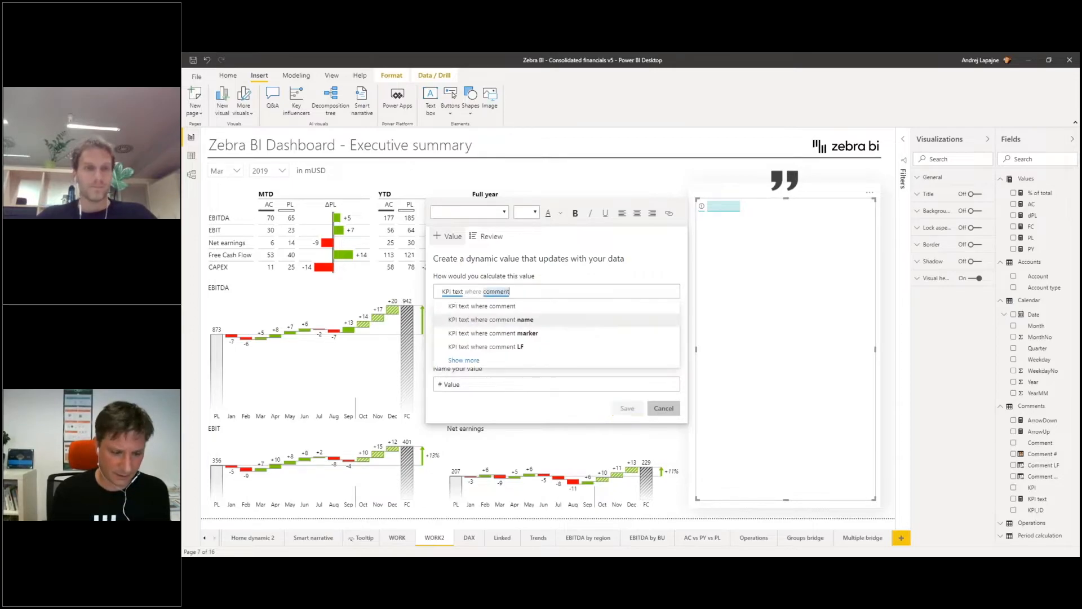
pyautogui.write(' #')
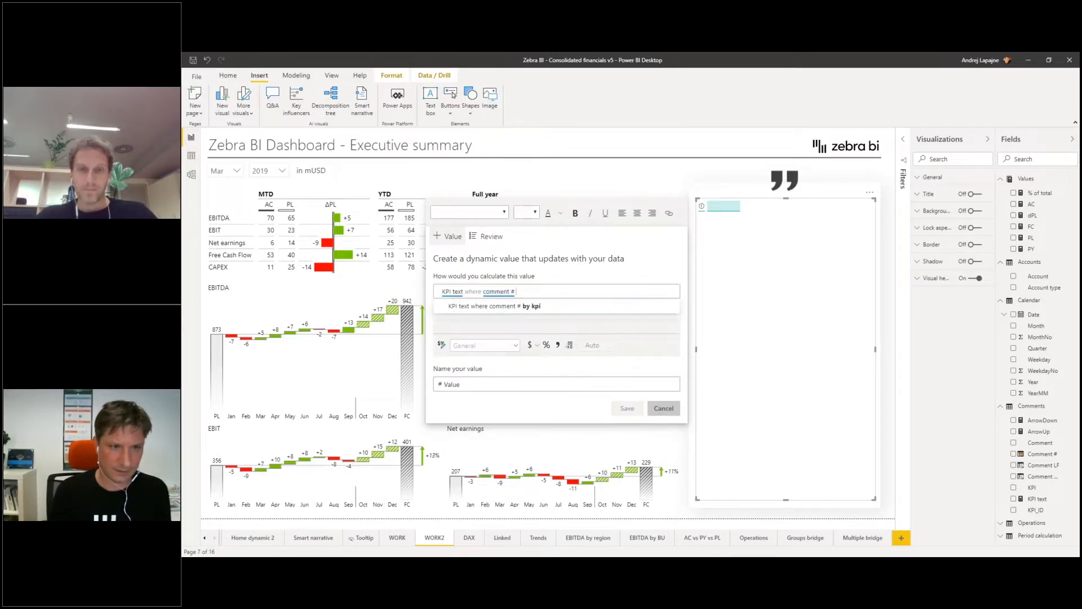
pyautogui.write(' is 1')
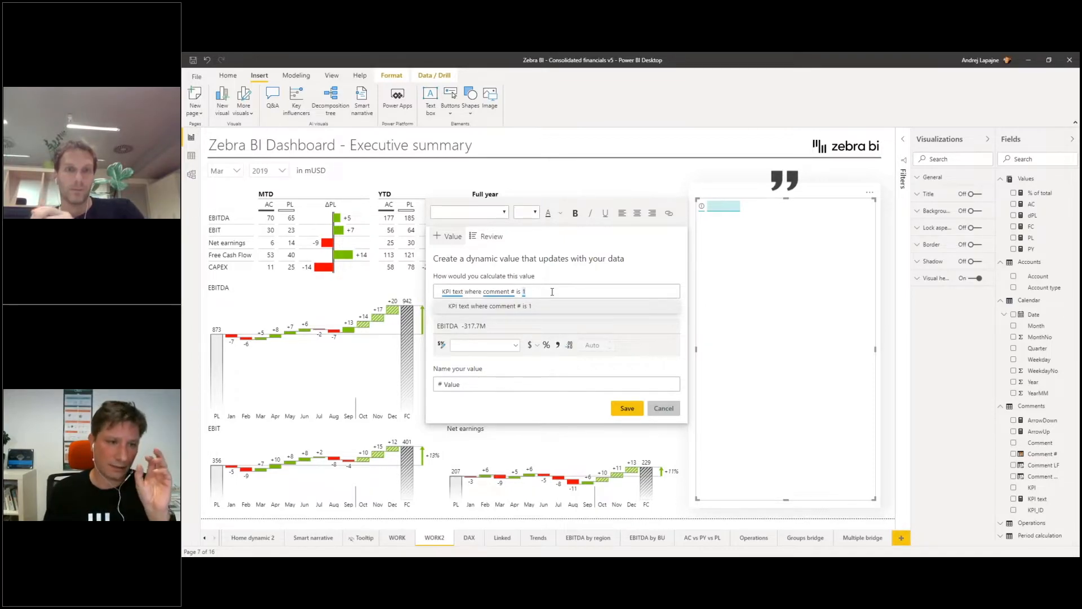
pyautogui.doubleClick(453, 385)
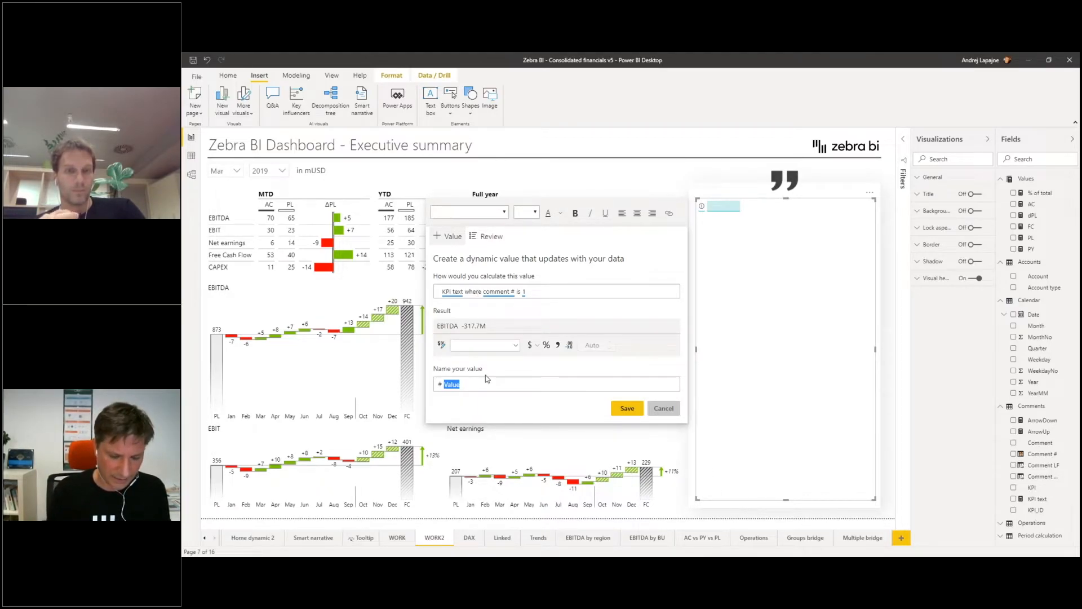
pyautogui.write('K')
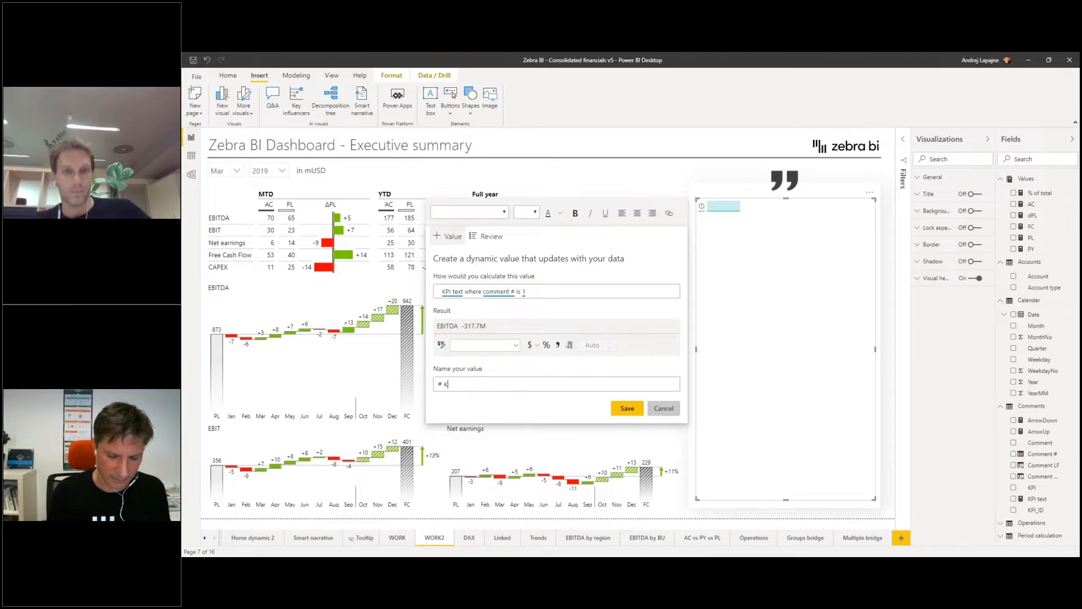
pyautogui.write('piText1')
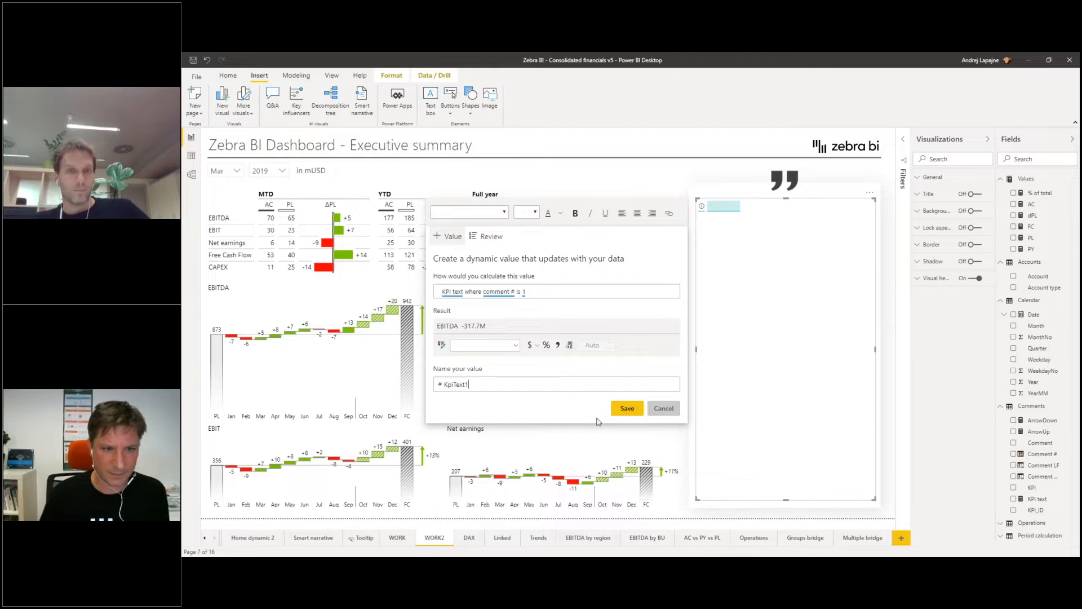
pyautogui.click(625, 410)
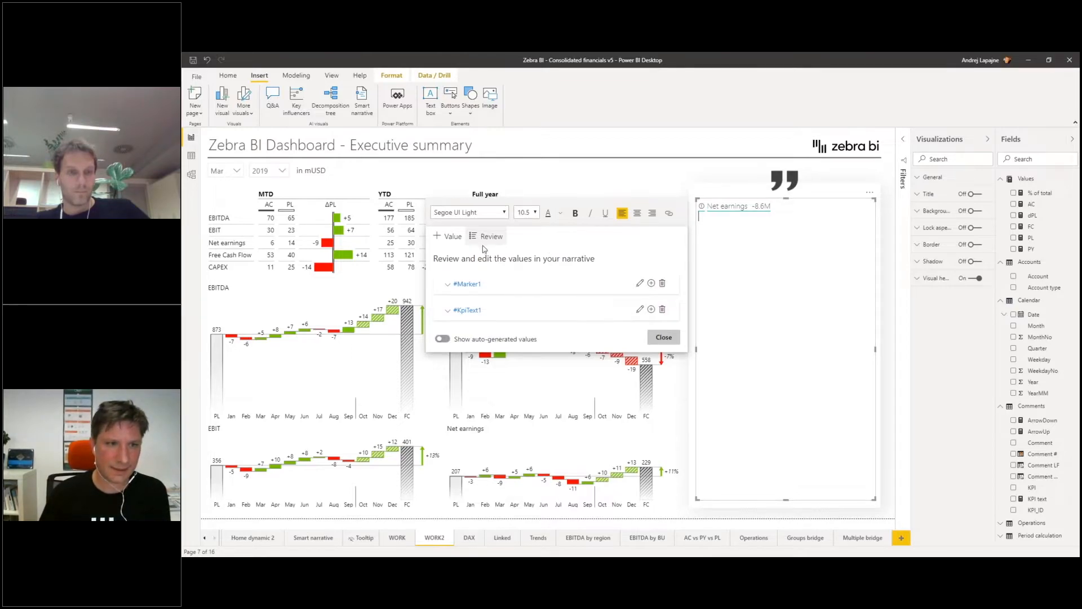
# - Add a third dynamic value below the KPI line, calculated as "comment where comment # is 1", and save it with the default name
pyautogui.click(449, 236)
pyautogui.click(491, 292)
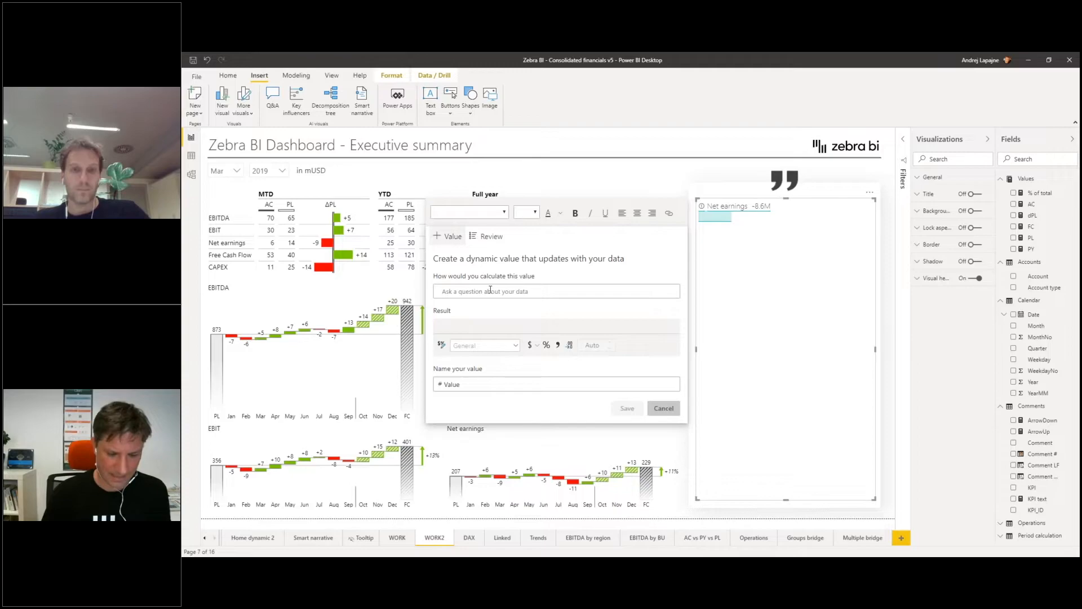
pyautogui.write('comment')
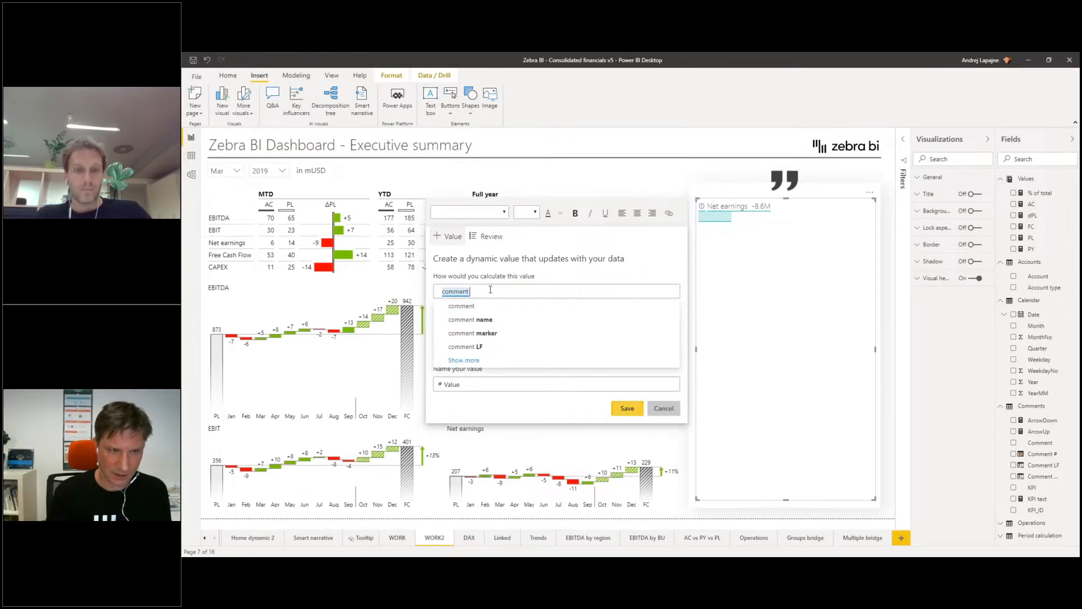
pyautogui.write(' where comment #')
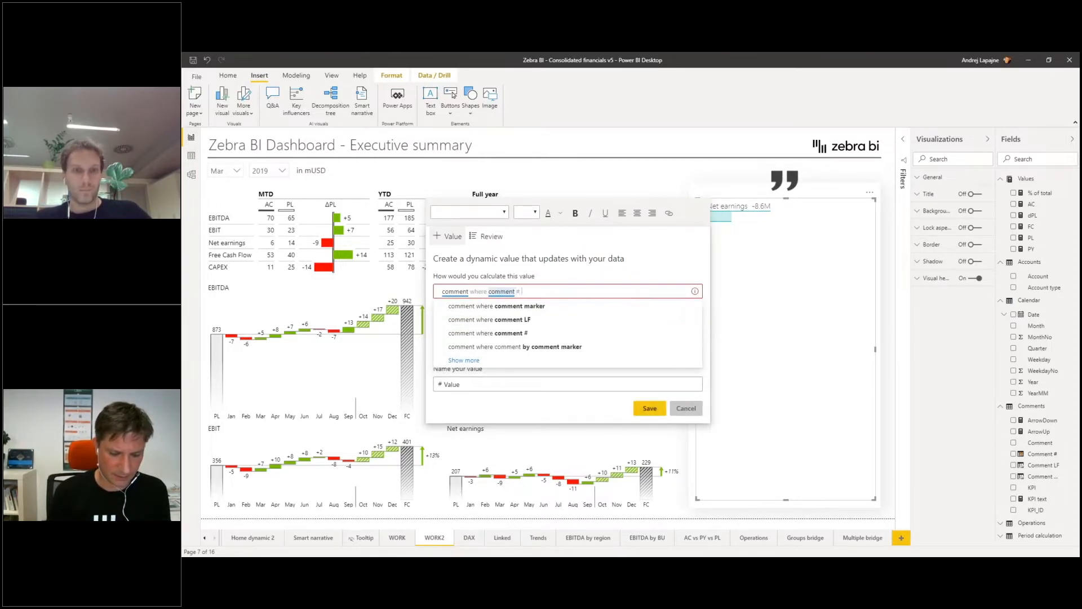
pyautogui.write(' is 1')
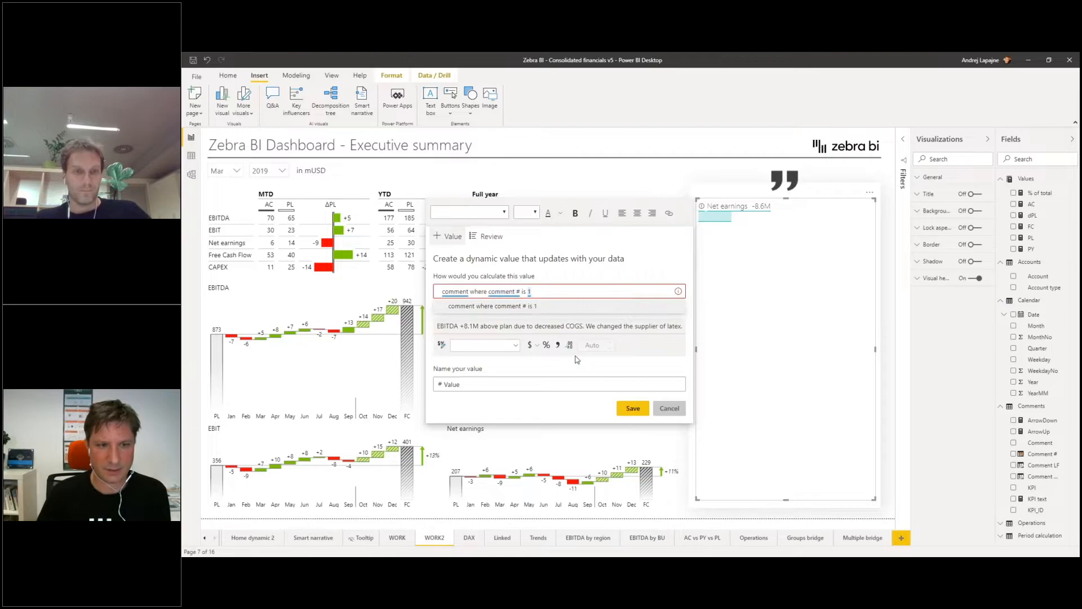
pyautogui.click(633, 409)
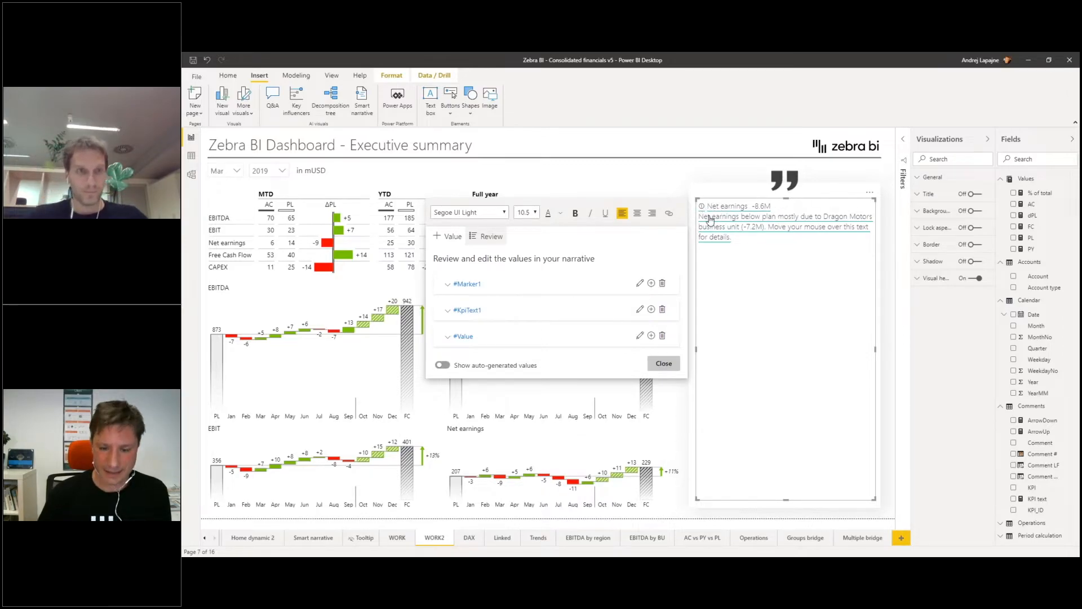
# - Format the circled comment marker in the narrative with font size 28 and the blue recent color
pyautogui.hotkey('shift', 'Left')
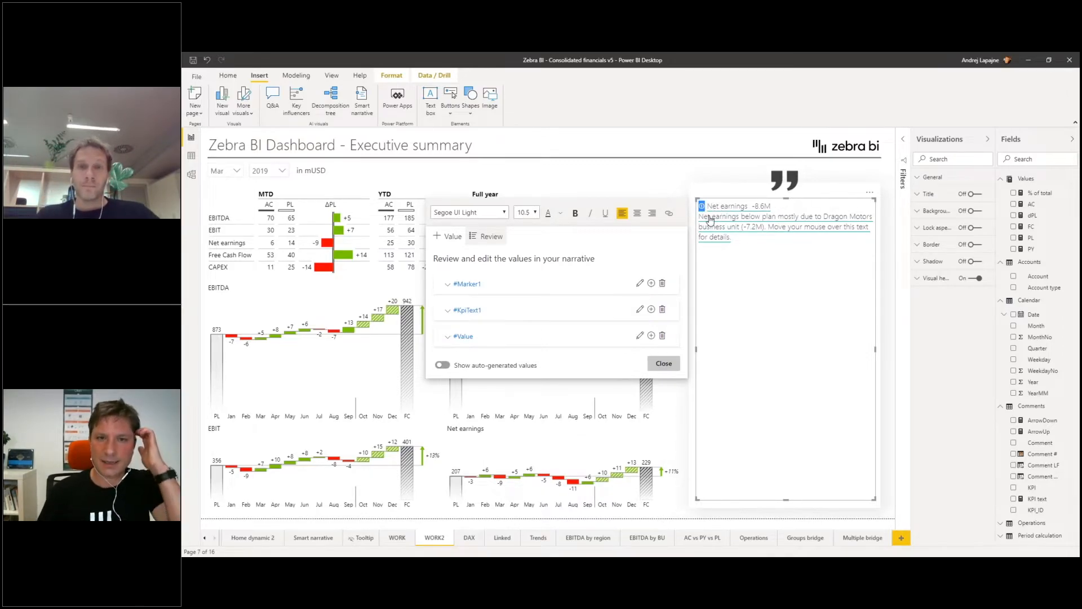
pyautogui.click(530, 212)
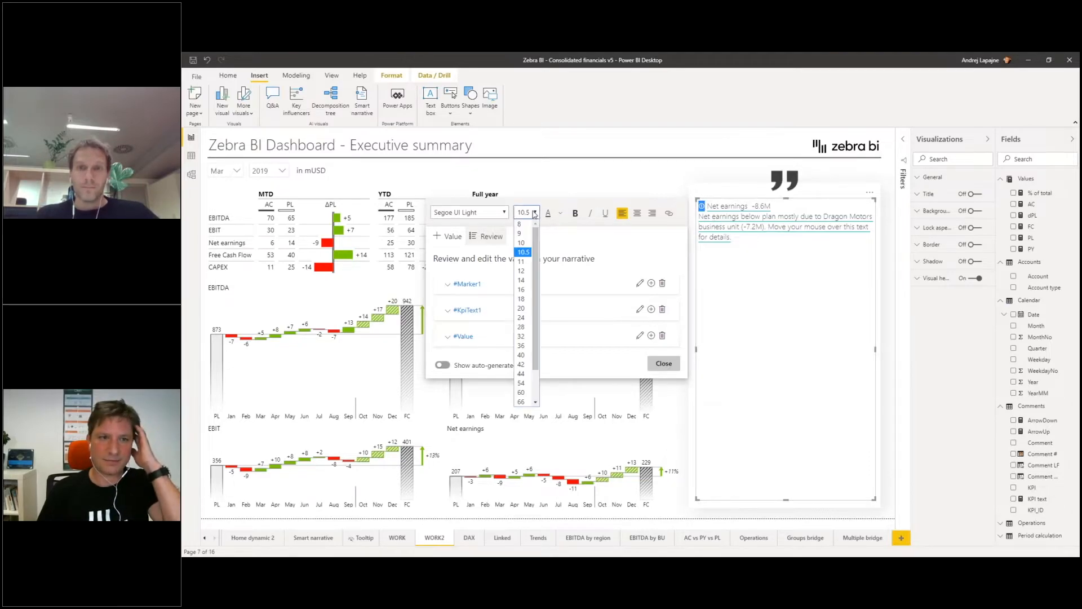
pyautogui.click(549, 332)
pyautogui.click(526, 214)
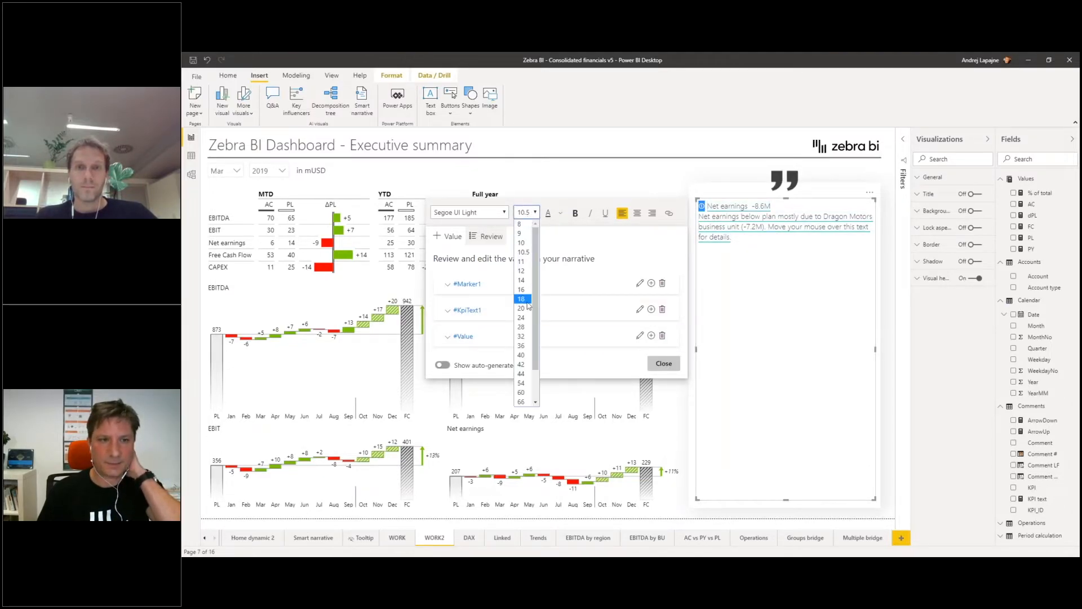
pyautogui.click(523, 337)
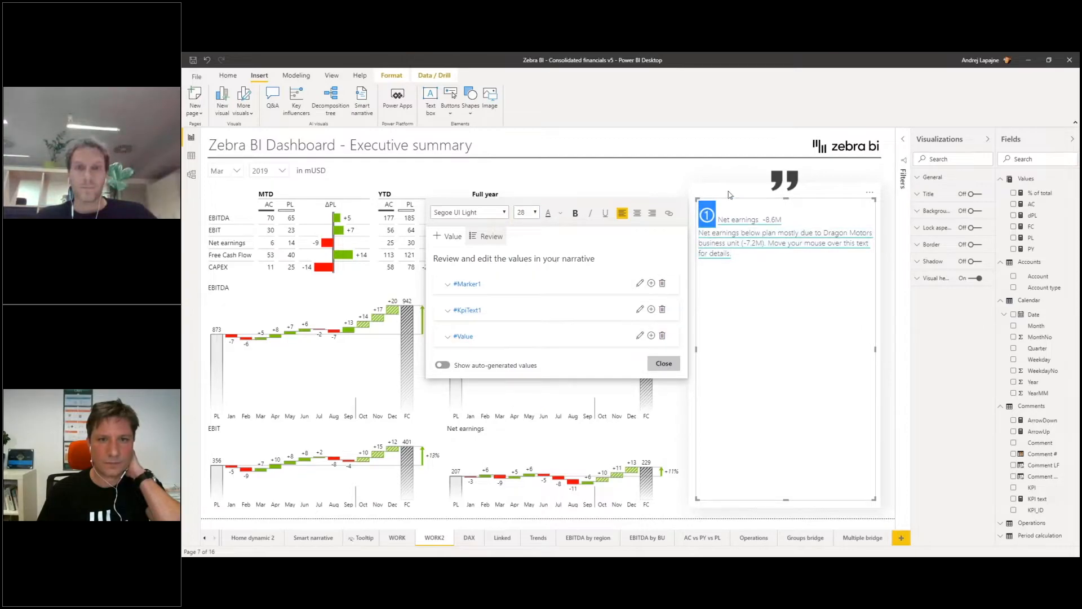
pyautogui.click(560, 213)
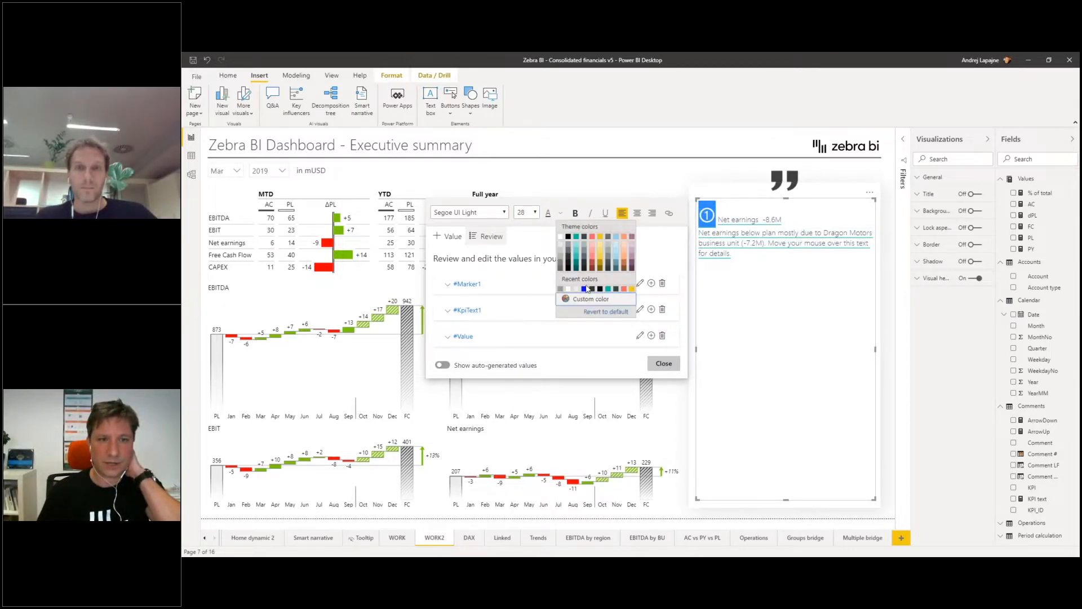
pyautogui.click(585, 290)
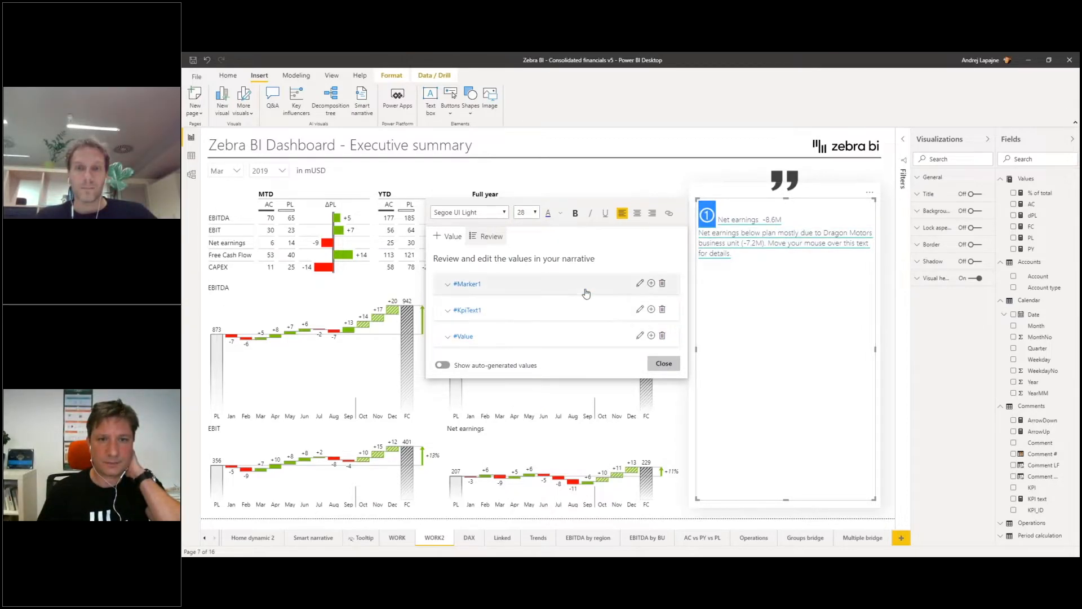
# - Make the KPI text beside the circled marker bold and set its font to Segoe (Bold)
pyautogui.click(790, 220)
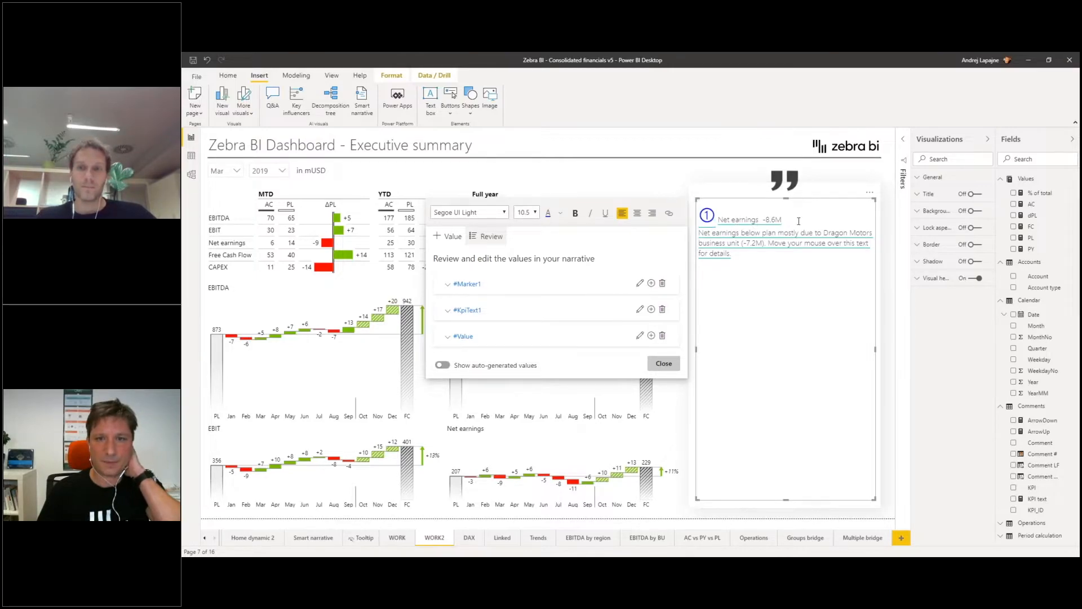
pyautogui.hotkey('shift', 'Left')
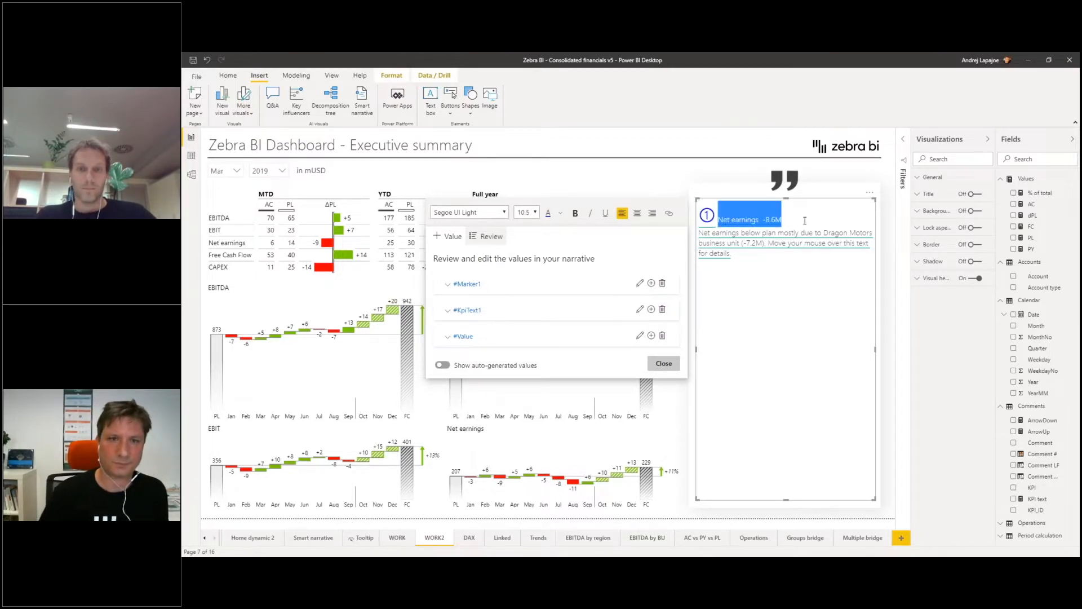
pyautogui.click(575, 214)
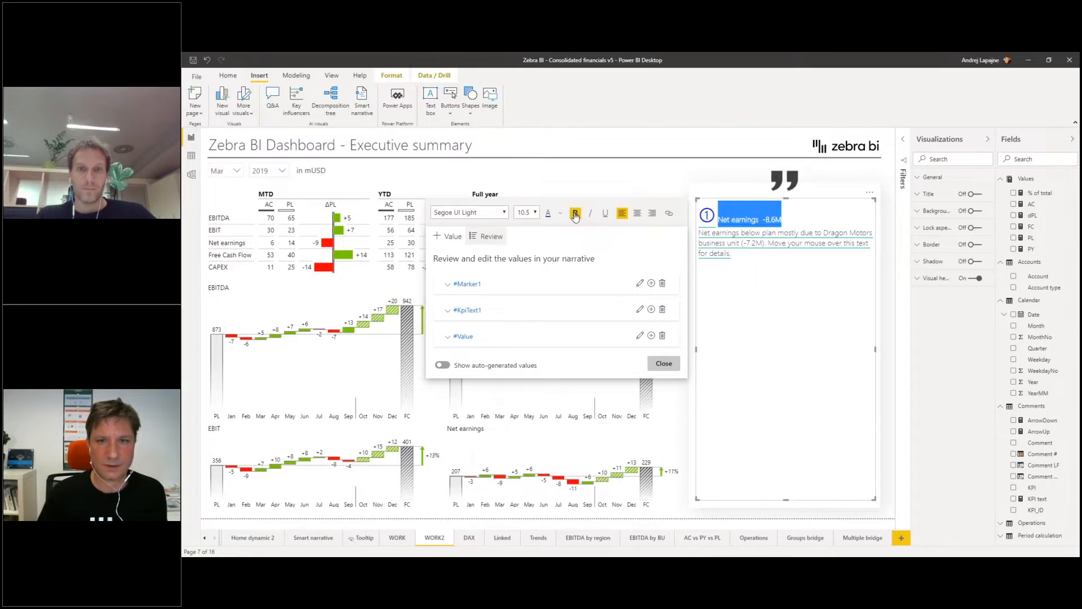
pyautogui.click(471, 212)
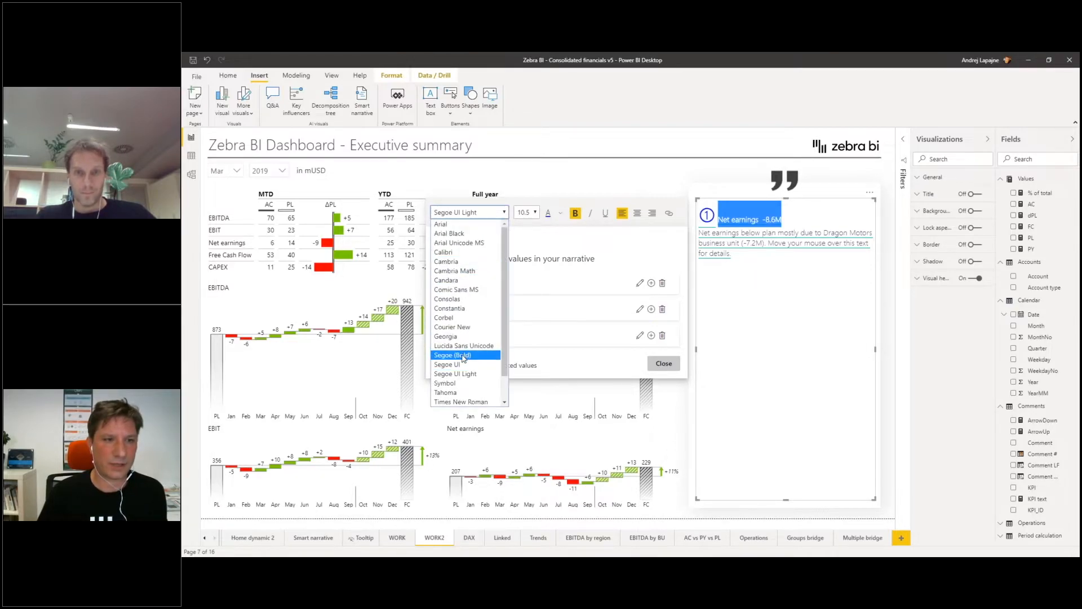
pyautogui.click(468, 357)
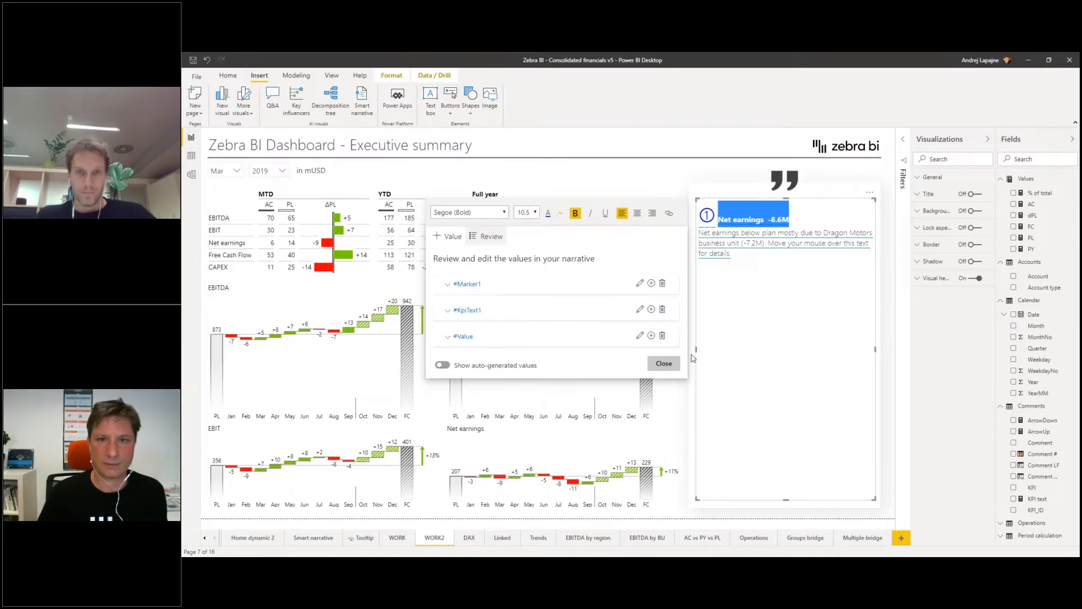
pyautogui.click(729, 314)
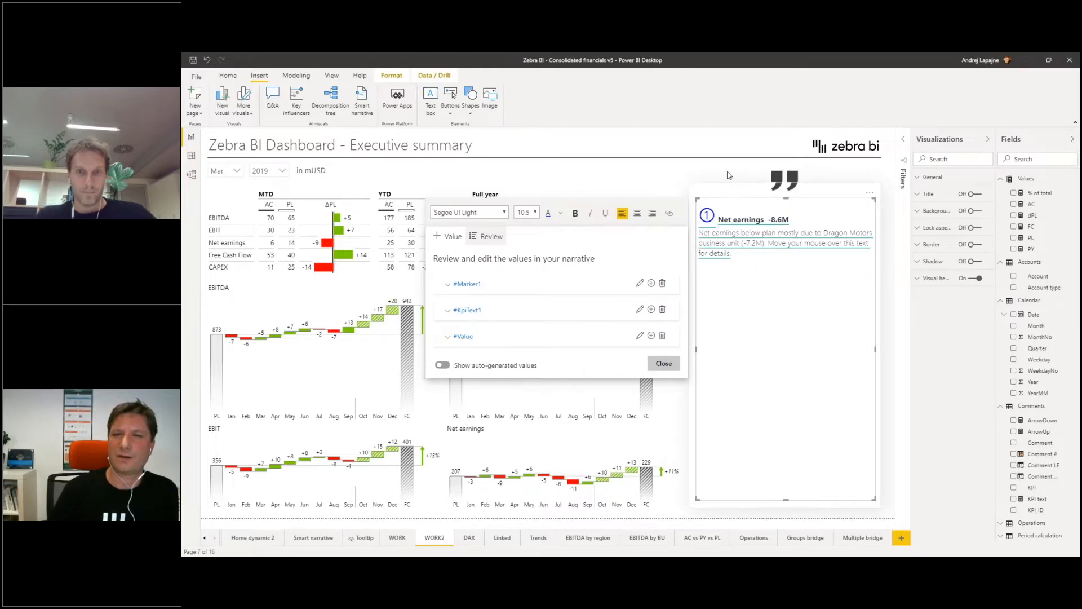
# - Open the Smart narrative page and examine the fonts and sizes of its Net earnings heading, arrow and amount
pyautogui.click(759, 249)
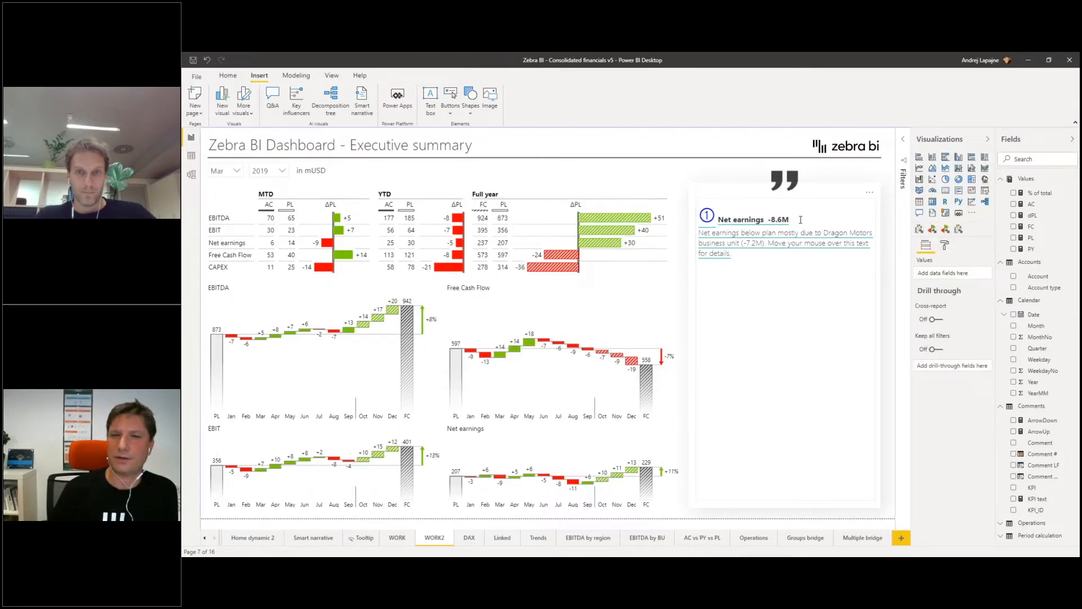
pyautogui.click(800, 219)
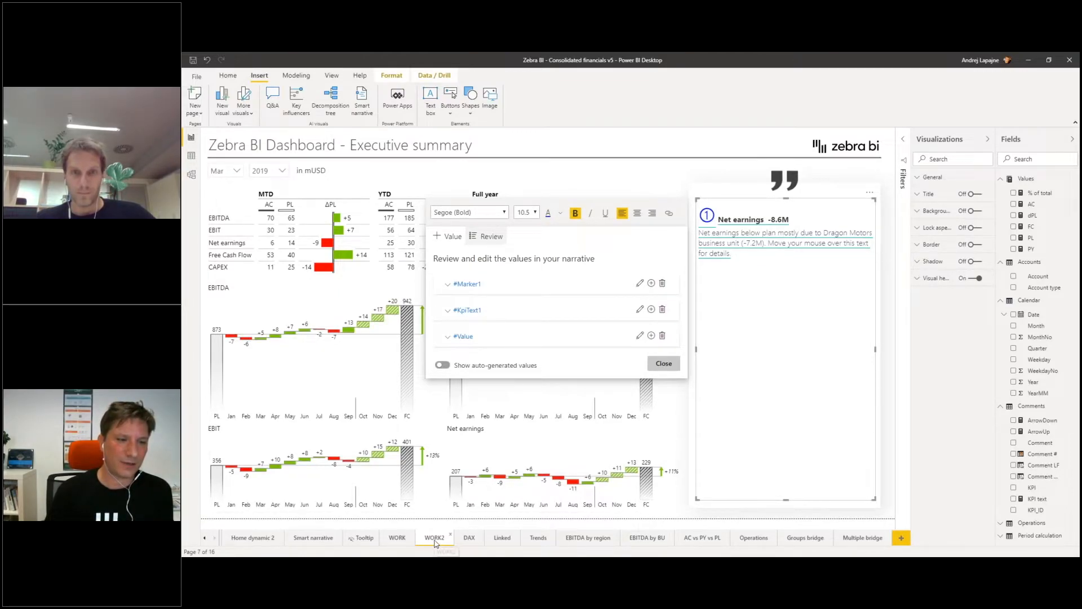
pyautogui.click(319, 543)
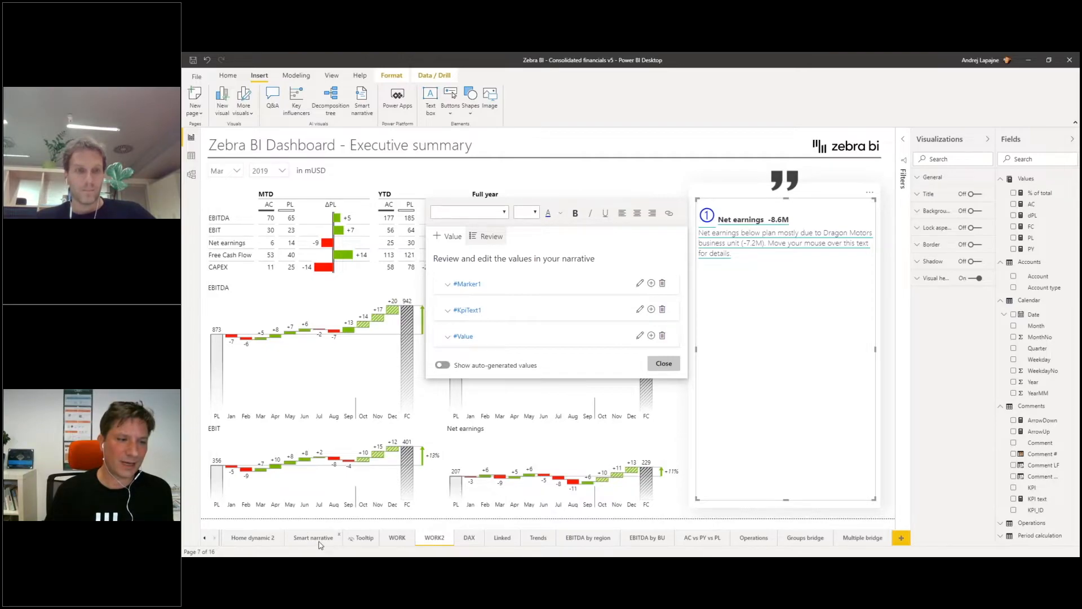
pyautogui.click(319, 544)
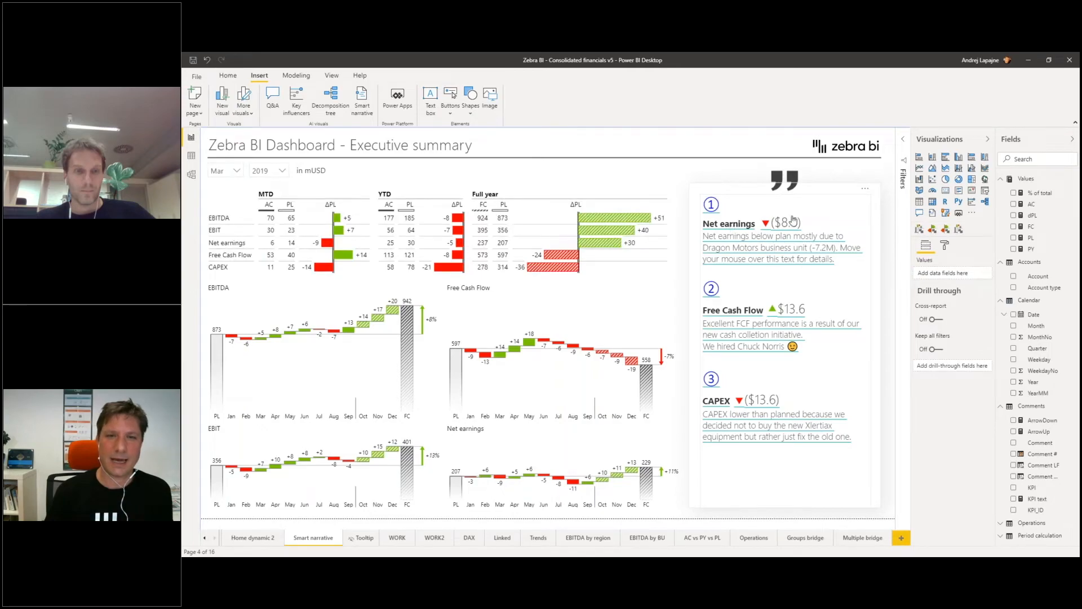
pyautogui.click(799, 197)
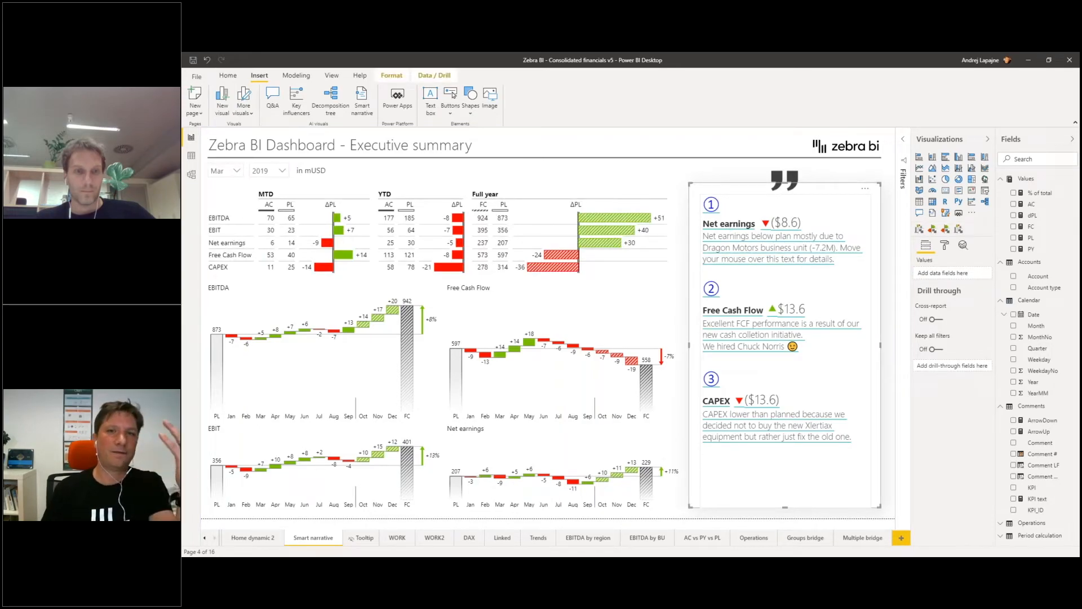
pyautogui.click(740, 226)
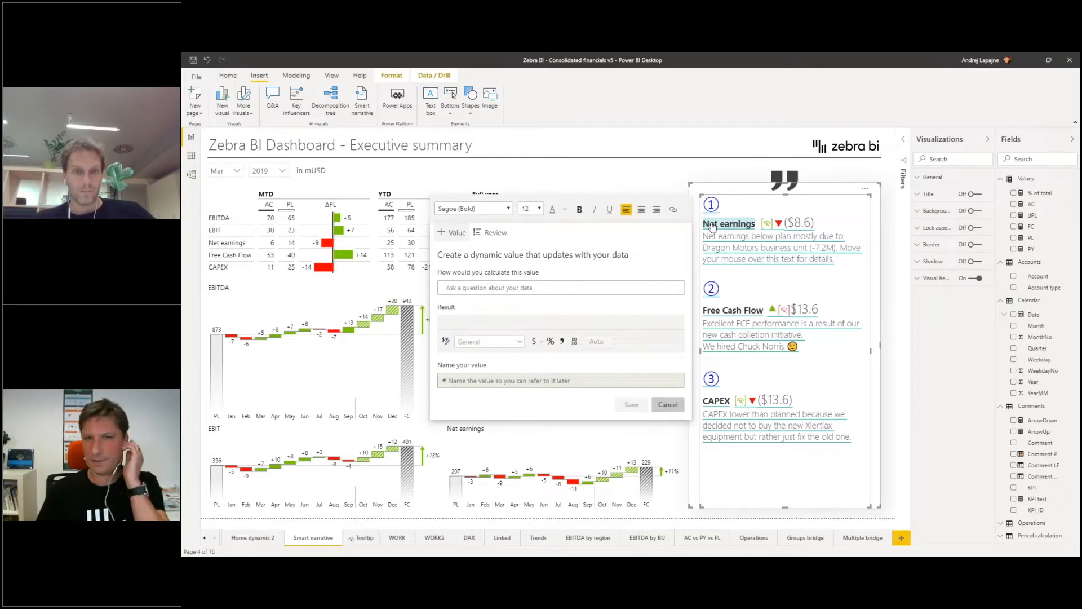
pyautogui.click(821, 225)
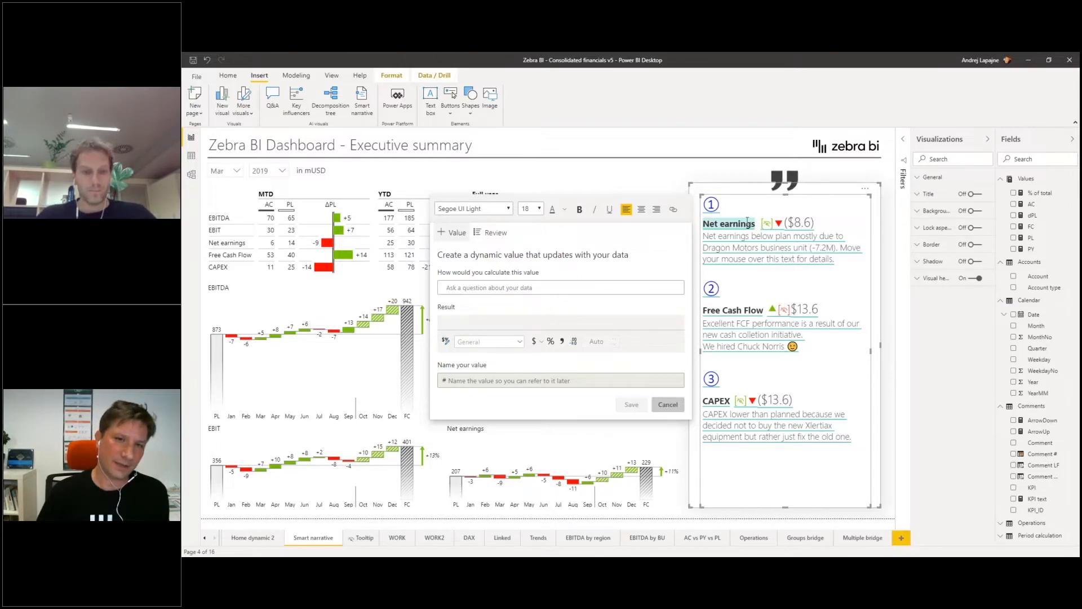
pyautogui.click(803, 225)
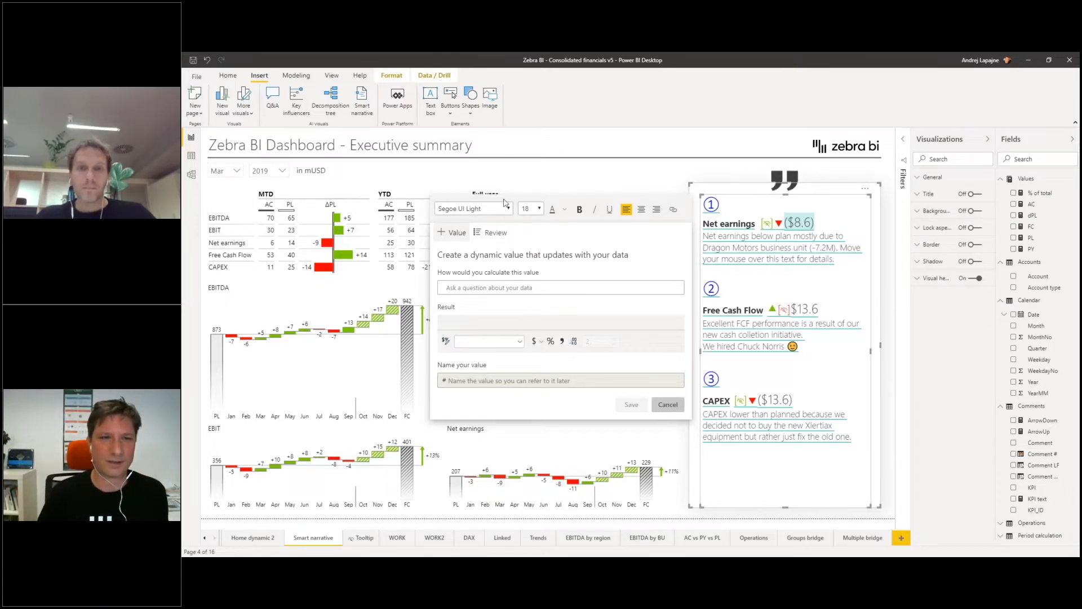
pyautogui.click(728, 227)
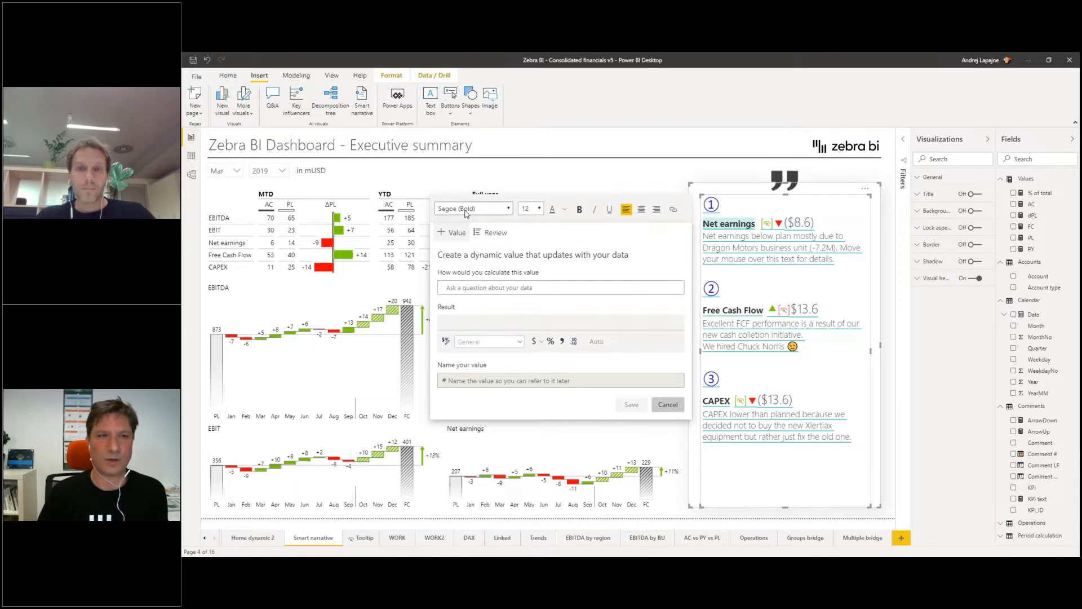
pyautogui.click(780, 225)
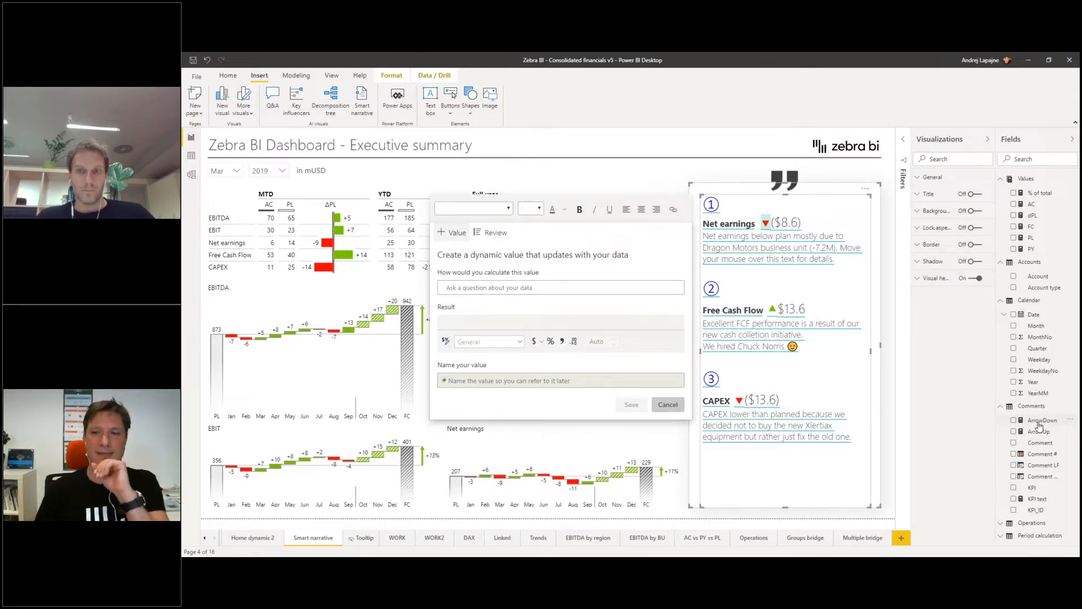
# - Inspect the ArrowDown measure's formula, reading its dPL condition and the arrow symbol it returns
pyautogui.click(1040, 422)
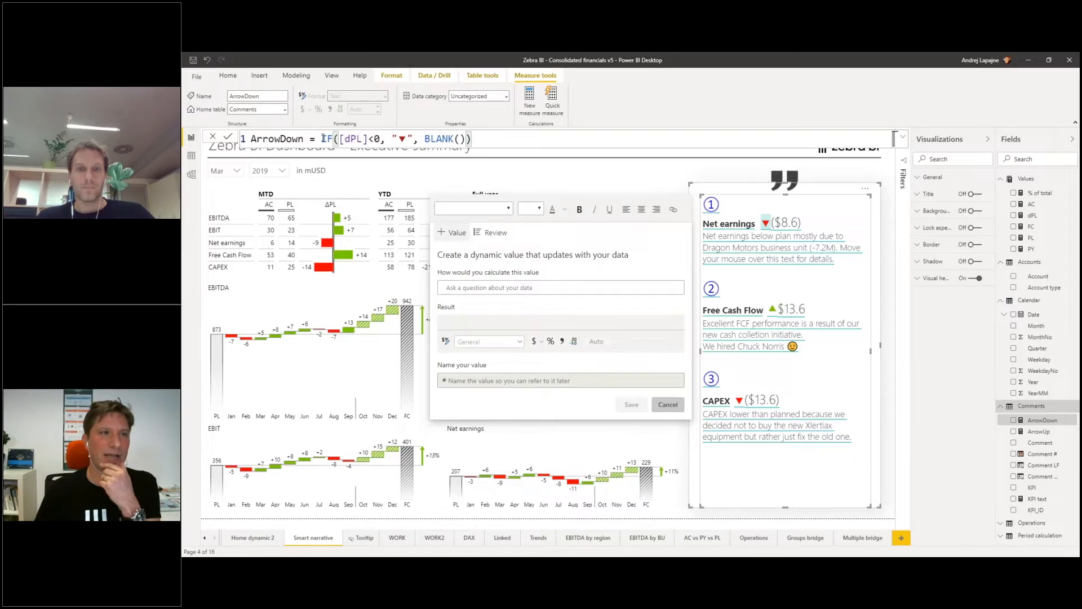
pyautogui.moveTo(321, 139); pyautogui.dragTo(381, 138)
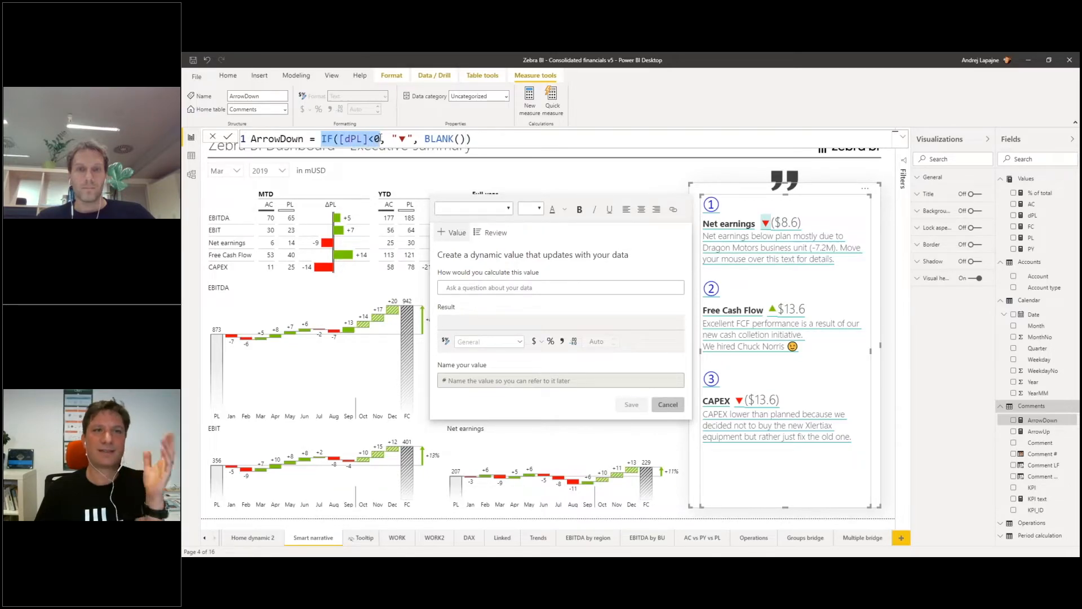
pyautogui.click(371, 138)
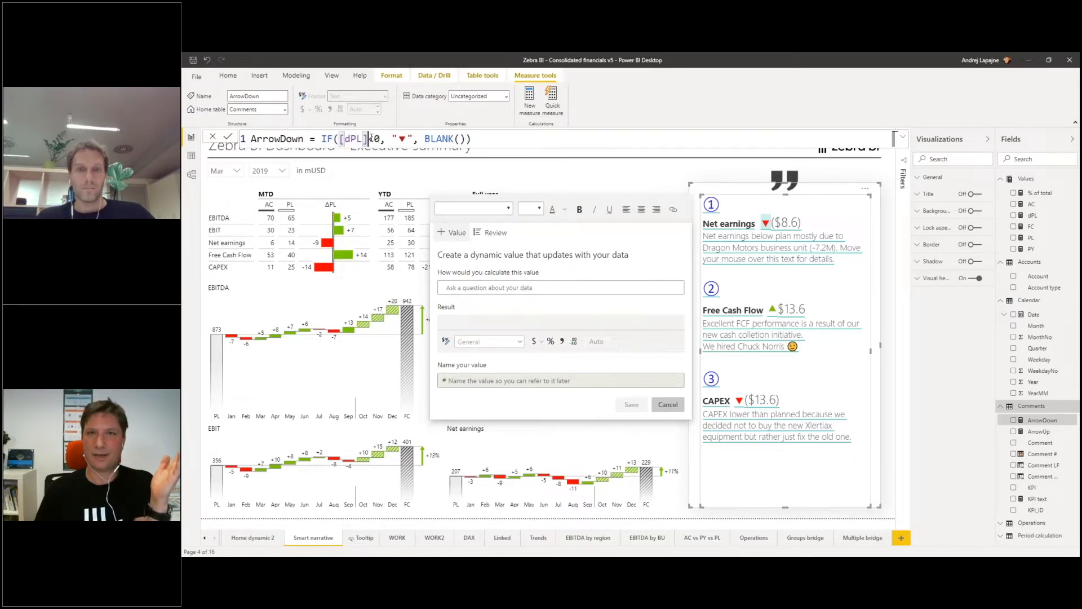
pyautogui.moveTo(391, 138); pyautogui.dragTo(413, 138)
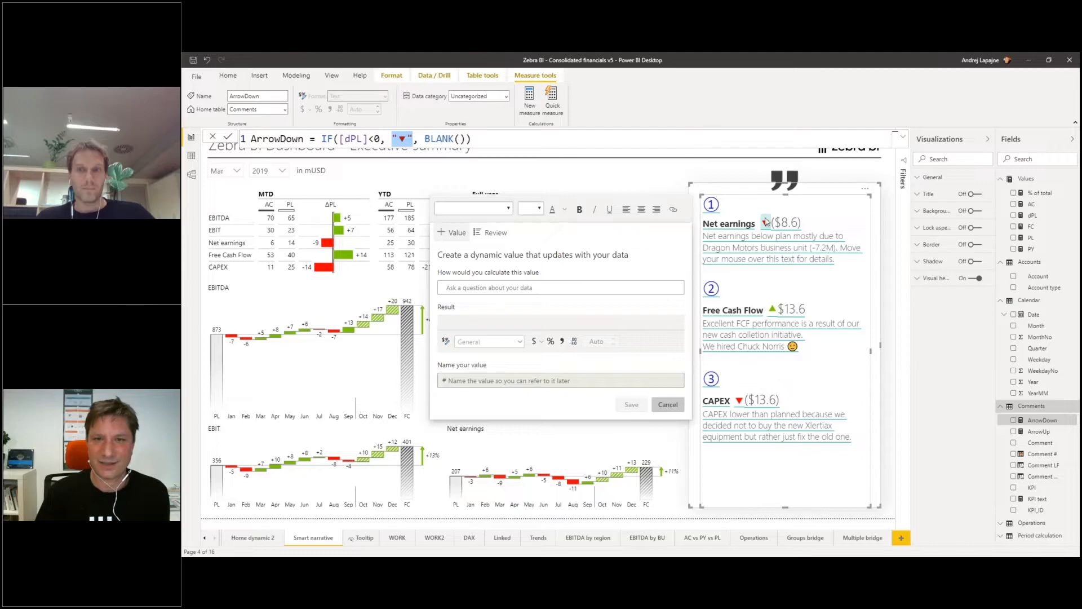
pyautogui.click(798, 223)
pyautogui.click(824, 225)
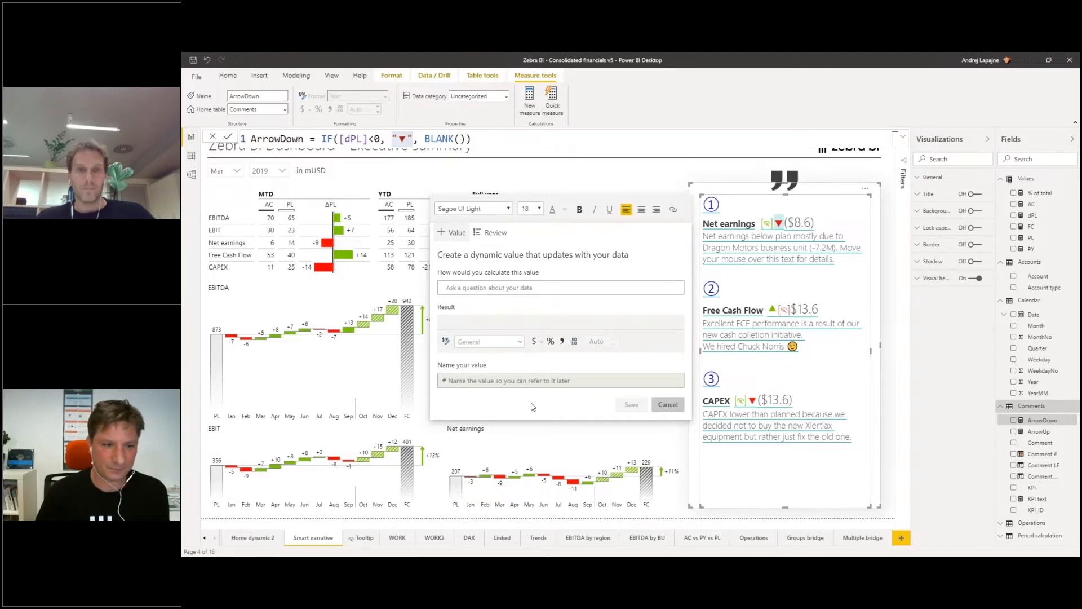
# - On the WORK2 page, add a dynamic value after the KPI text, calculated as "arrow up where comment is 1", and save it as arrUp1
pyautogui.click(433, 538)
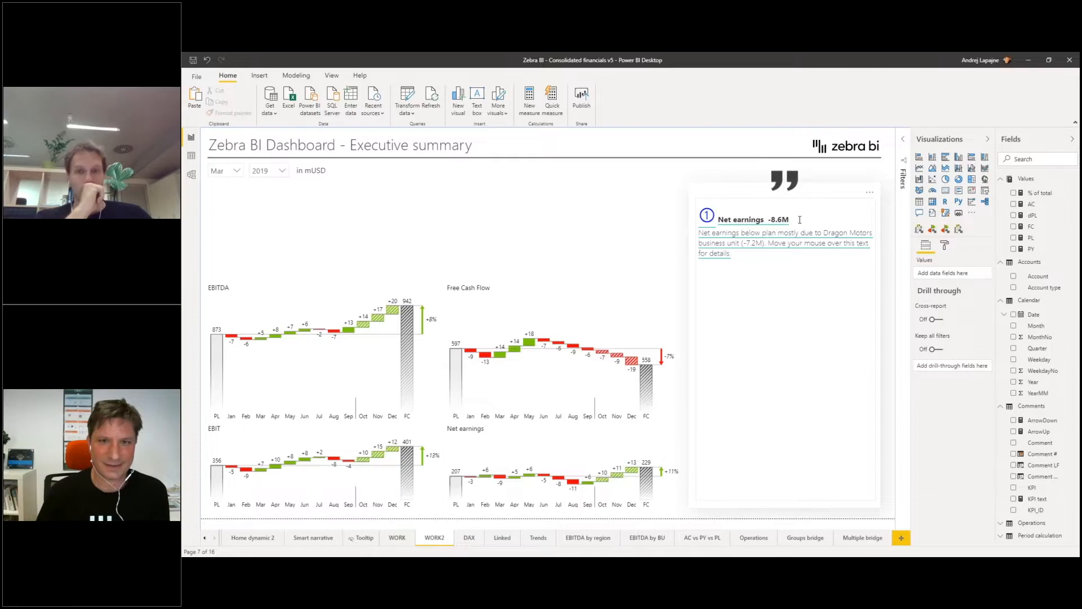
pyautogui.click(787, 221)
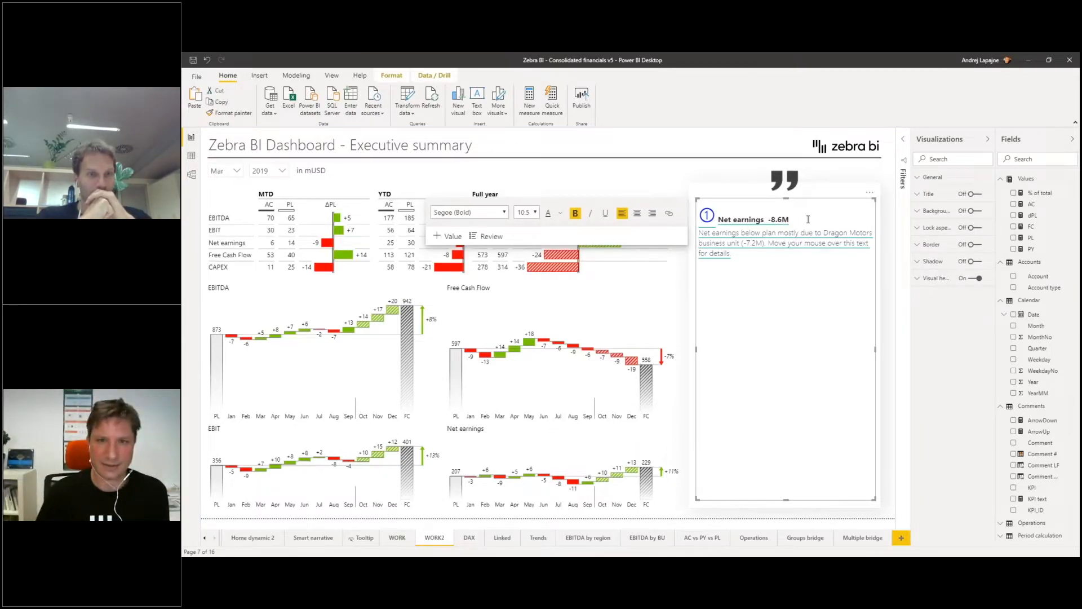
pyautogui.click(797, 263)
pyautogui.hotkey('ctrl', 'Home')
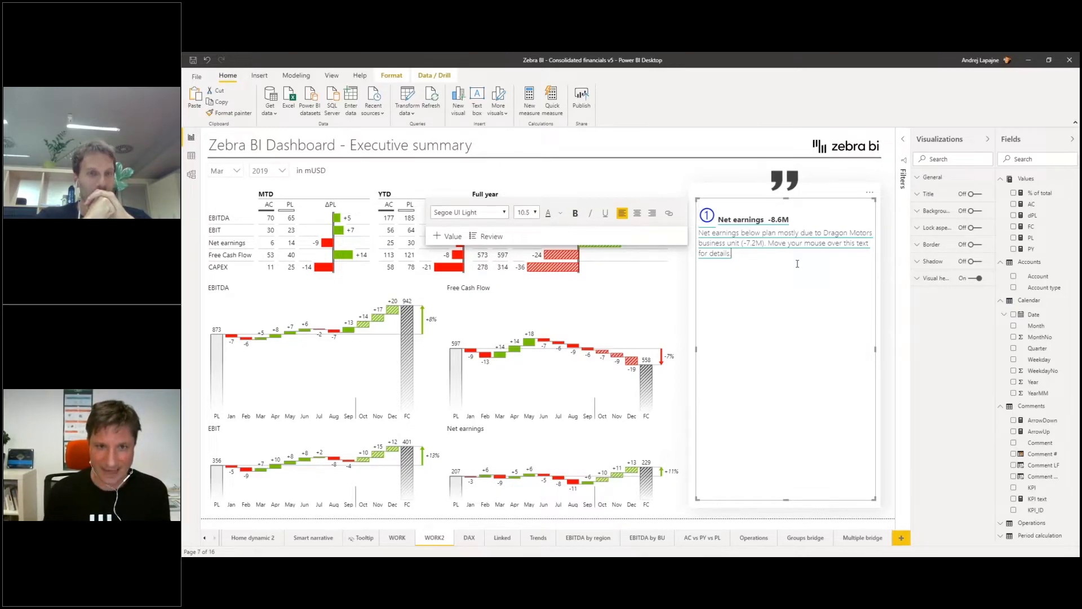
pyautogui.press('Left')
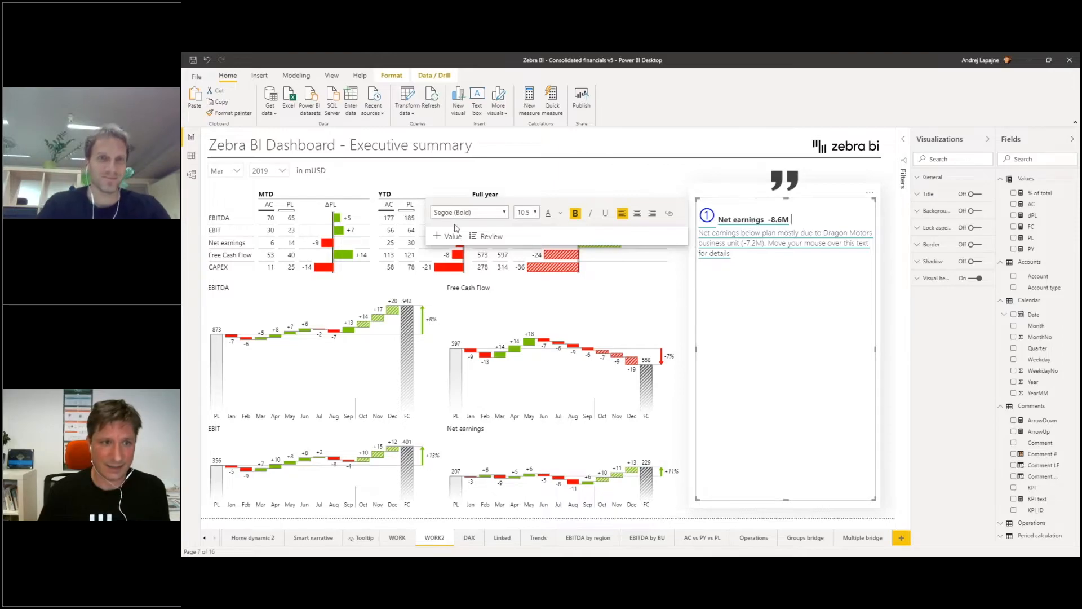
pyautogui.click(446, 238)
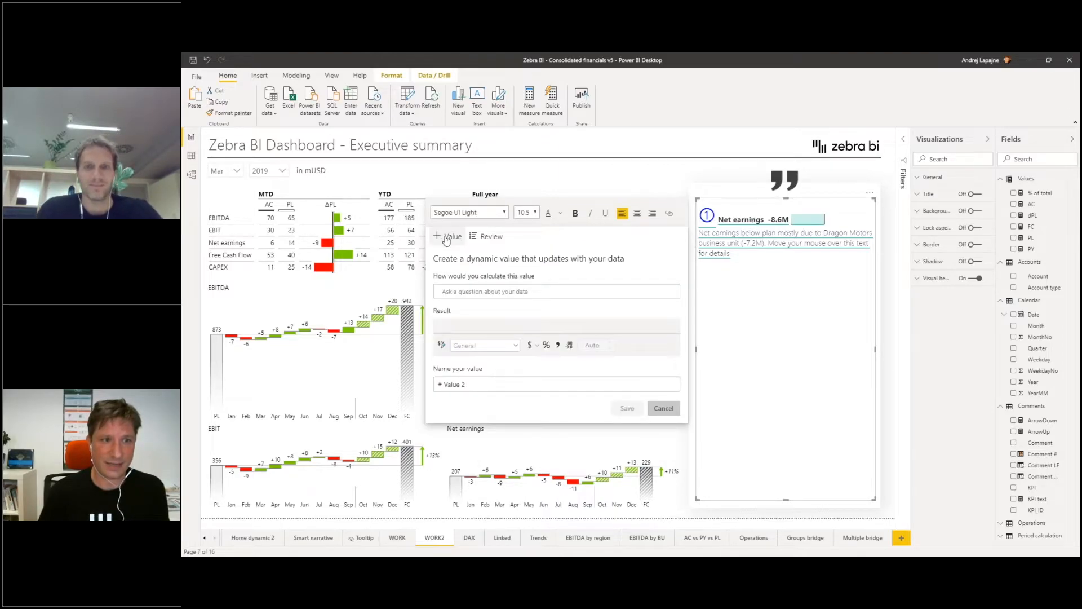
pyautogui.click(470, 294)
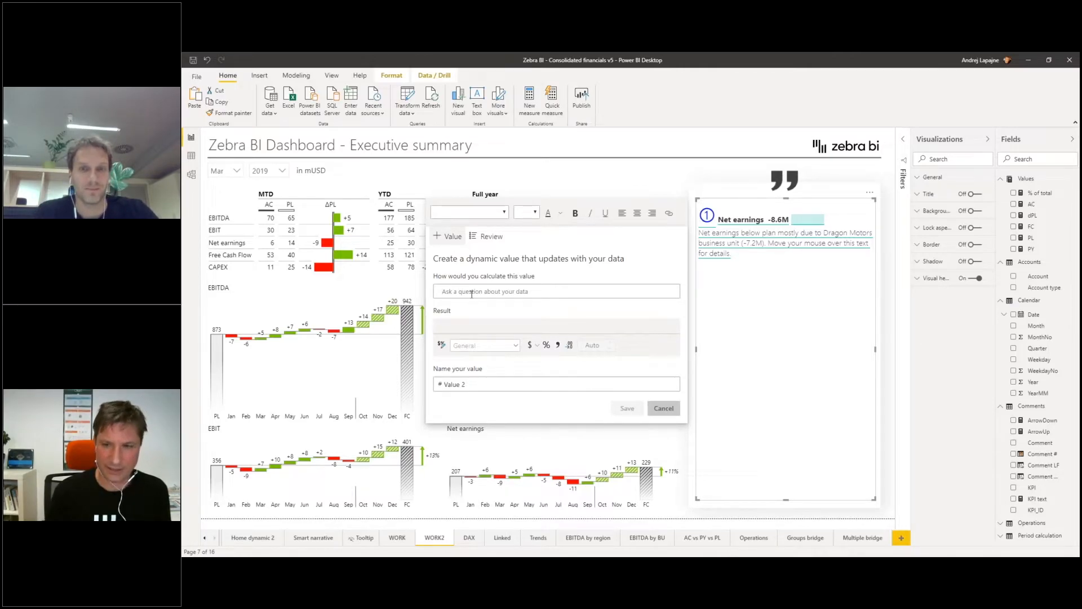
pyautogui.write('arrow')
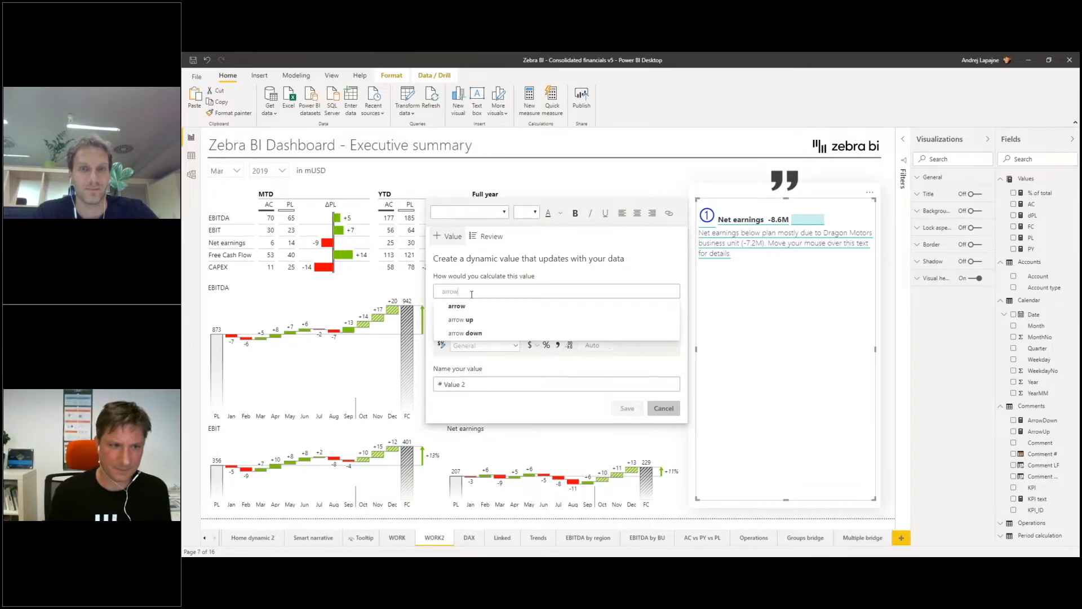
pyautogui.click(461, 320)
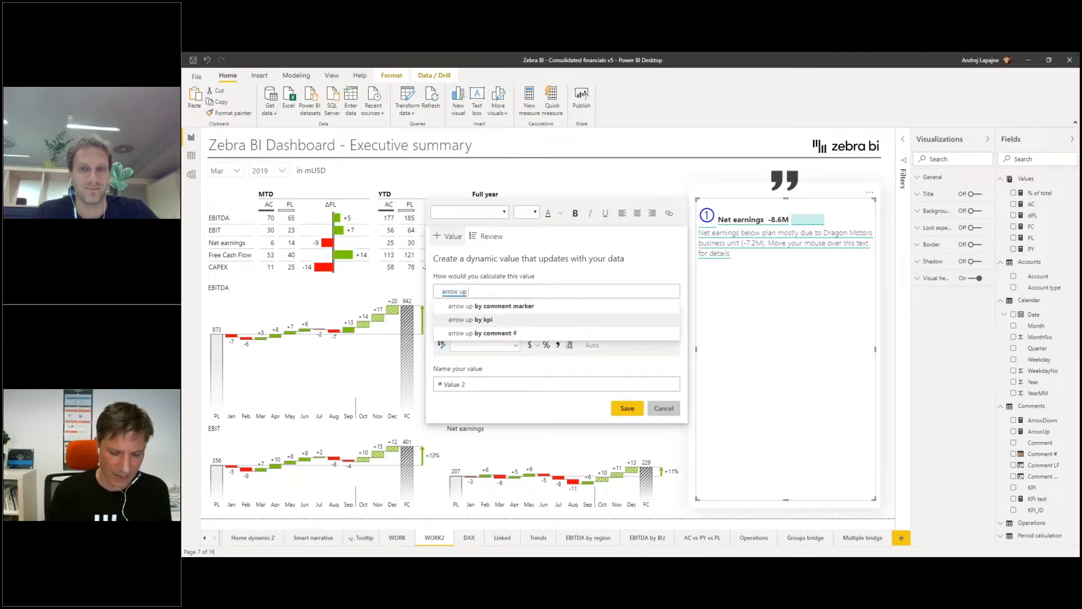
pyautogui.write('where comment is 1')
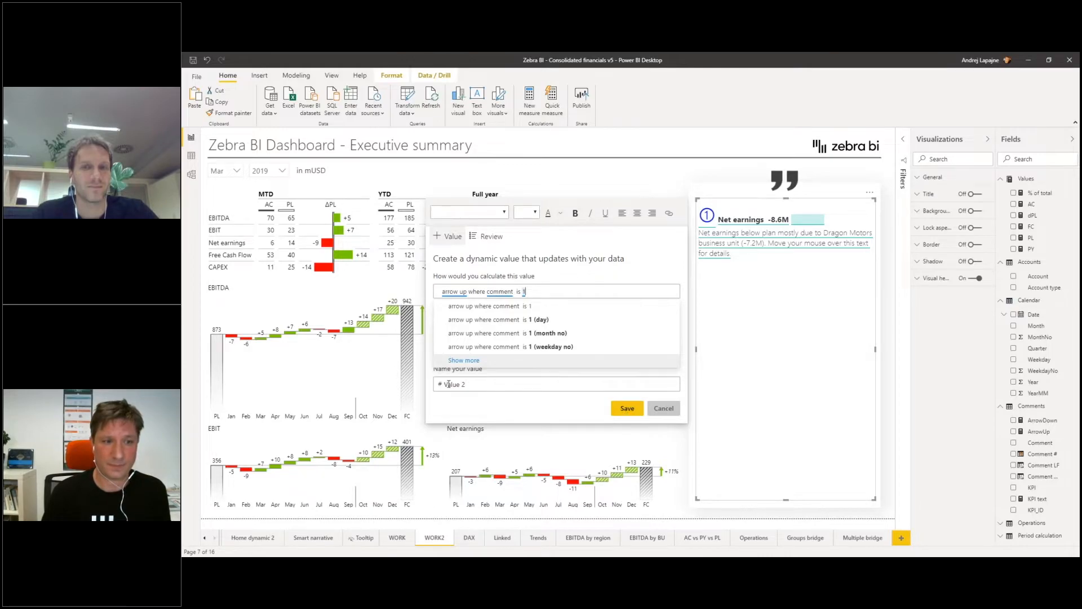
pyautogui.moveTo(445, 384); pyautogui.dragTo(473, 384)
pyautogui.write('arrUp1')
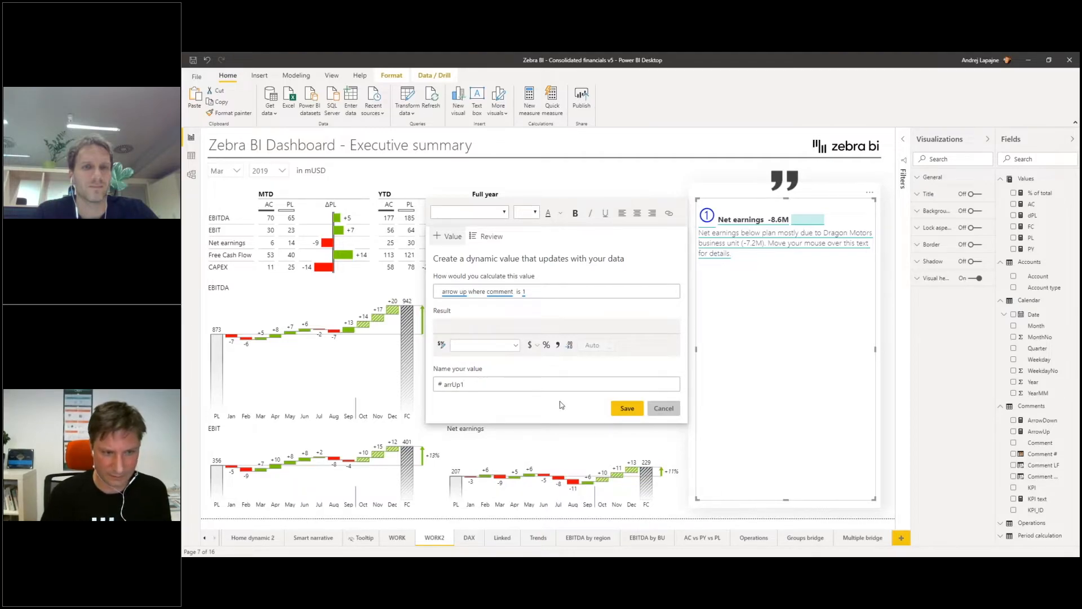
pyautogui.click(624, 407)
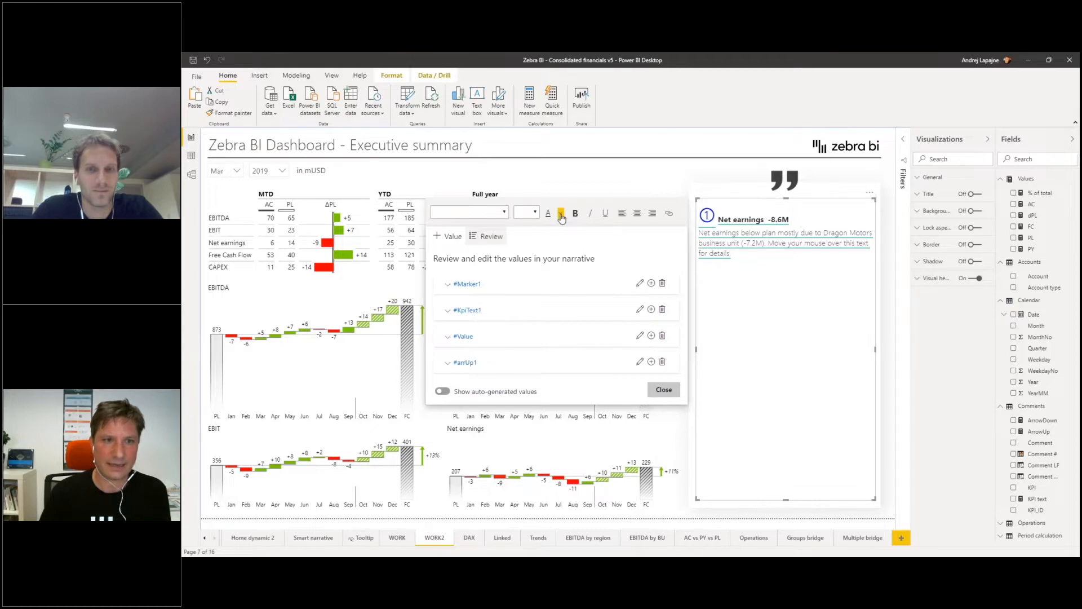
# - Apply the teal theme color to the arrUp1 value at the end of the Net earnings line
pyautogui.click(561, 214)
pyautogui.click(821, 216)
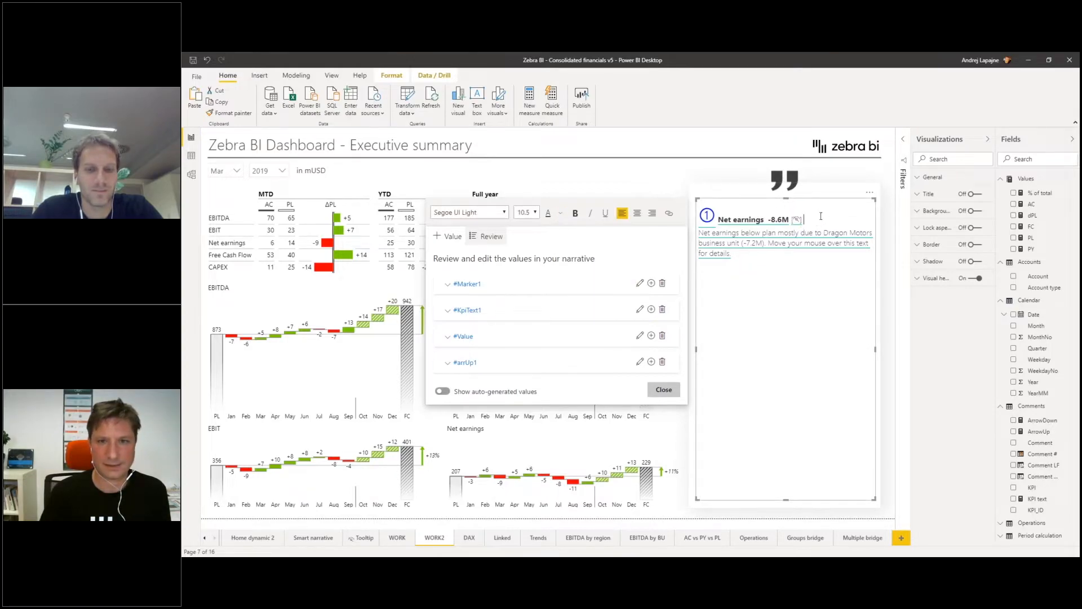
pyautogui.hotkey('shift', 'Left')
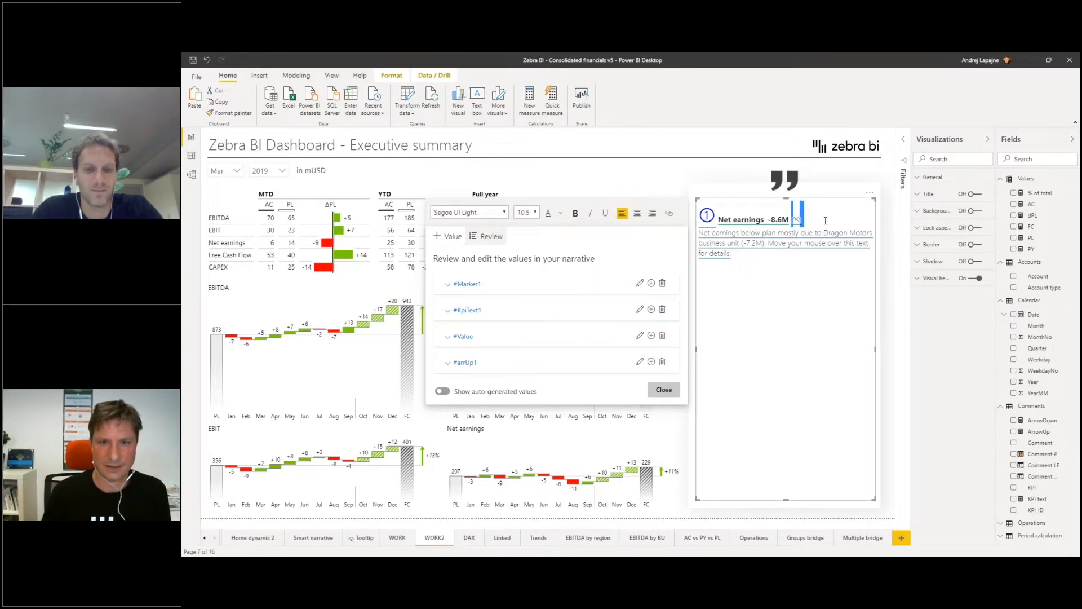
pyautogui.click(561, 217)
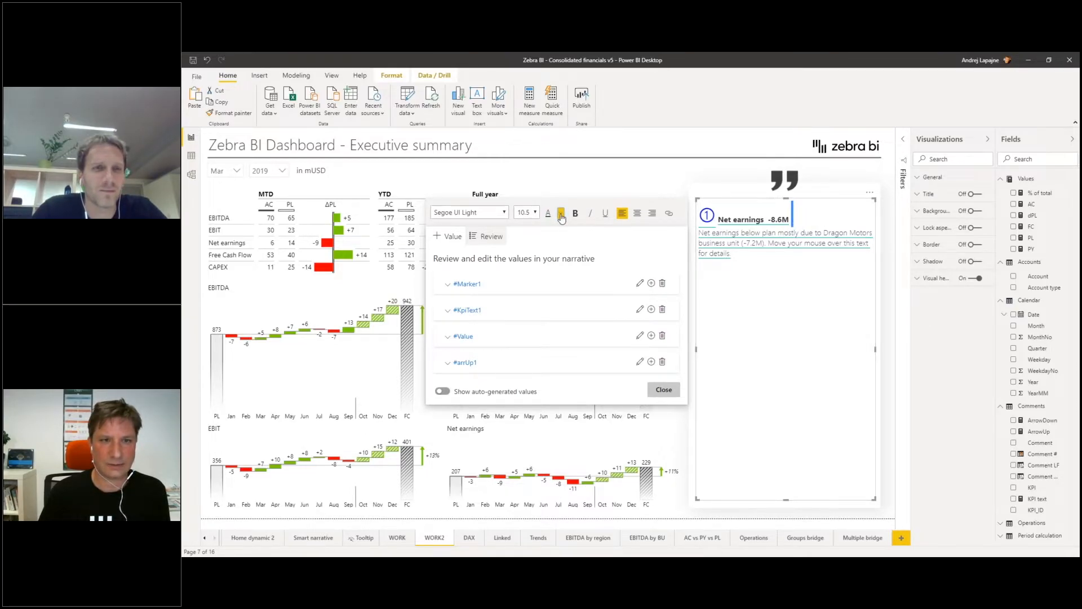
pyautogui.click(560, 216)
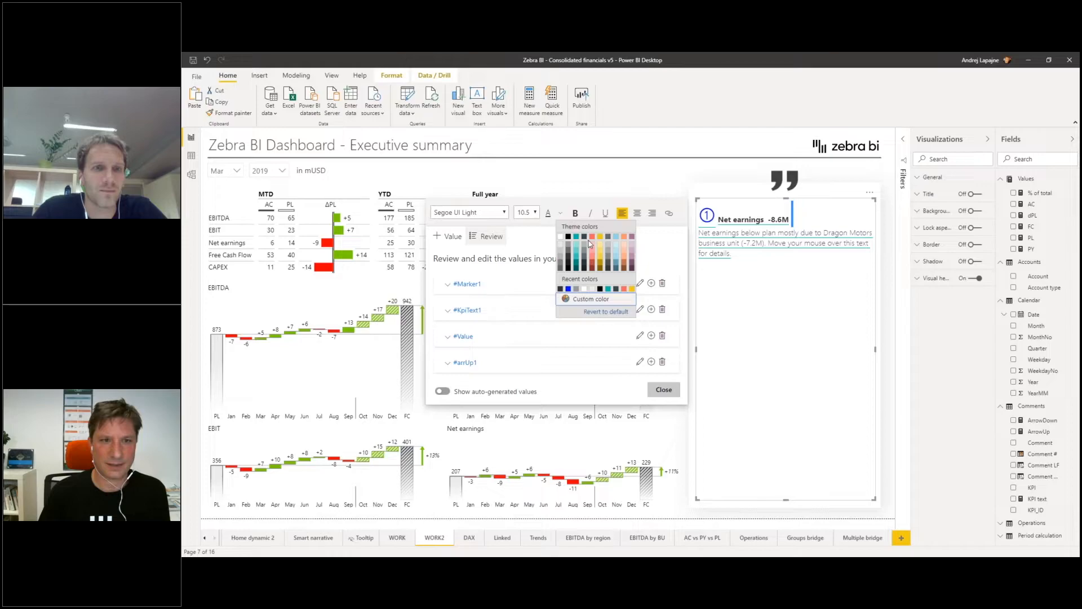
pyautogui.click(576, 238)
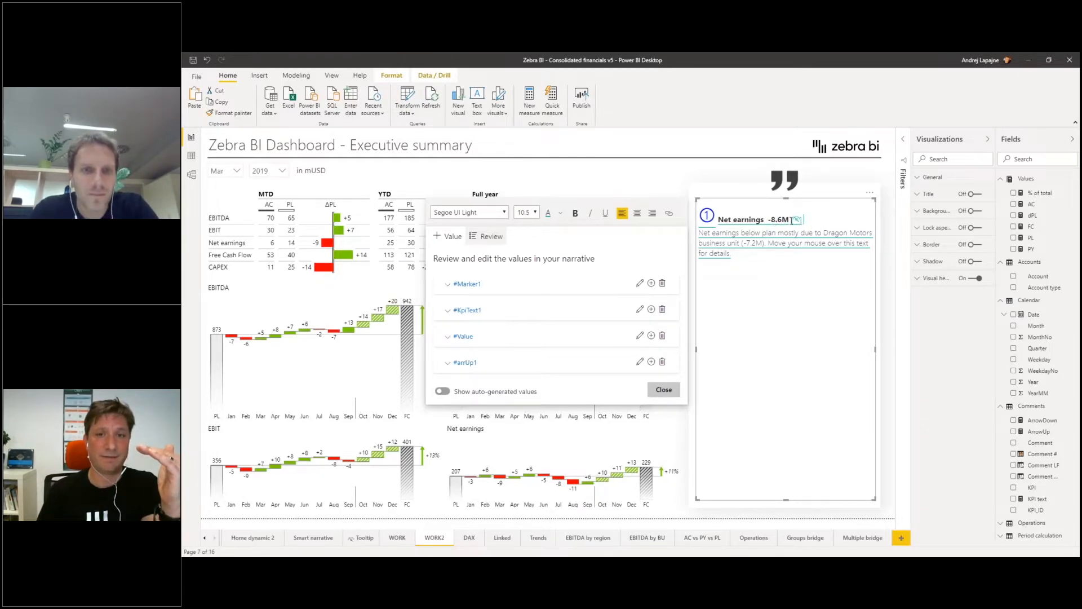
# - Add a dynamic value after the up arrow in the narrative heading, calculated as "arrow down where comment # is 1", and save it
pyautogui.click(445, 237)
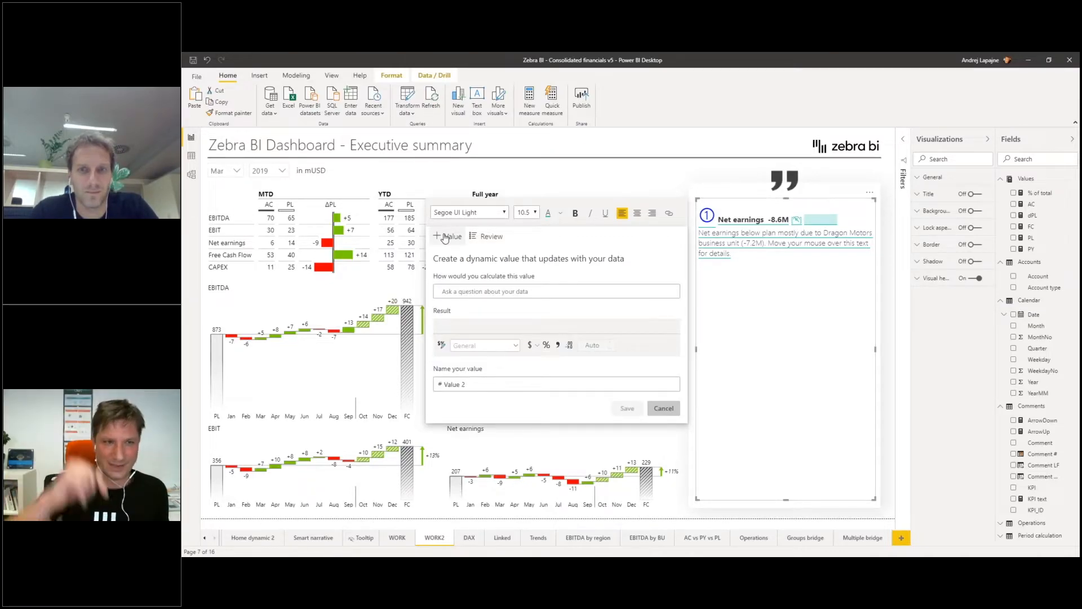
pyautogui.click(452, 289)
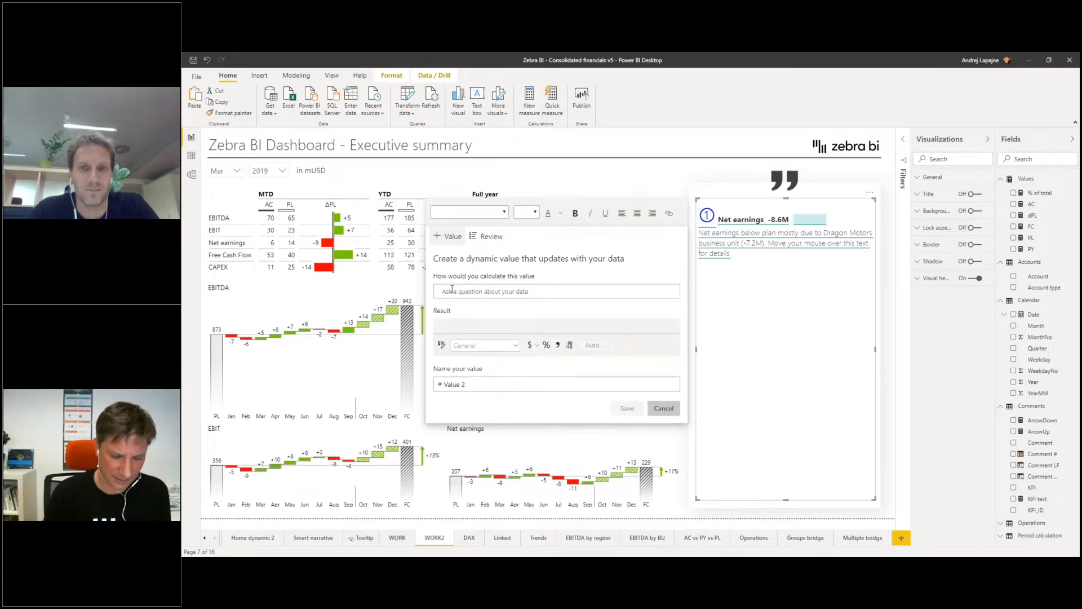
pyautogui.write('arrow')
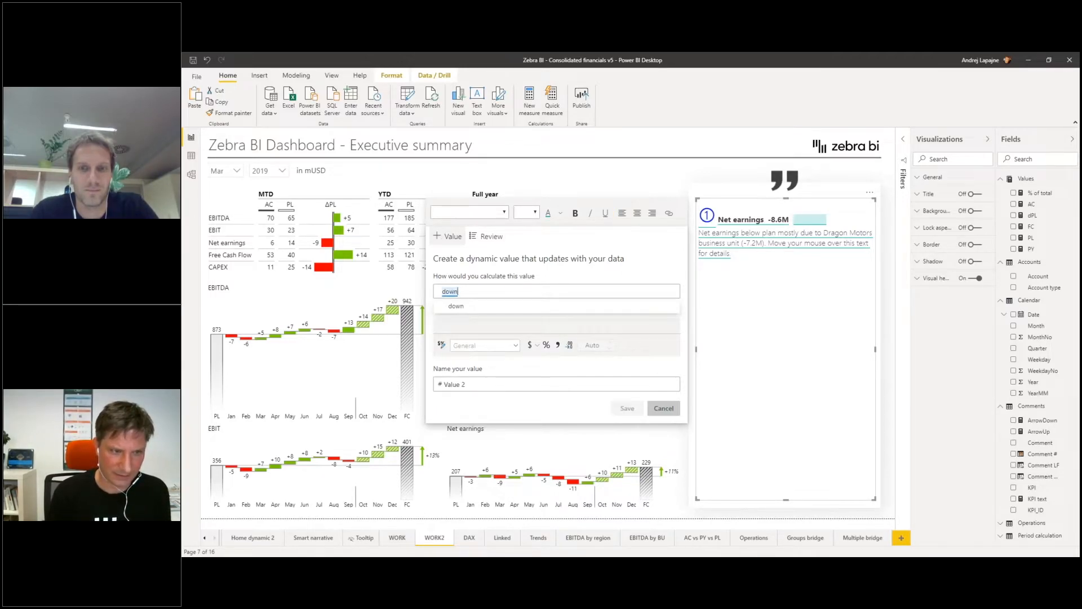
pyautogui.press('BackSpace')
pyautogui.press('BackSpace')
pyautogui.press('BackSpace')
pyautogui.press('BackSpace')
pyautogui.press('BackSpace')
pyautogui.write('arrow down')
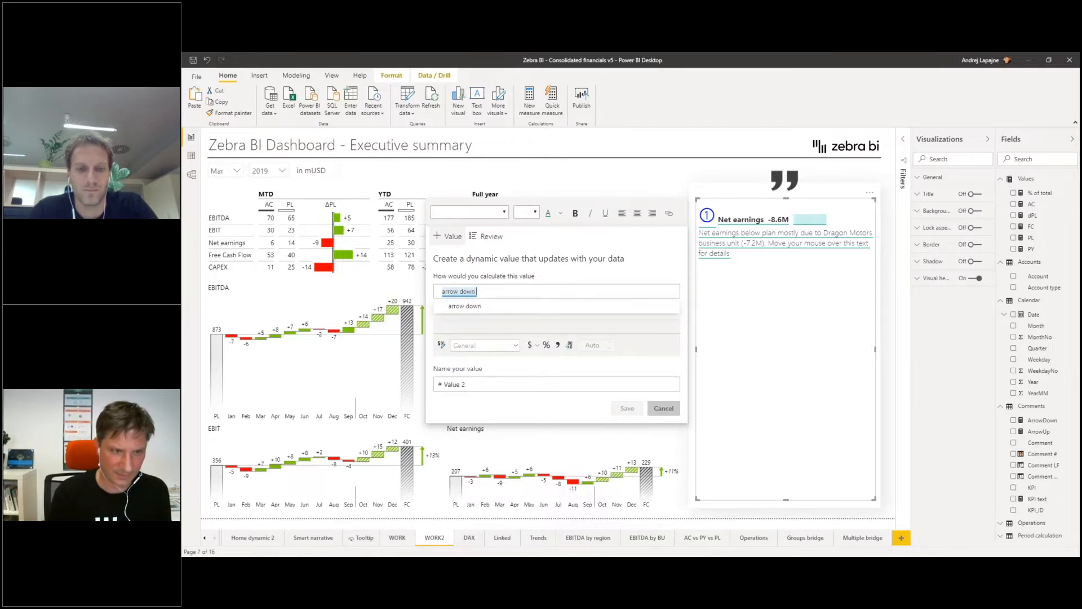
pyautogui.write(' where comment')
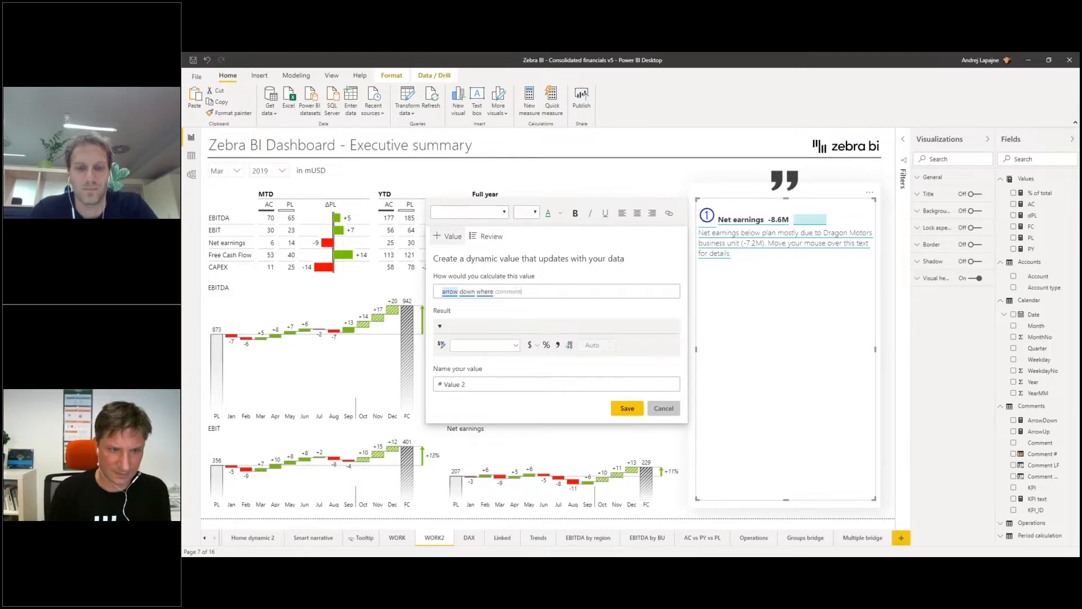
pyautogui.write(' # is 1')
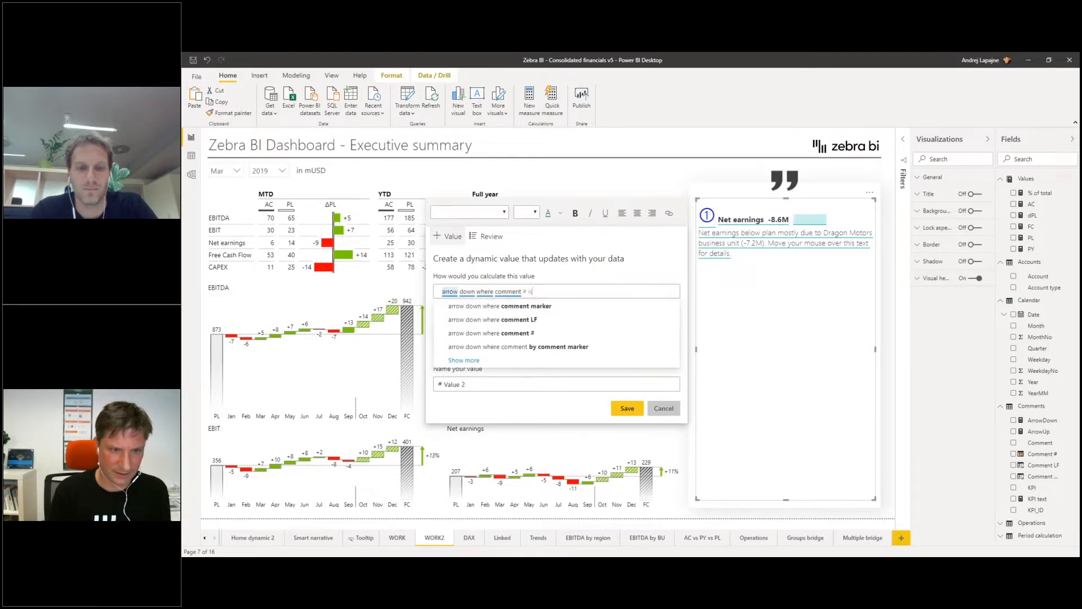
pyautogui.click(625, 408)
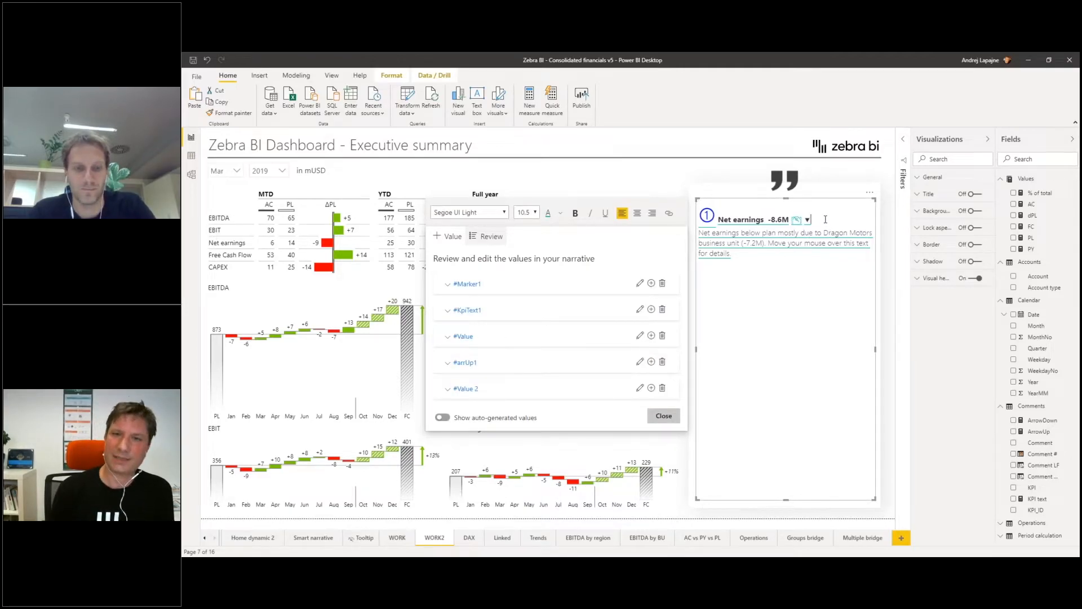
# - Apply the red theme color to the down-arrow value at the end of the Net earnings line
pyautogui.hotkey('shift', 'Left')
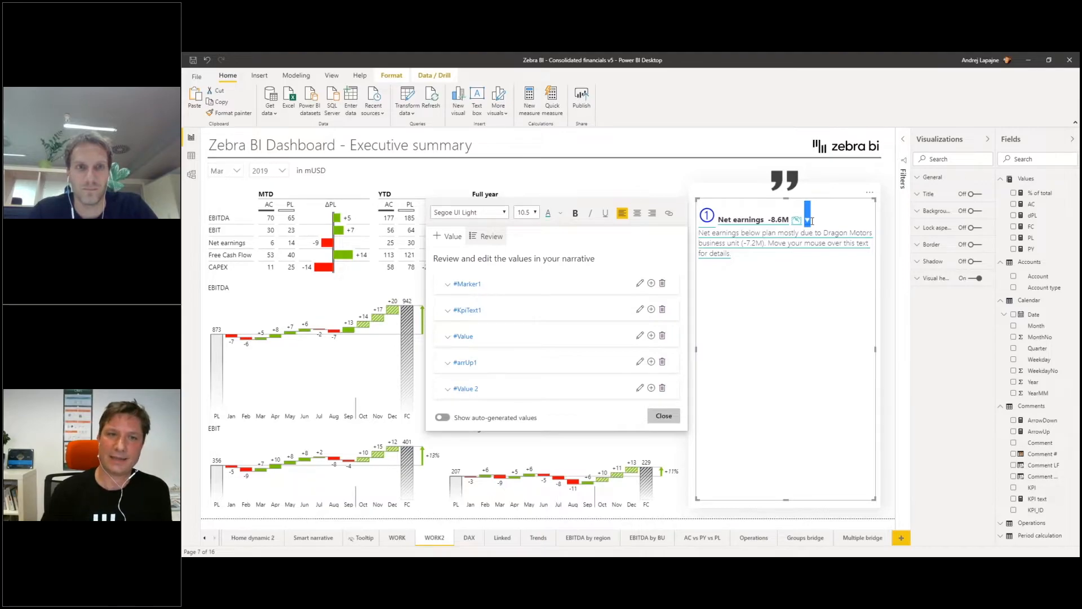
pyautogui.click(562, 215)
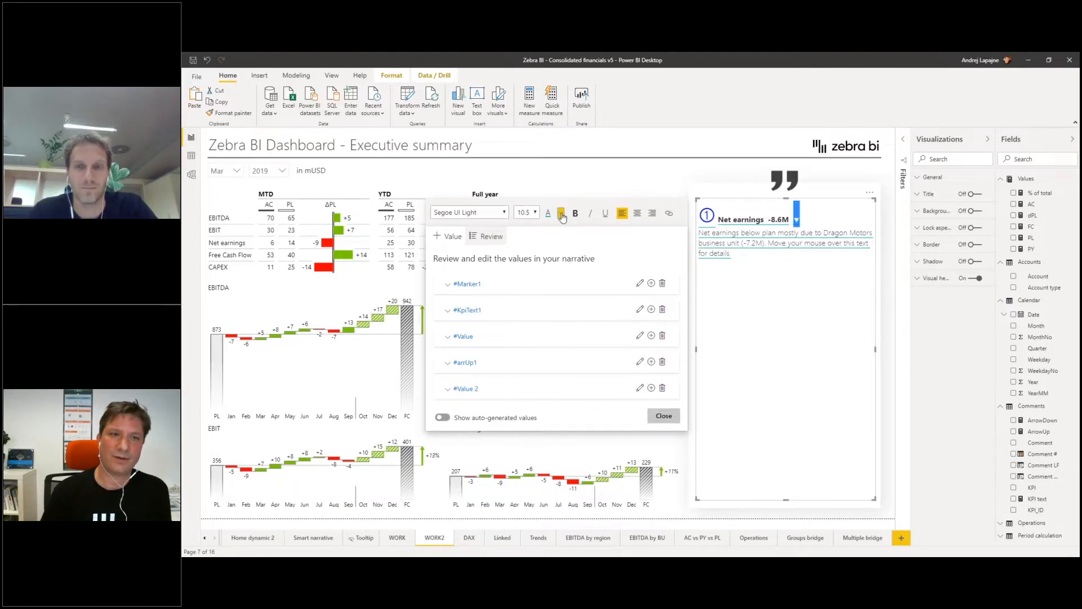
pyautogui.click(561, 215)
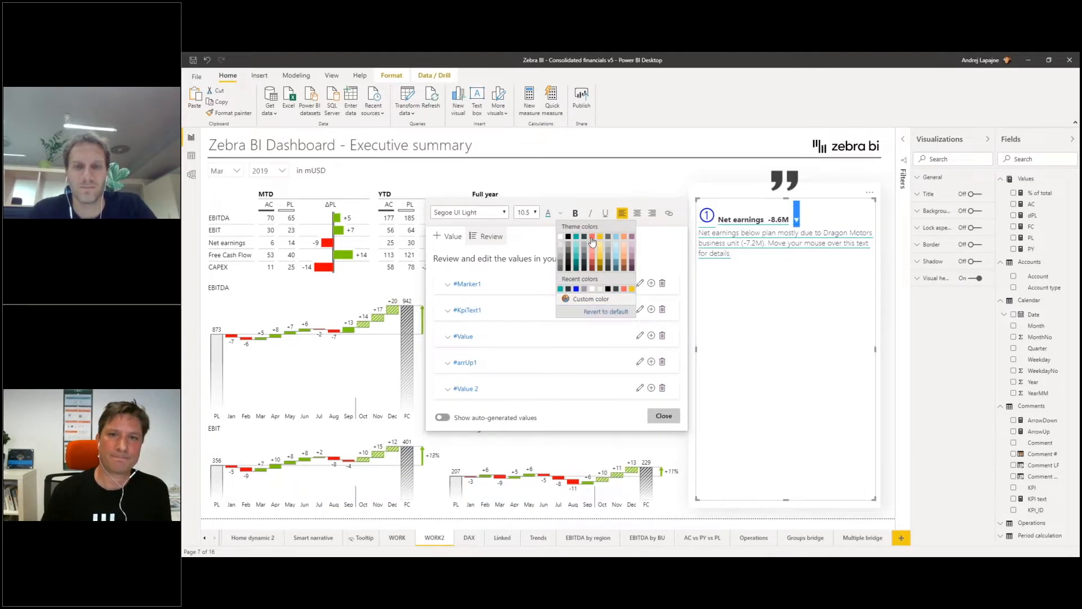
pyautogui.click(591, 241)
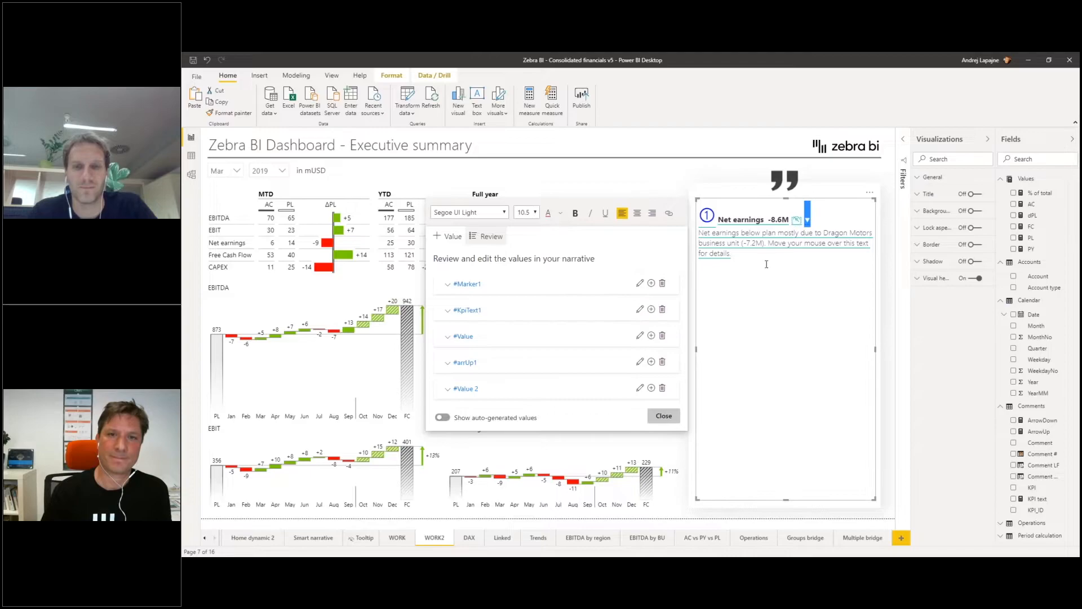
# - Inspect the formula of the ArrowDown measure in the Comments table, and return to the narrative text
pyautogui.click(734, 191)
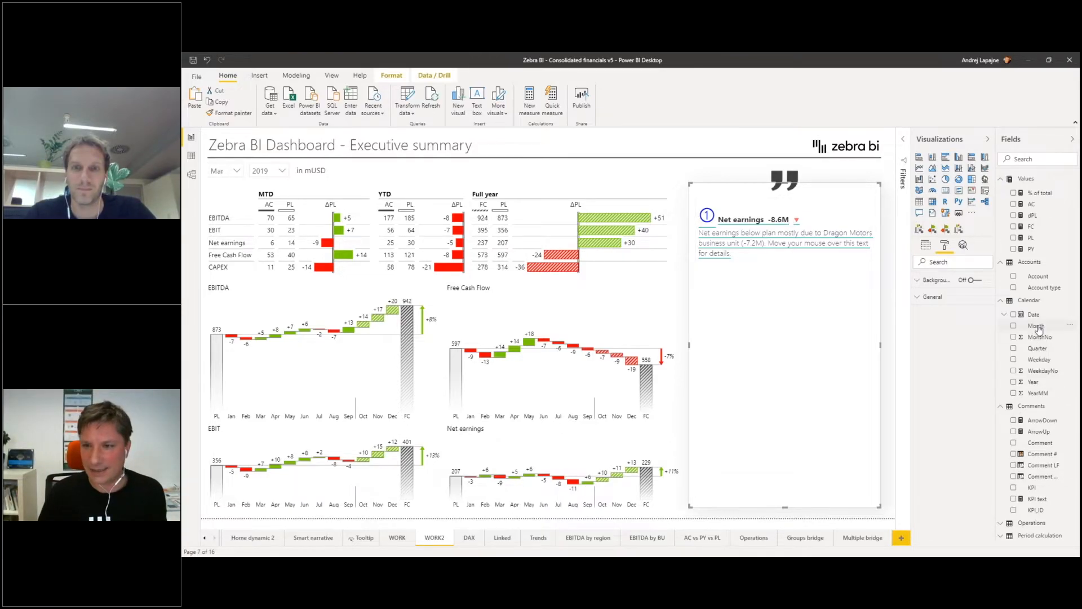
pyautogui.click(1041, 420)
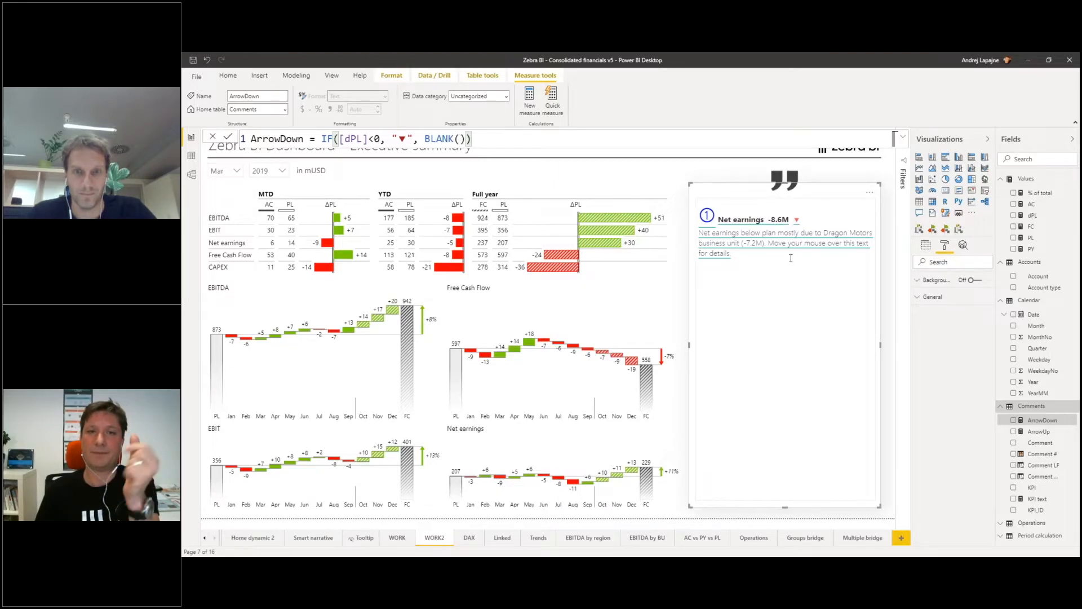
pyautogui.click(785, 275)
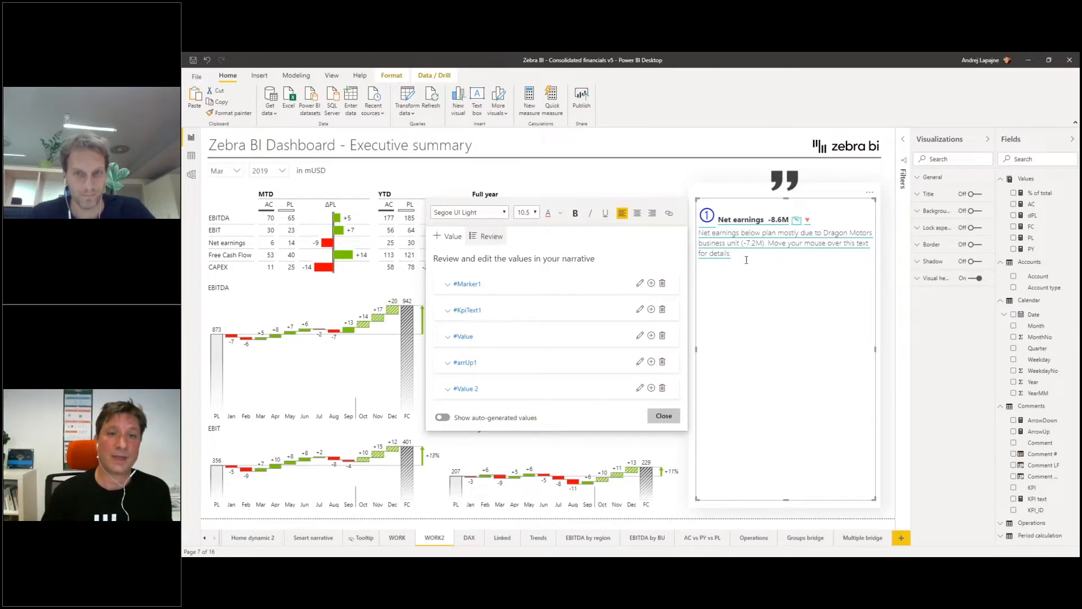
# - Filter the dashboard to Apr to check how the narrative's heading, arrow and comment update
pyautogui.moveTo(740, 256)
pyautogui.mouseDown()
pyautogui.moveTo(719, 248)
pyautogui.moveTo(703, 221)
pyautogui.mouseUp()
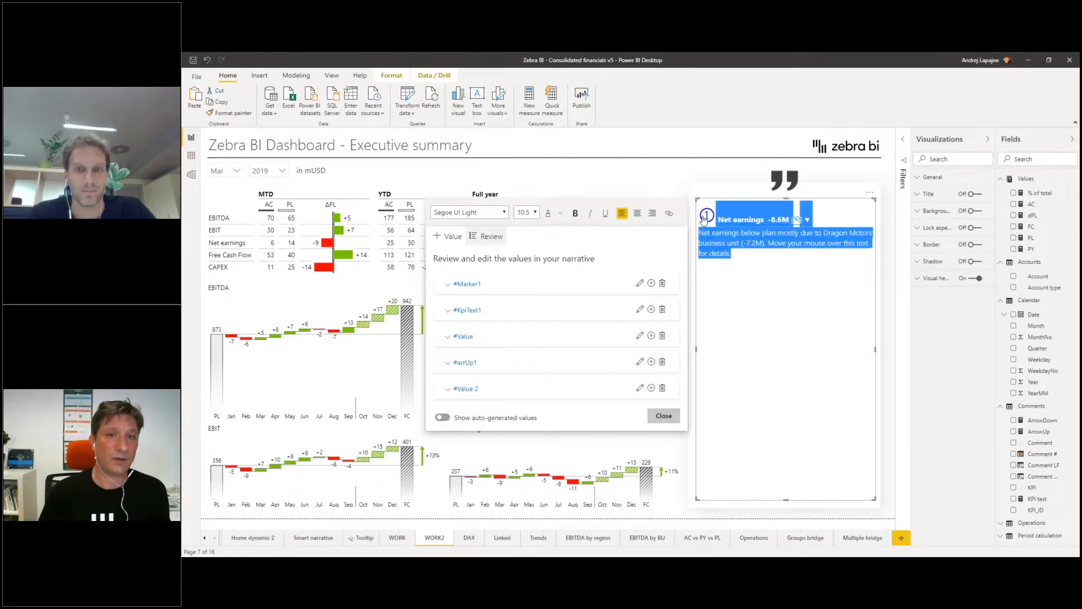
pyautogui.click(670, 176)
pyautogui.click(237, 171)
pyautogui.click(221, 217)
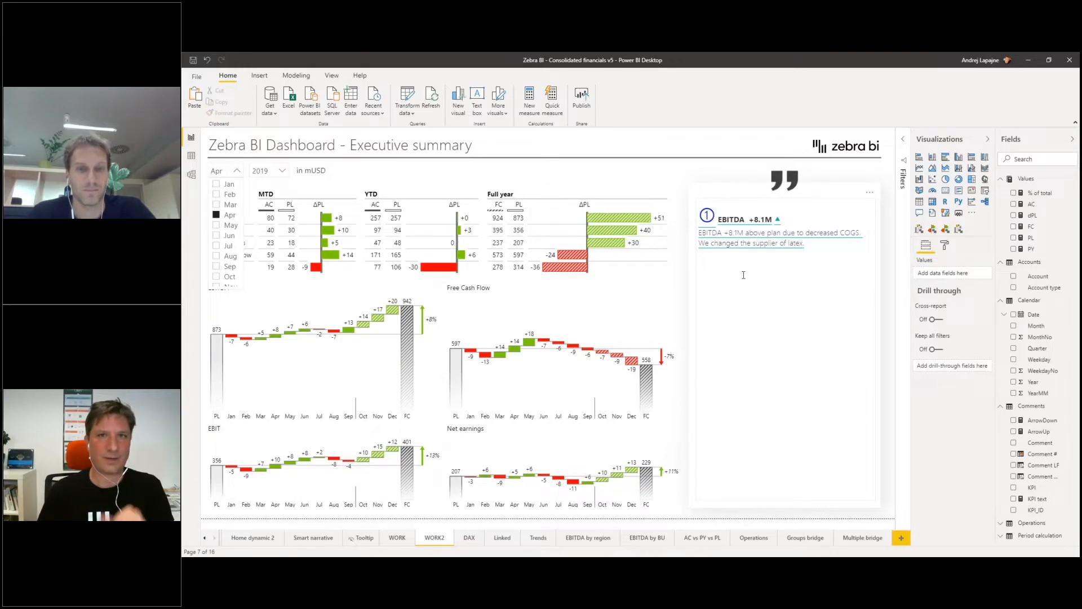
pyautogui.click(789, 273)
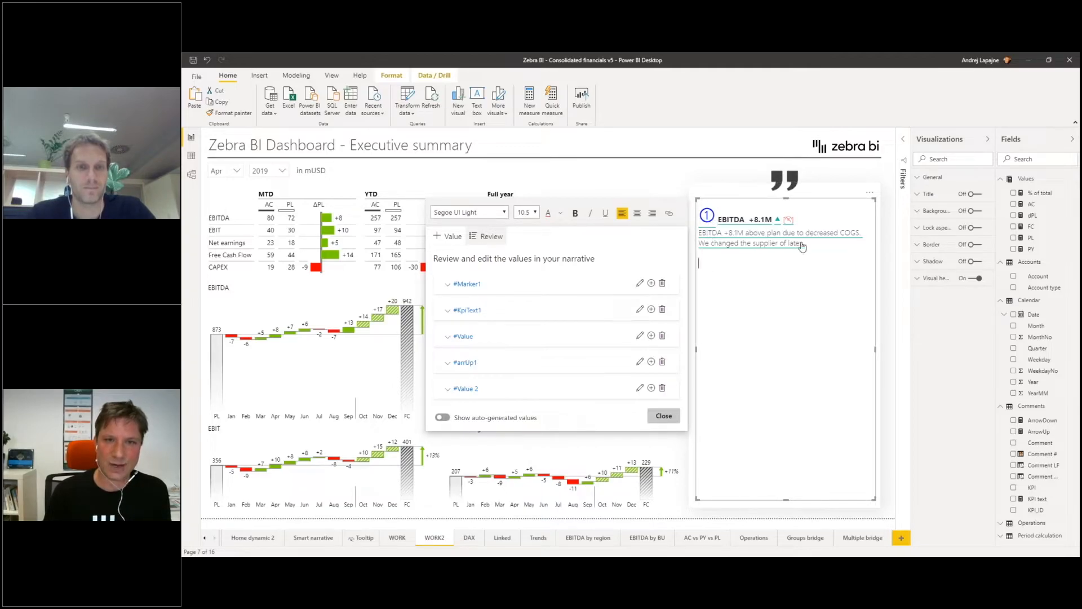
pyautogui.hotkey('ctrl', 'a')
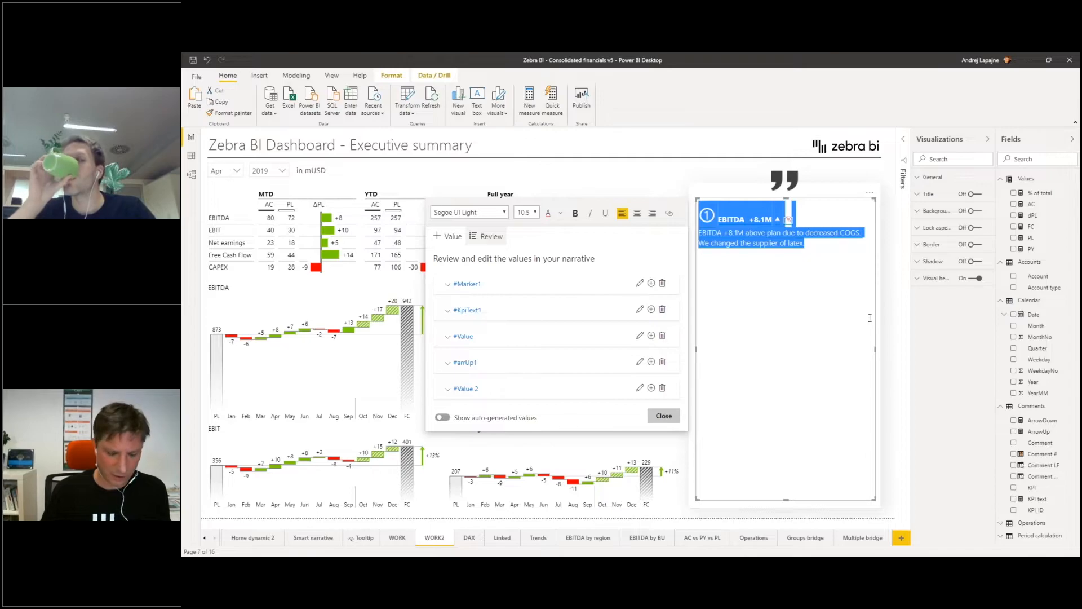
pyautogui.press('Delete')
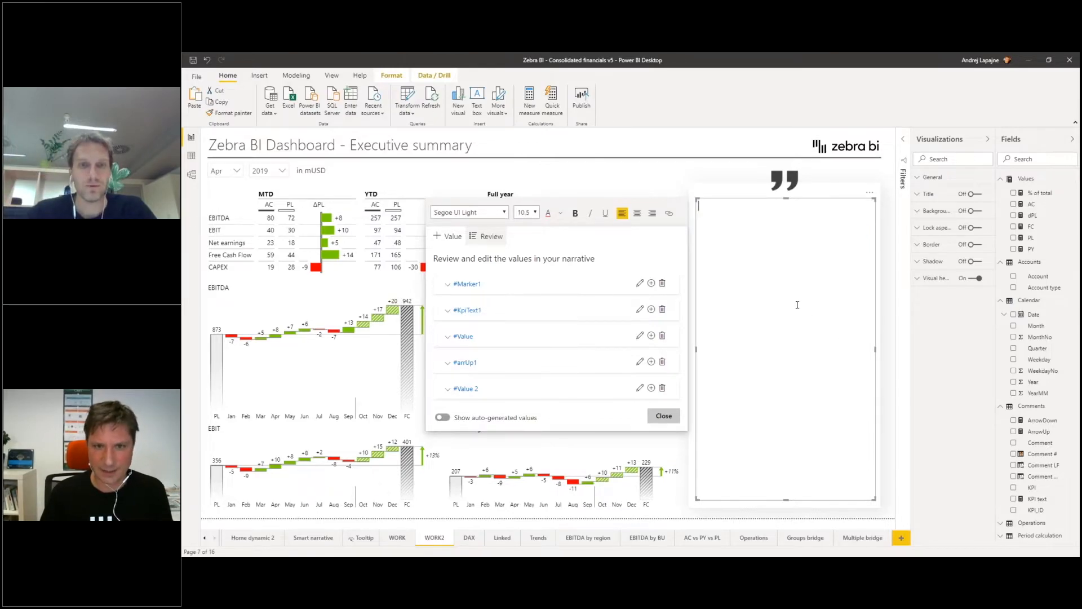
pyautogui.click(207, 60)
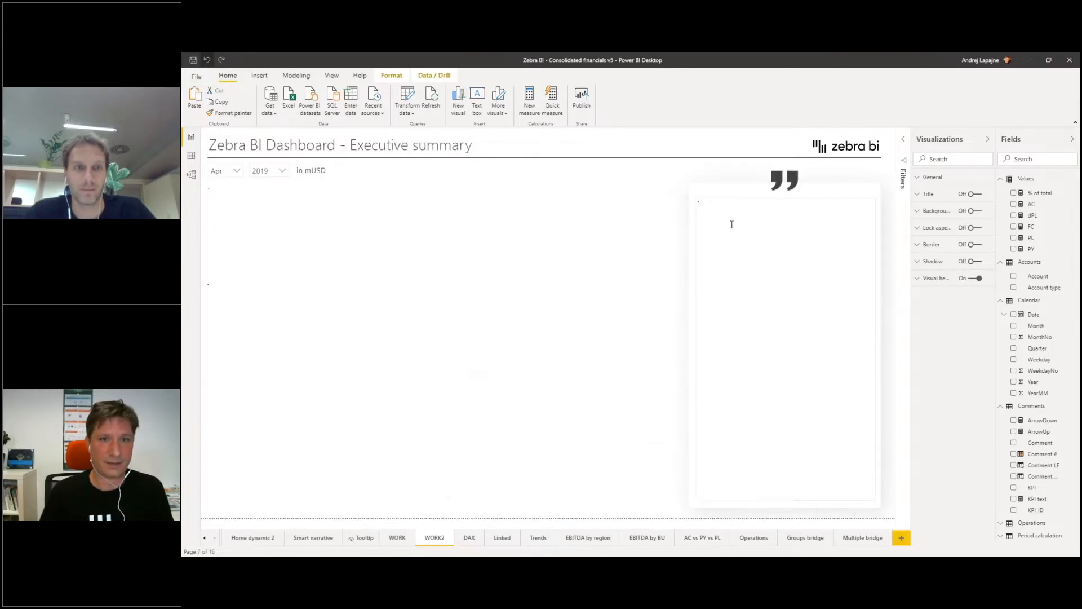
# - Copy the whole EBITDA comment block with its marker and heading, and paste the copy below the original in the narrative
pyautogui.moveTo(806, 246); pyautogui.dragTo(704, 217)
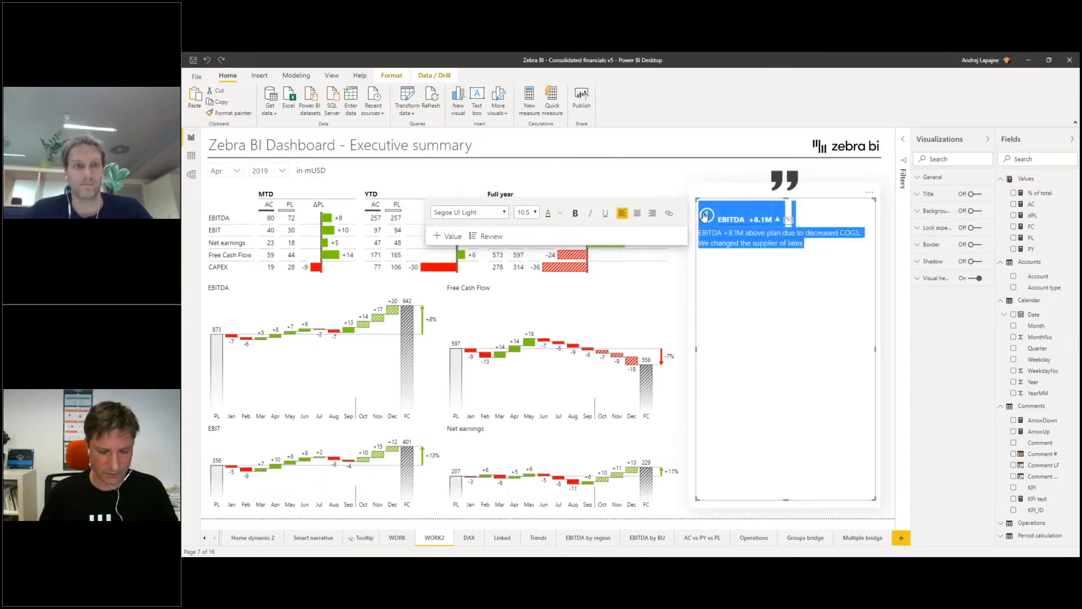
pyautogui.click(838, 255)
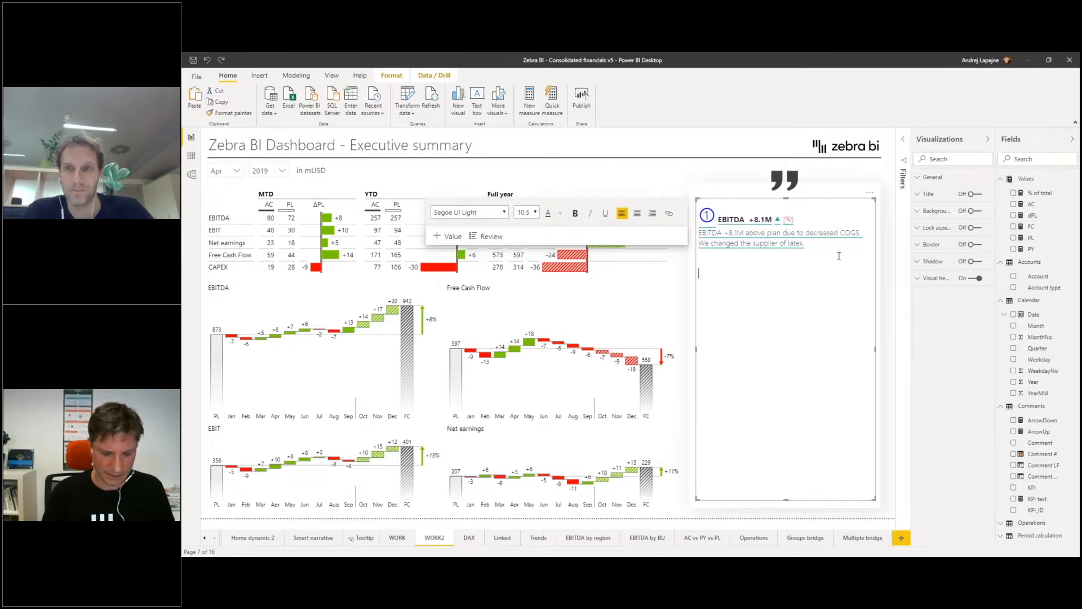
pyautogui.write('EBITDA +8.1M EBITDA +8.1M above plan due to decreased COGS. We changed the supplier of latex.')
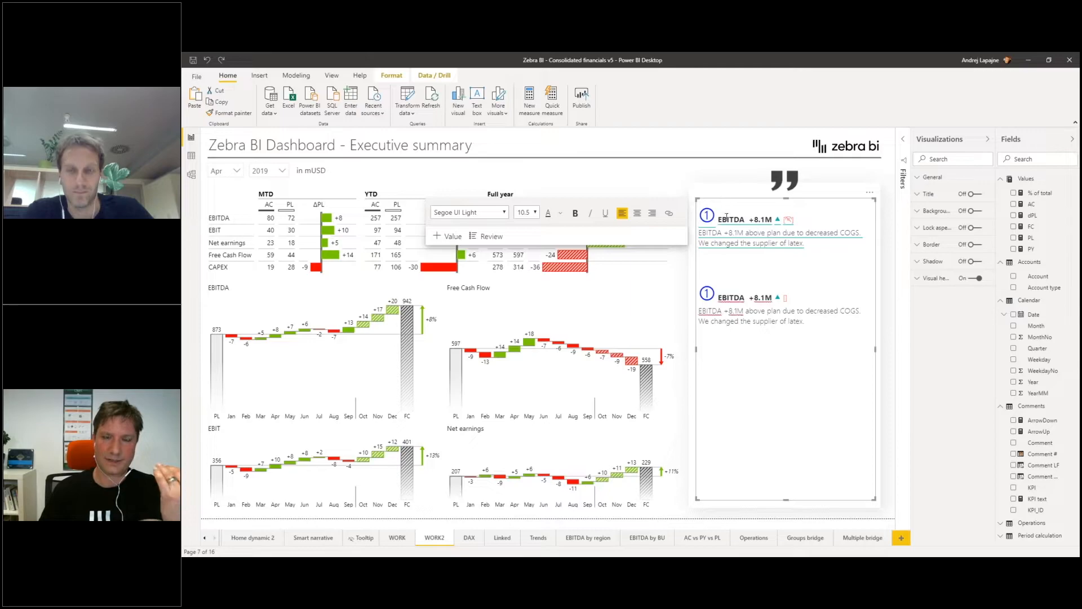
pyautogui.moveTo(805, 321); pyautogui.dragTo(705, 288)
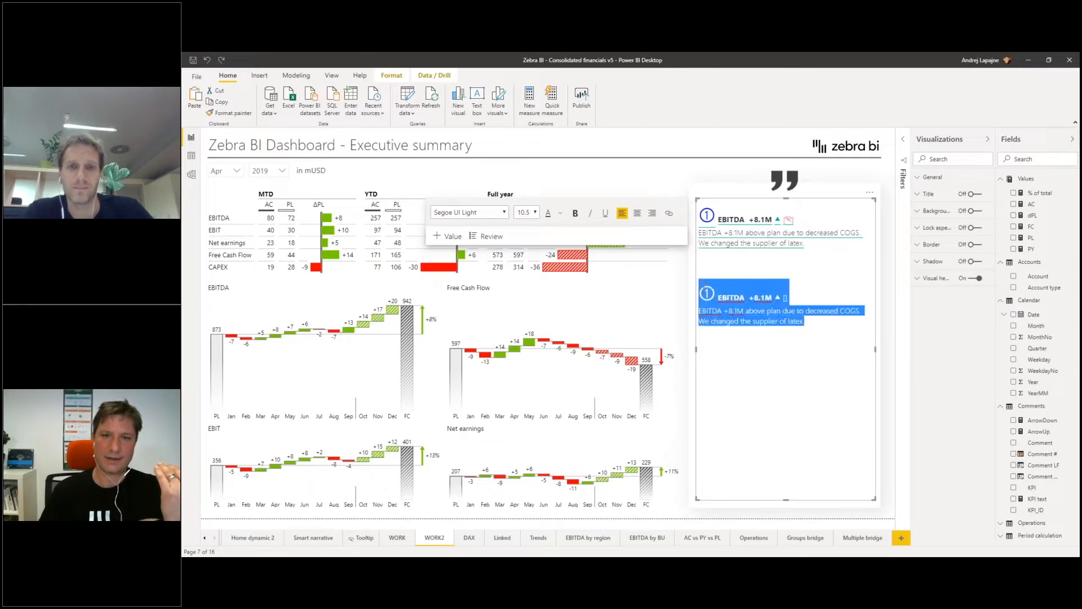
pyautogui.click(717, 290)
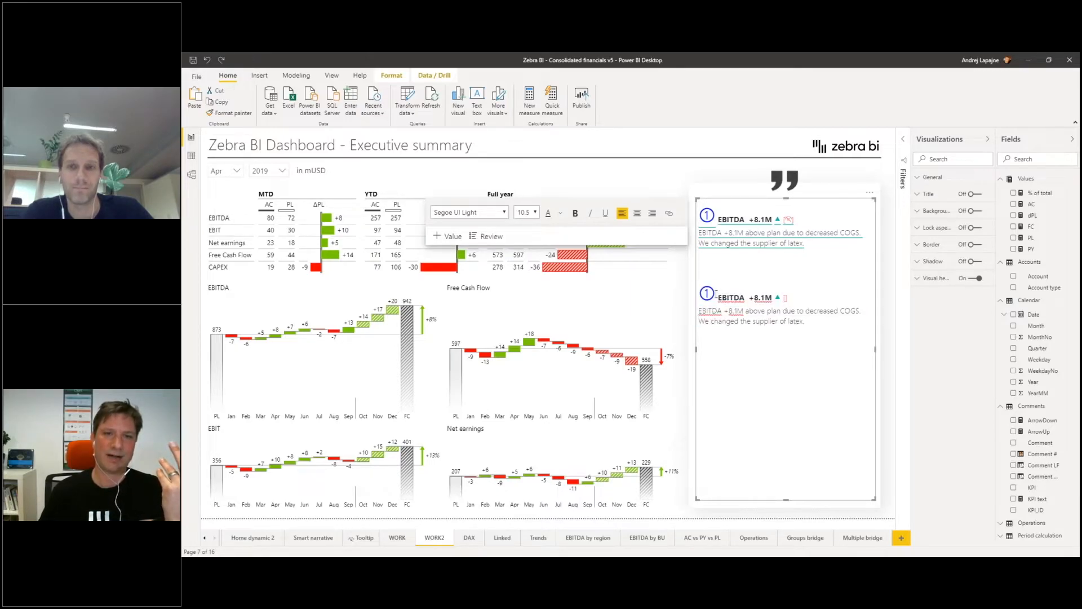
pyautogui.doubleClick(706, 293)
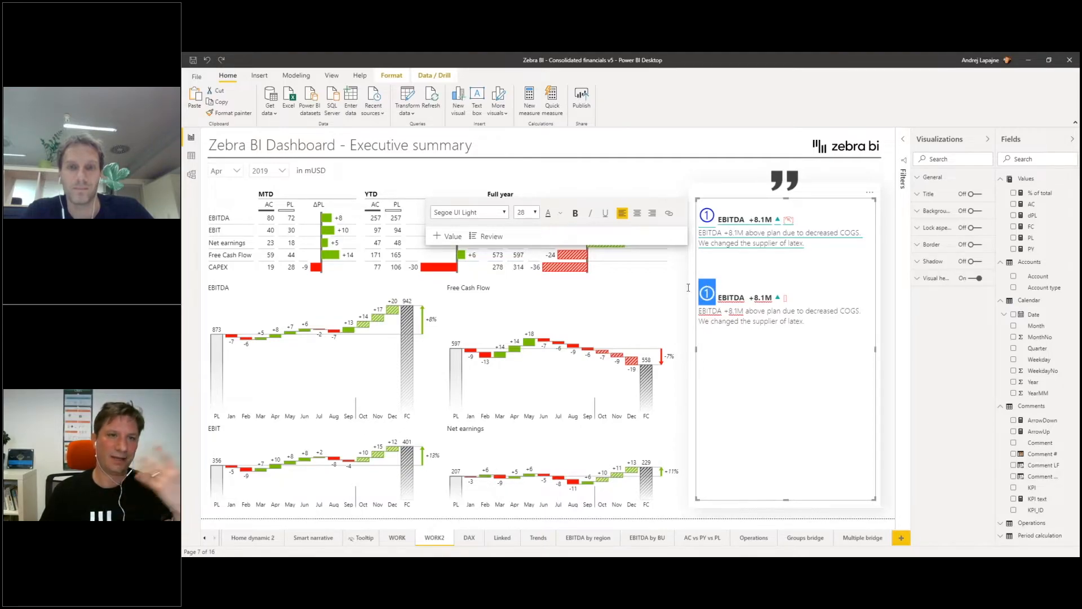
pyautogui.click(449, 236)
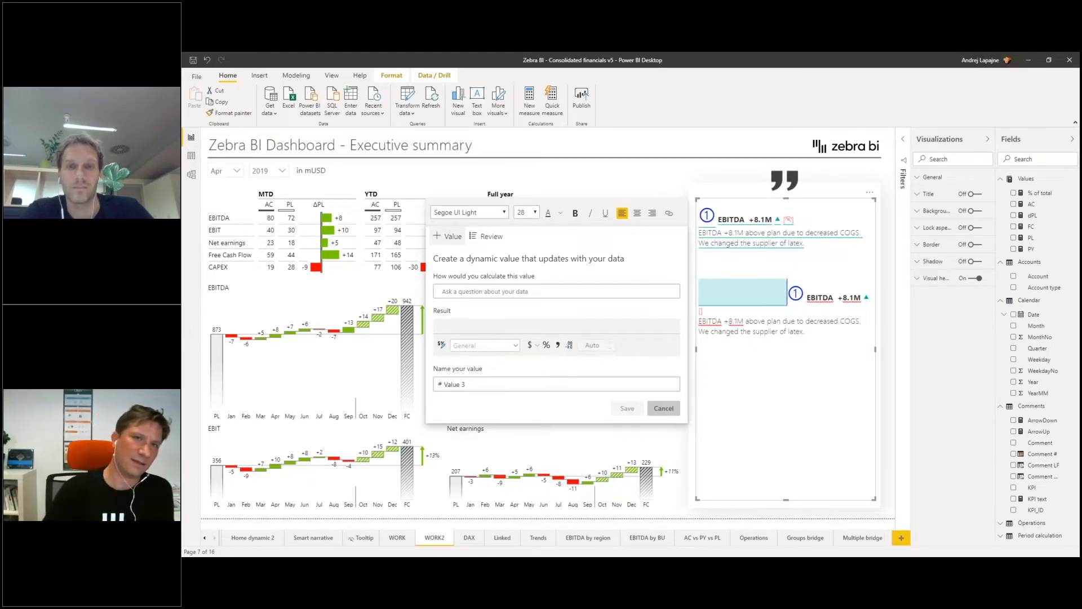
pyautogui.click(678, 175)
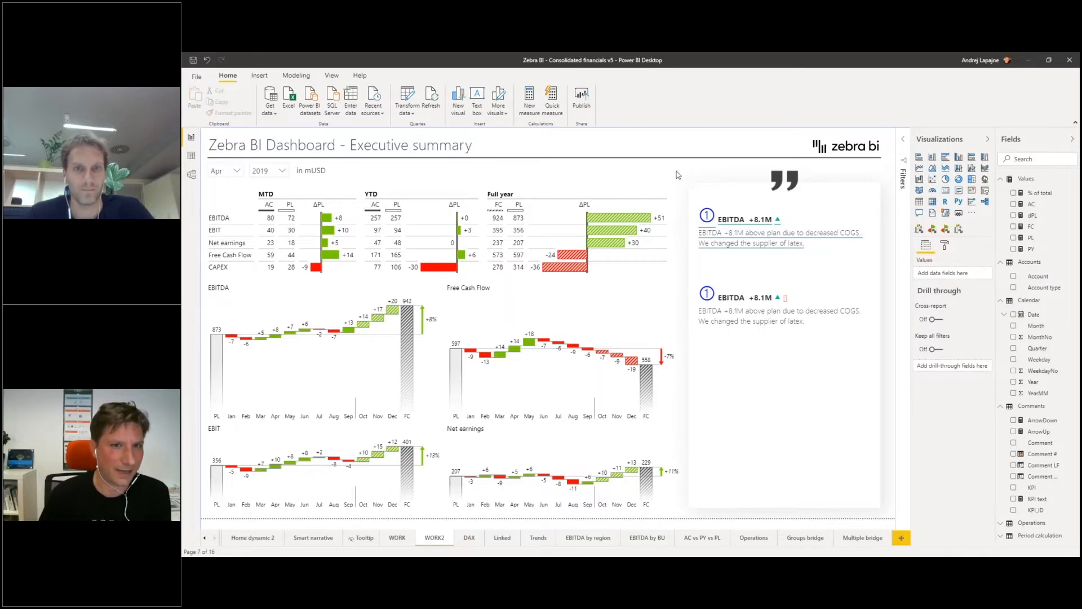
# - Switch to the PowerPoint slide show and advance from the data model slide to the "DAX used in this demo" slide
pyautogui.hotkey('alt', 'Tab')
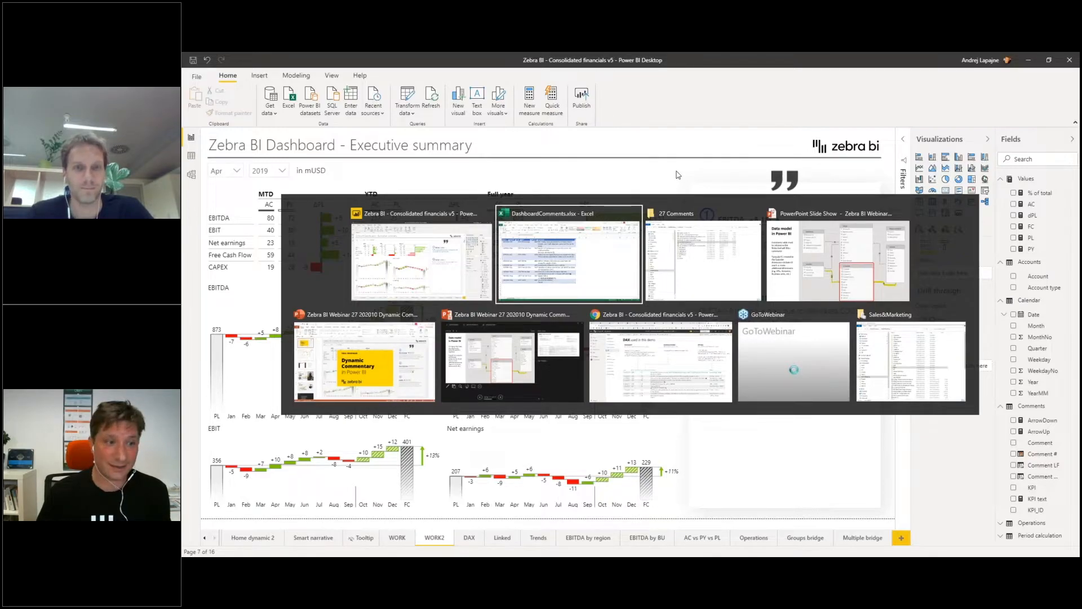
pyautogui.press('Tab')
pyautogui.press('Tab')
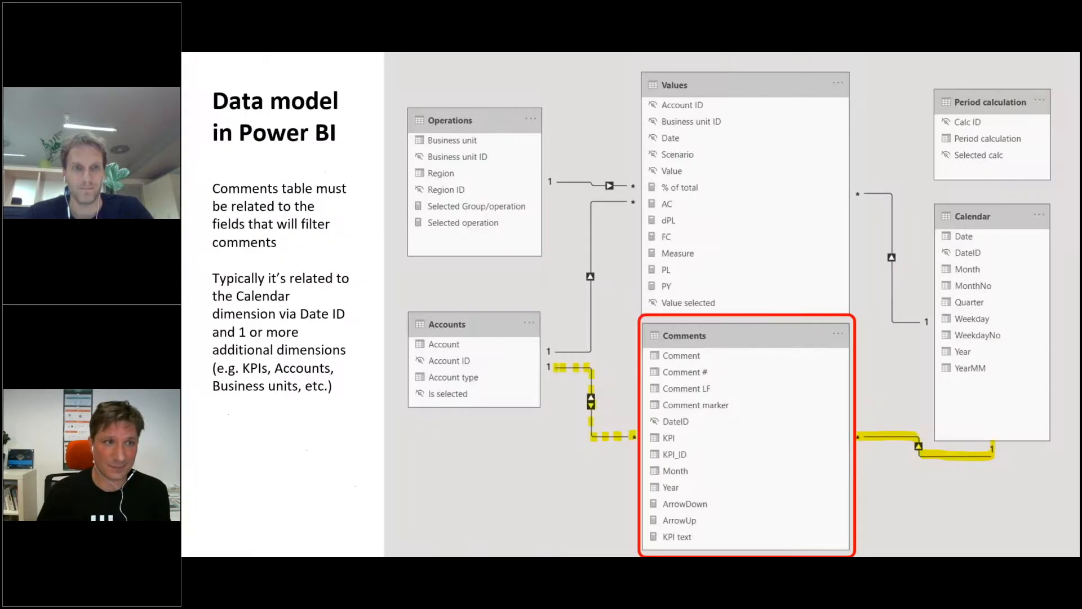
pyautogui.press('Right')
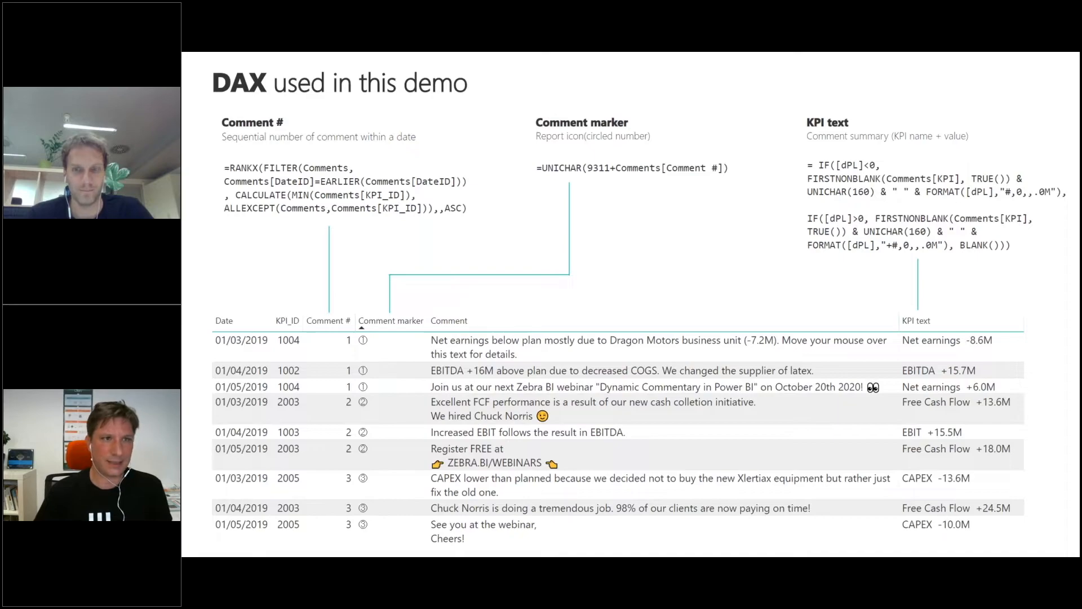
# - Switch to the DAX page in Power BI Desktop and examine the Comment # RANKX formula
pyautogui.hotkey('alt', 'Tab')
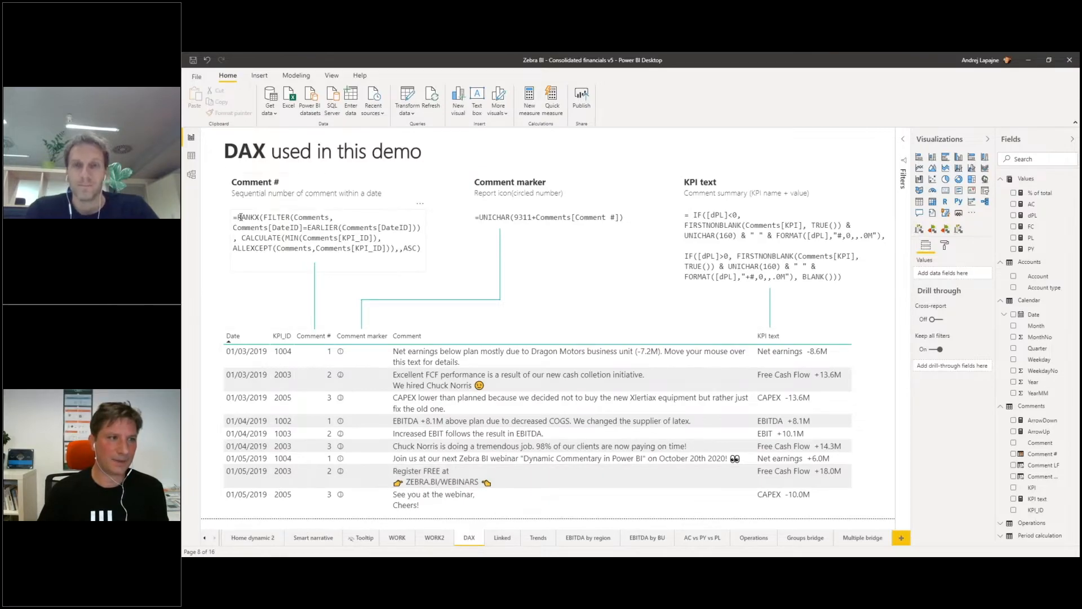
pyautogui.moveTo(237, 217); pyautogui.dragTo(415, 249)
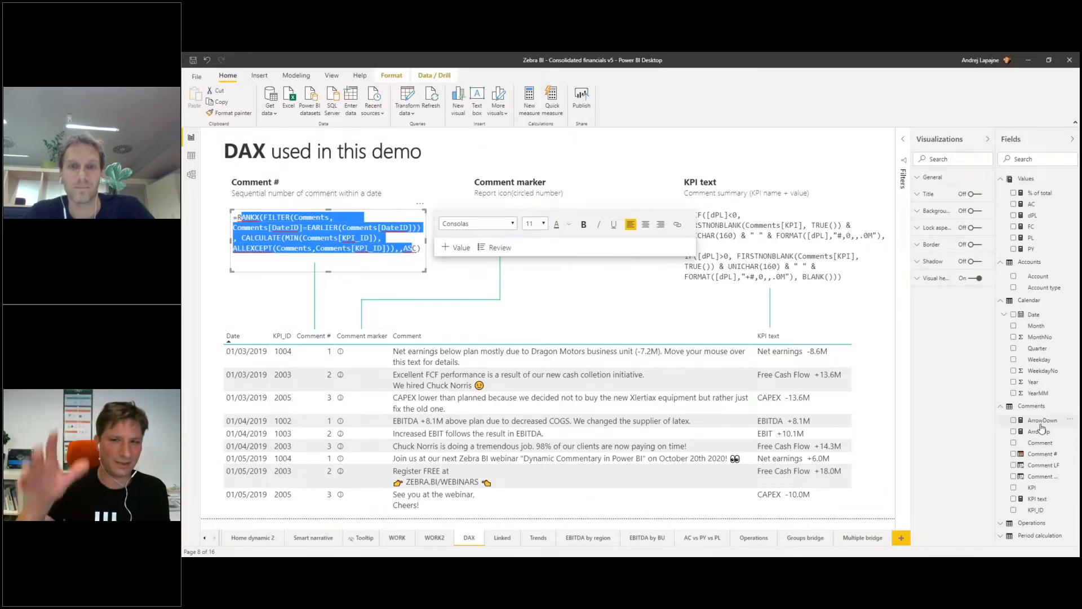
pyautogui.hotkey('alt', 'Tab')
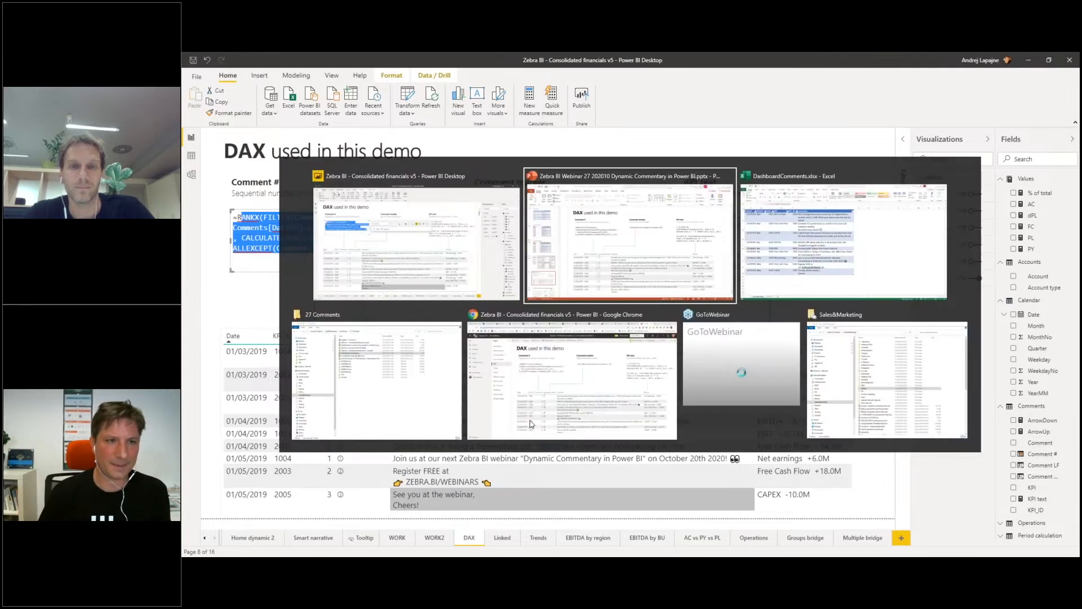
pyautogui.hotkey('alt', 'Tab')
pyautogui.hotkey('alt', 'Tab')
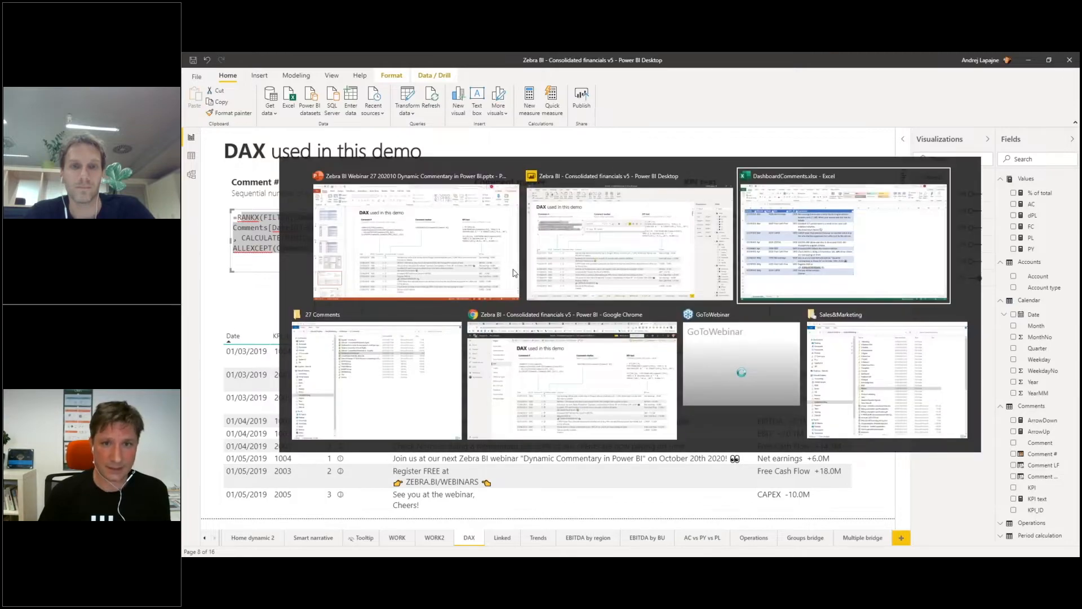
pyautogui.hotkey('alt', 'Tab')
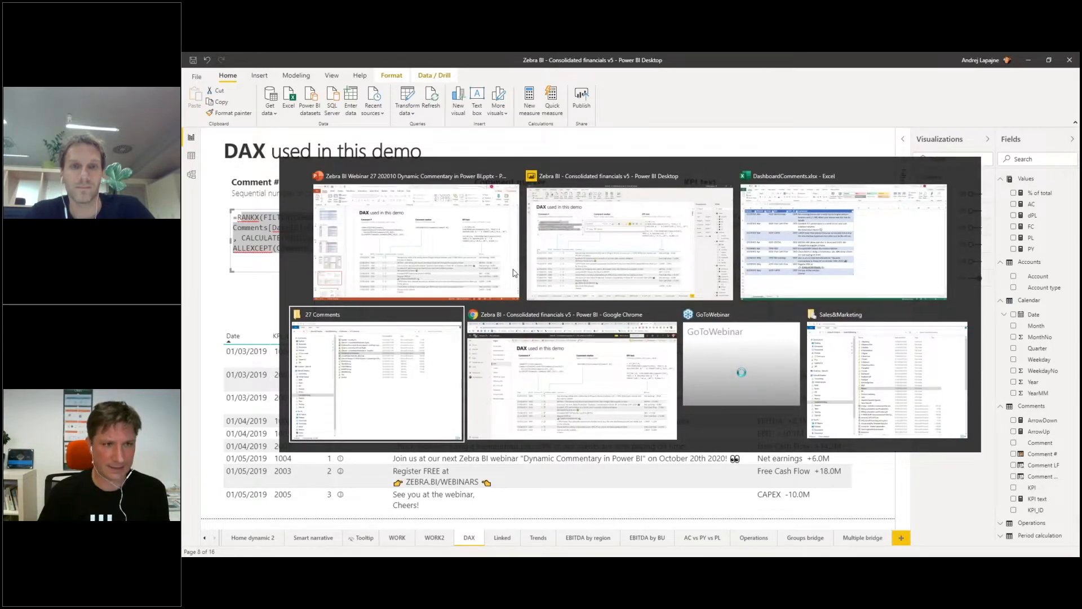
pyautogui.click(534, 276)
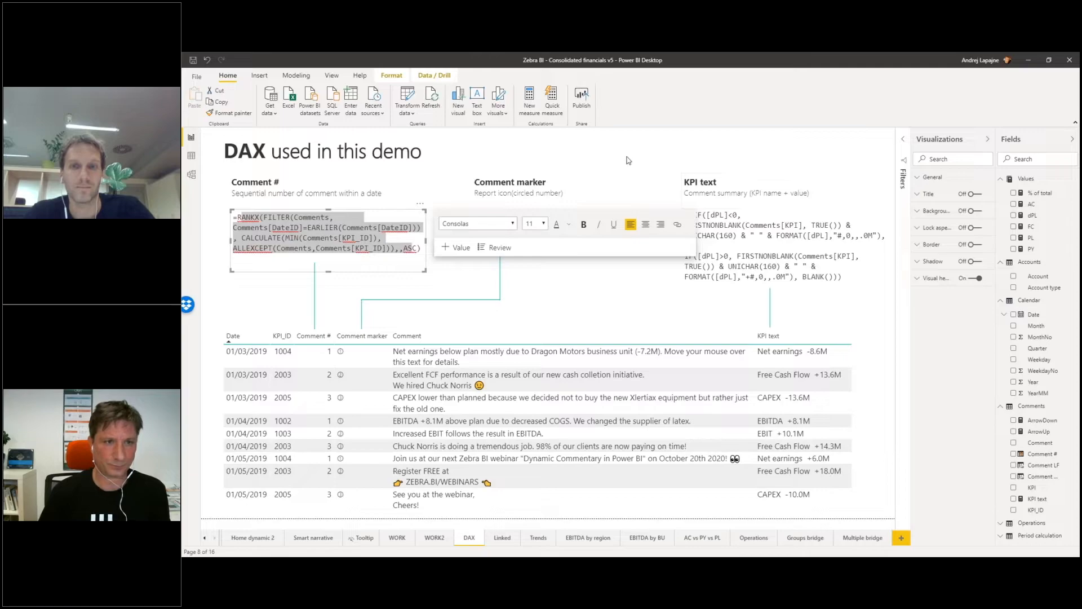
pyautogui.click(608, 159)
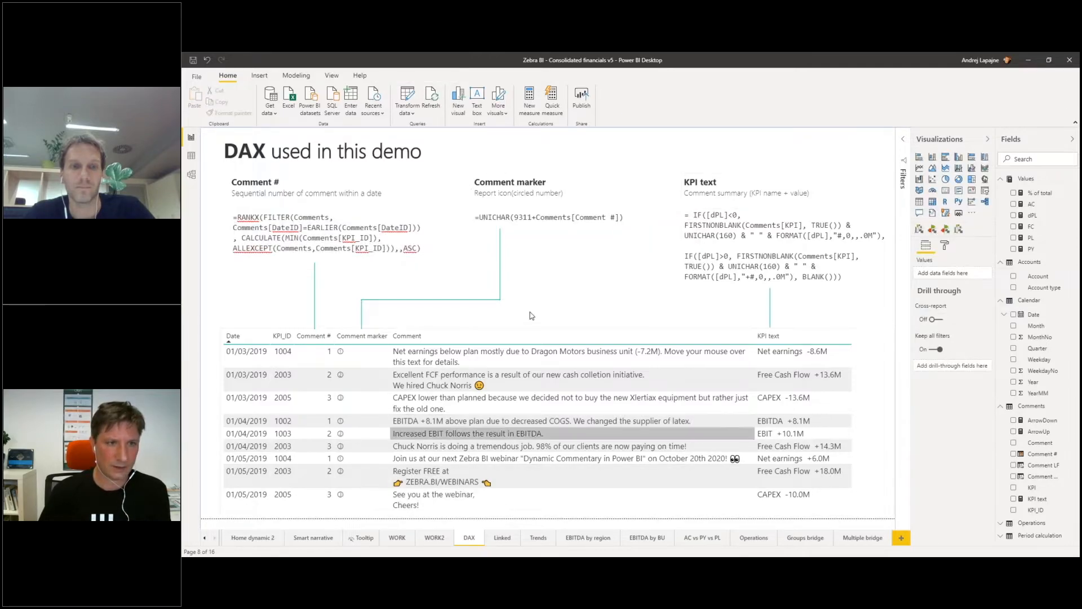
pyautogui.hotkey('alt', 'Tab')
pyautogui.click(422, 202)
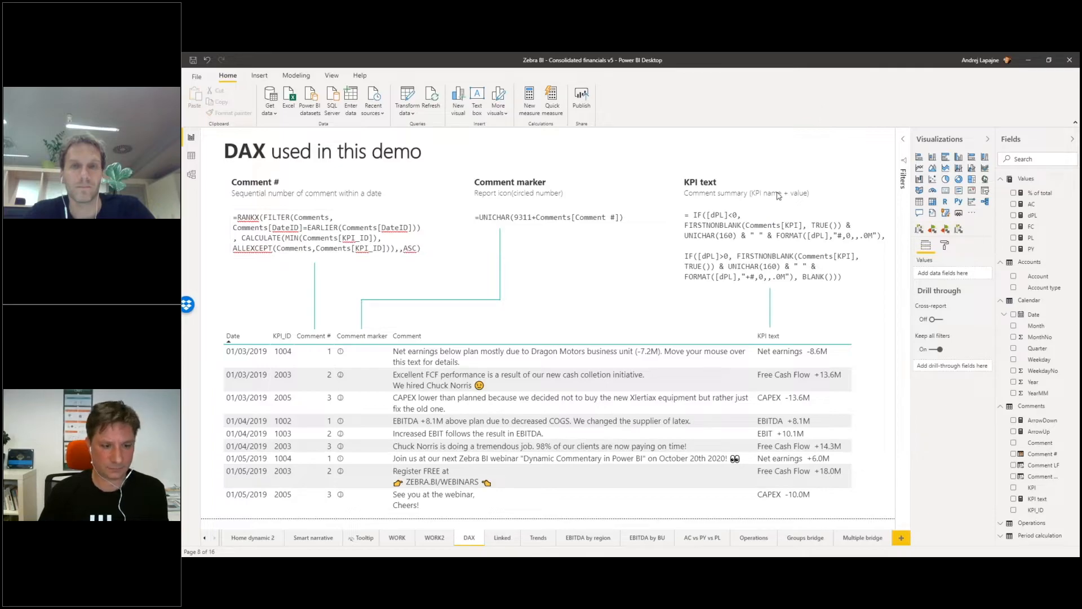
pyautogui.hotkey('alt', 'Tab')
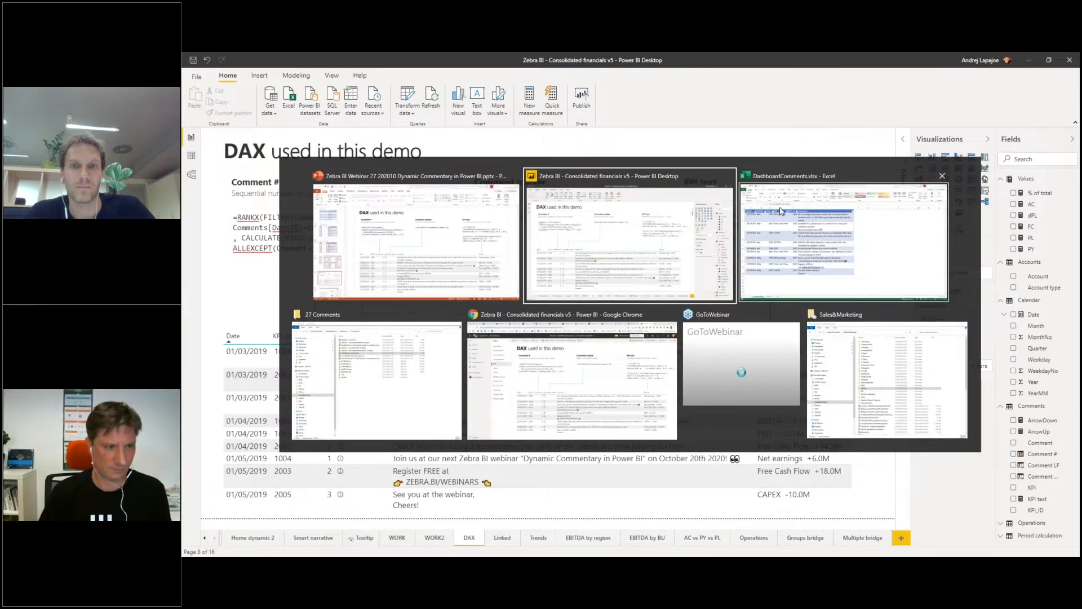
pyautogui.hotkey('alt', 'shift', 'Tab')
pyautogui.moveTo(538, 554)
pyautogui.press('super')
pyautogui.press('super')
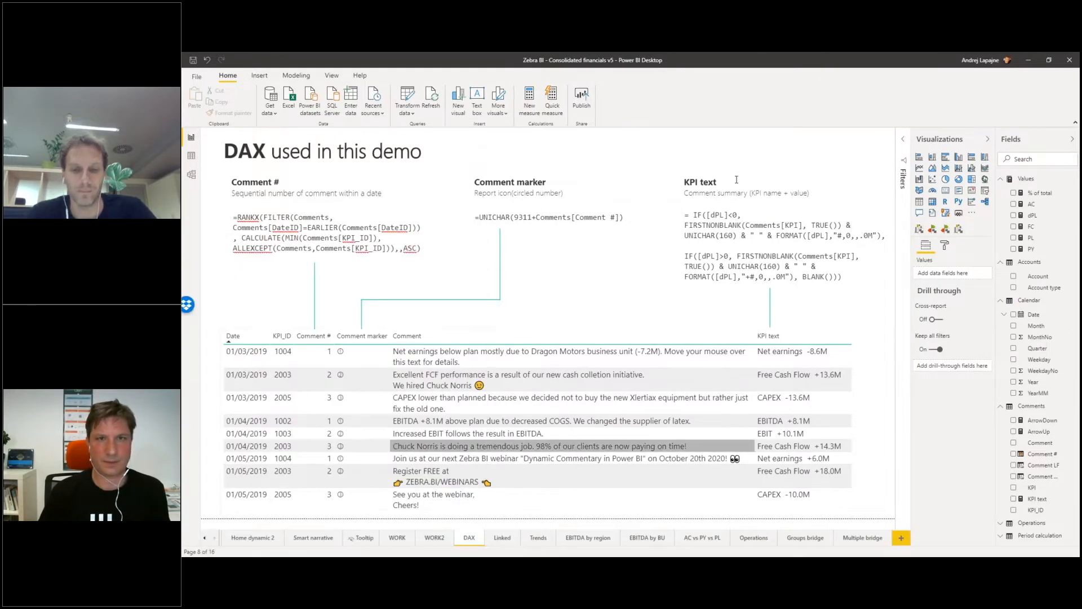
# - Switch to the PowerPoint deck, start the slide show from the DAX slide and advance to the Smart Narrative slide
pyautogui.hotkey('alt', 'Tab')
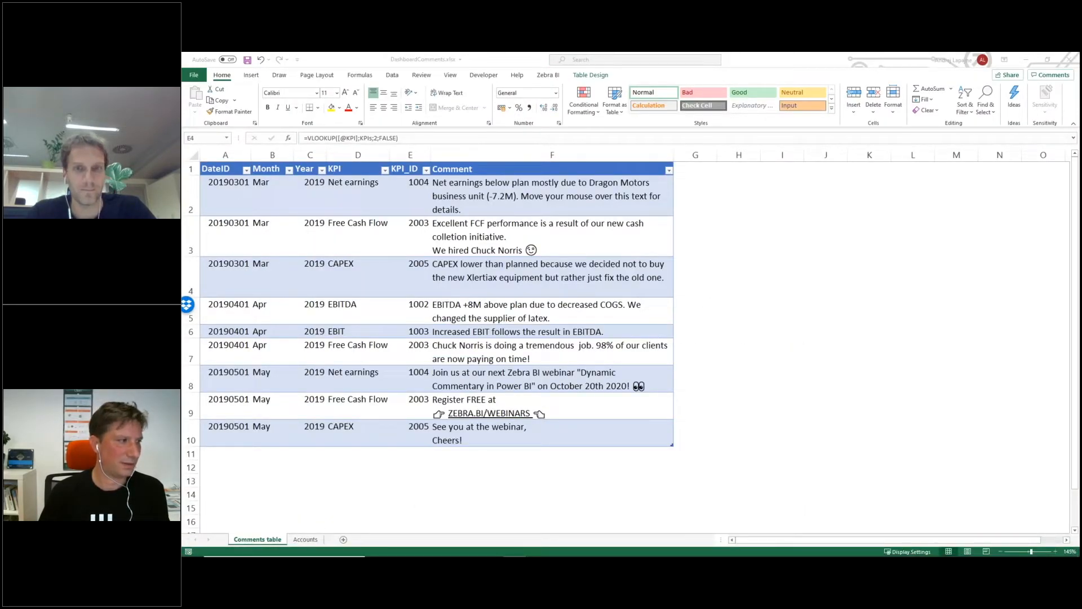
pyautogui.moveTo(182, 90); pyautogui.dragTo(818, 80)
pyautogui.click(870, 477)
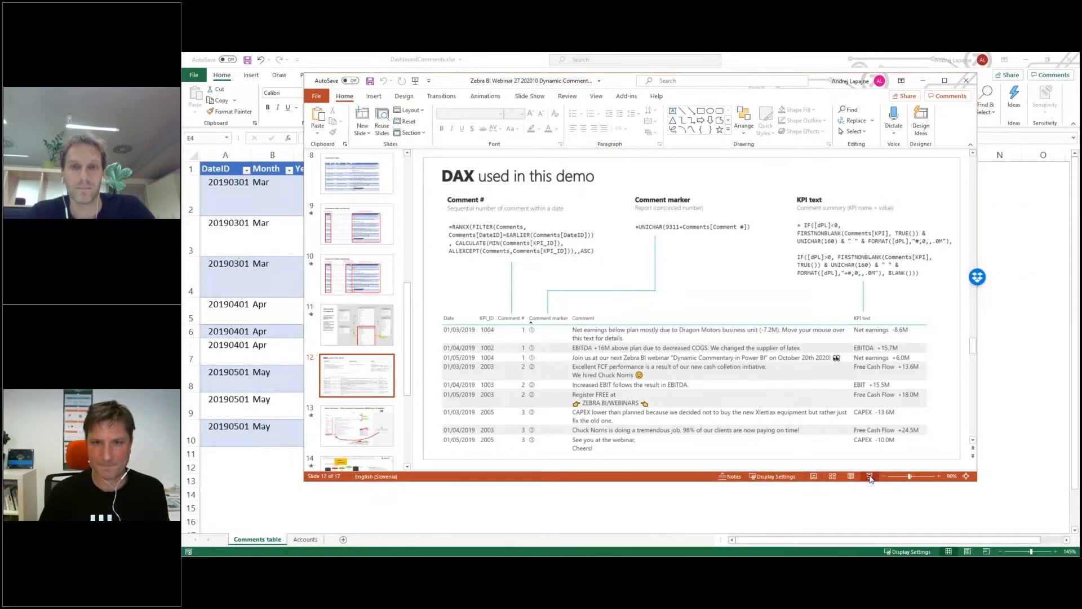
pyautogui.press('Right')
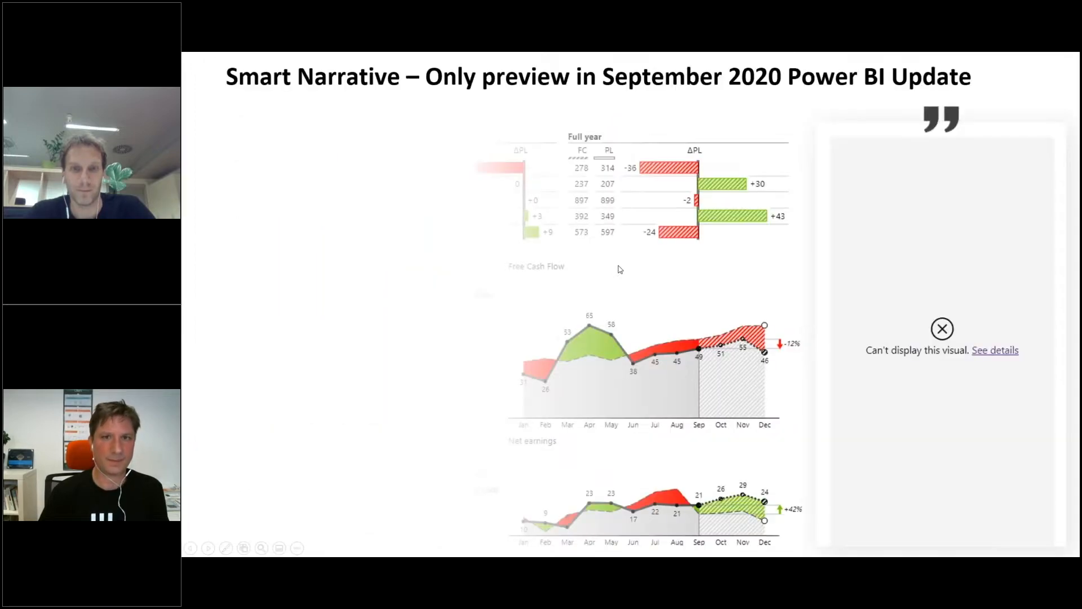
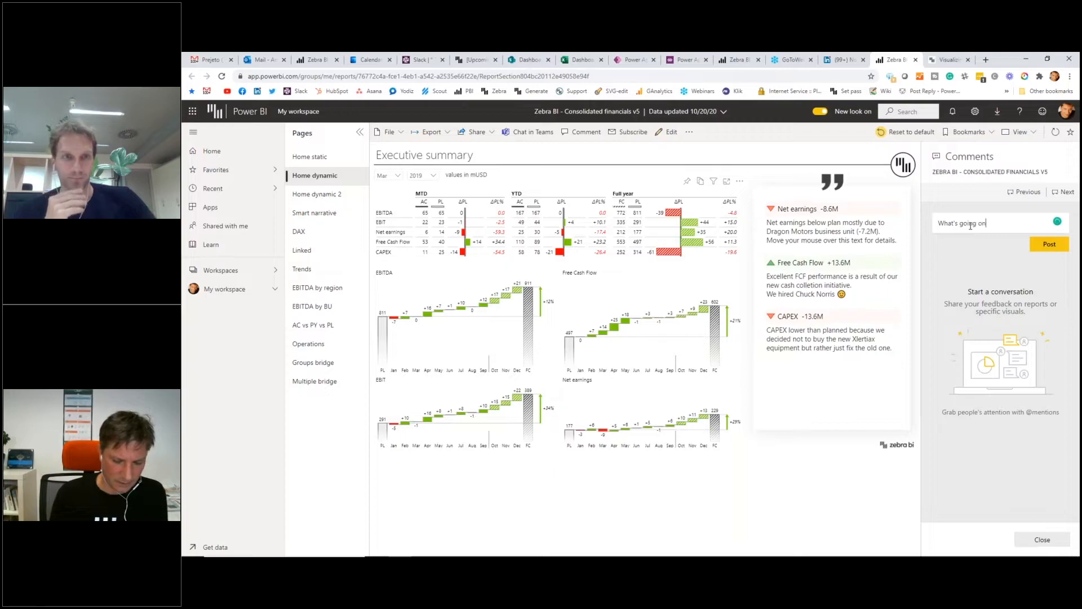
# - Word the comment on the Home dynamic report page as "What's going on with Net Earnings.", keeping the colleague's name at the end
pyautogui.write('here Tine?')
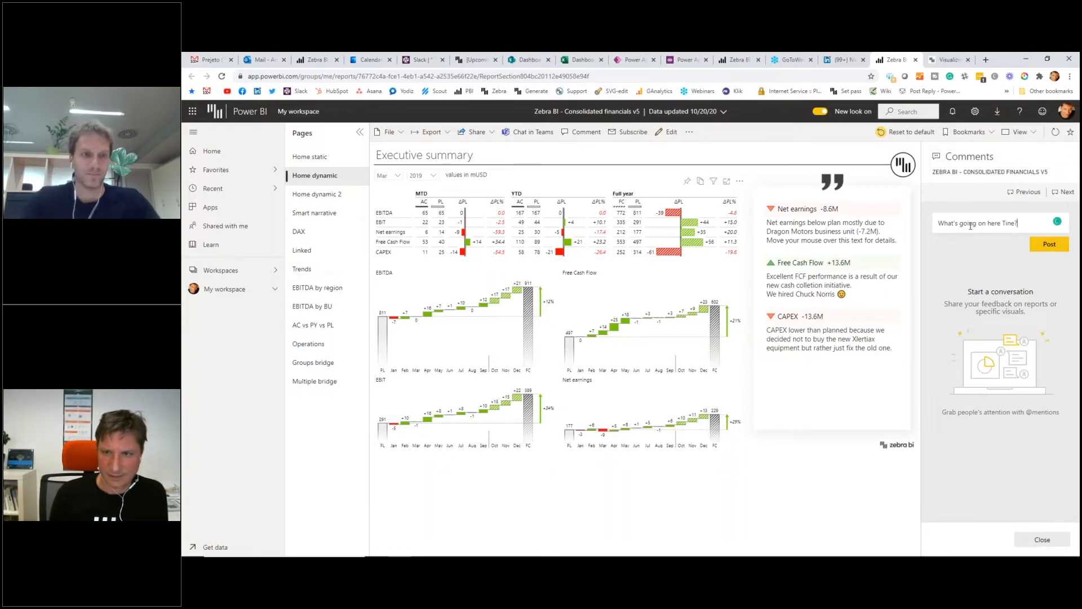
pyautogui.press('BackSpace')
pyautogui.press('BackSpace')
pyautogui.press('BackSpace')
pyautogui.press('BackSpace')
pyautogui.press('BackSpace')
pyautogui.write('with ')
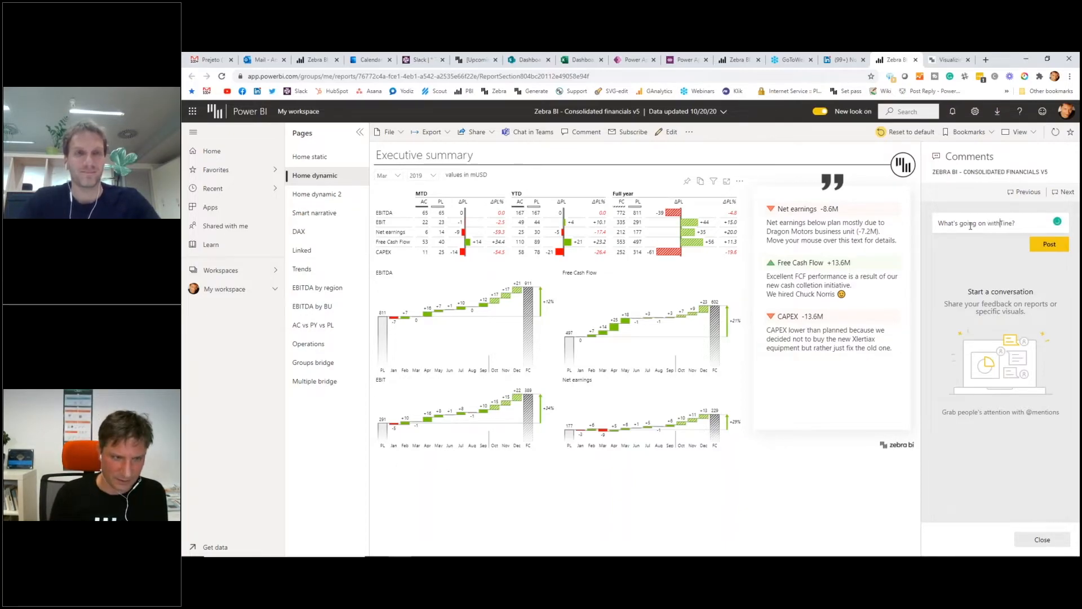
pyautogui.write('Net Earning')
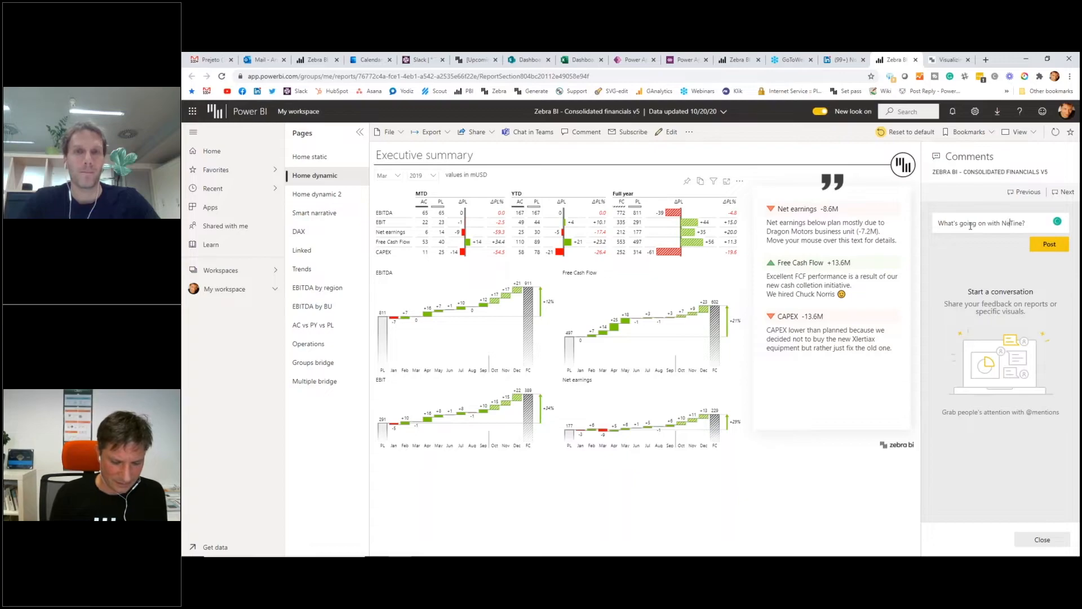
pyautogui.write('s')
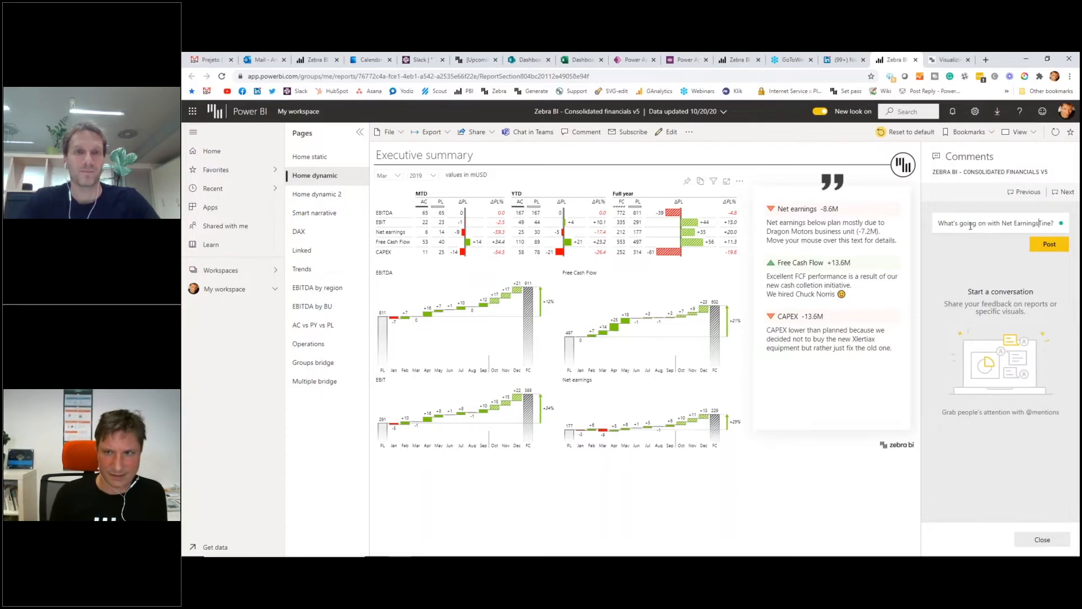
pyautogui.write(',')
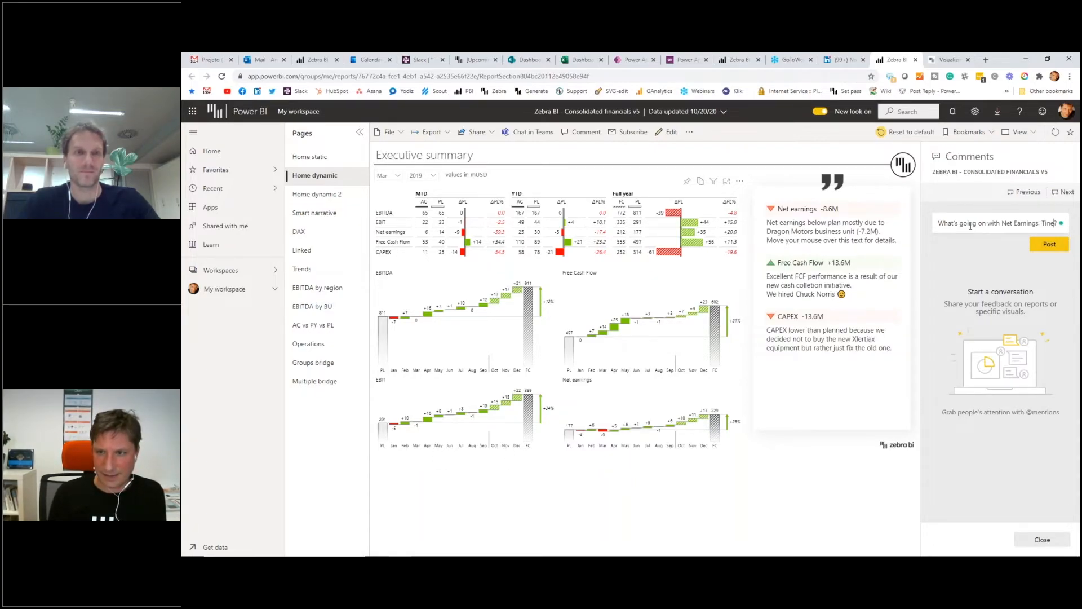
pyautogui.press('Delete')
pyautogui.press('Delete')
pyautogui.press('Delete')
pyautogui.press('Delete')
pyautogui.write('@tine')
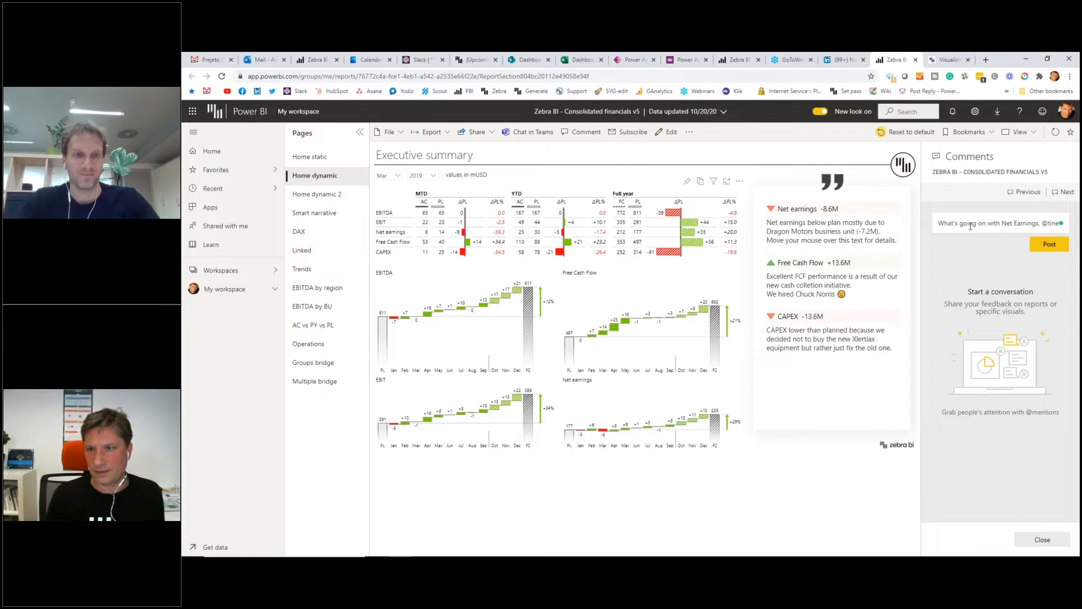
pyautogui.click(1020, 243)
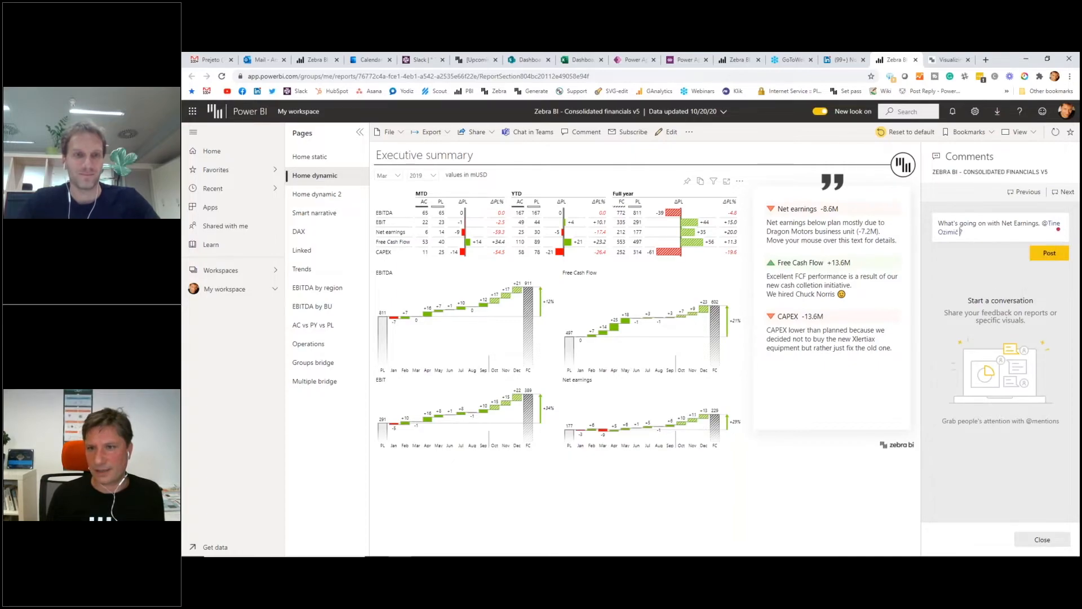
pyautogui.click(1041, 254)
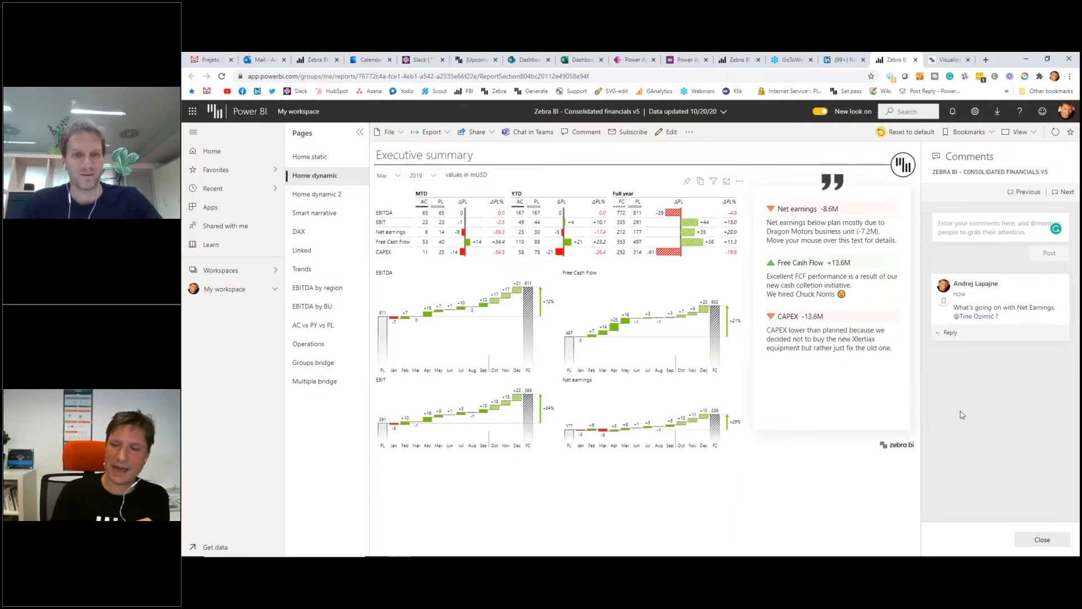
pyautogui.click(944, 307)
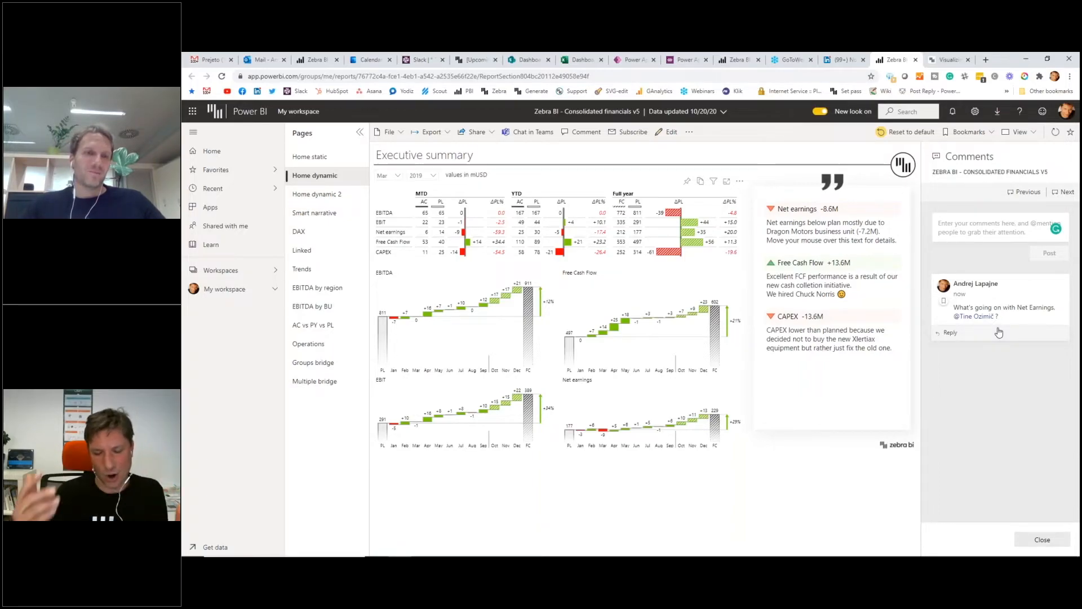
# - Switch to the 27 Comments folder, open Dynamic comments in Power BI.pbix and dismiss the sharing notice in its Power Apps comments visual
pyautogui.hotkey('alt', 'Tab')
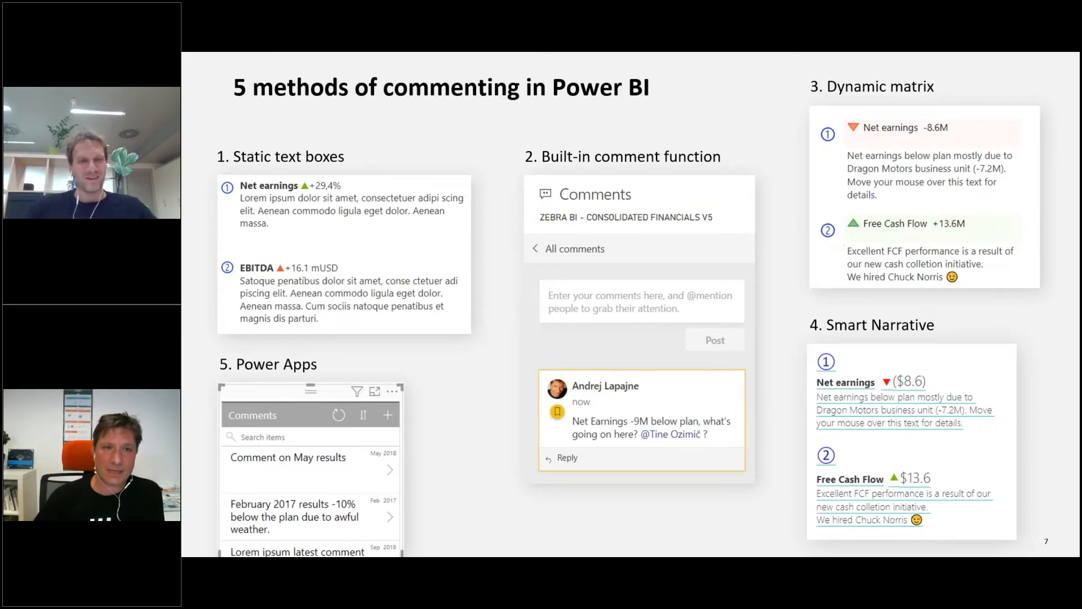
pyautogui.hotkey('alt', 'Tab')
pyautogui.hotkey('alt', 'Tab')
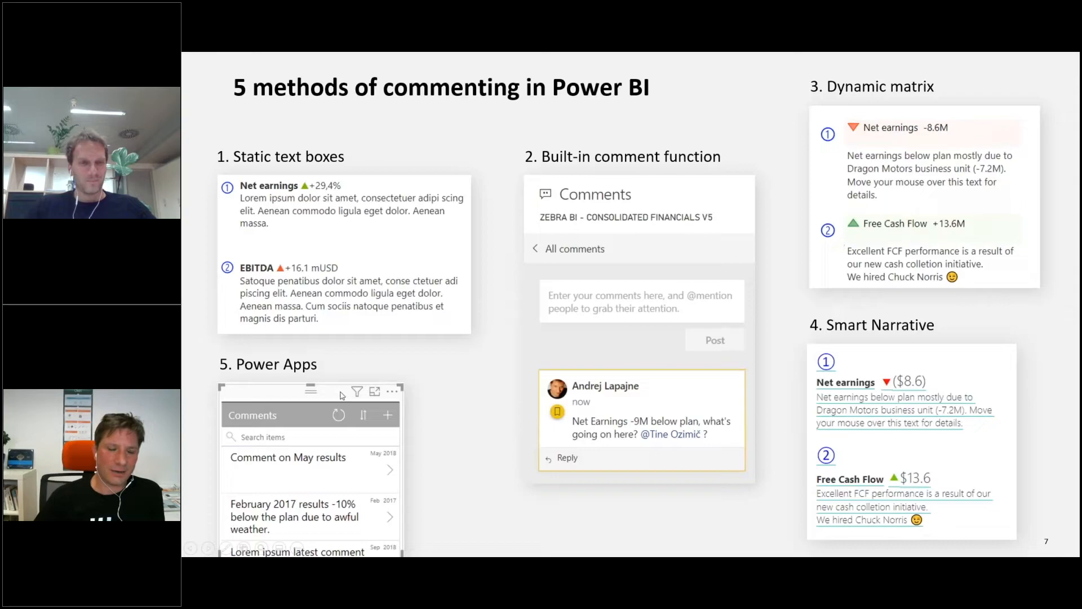
pyautogui.hotkey('alt', 'Tab')
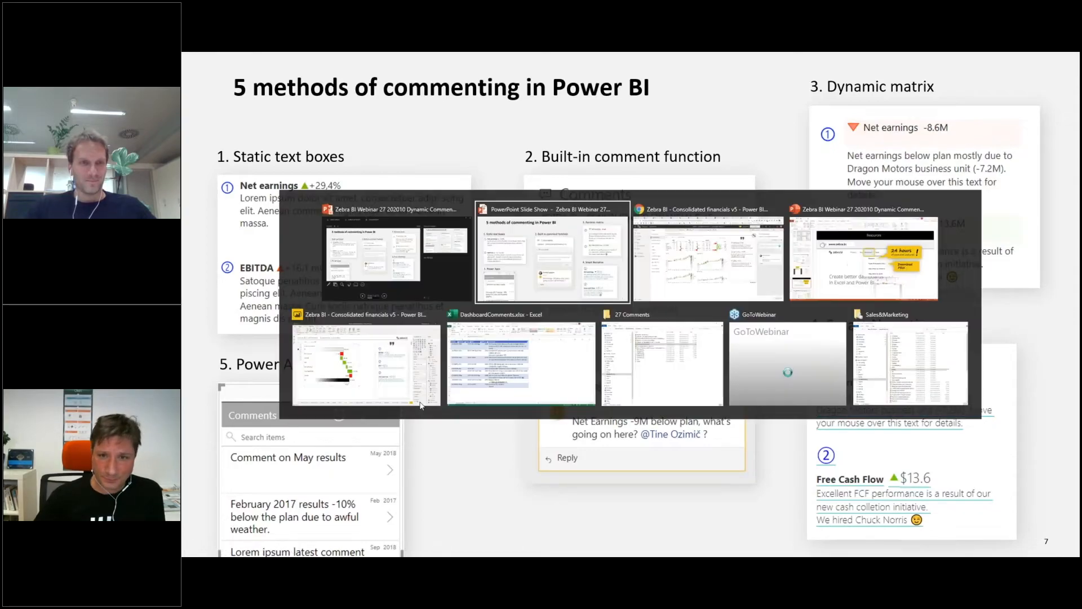
pyautogui.hotkey('alt', 'Tab')
pyautogui.hotkey('alt', 'Tab')
pyautogui.hotkey('alt', 'Tab')
pyautogui.hotkey('alt', 'Tab')
pyautogui.hotkey('alt', 'Tab')
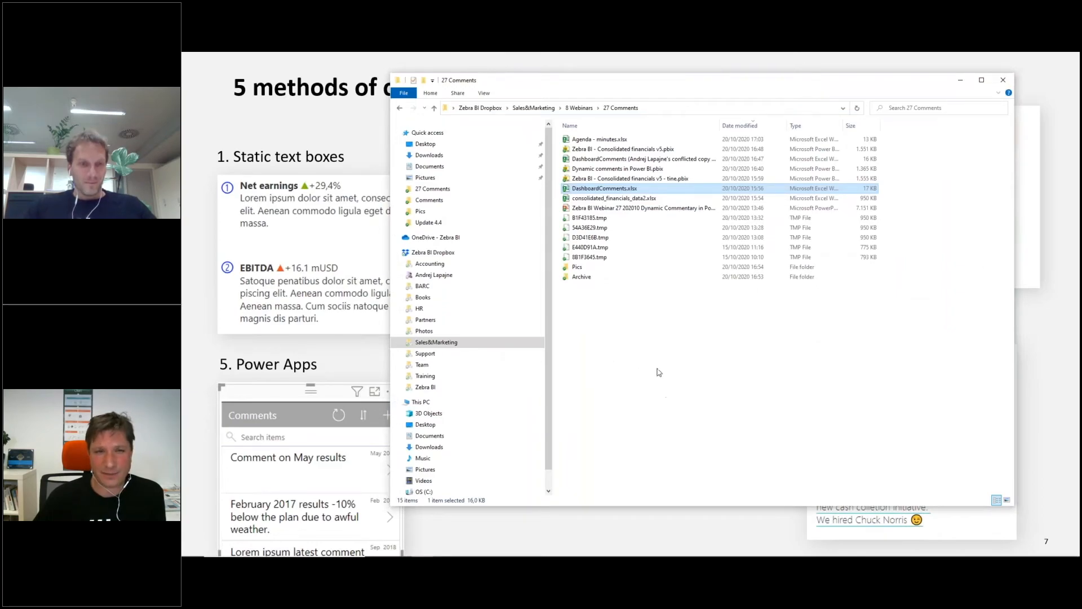
pyautogui.doubleClick(621, 169)
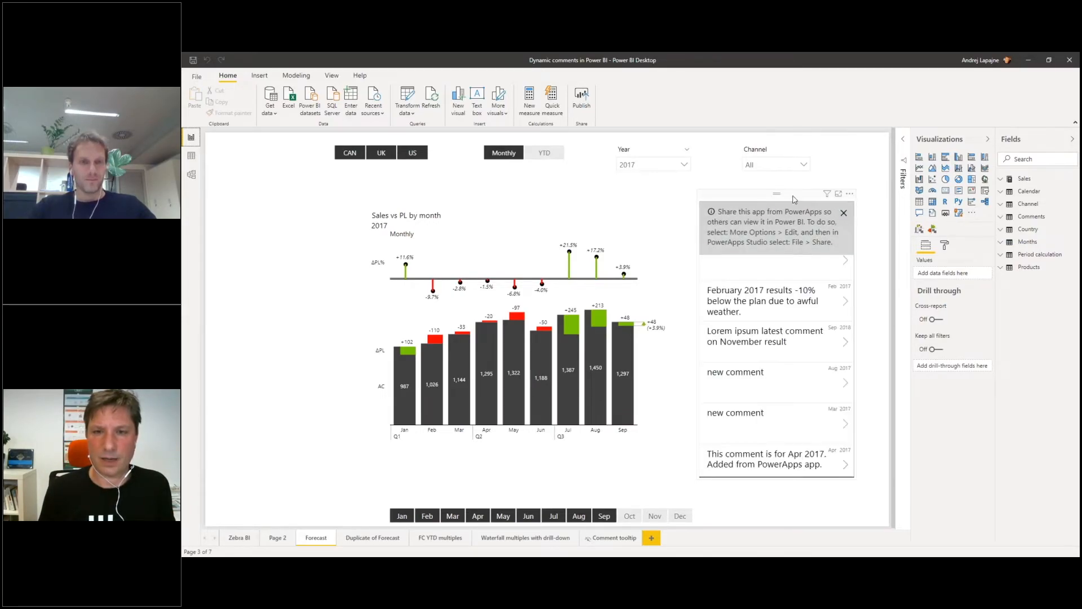
pyautogui.click(844, 213)
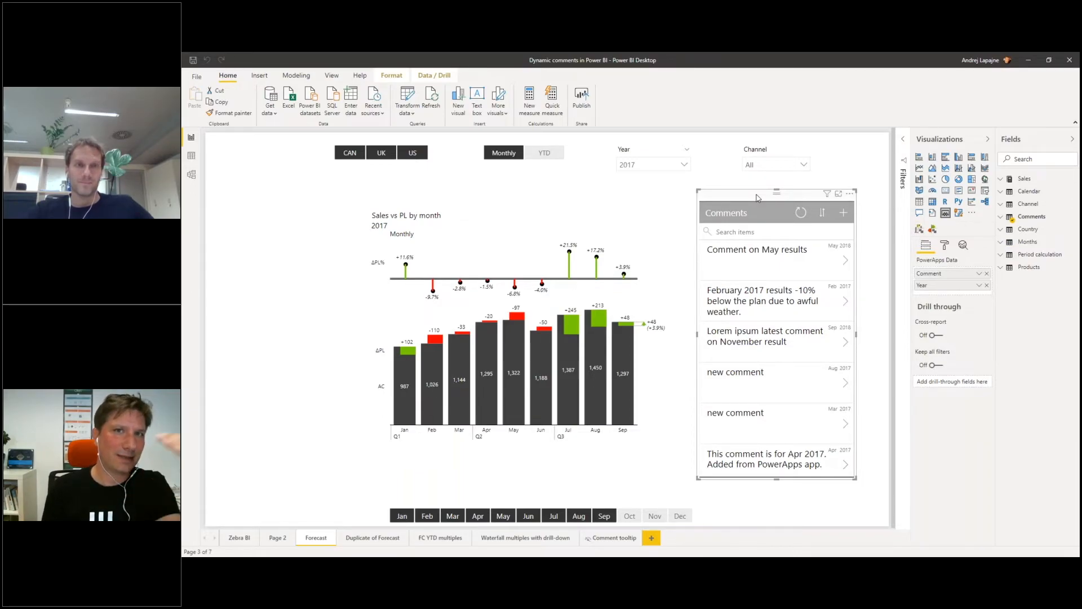
# - Try out a new comment reading "May wewe we wew" in the Power Apps Comments visual and discard the draft
pyautogui.click(843, 214)
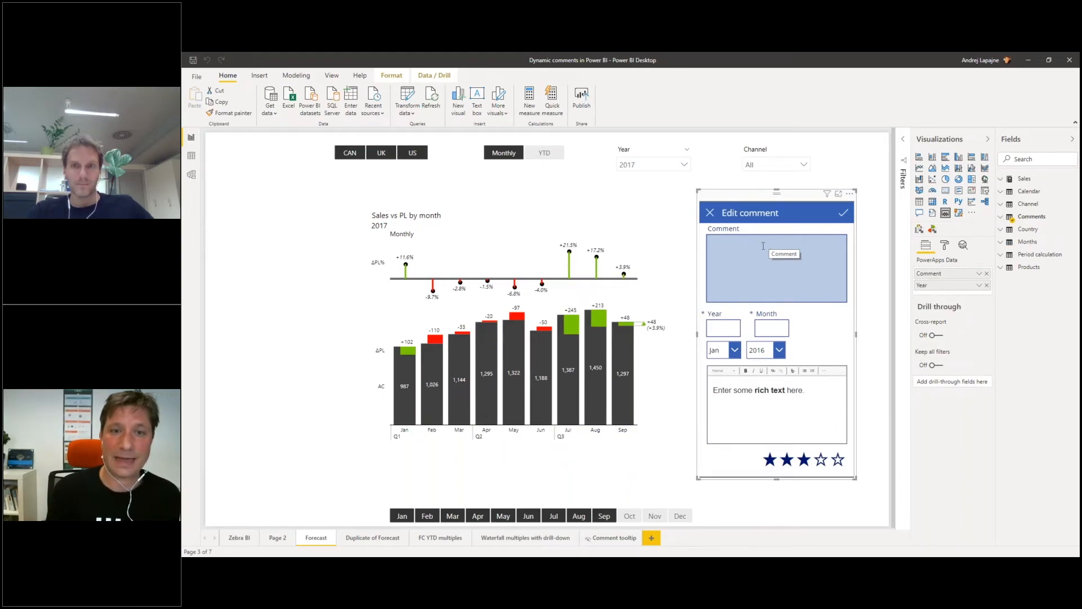
pyautogui.click(729, 252)
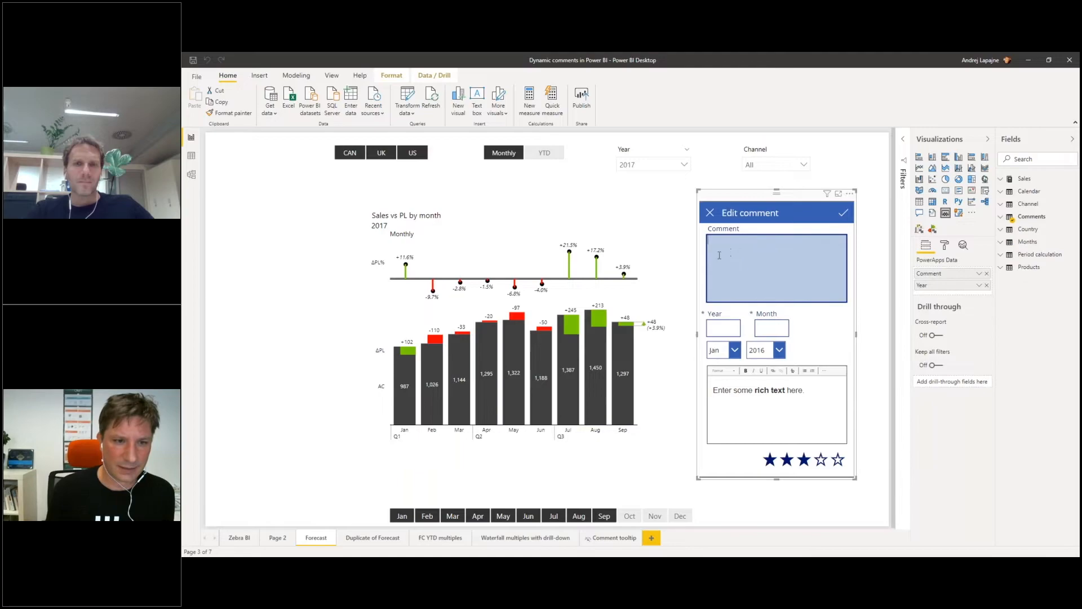
pyautogui.moveTo(550, 337)
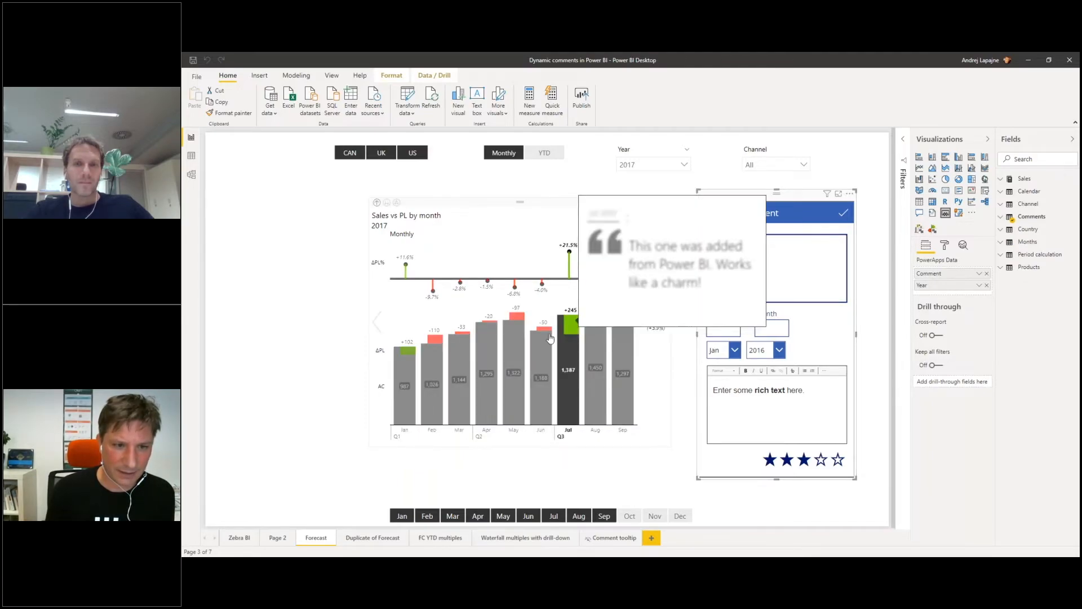
pyautogui.moveTo(519, 322)
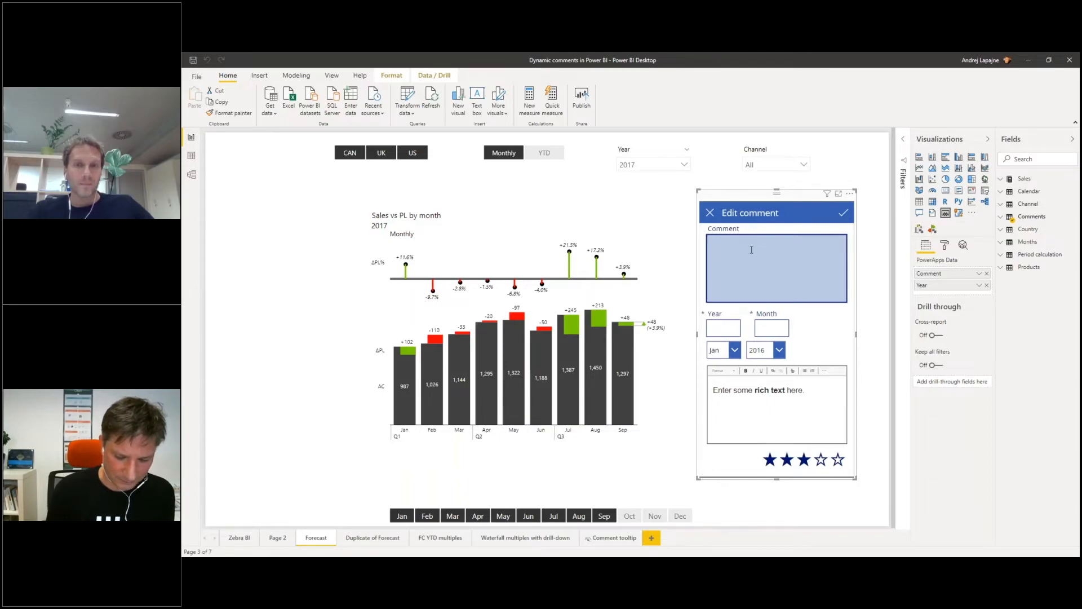
pyautogui.write('May wewe we wew')
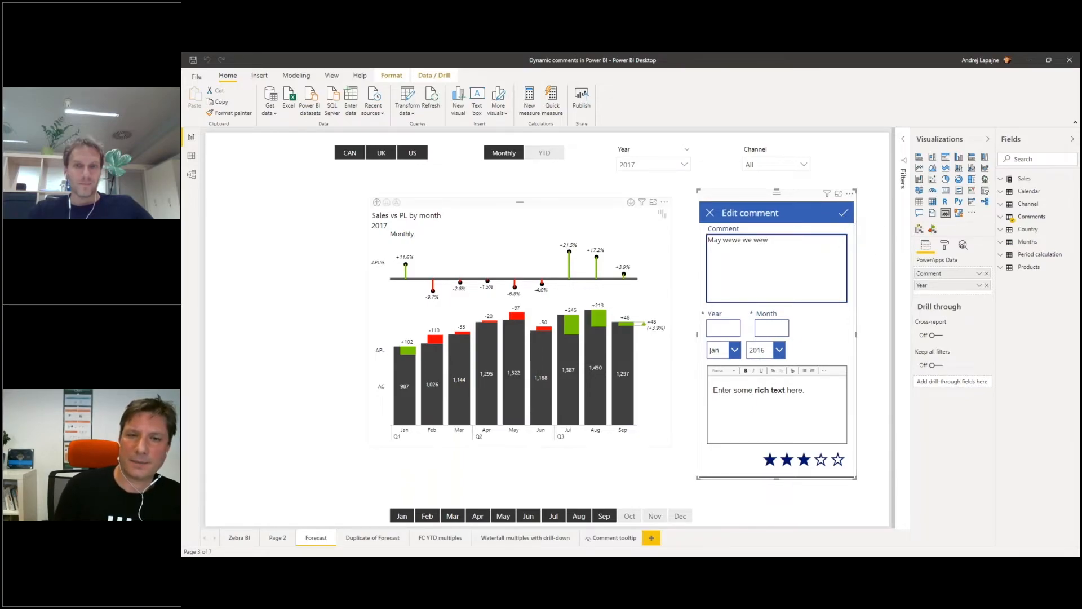
pyautogui.click(710, 213)
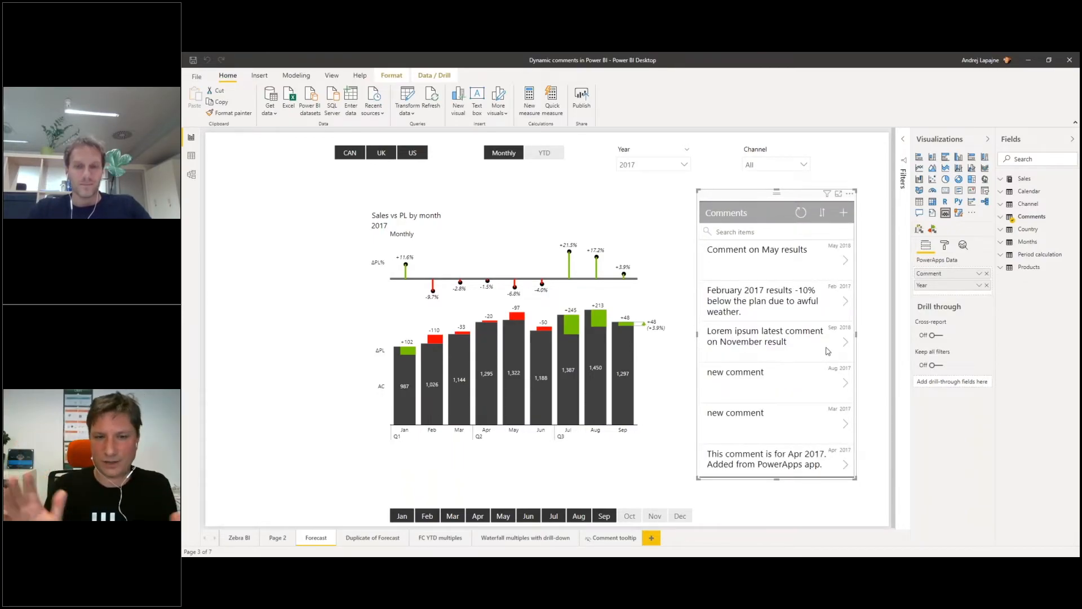
# - Check the comment tooltips on the May and Jun columns of the Sales vs PL by month chart
pyautogui.click(522, 354)
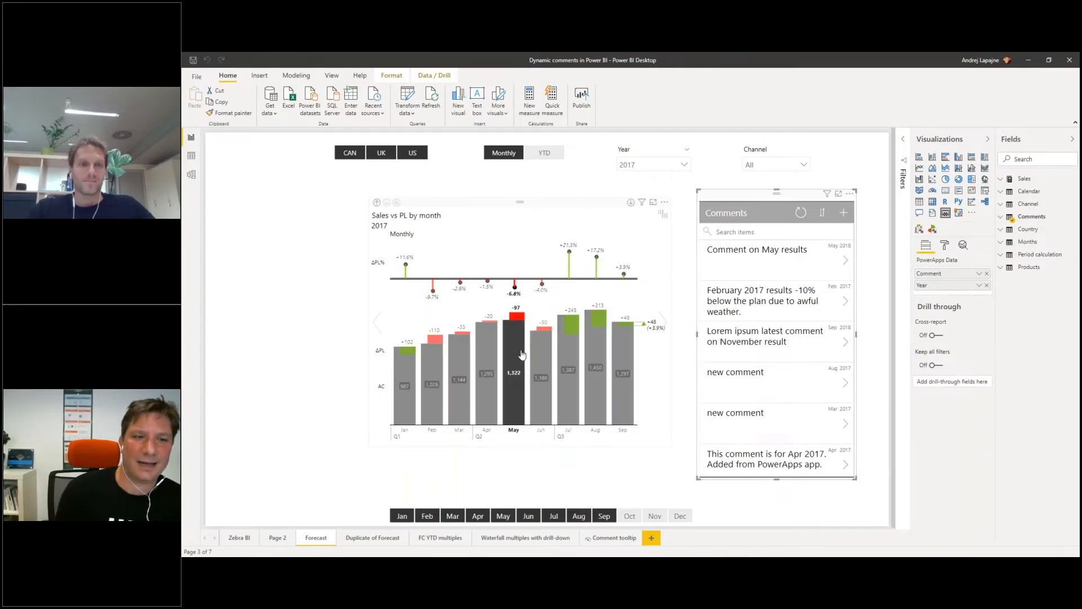
pyautogui.click(537, 354)
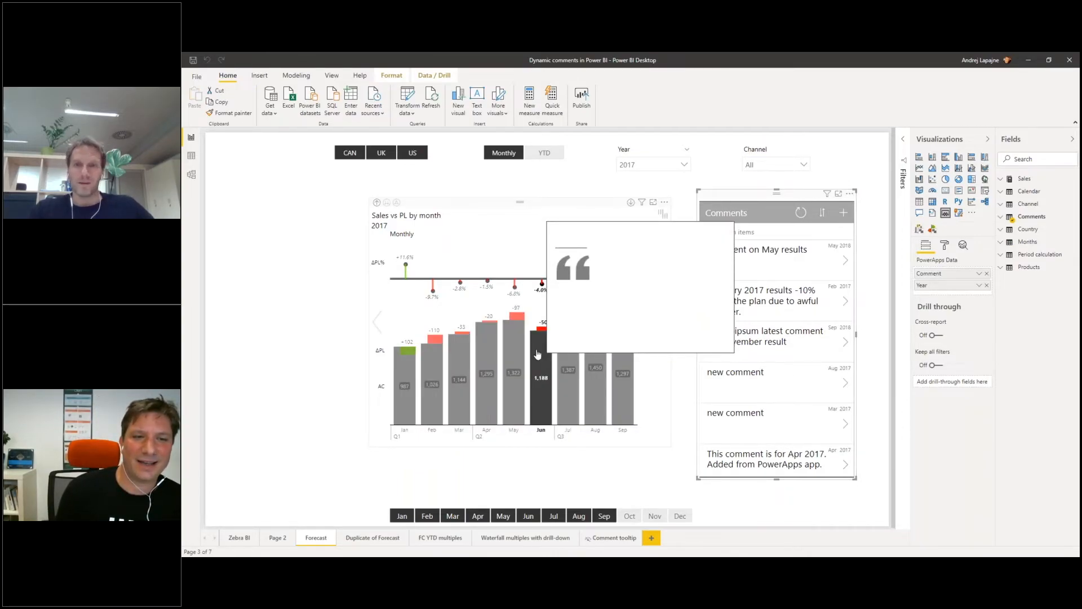
# - Check the comment tooltip on the Jul column and view the report's data model diagram
pyautogui.click(566, 354)
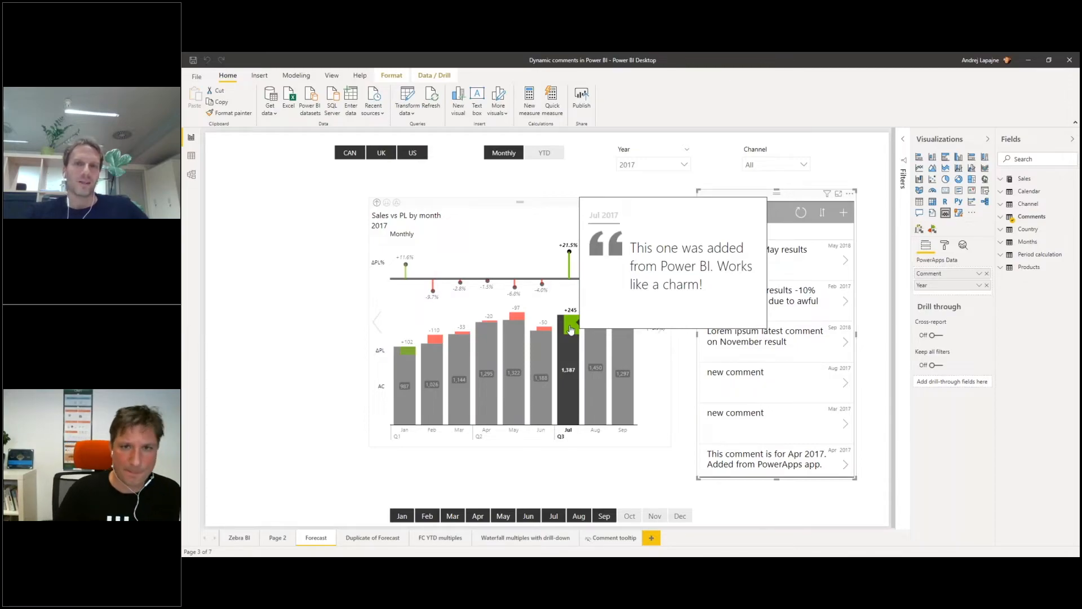
pyautogui.hotkey('alt', 'Tab')
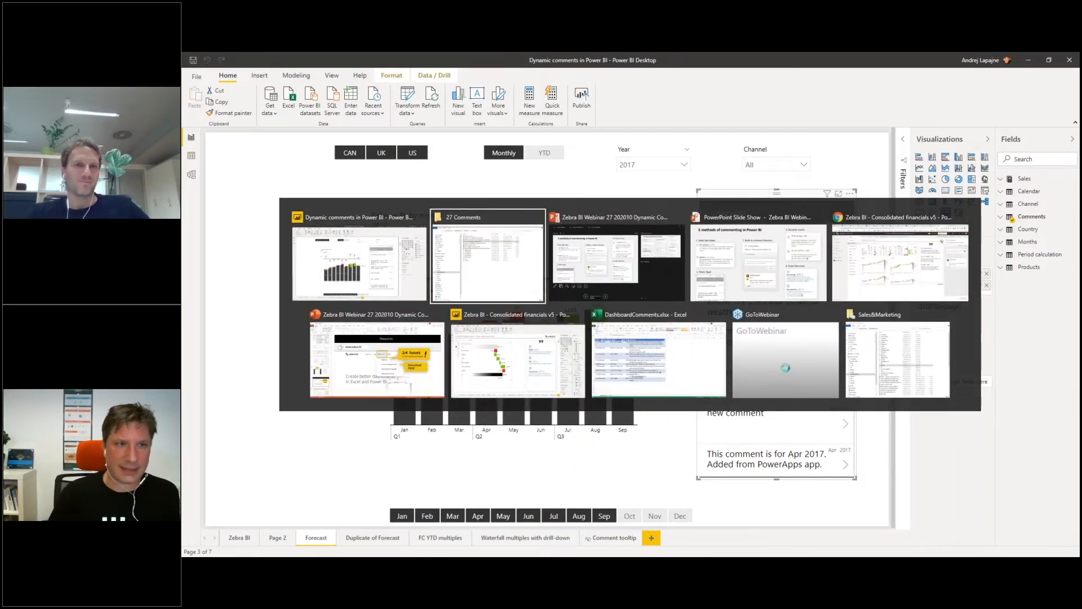
pyautogui.hotkey('alt', 'shift', 'Tab')
pyautogui.click(191, 155)
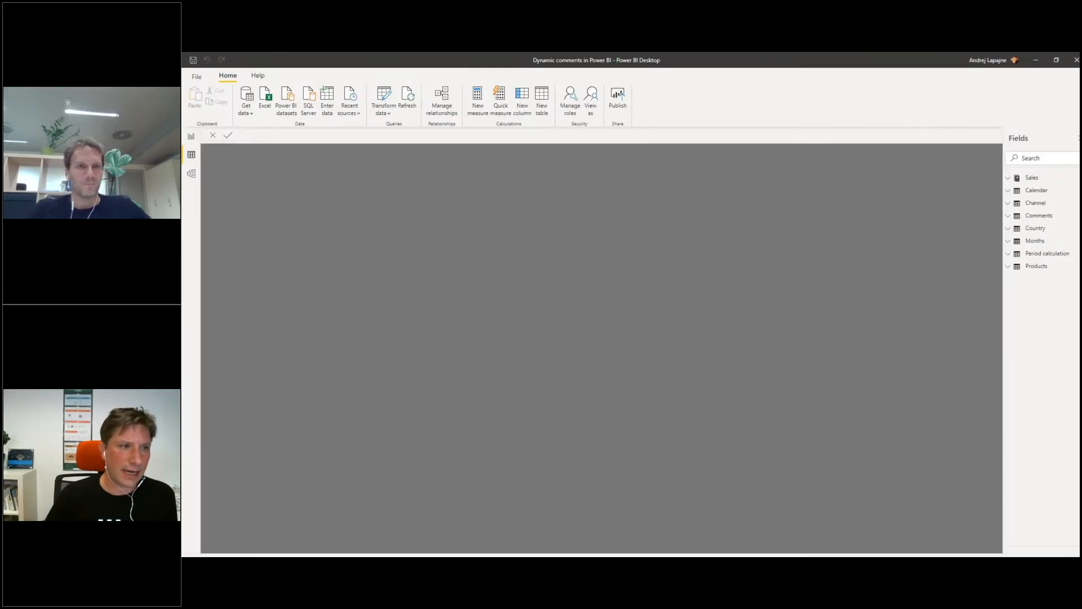
pyautogui.click(191, 173)
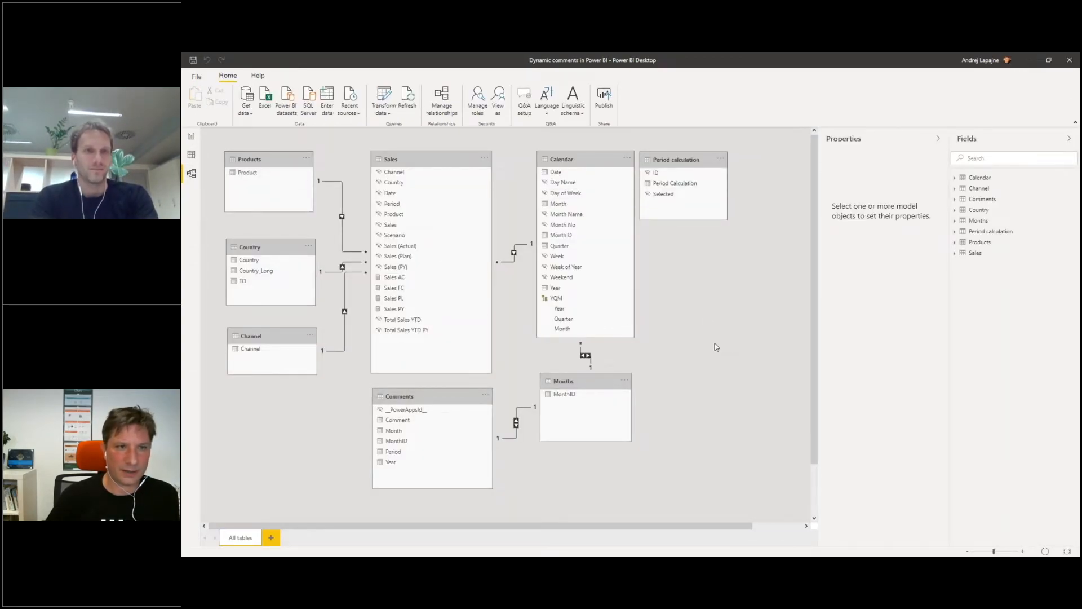
# - Switch to the Consolidated financials v5 report and examine the KPI_ID field in Comments and the Accounts table in its model diagram
pyautogui.hotkey('alt', 'Tab')
pyautogui.hotkey('alt', 'Tab')
pyautogui.hotkey('alt', 'Tab')
pyautogui.hotkey('alt', 'Tab')
pyautogui.hotkey('alt', 'Tab')
pyautogui.hotkey('alt', 'Tab')
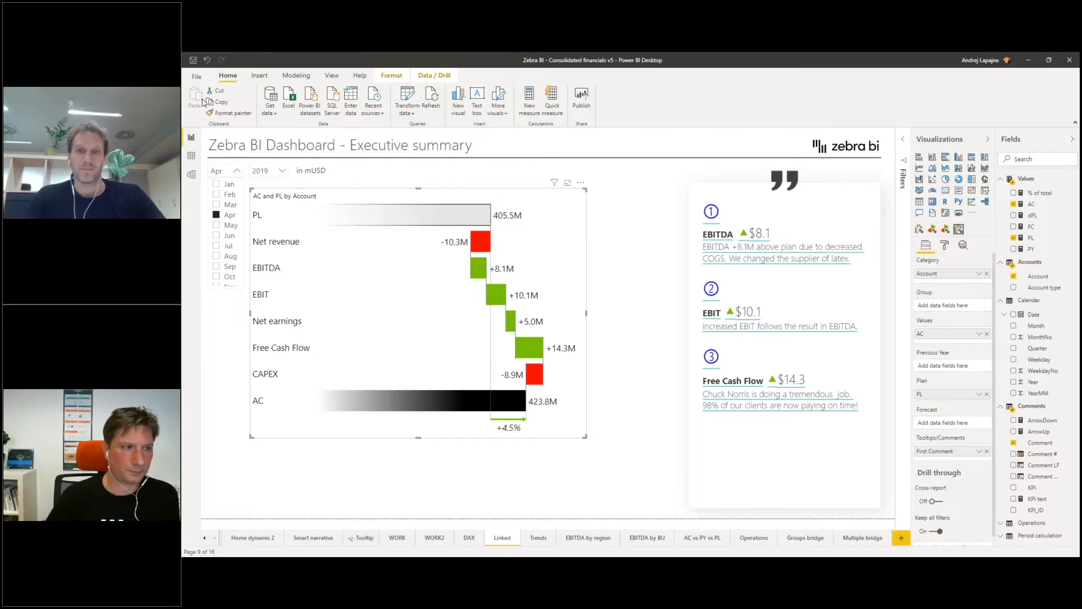
pyautogui.click(191, 174)
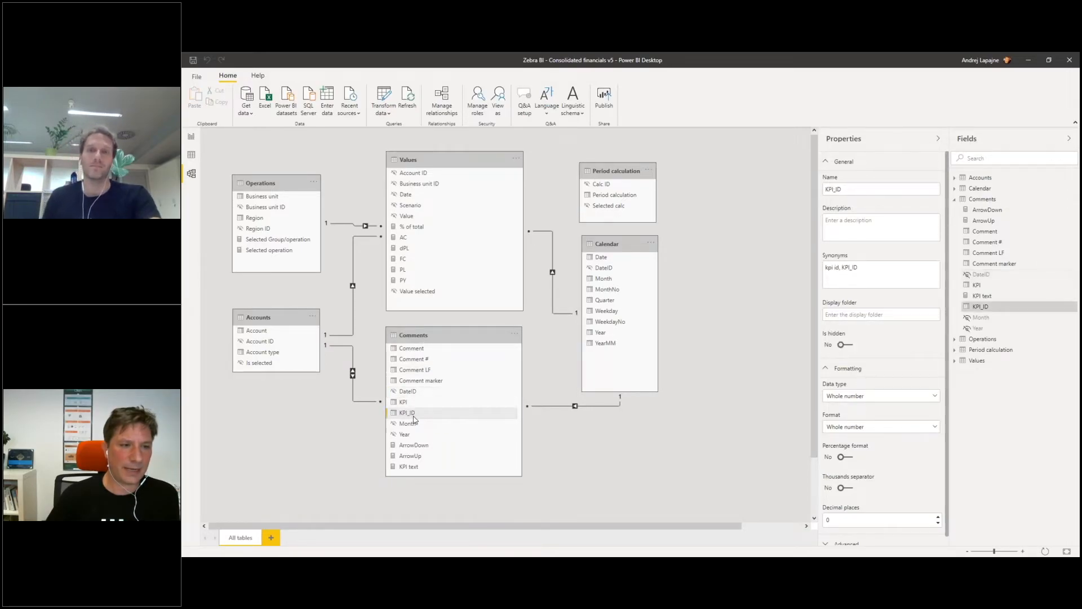
pyautogui.click(408, 413)
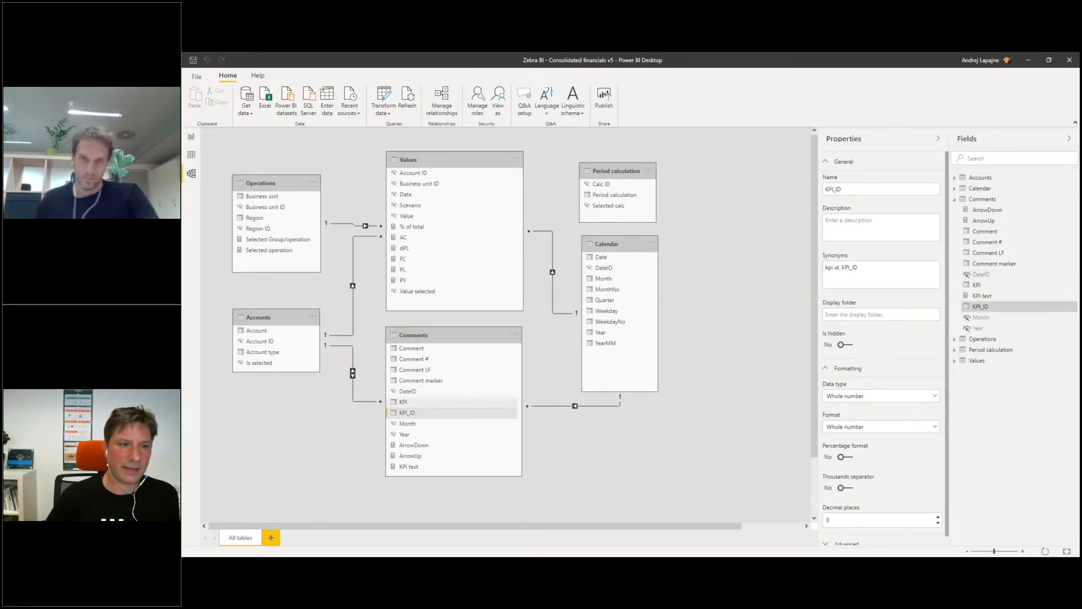
pyautogui.click(266, 317)
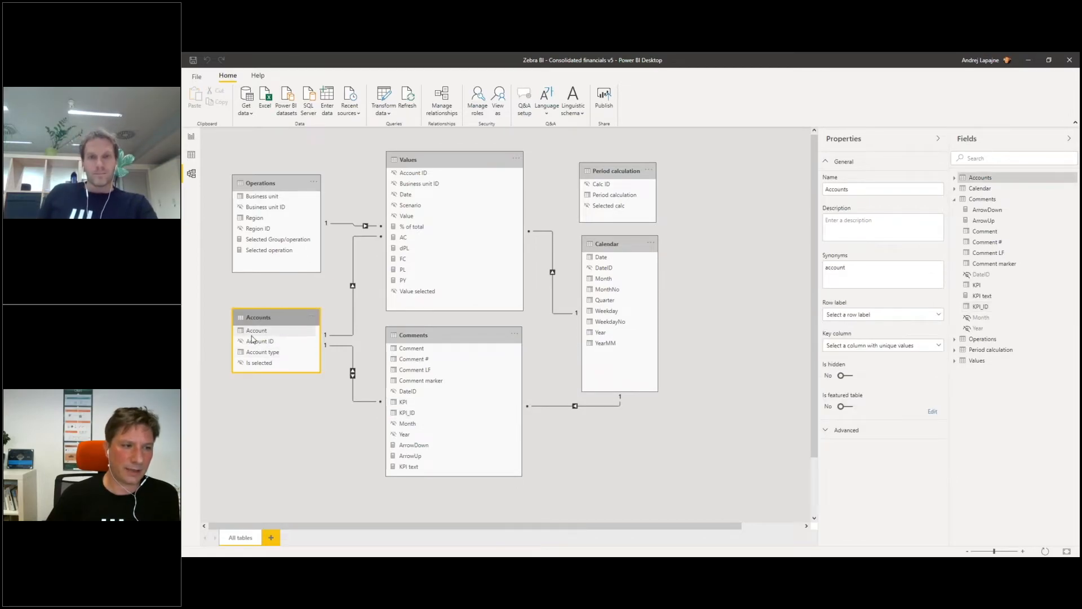
# - Inspect the Account, Account ID and Account type columns in the Accounts table's data and return to the report
pyautogui.click(191, 154)
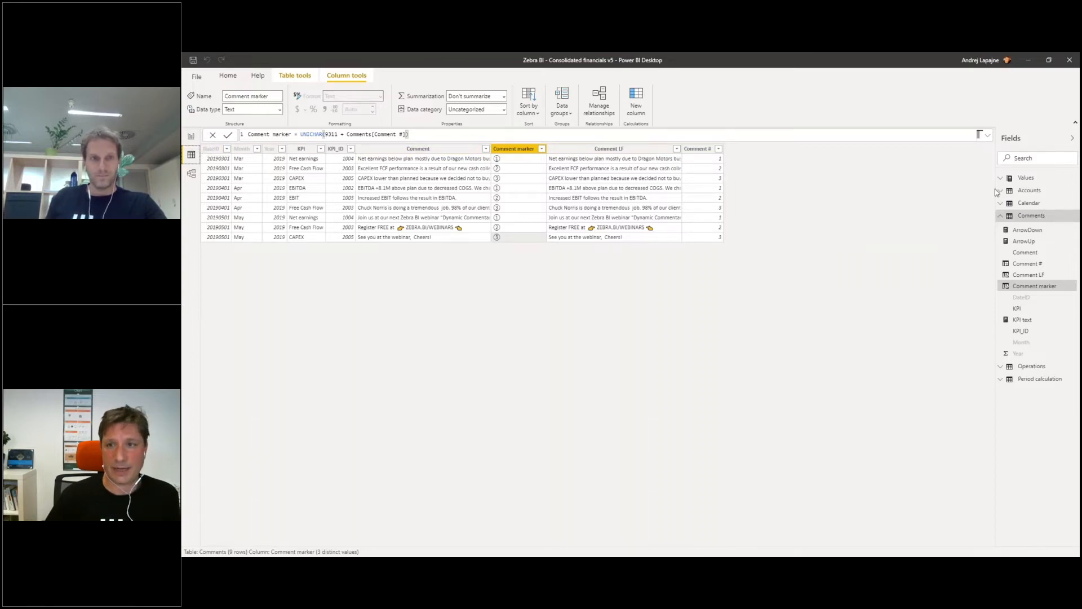
pyautogui.click(1041, 192)
pyautogui.click(1042, 193)
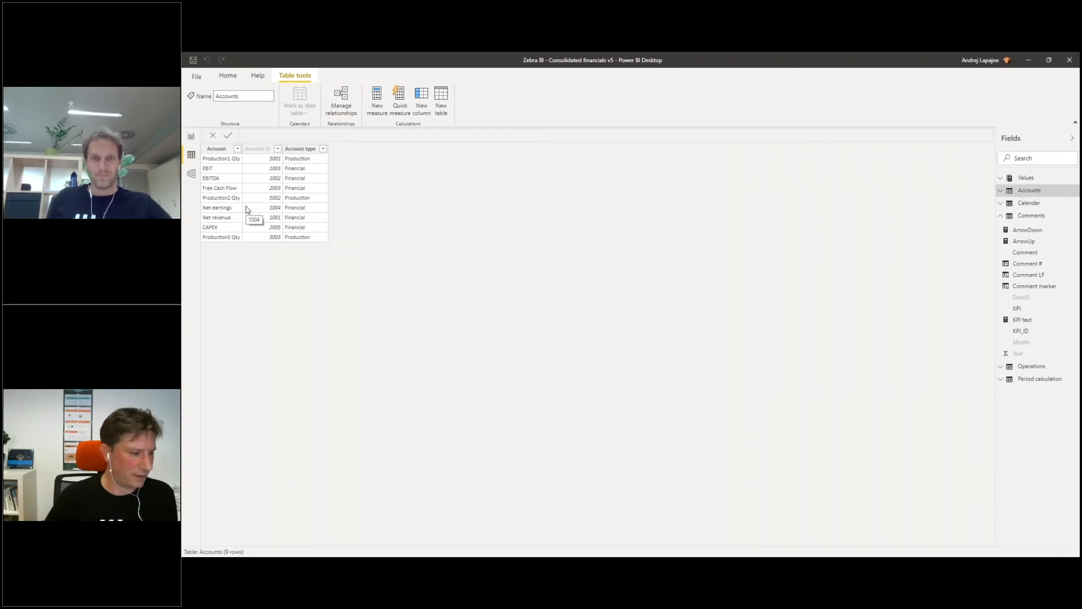
pyautogui.click(225, 149)
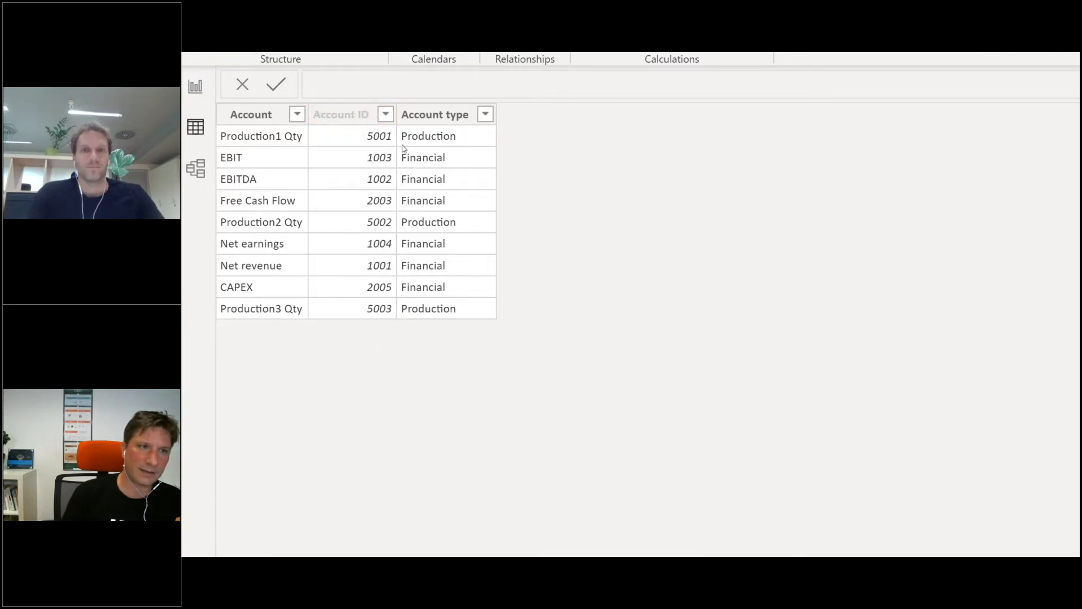
pyautogui.click(350, 118)
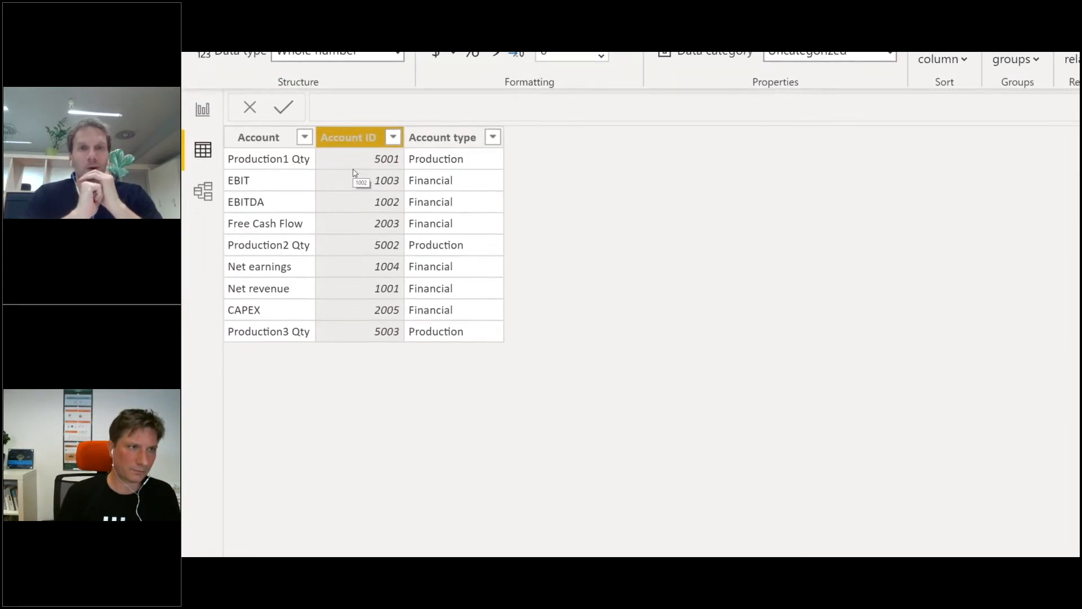
pyautogui.click(412, 229)
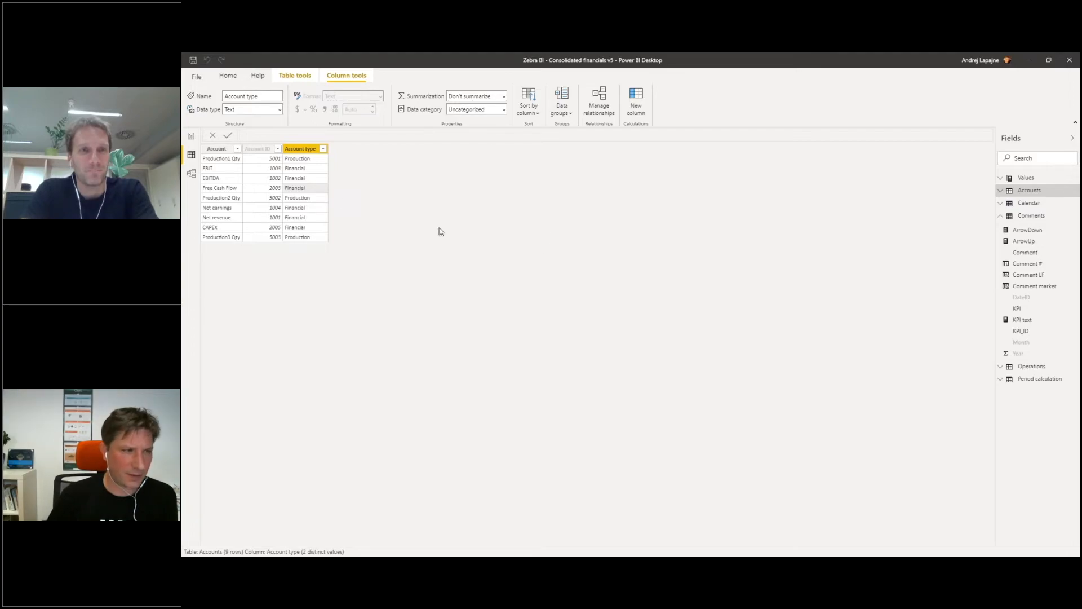
pyautogui.click(192, 137)
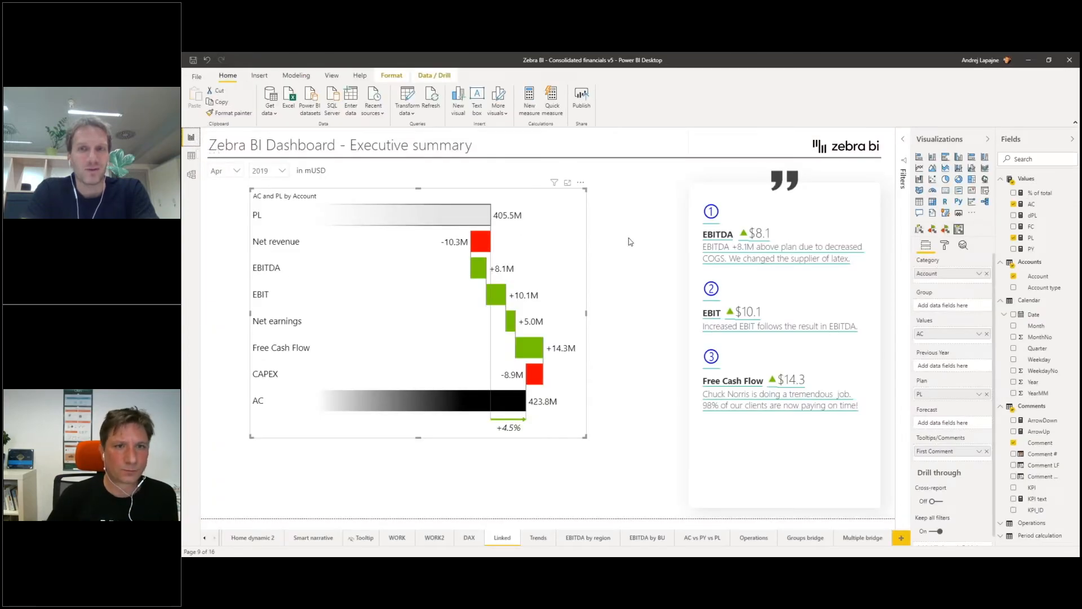
pyautogui.click(351, 100)
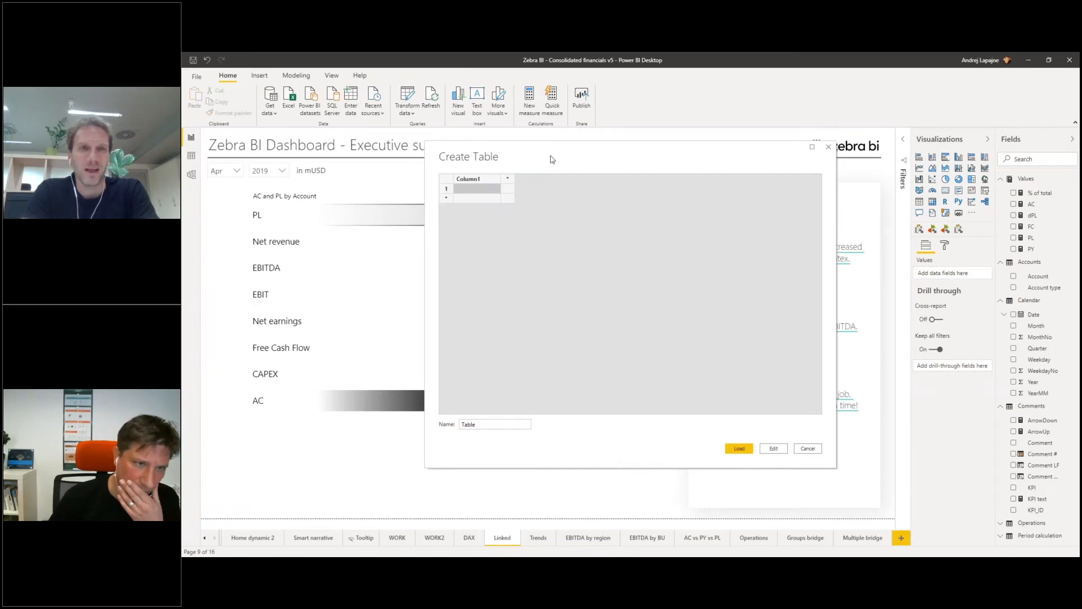
pyautogui.moveTo(560, 161); pyautogui.dragTo(510, 172)
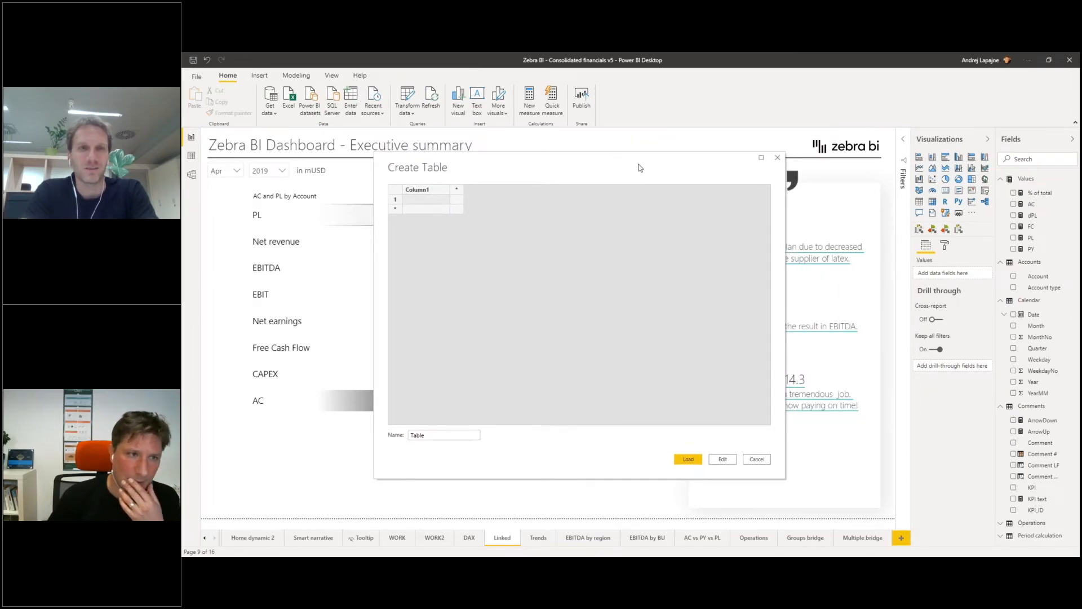
pyautogui.click(777, 159)
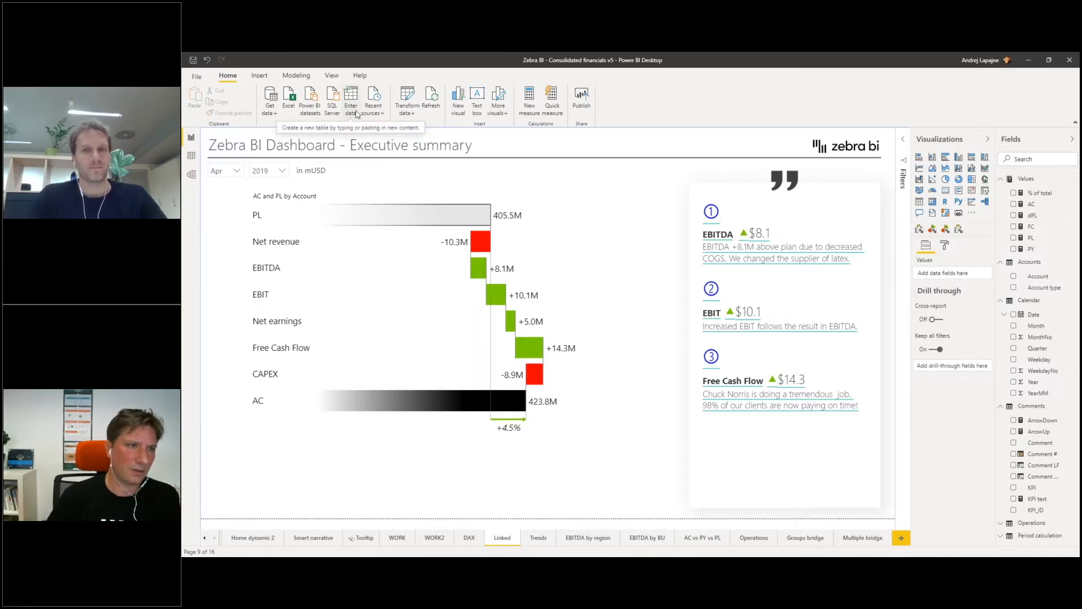
# - Start a manually entered table and name it Comments2
pyautogui.click(353, 97)
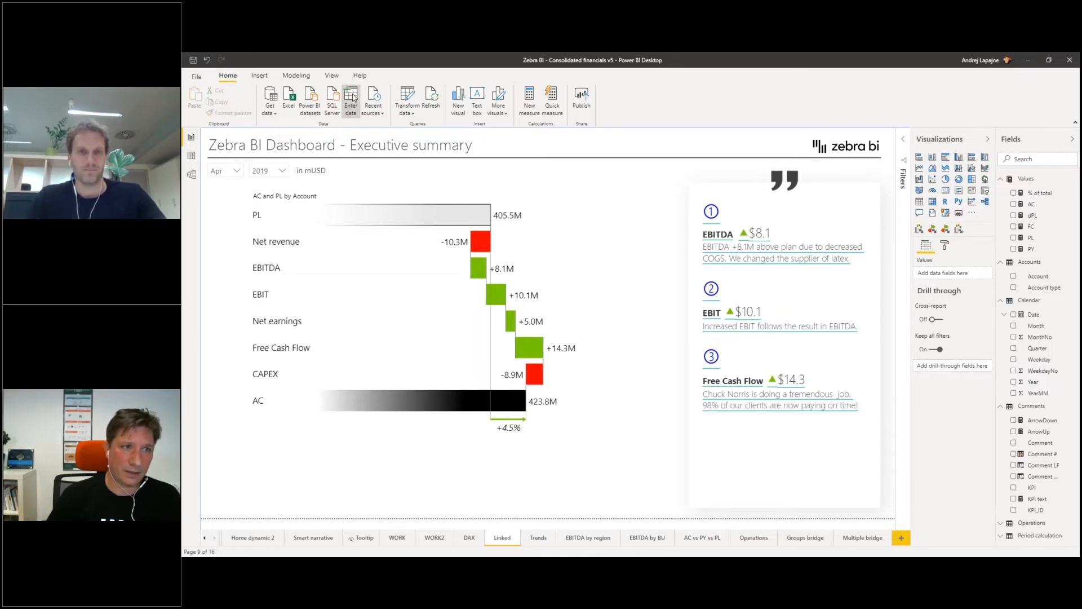
pyautogui.moveTo(559, 156); pyautogui.dragTo(532, 157)
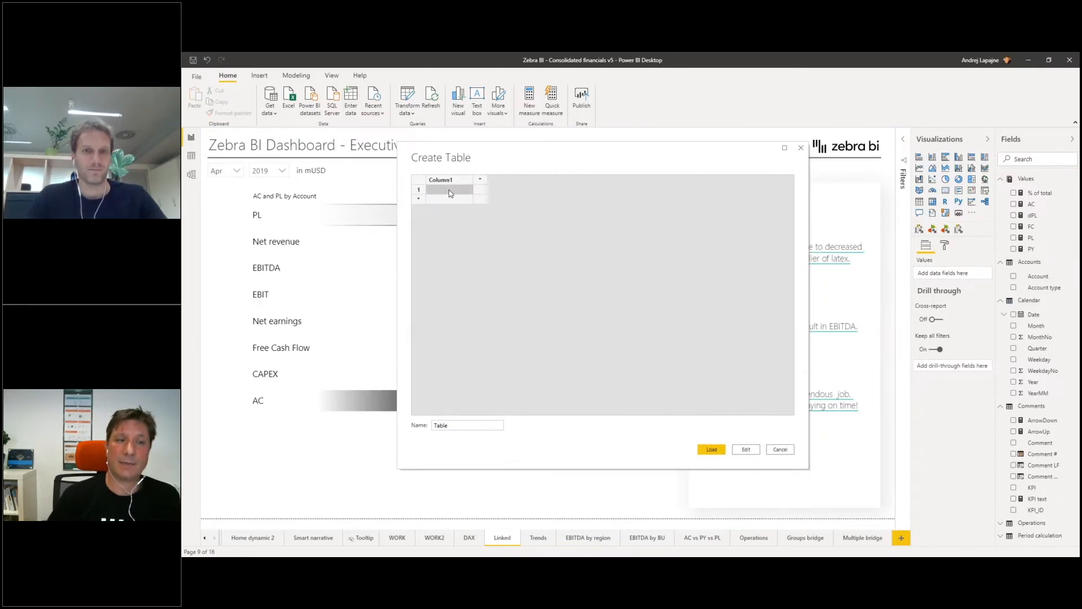
pyautogui.moveTo(458, 425); pyautogui.dragTo(414, 430)
pyautogui.write('Comment')
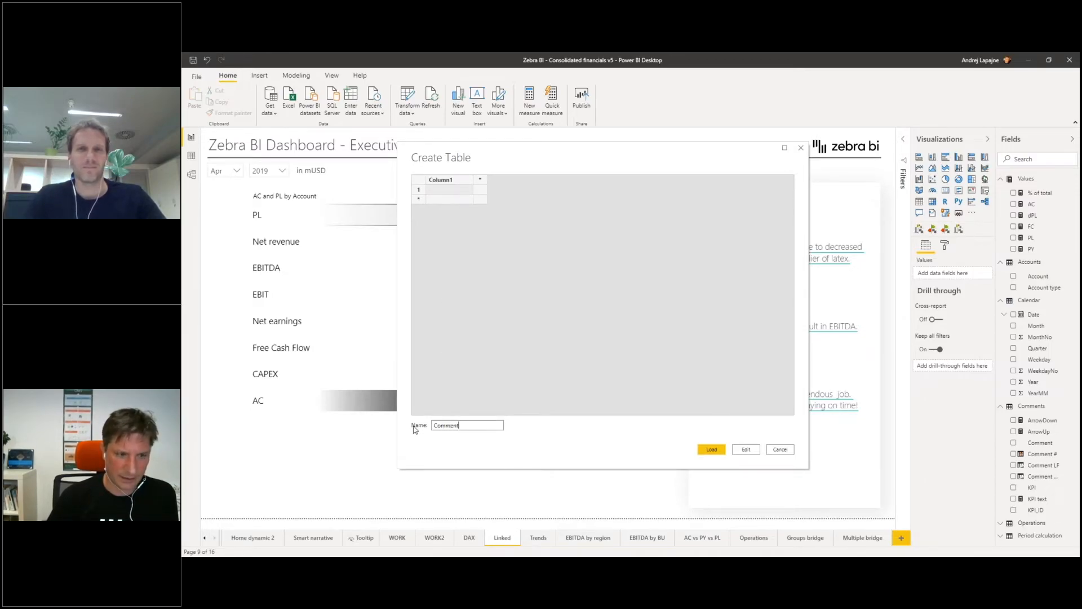
pyautogui.write('s2')
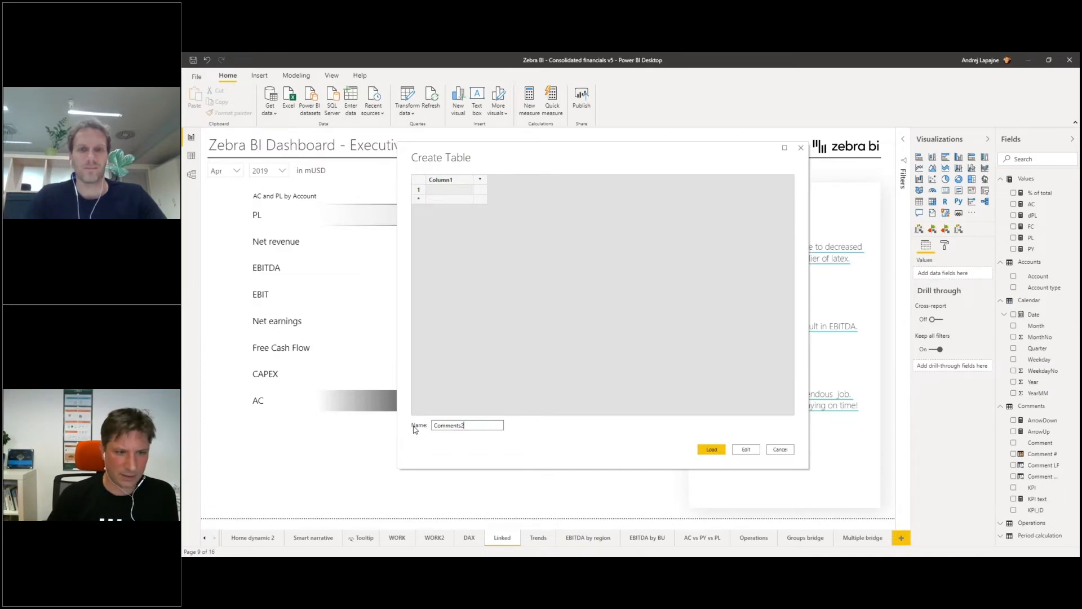
# - Name the first two columns of the new table Comment and DateID
pyautogui.click(445, 180)
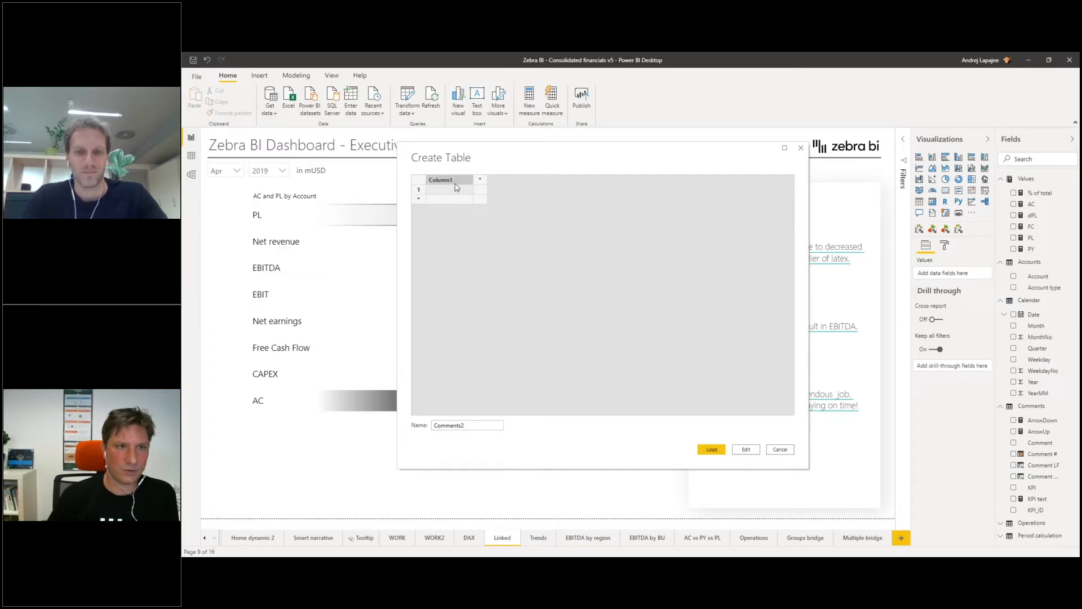
pyautogui.write('ment')
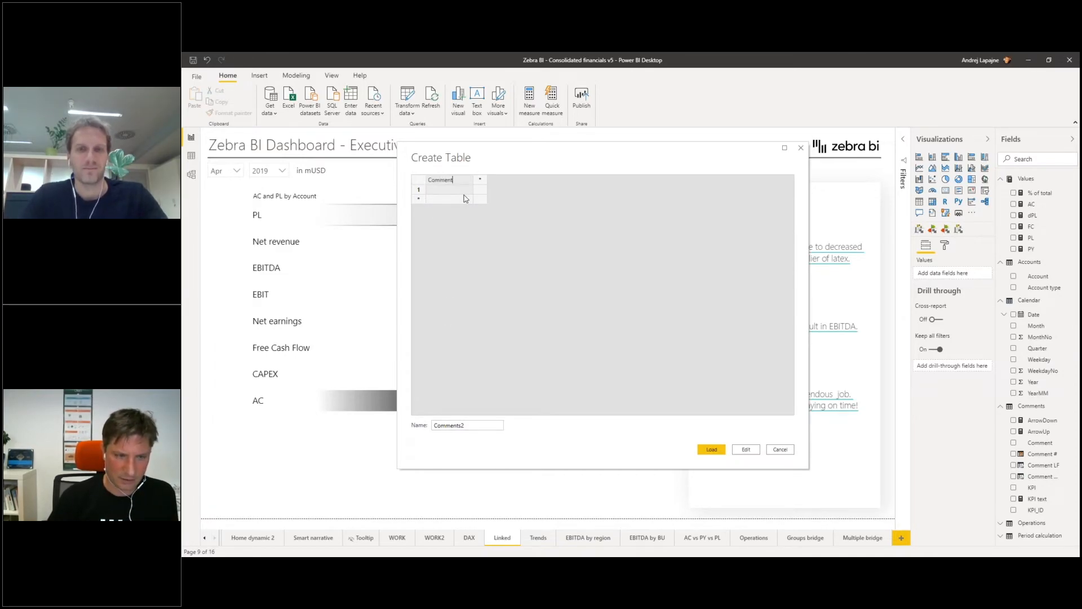
pyautogui.press('Tab')
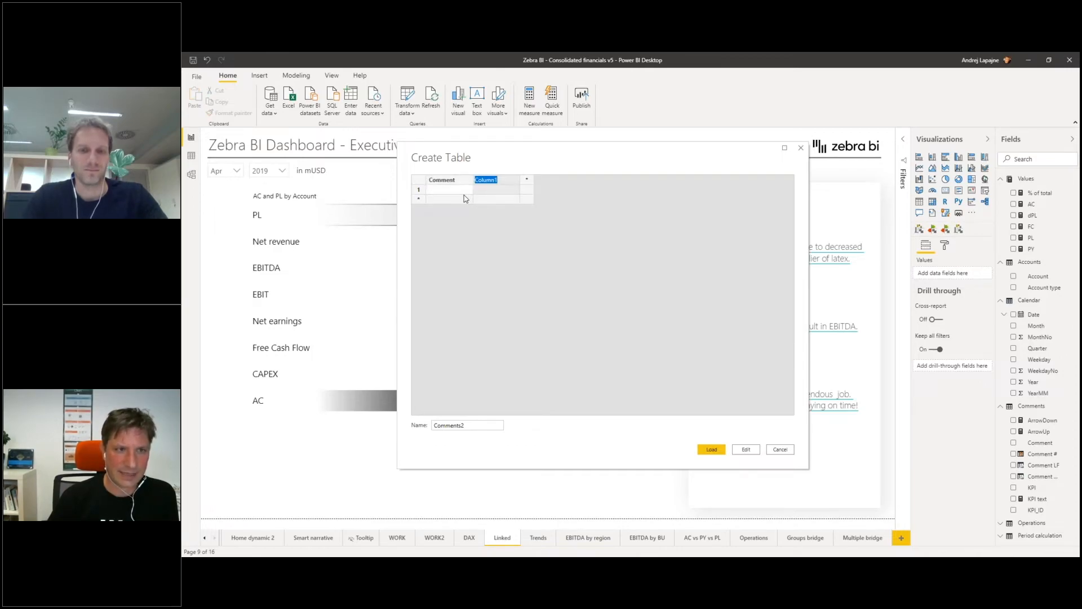
pyautogui.write('Date')
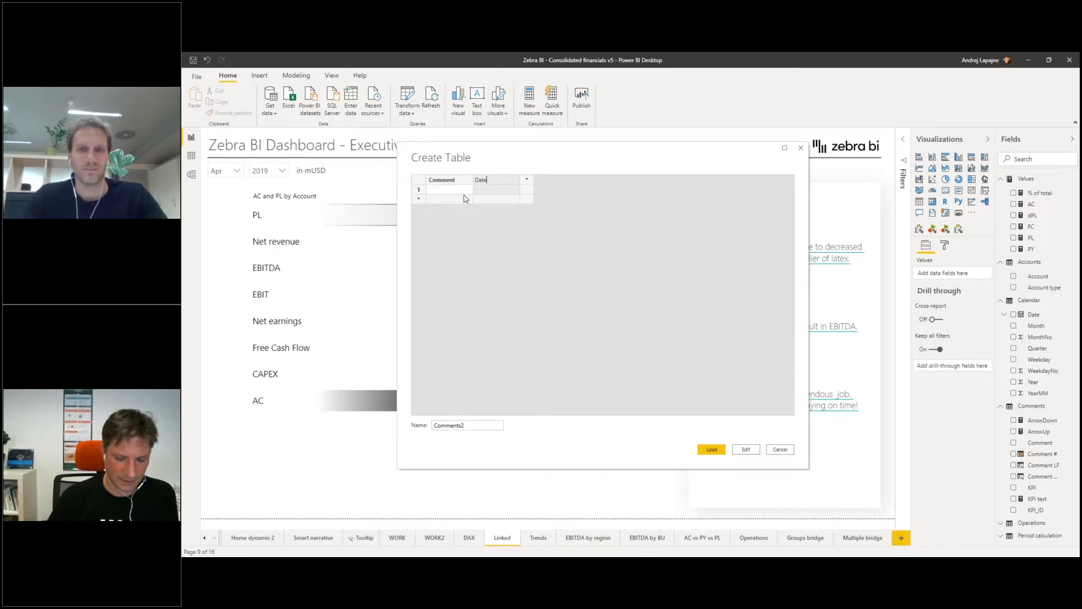
pyautogui.write('ID')
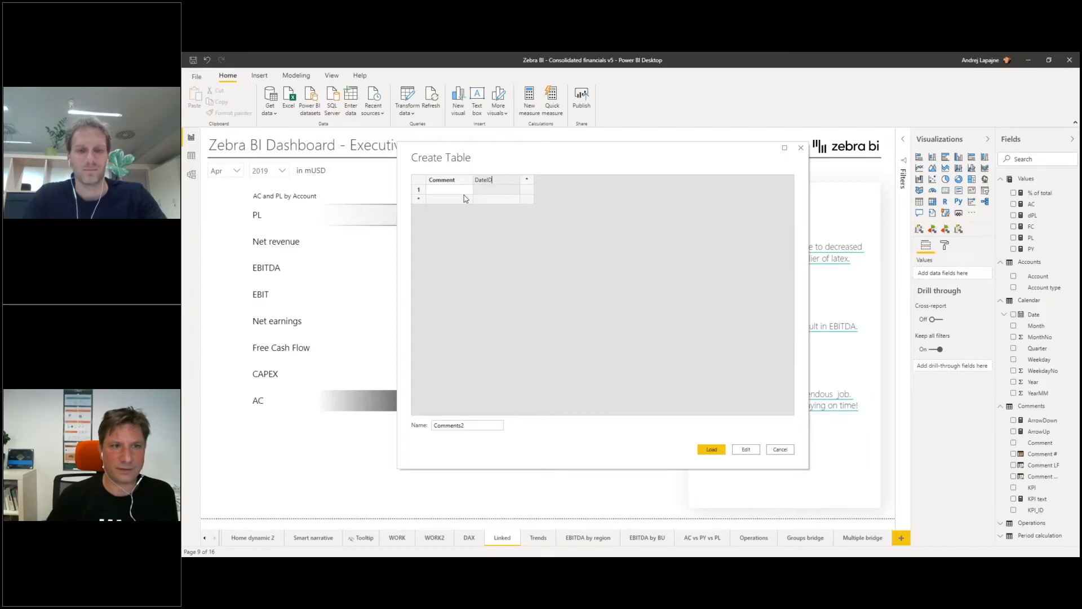
pyautogui.press('Return')
# - Fill the first row with "First comment" and the DateID 20190301, and remove the surplus third column
pyautogui.write('Fi')
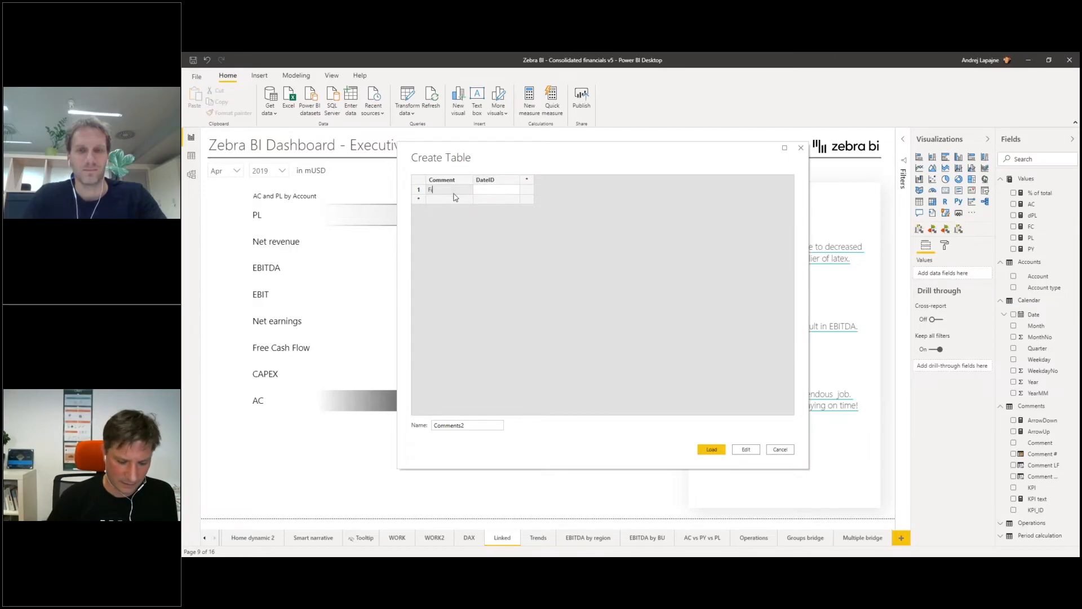
pyautogui.write('rst comment')
pyautogui.press('Tab')
pyautogui.write('201904')
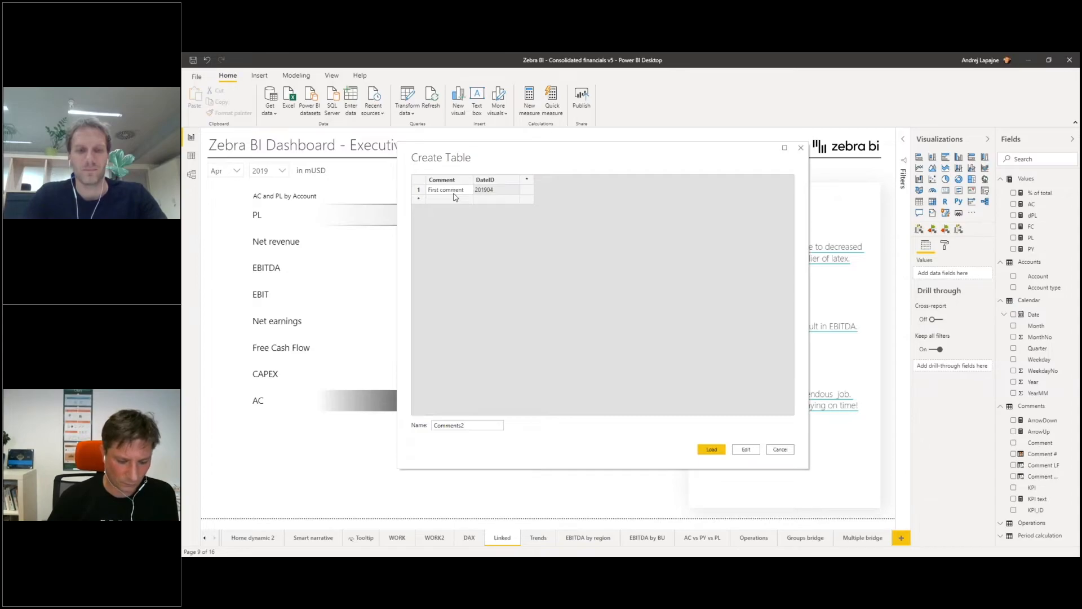
pyautogui.press('BackSpace')
pyautogui.write('301')
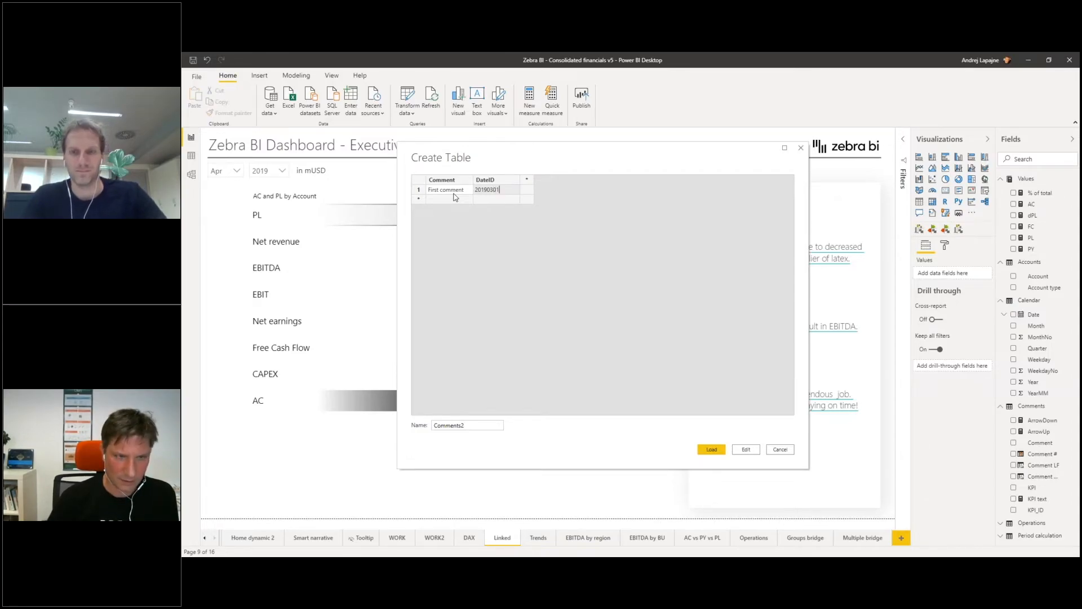
pyautogui.press('Tab')
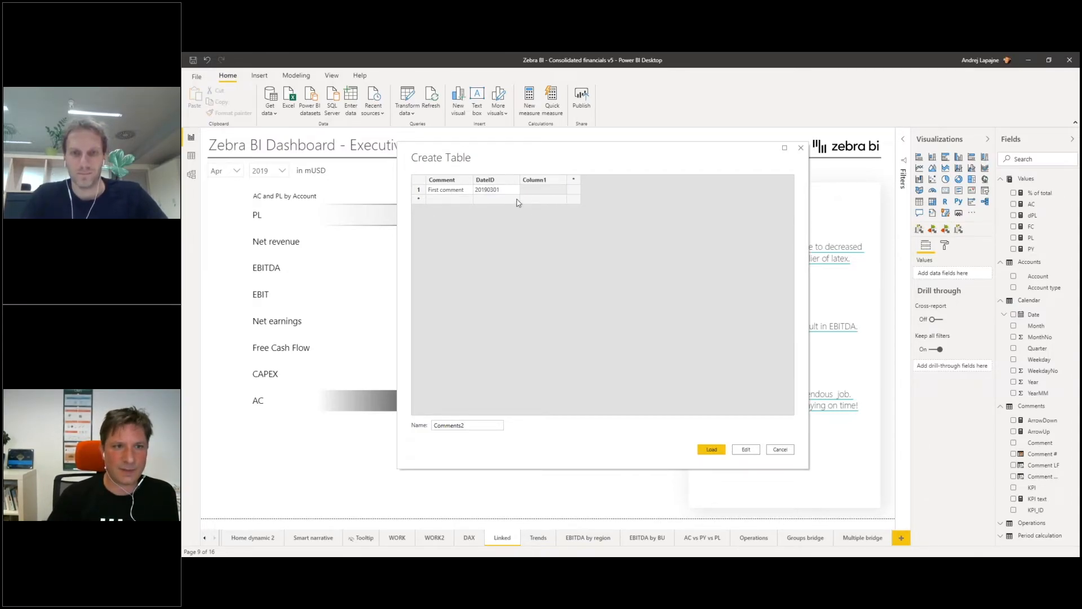
pyautogui.rightClick(538, 179)
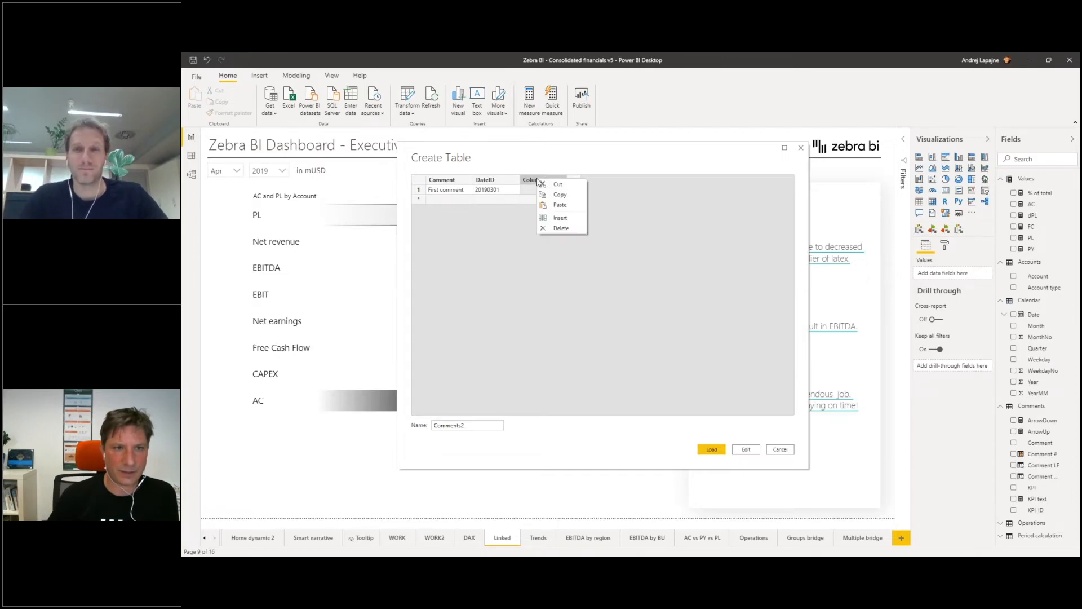
pyautogui.click(566, 228)
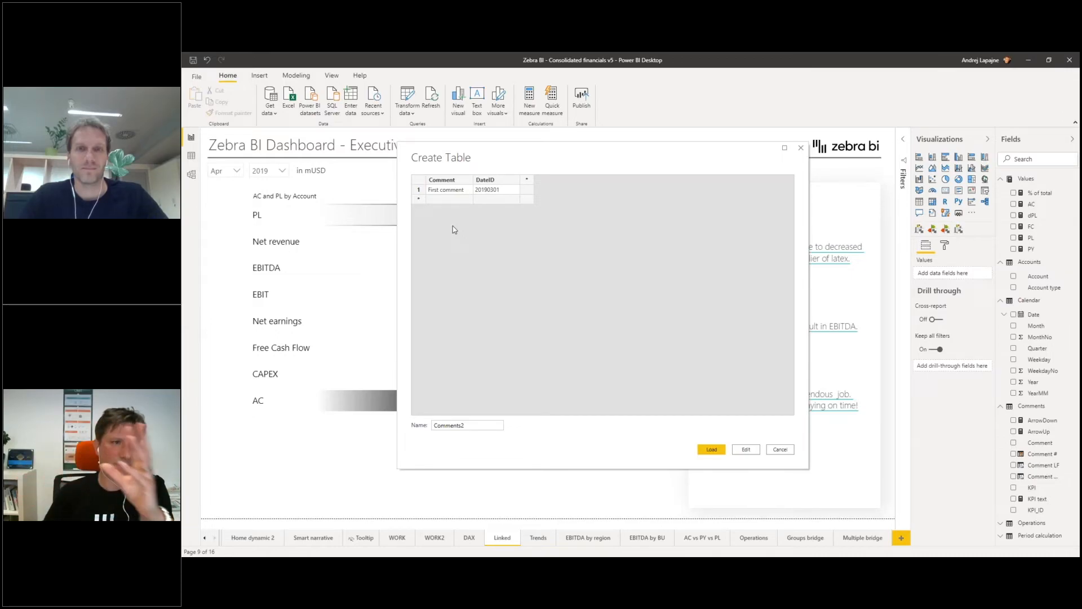
# - Load the Comments2 table and place it just below the Calendar table in the model diagram
pyautogui.click(712, 449)
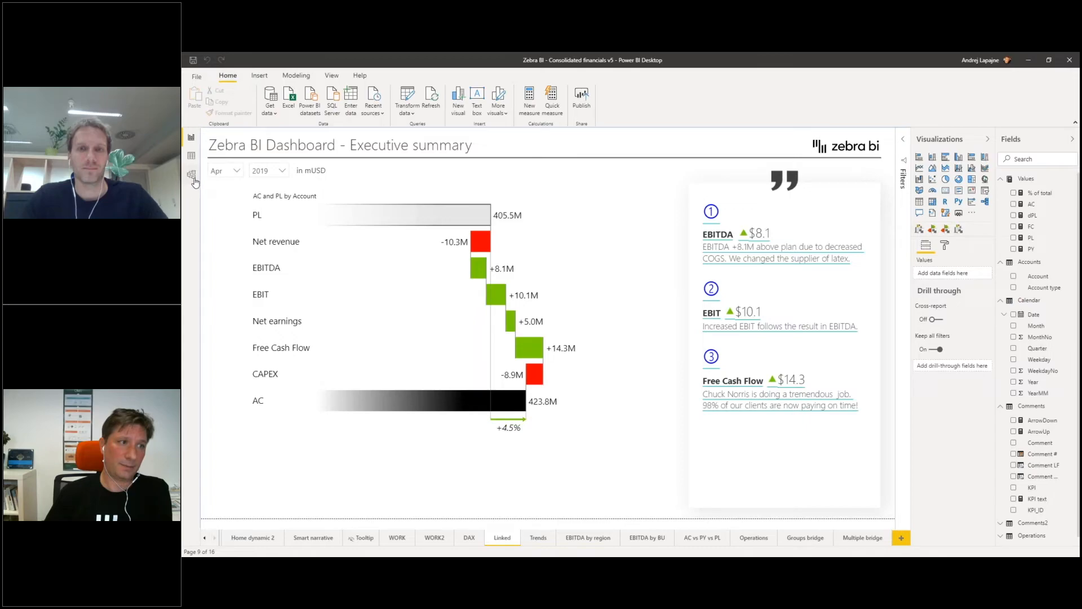
pyautogui.click(192, 175)
pyautogui.moveTo(749, 159); pyautogui.dragTo(619, 434)
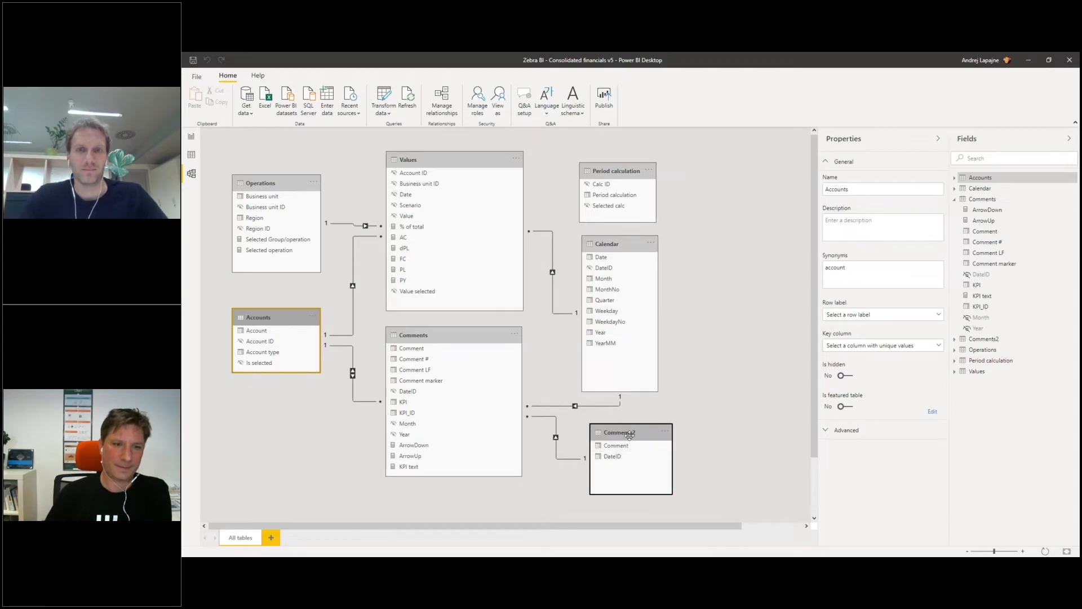
# - Delete the relationship between the Comments and Comments2 tables
pyautogui.rightClick(557, 433)
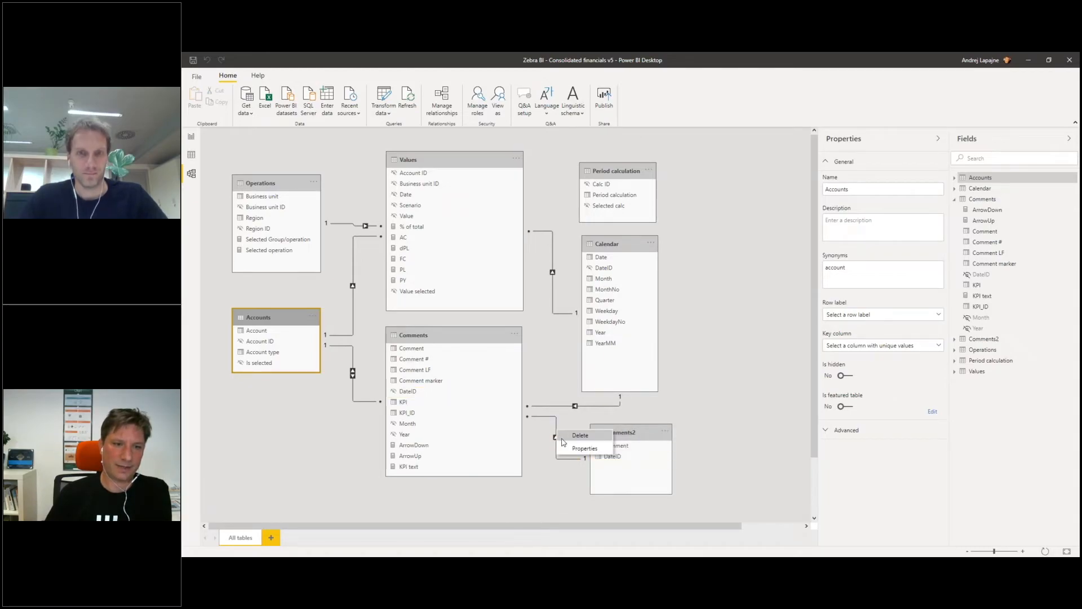
pyautogui.click(579, 436)
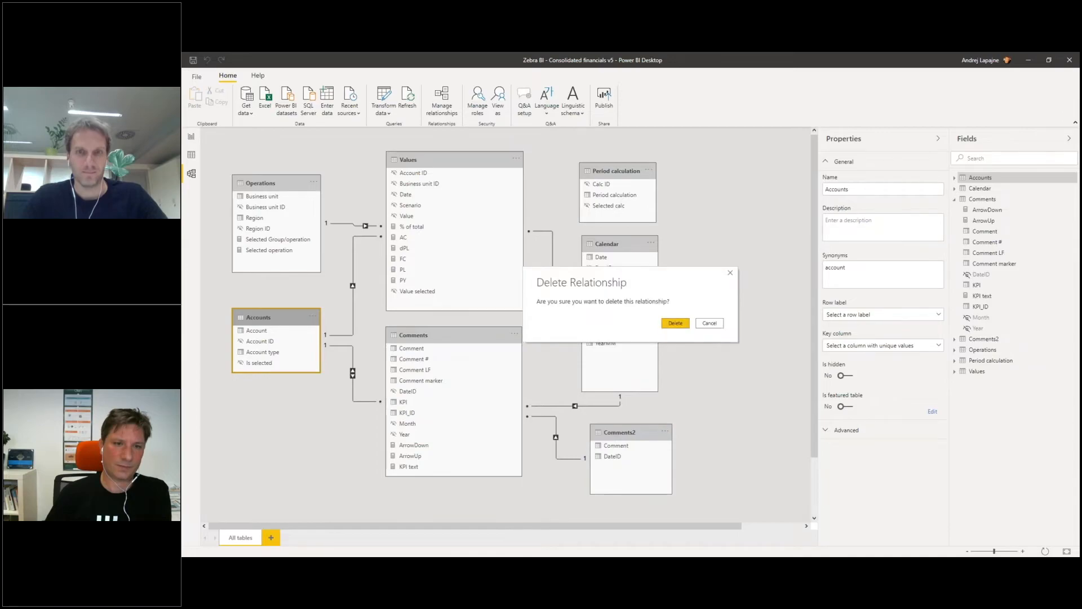
pyautogui.click(675, 323)
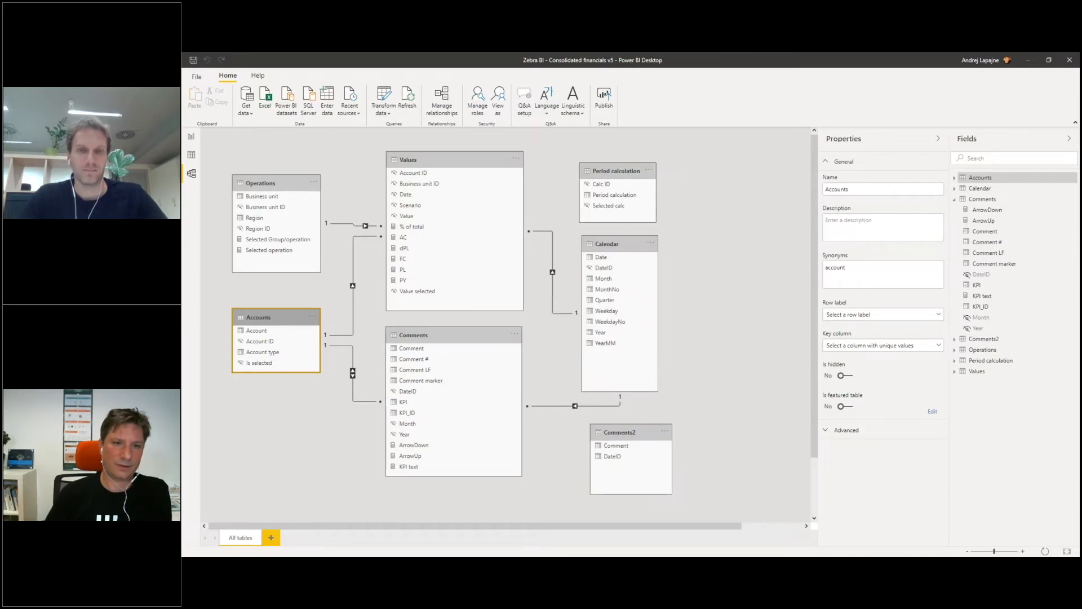
# - Move the Comments2 table beside the Calendar table and relate the two tables on DateID
pyautogui.moveTo(614, 431); pyautogui.dragTo(706, 279)
pyautogui.moveTo(604, 272); pyautogui.dragTo(703, 307)
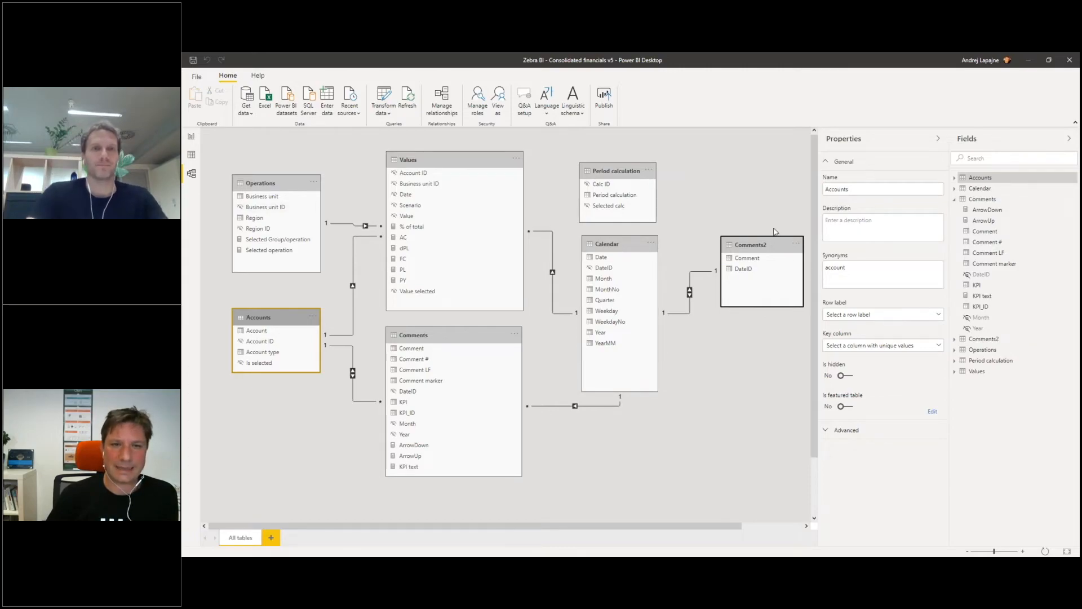
pyautogui.moveTo(762, 243); pyautogui.dragTo(746, 237)
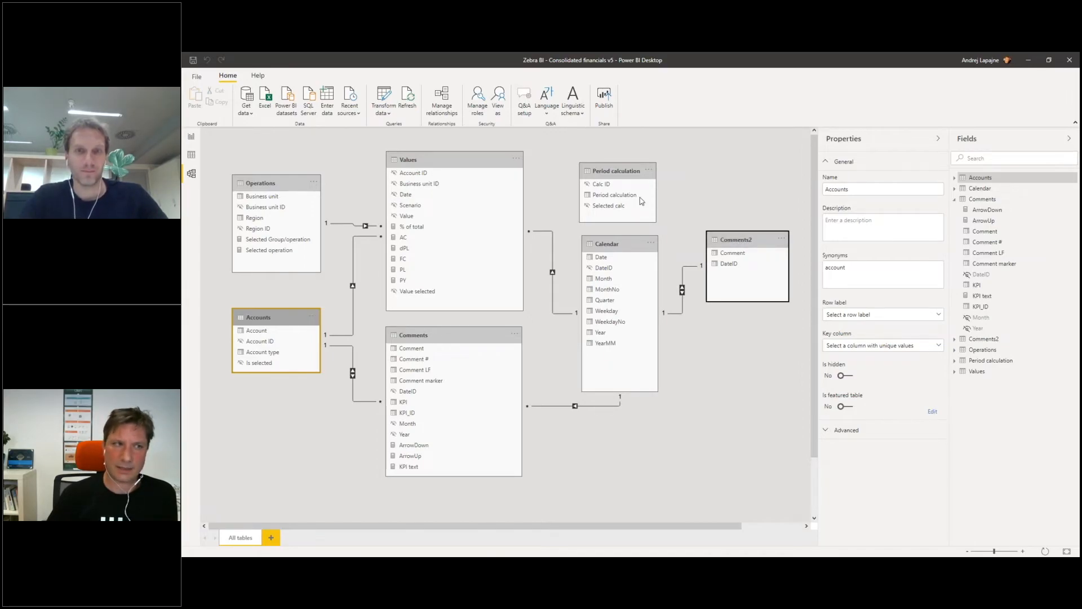
# - Reopen the source of the Comments2 table in the Power Query Editor and add a second row with comment "Second" and DateID 20190401
pyautogui.click(191, 137)
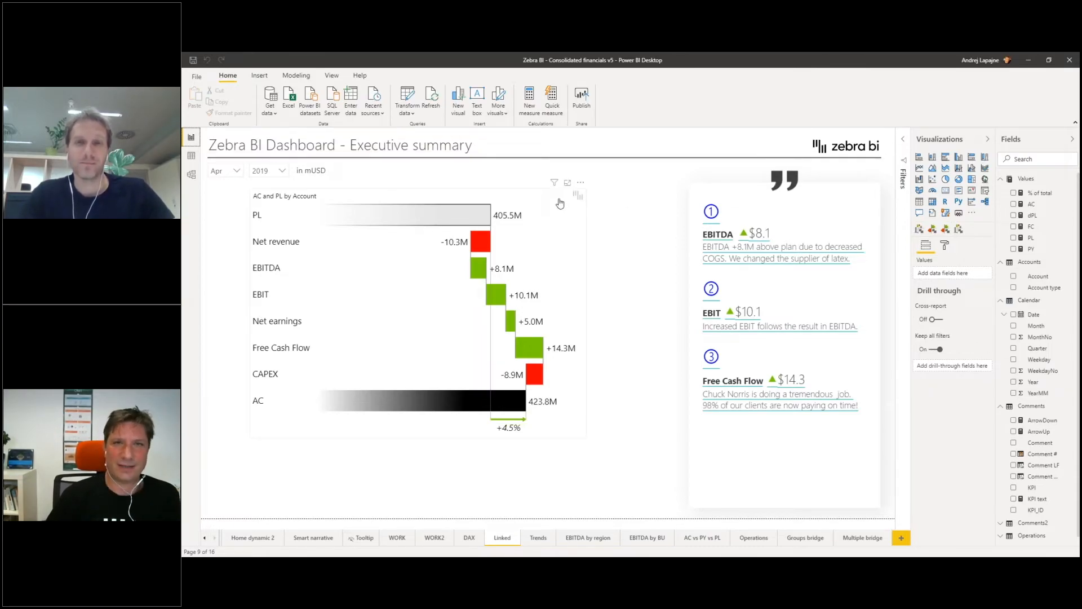
pyautogui.click(406, 96)
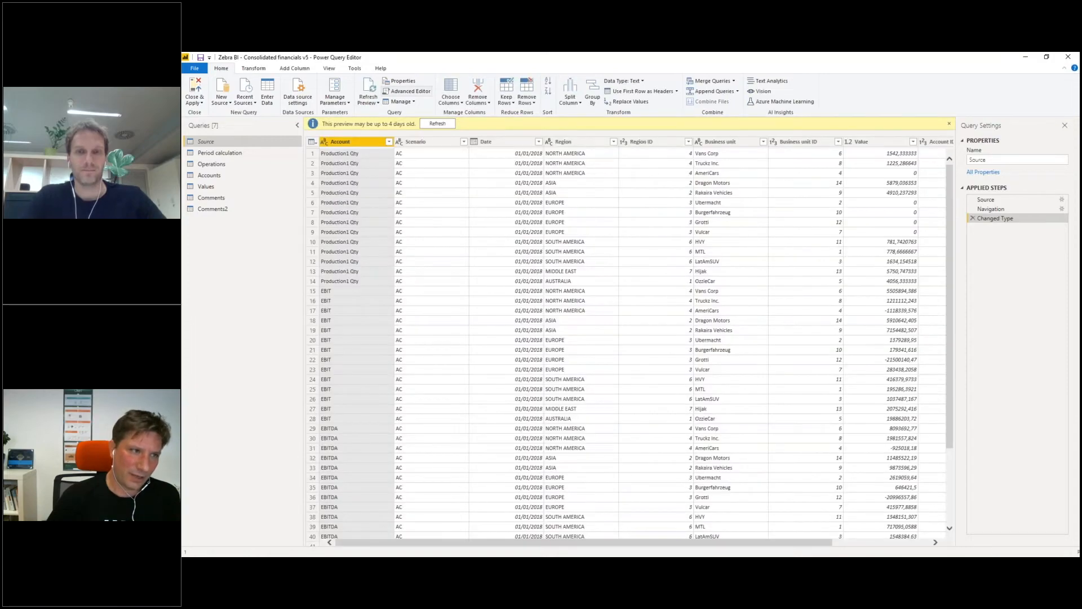
pyautogui.click(212, 209)
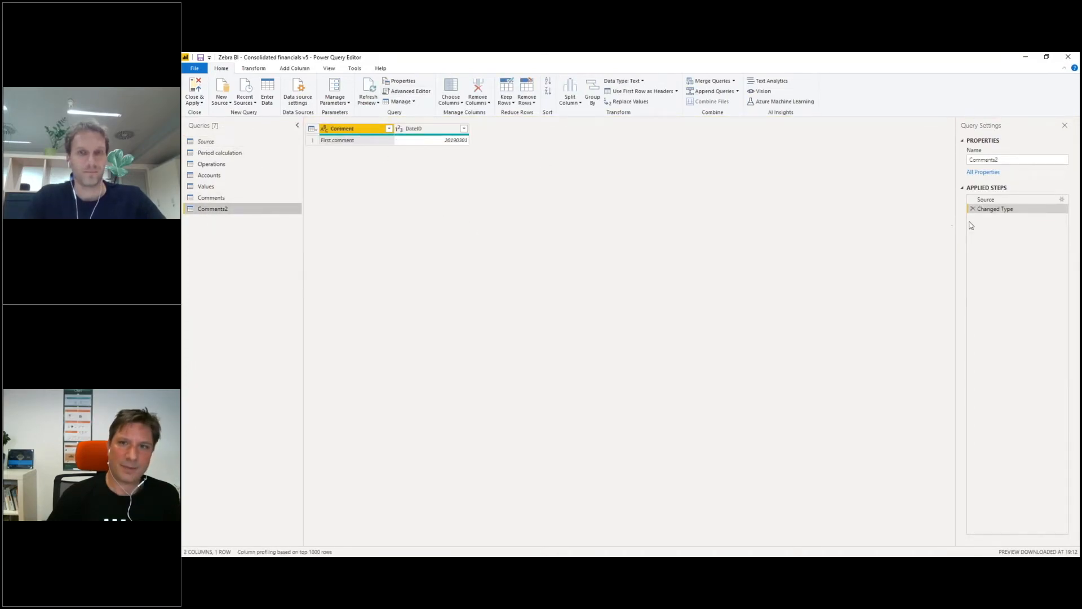
pyautogui.click(989, 201)
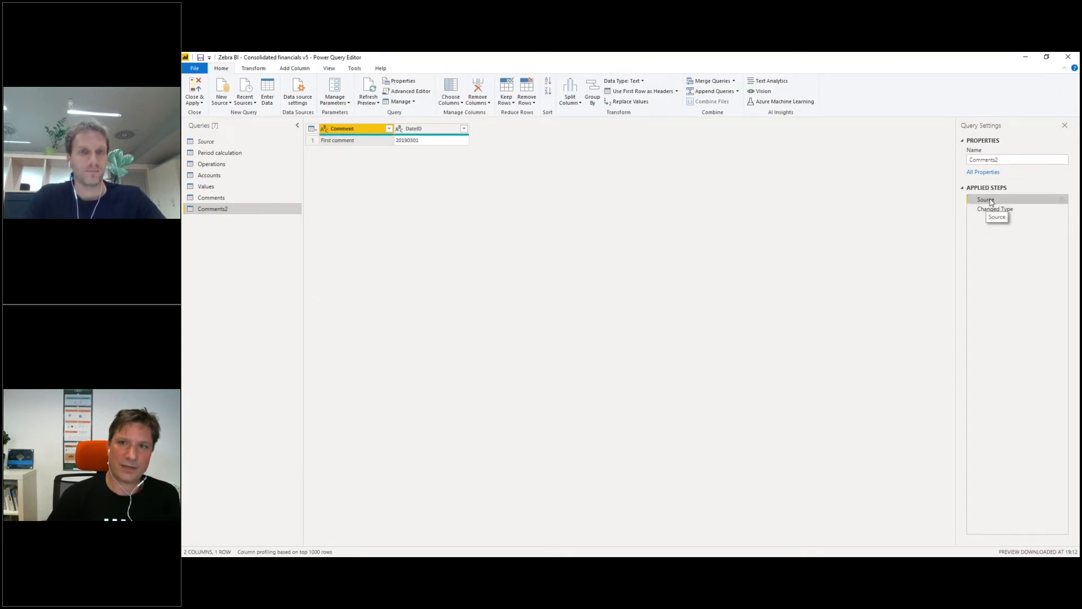
pyautogui.doubleClick(990, 201)
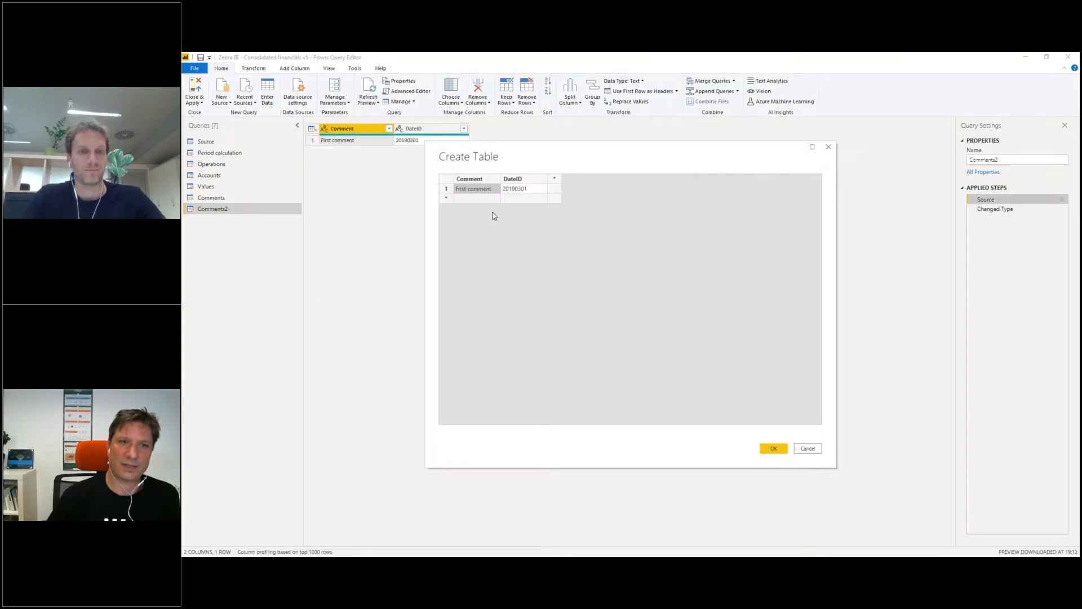
pyautogui.click(445, 201)
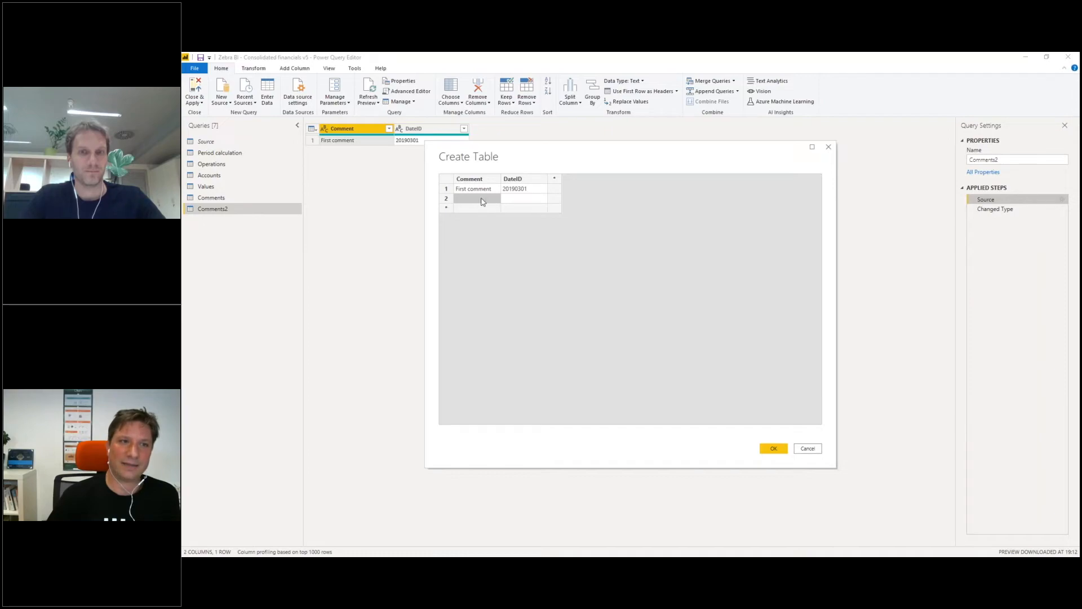
pyautogui.write('Second')
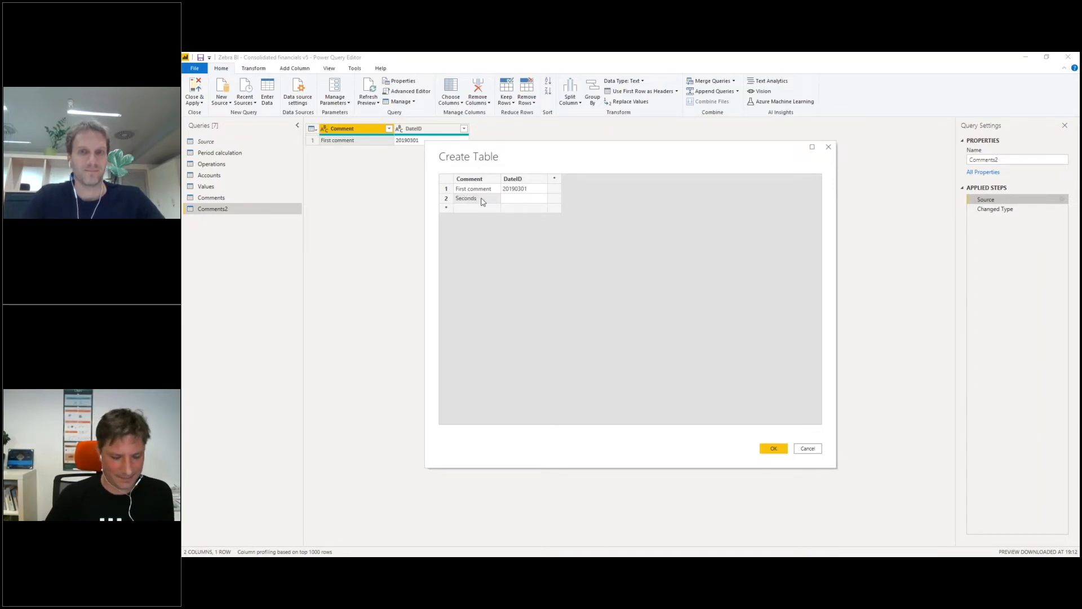
pyautogui.press('Tab')
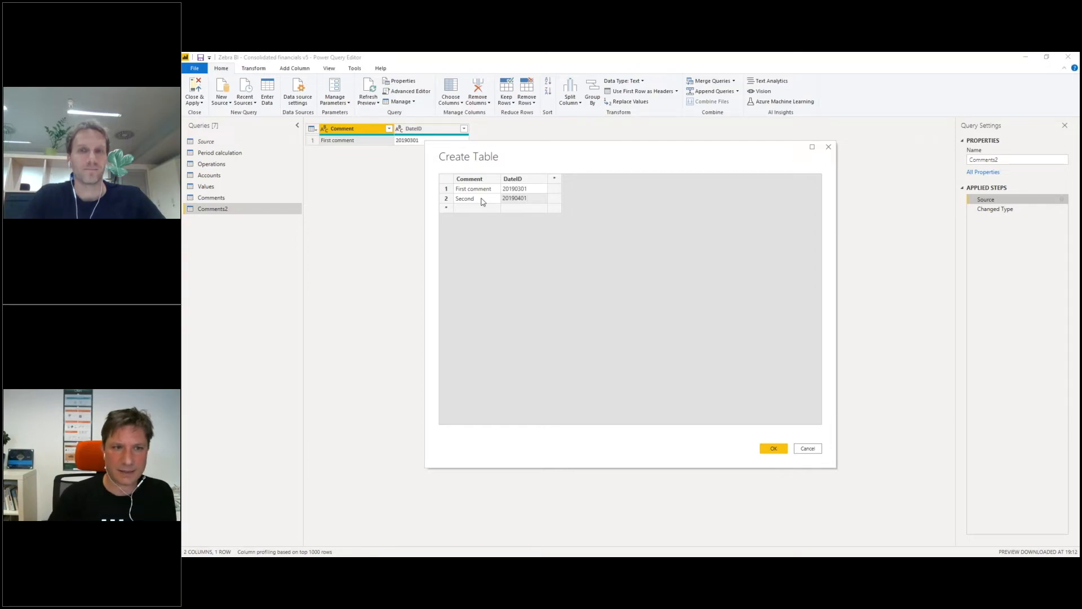
pyautogui.click(769, 448)
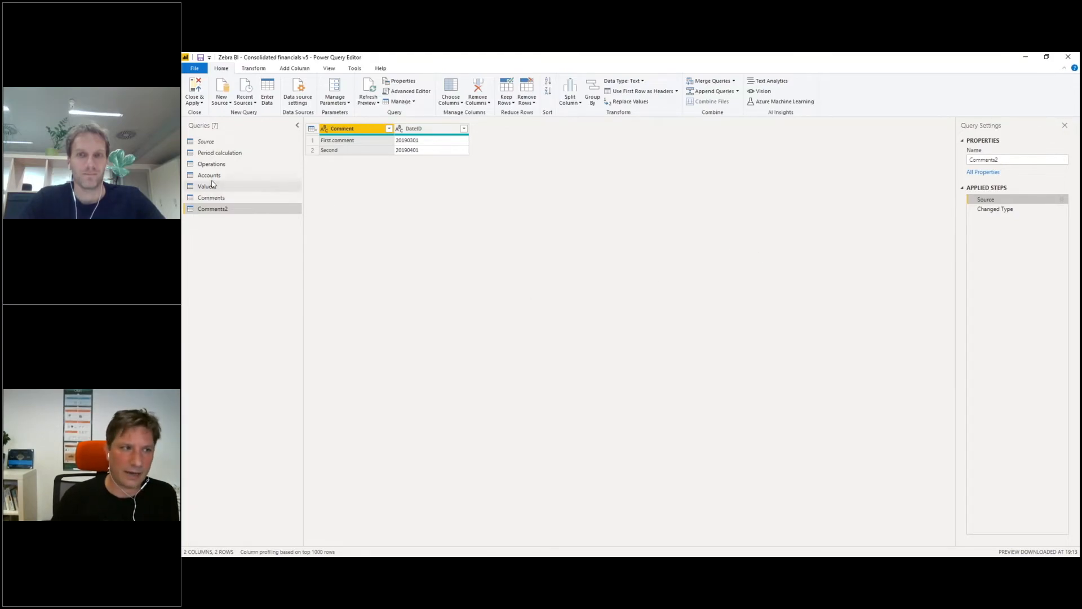
# - Open the source settings of the Comments query and examine the file path of its Excel workbook
pyautogui.click(269, 197)
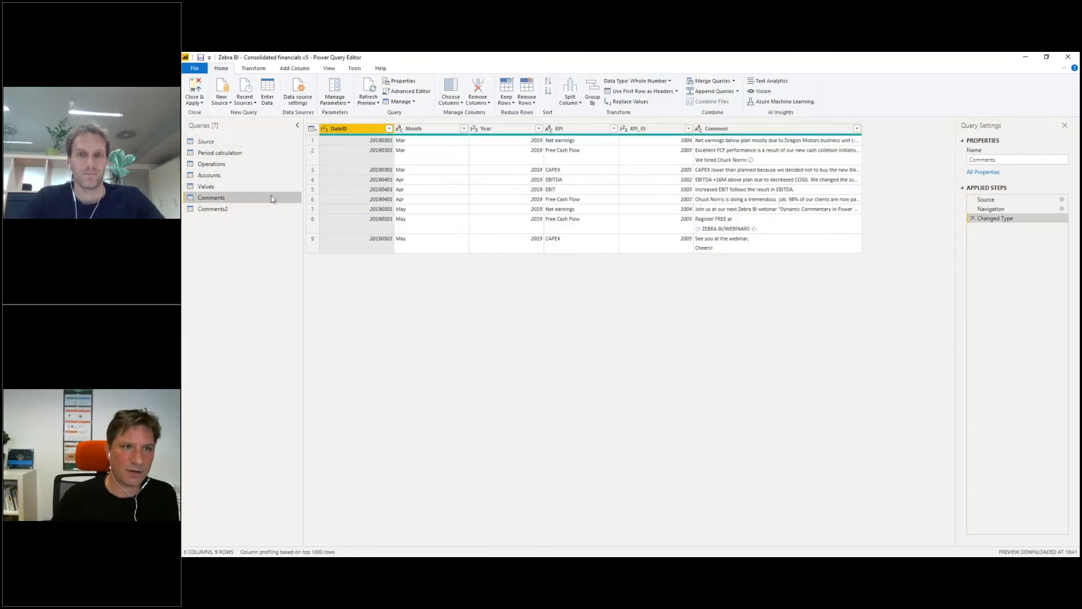
pyautogui.click(982, 200)
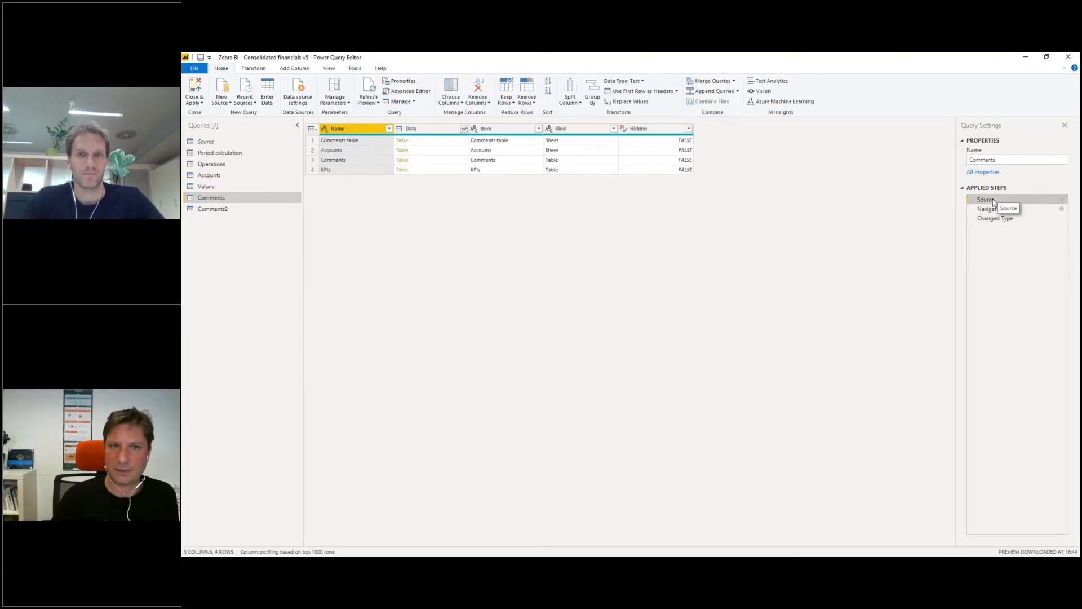
pyautogui.doubleClick(983, 201)
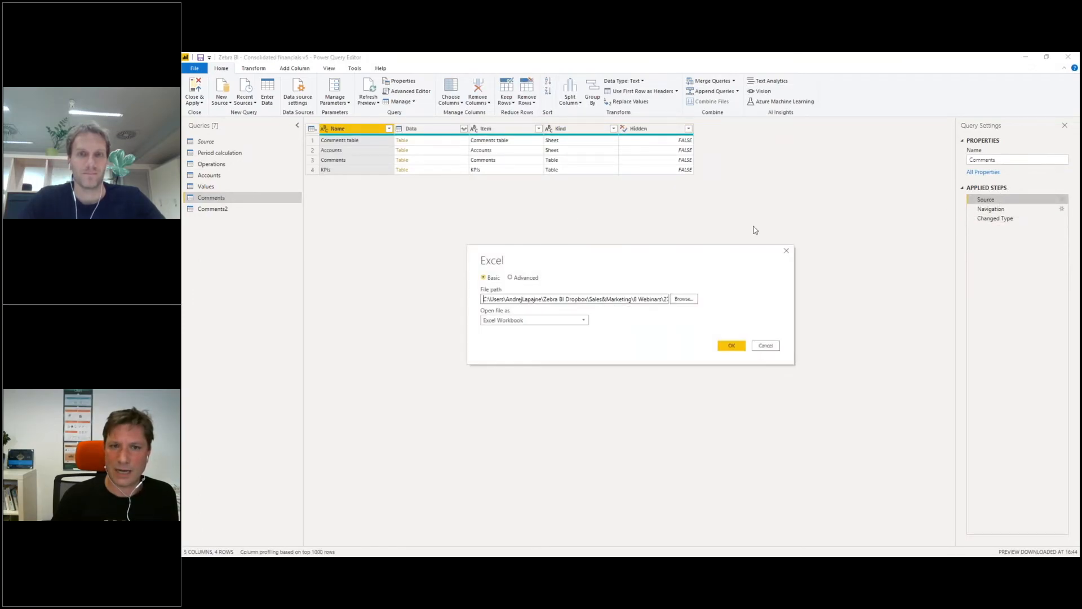
pyautogui.moveTo(587, 298); pyautogui.dragTo(599, 323)
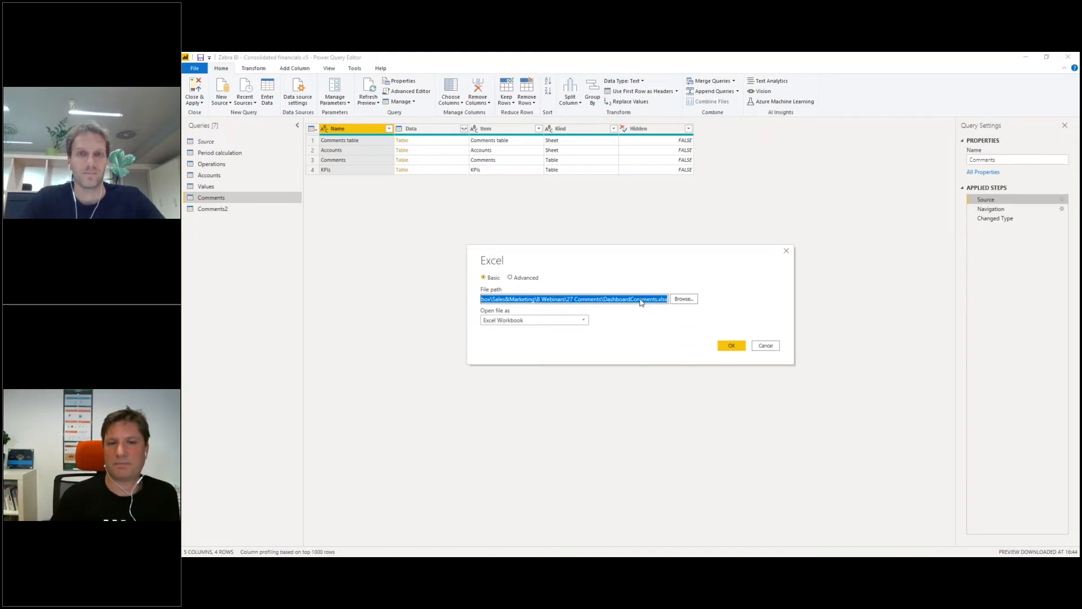
# - Switch to the browser and highlight the SharePoint address of the online DashboardComments workbook
pyautogui.hotkey('alt', 'Tab')
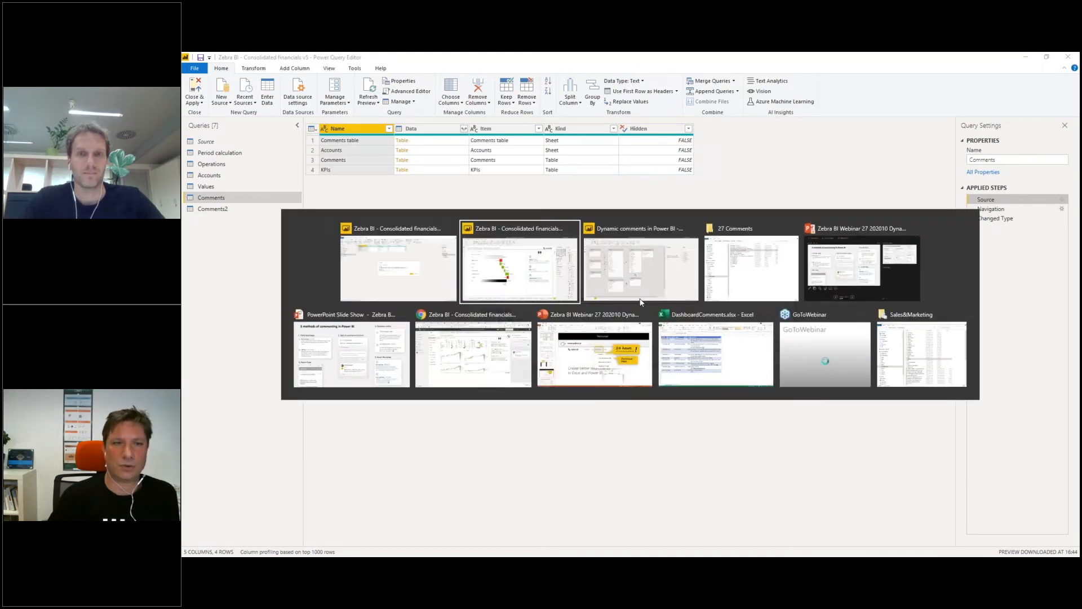
pyautogui.hotkey('alt', 'Tab')
pyautogui.hotkey('alt', 'Tab')
pyautogui.hotkey('alt', 'Tab')
pyautogui.hotkey('alt', 'Tab')
pyautogui.hotkey('alt', 'Tab')
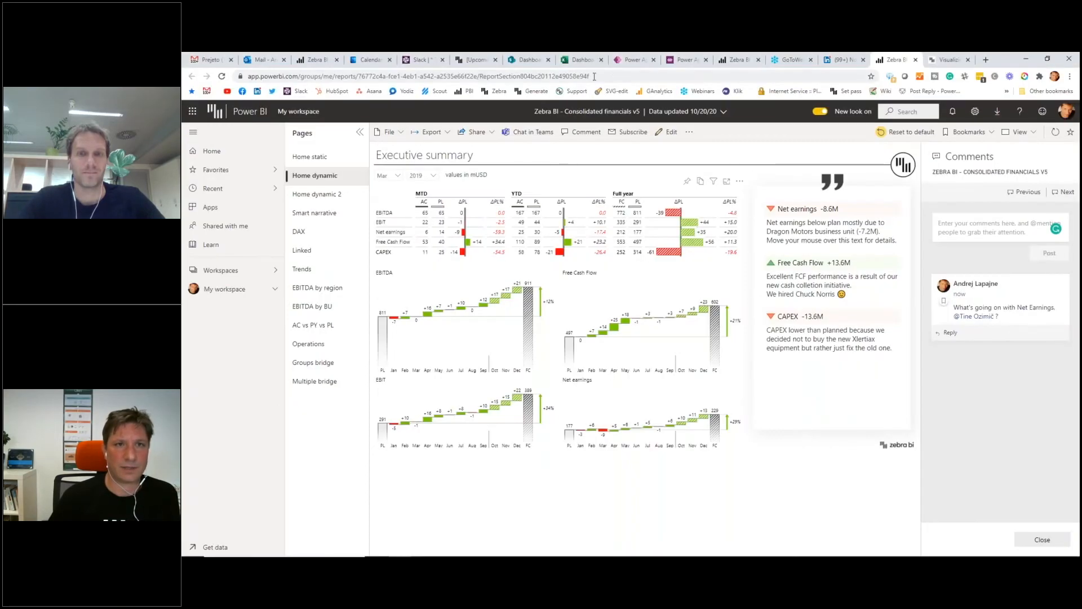
pyautogui.click(581, 59)
pyautogui.click(305, 78)
pyautogui.click(302, 79)
pyautogui.moveTo(342, 77); pyautogui.dragTo(248, 78)
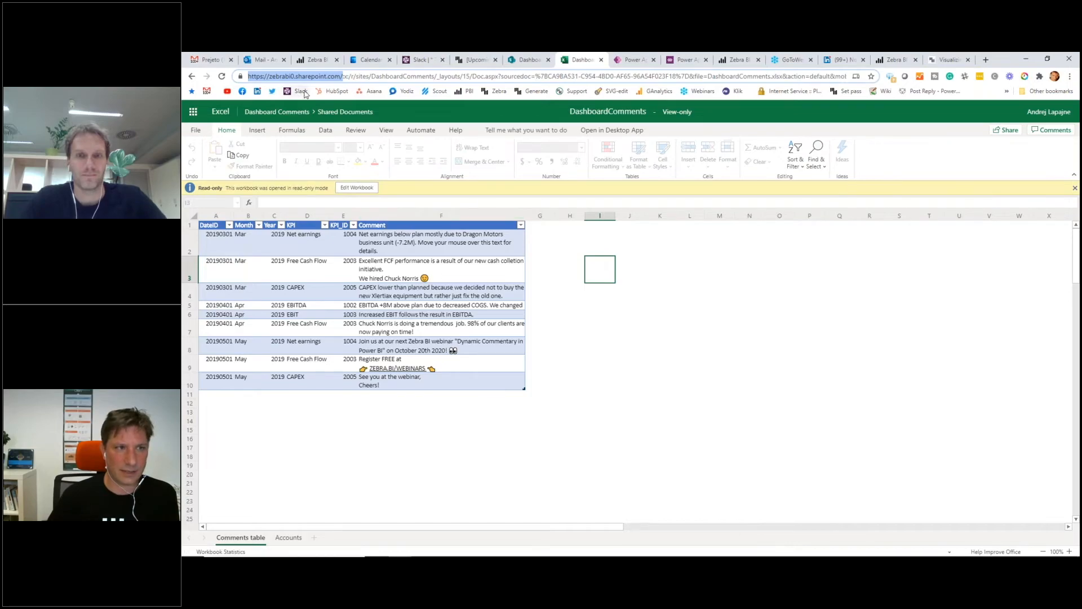
# - Point out the first two March entries in the workbook's Comment column
pyautogui.click(492, 271)
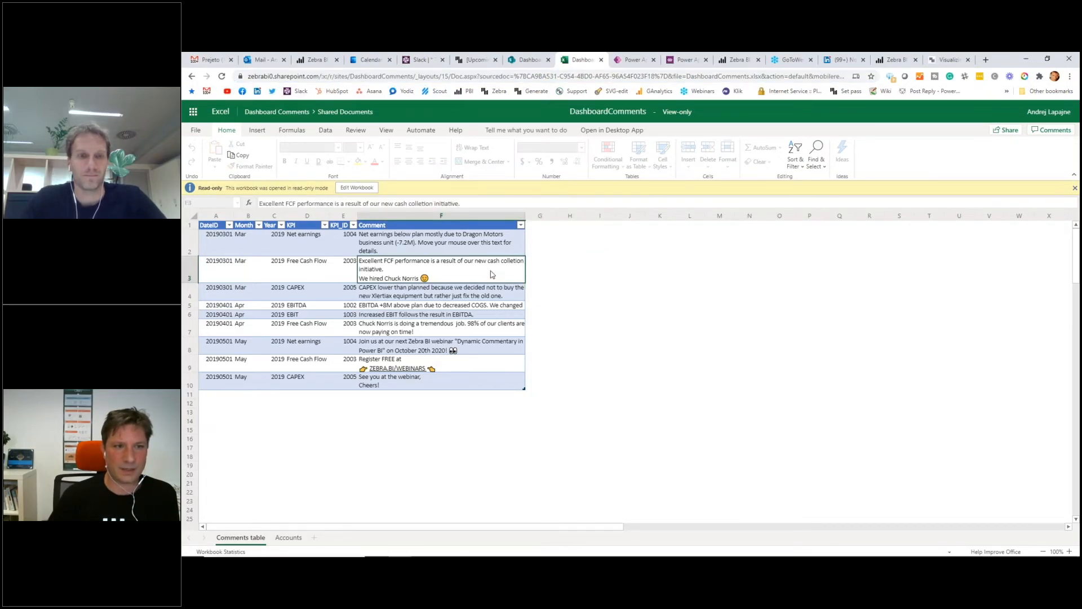
pyautogui.click(400, 244)
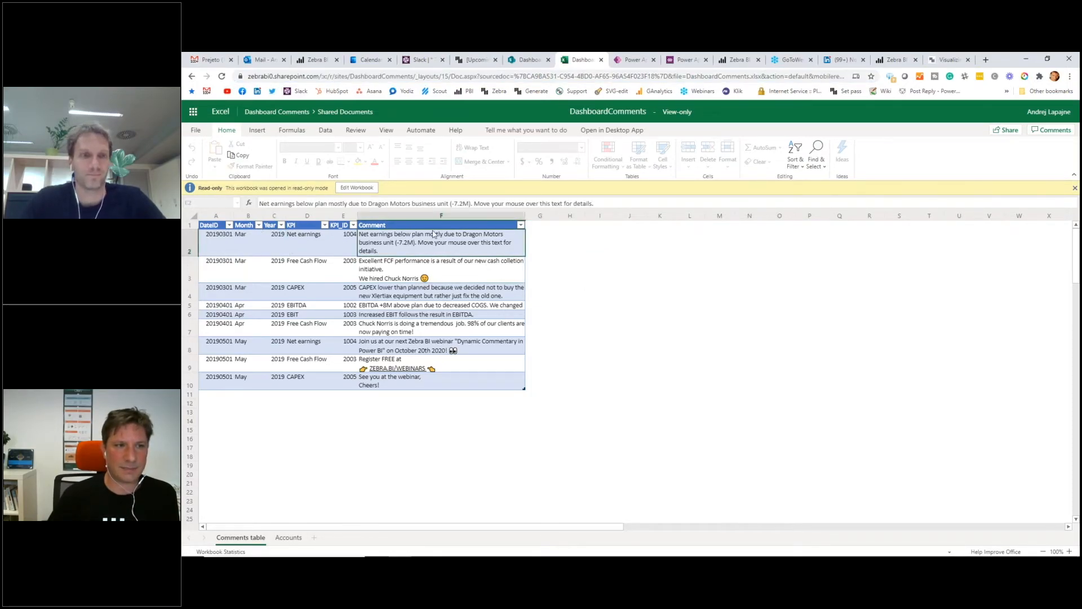
pyautogui.click(392, 263)
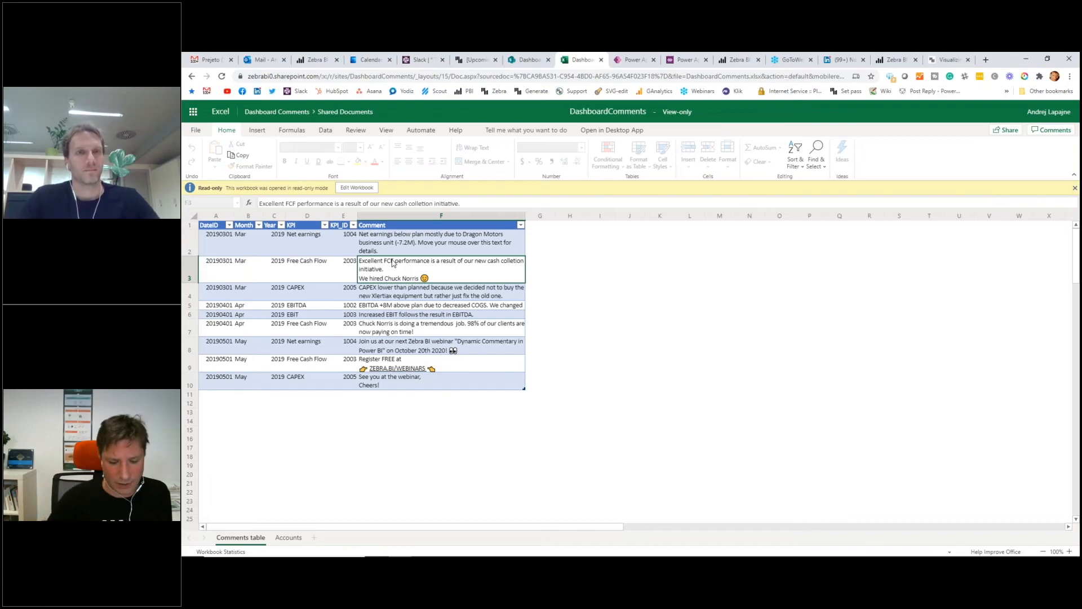
# - Return to the Power Query Editor, cancel the Excel source dialog, and close the editor without applying the pending changes
pyautogui.hotkey('alt', 'Tab')
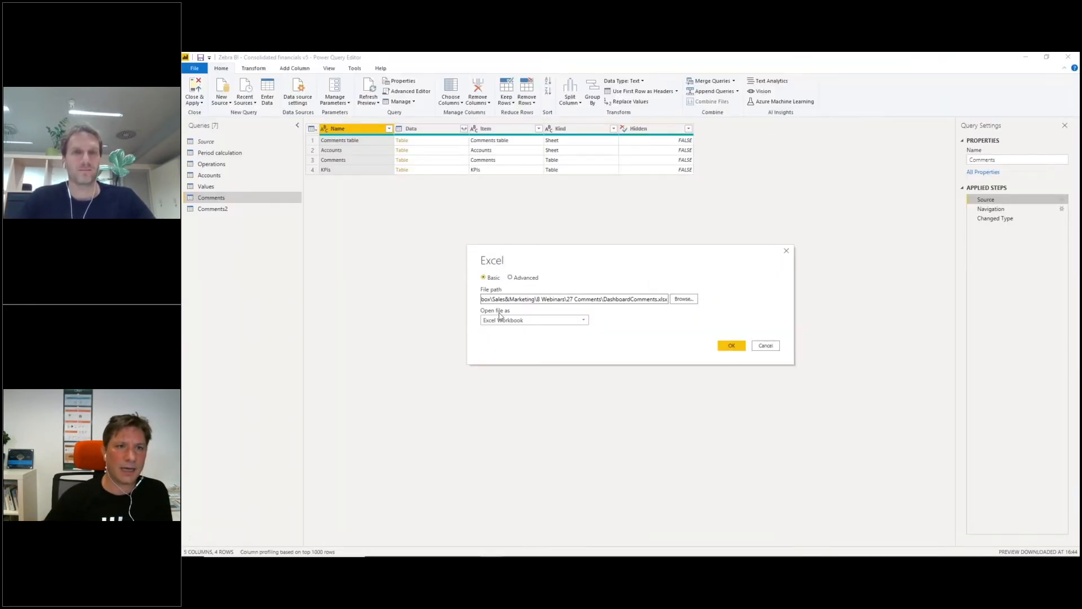
pyautogui.click(768, 347)
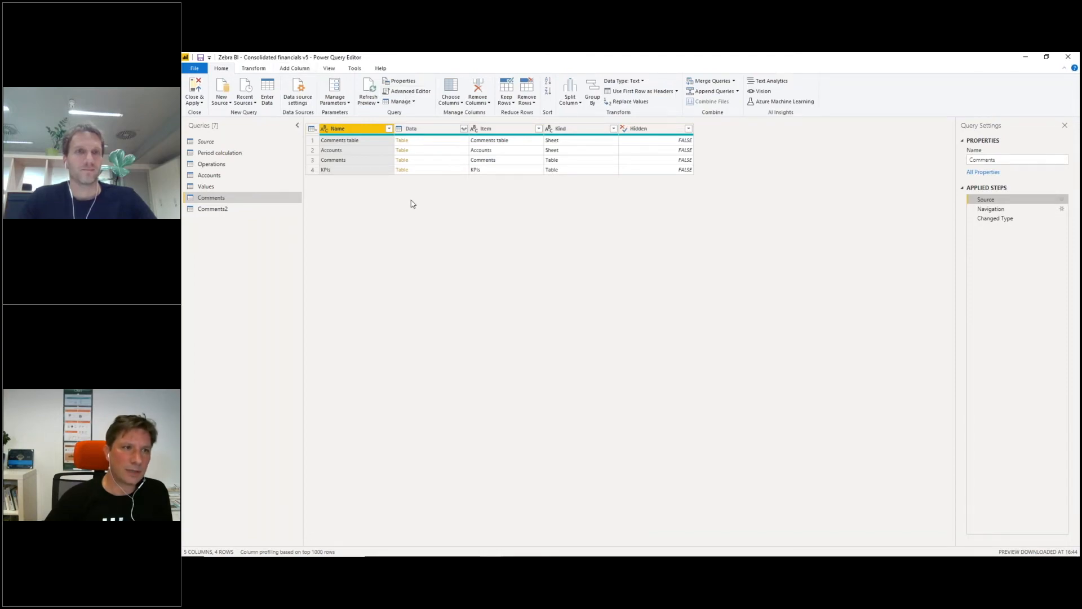
pyautogui.click(1068, 56)
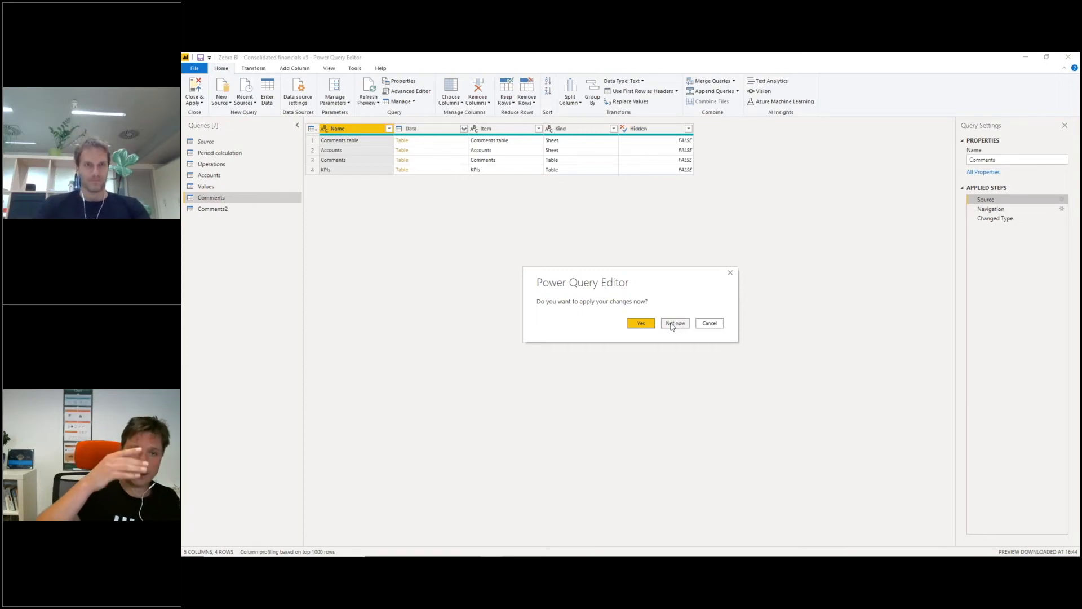
pyautogui.click(711, 323)
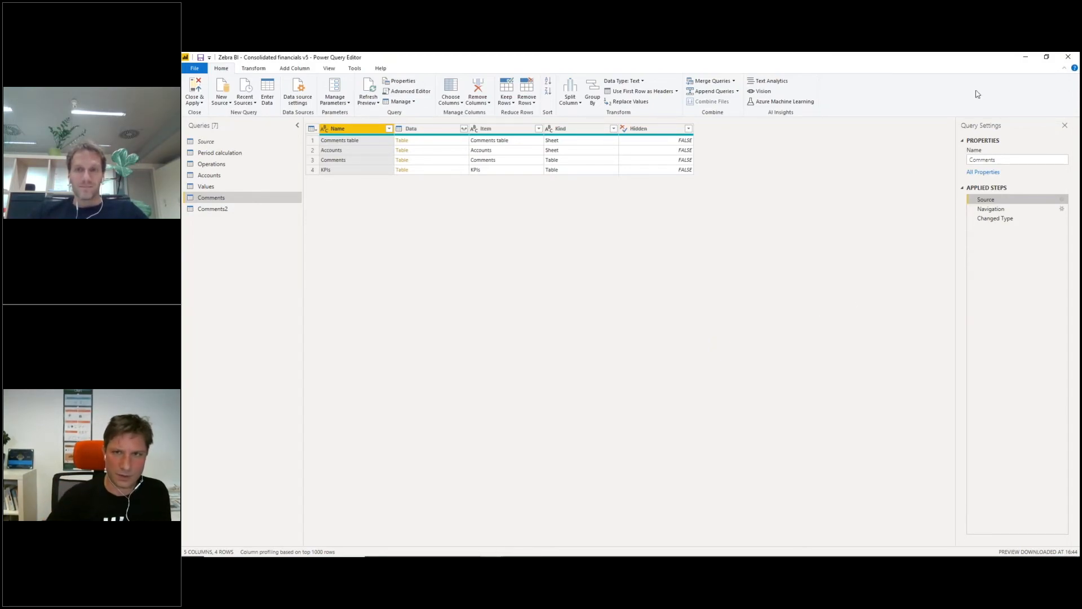
pyautogui.click(1068, 56)
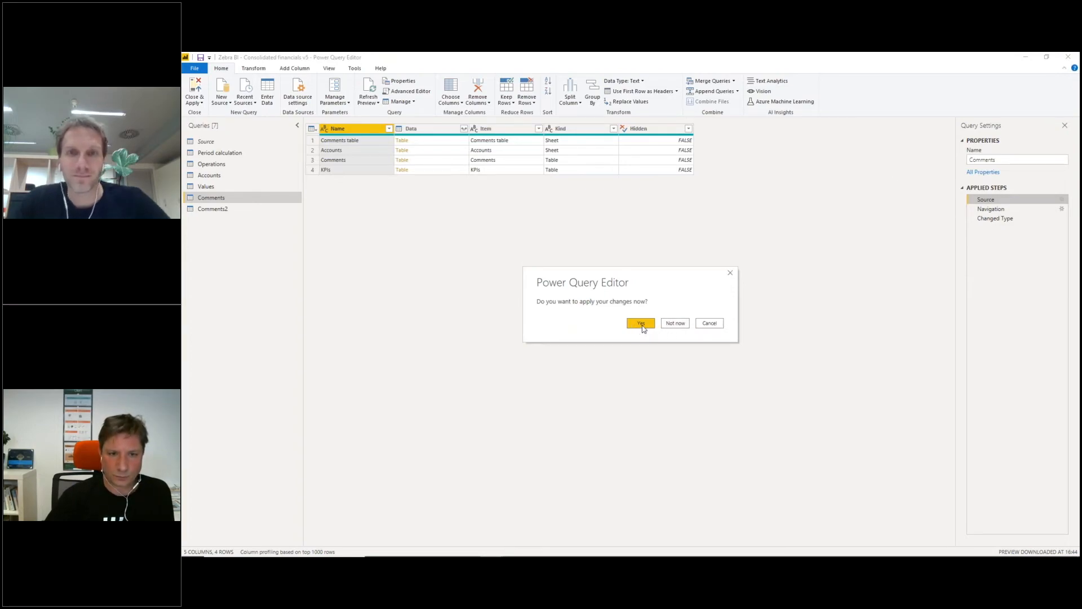
pyautogui.click(675, 323)
# - Switch back to the online DashboardComments workbook and mark the empty column G next to the Comment column
pyautogui.hotkey('alt', 'Tab')
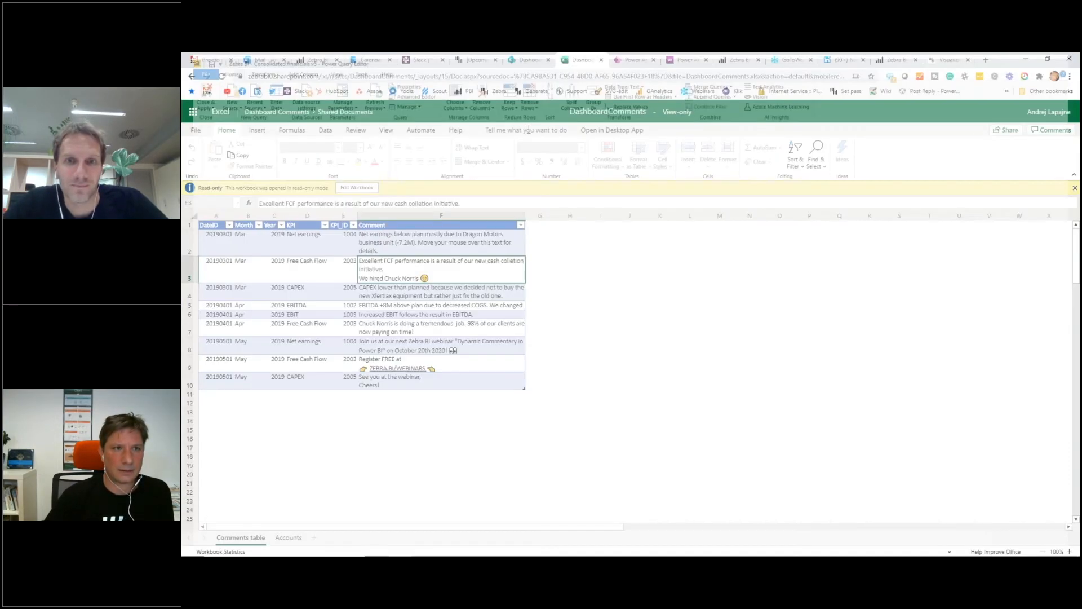
pyautogui.click(538, 218)
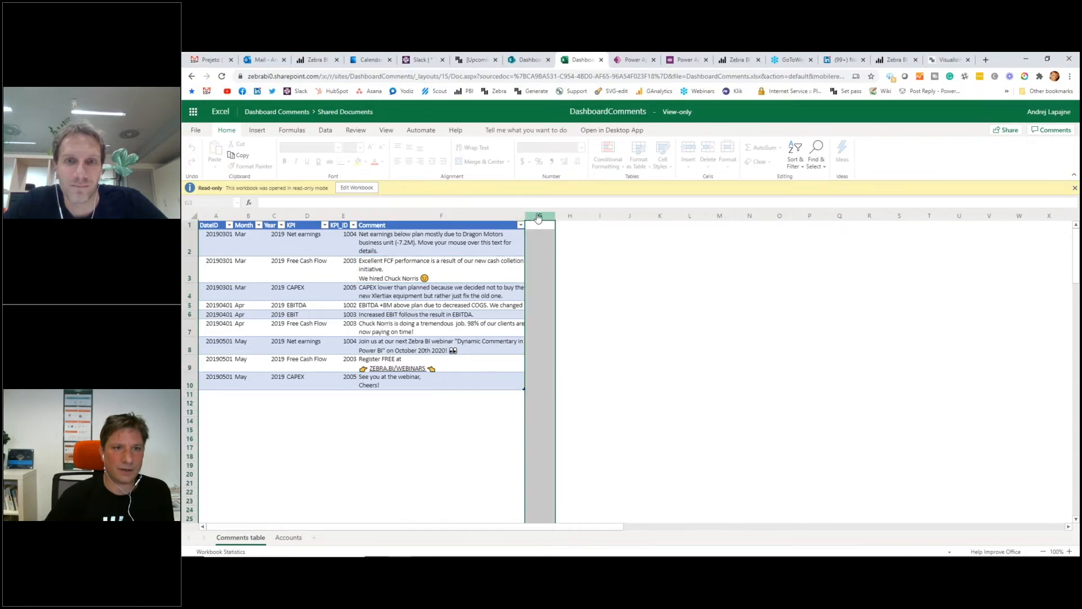
pyautogui.rightClick(538, 218)
pyautogui.click(534, 237)
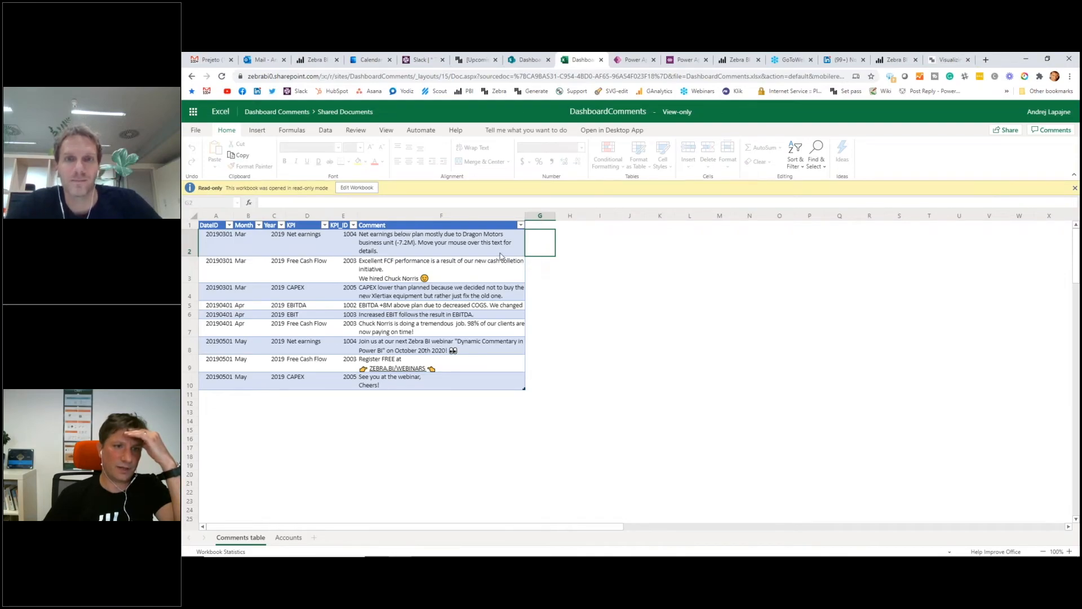
pyautogui.moveTo(541, 294); pyautogui.dragTo(545, 245)
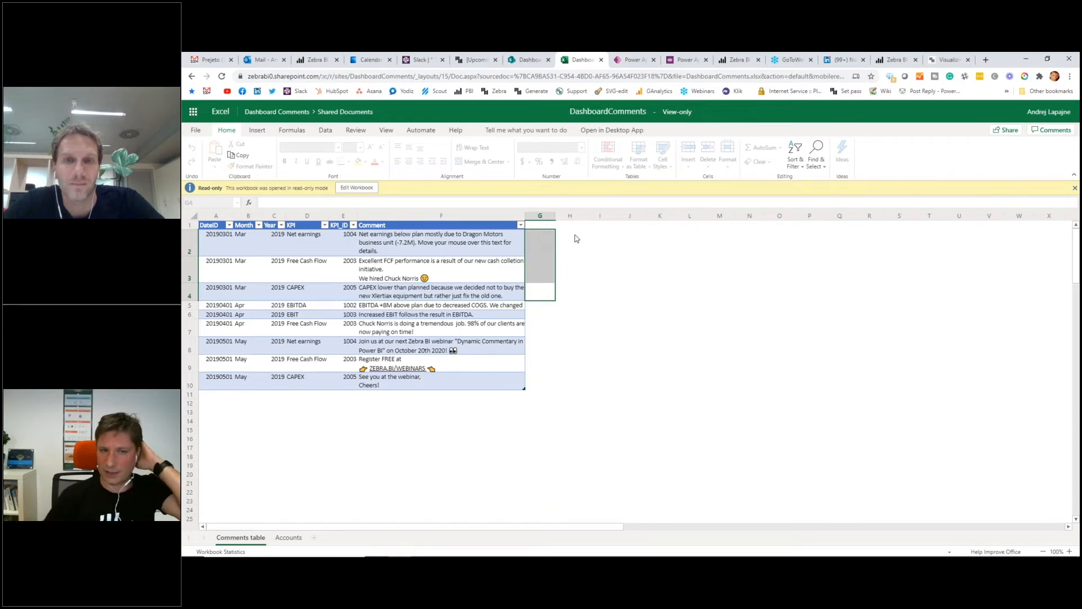
# - Go through the column G cells row by row, select the range alongside the whole table, and return to Power BI Desktop
pyautogui.click(541, 251)
pyautogui.click(544, 269)
pyautogui.click(546, 290)
pyautogui.click(550, 304)
pyautogui.click(538, 316)
pyautogui.click(542, 331)
pyautogui.click(542, 350)
pyautogui.moveTo(535, 225); pyautogui.dragTo(551, 384)
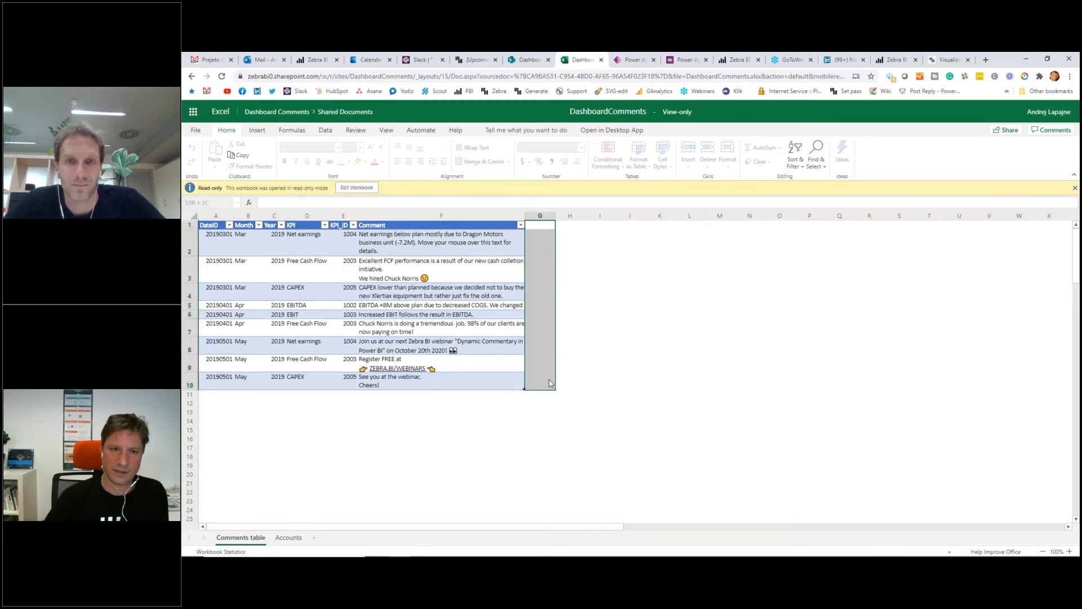
pyautogui.click(538, 243)
pyautogui.hotkey('alt', 'Tab')
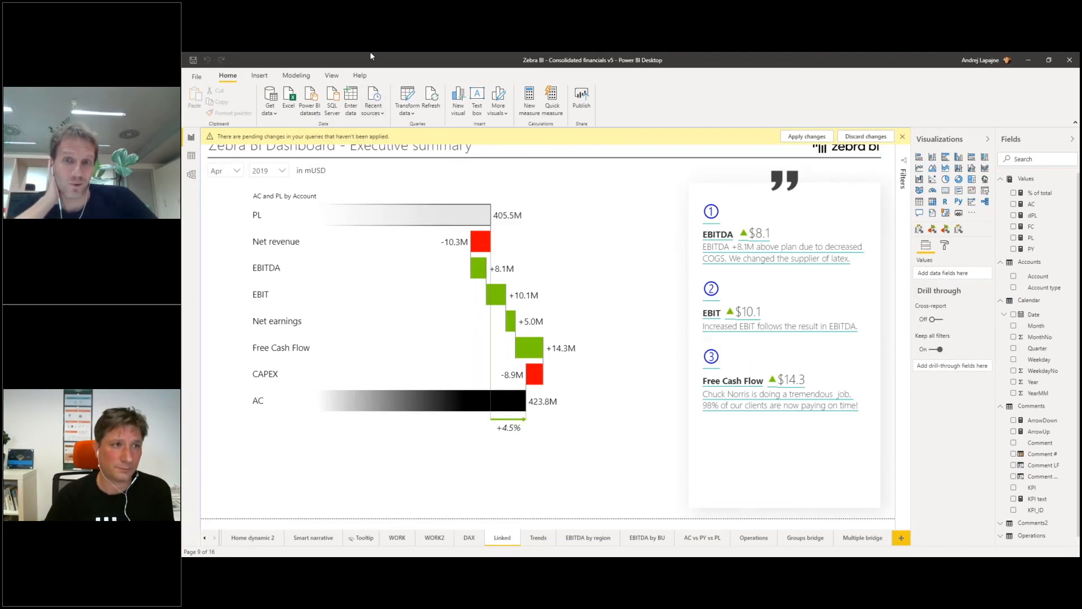
# - Open the Home dynamic page and inspect the September and April data tooltips in the EBITDA waterfall chart
pyautogui.click(326, 78)
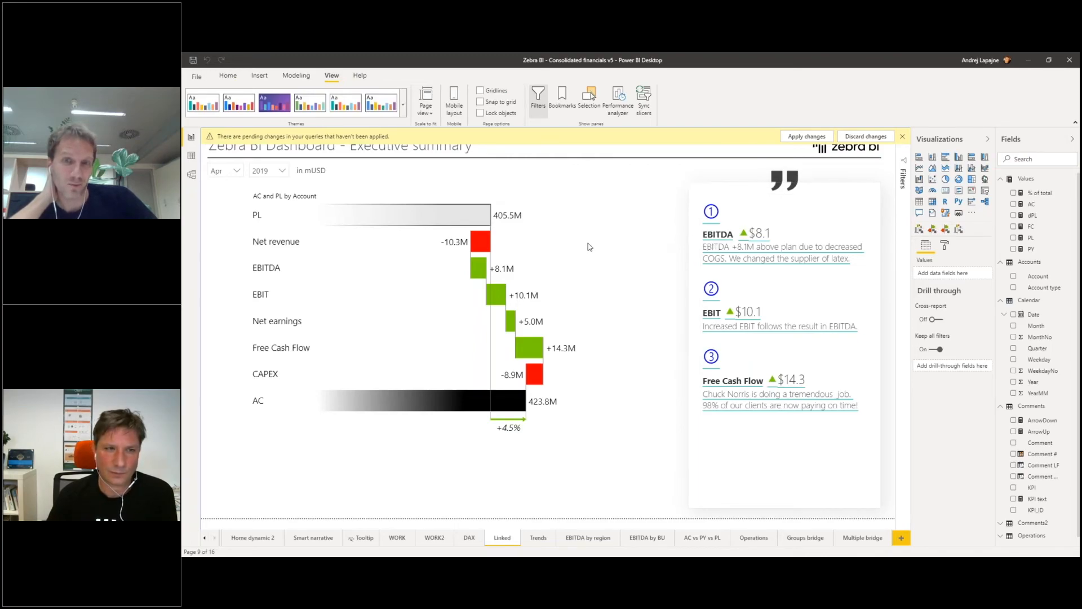
pyautogui.click(206, 538)
pyautogui.click(294, 543)
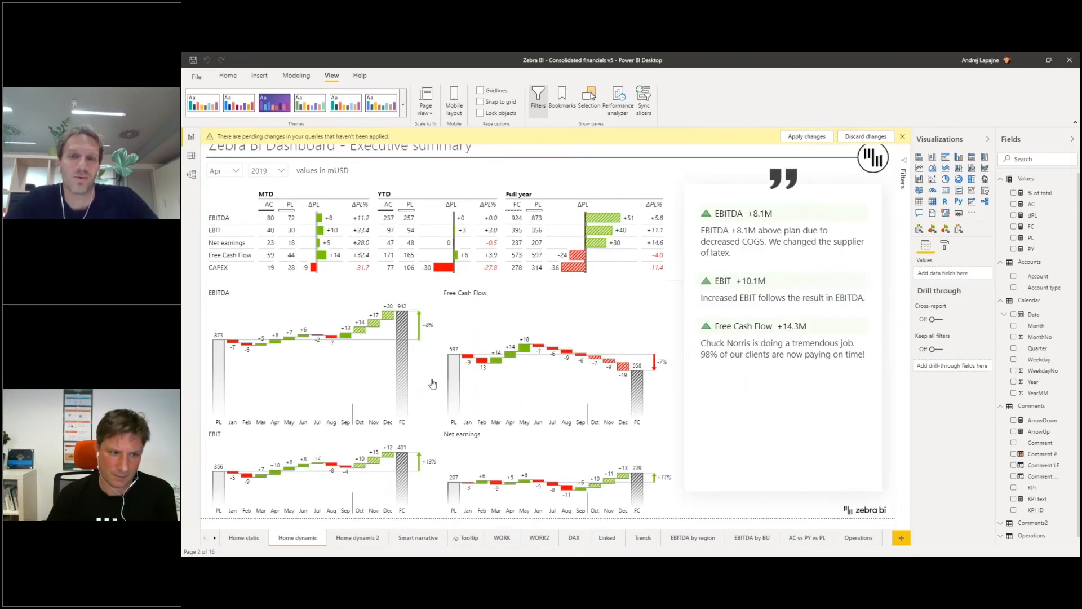
pyautogui.moveTo(349, 339)
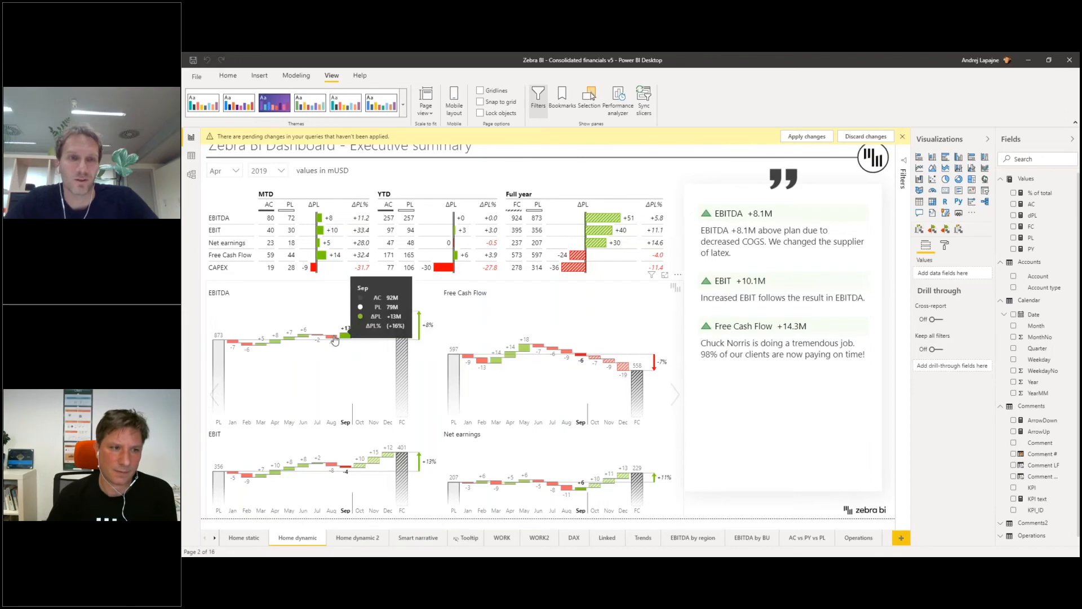
pyautogui.click(277, 342)
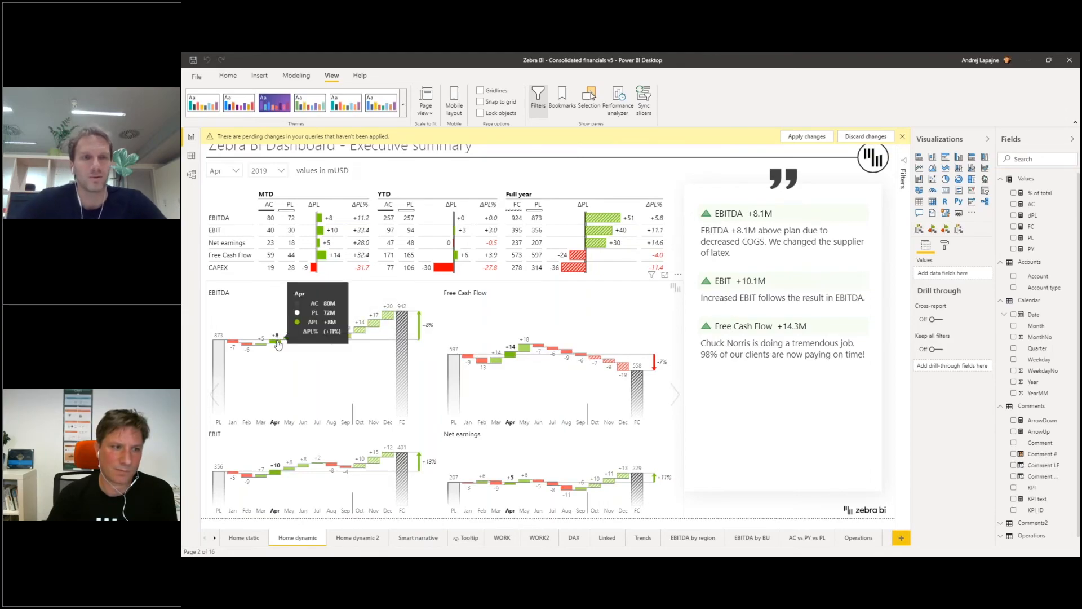
pyautogui.click(278, 344)
# - Open the Smart narrative page and compare the April and December tooltips in its EBITDA chart
pyautogui.click(406, 538)
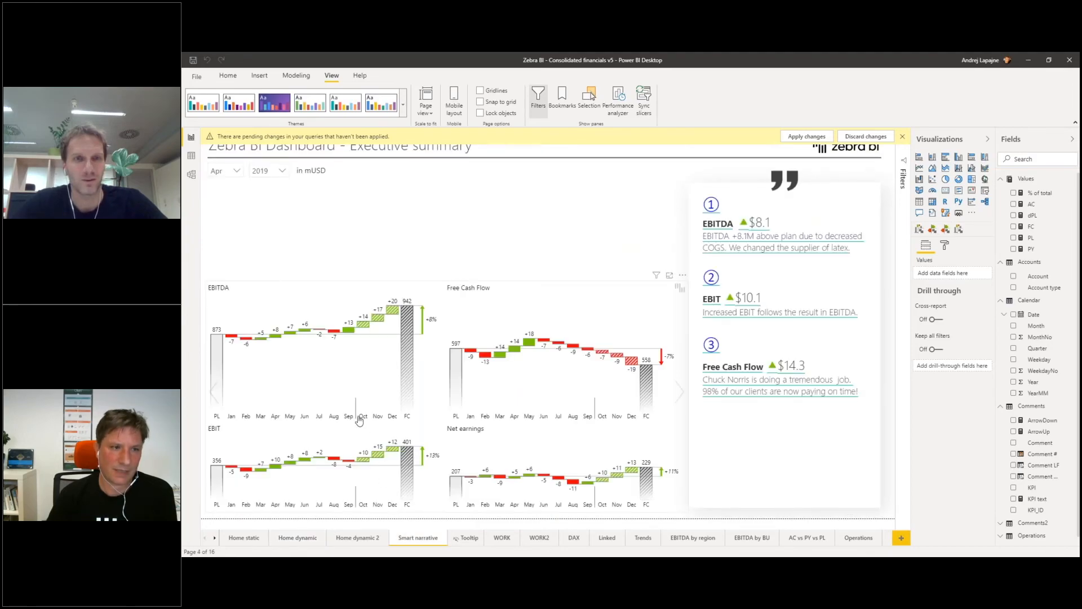
pyautogui.click(277, 338)
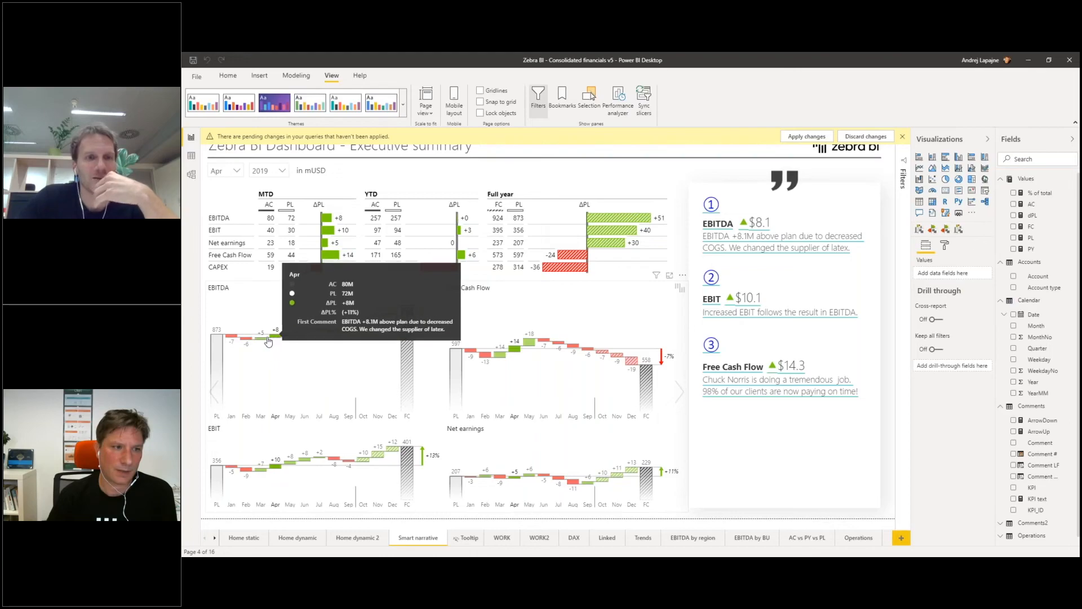
pyautogui.click(264, 340)
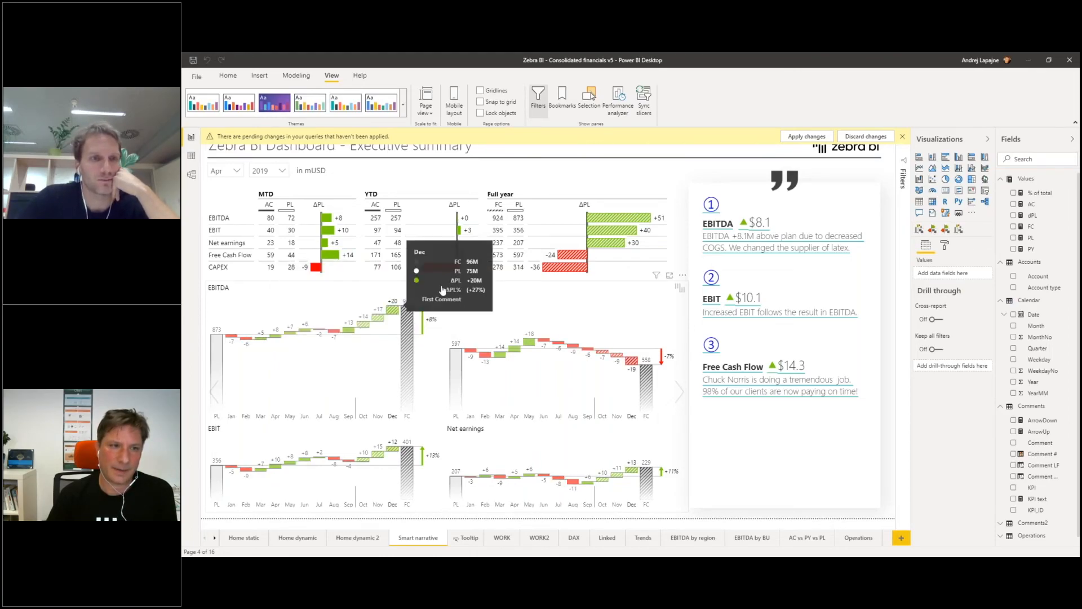
# - Remove the comment field from the monthly multiples chart's Tooltips/Comments and add Comment from the Comments table there again
pyautogui.click(514, 290)
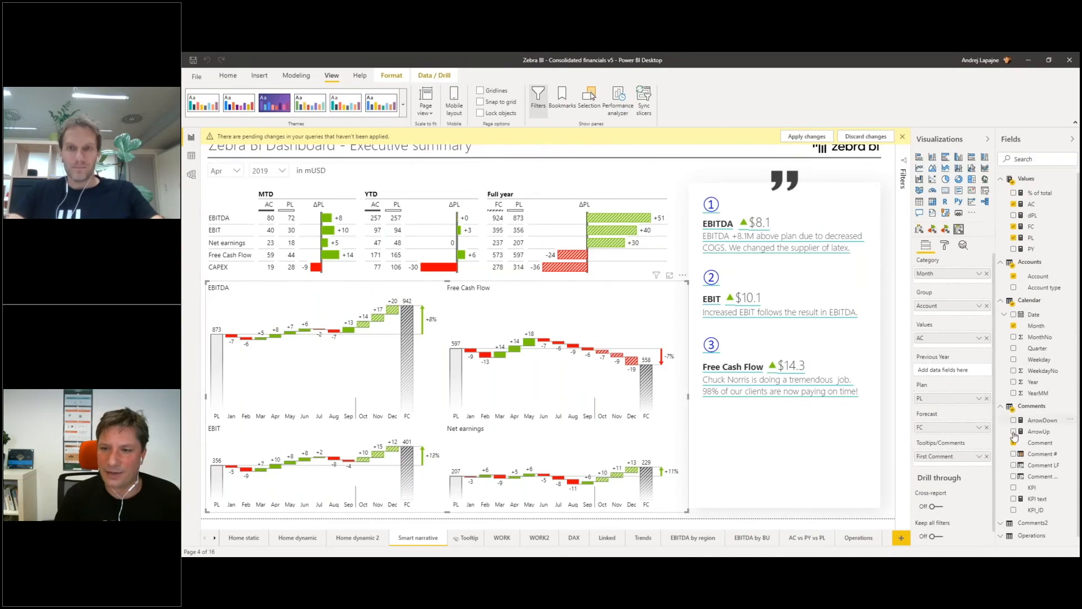
pyautogui.click(986, 456)
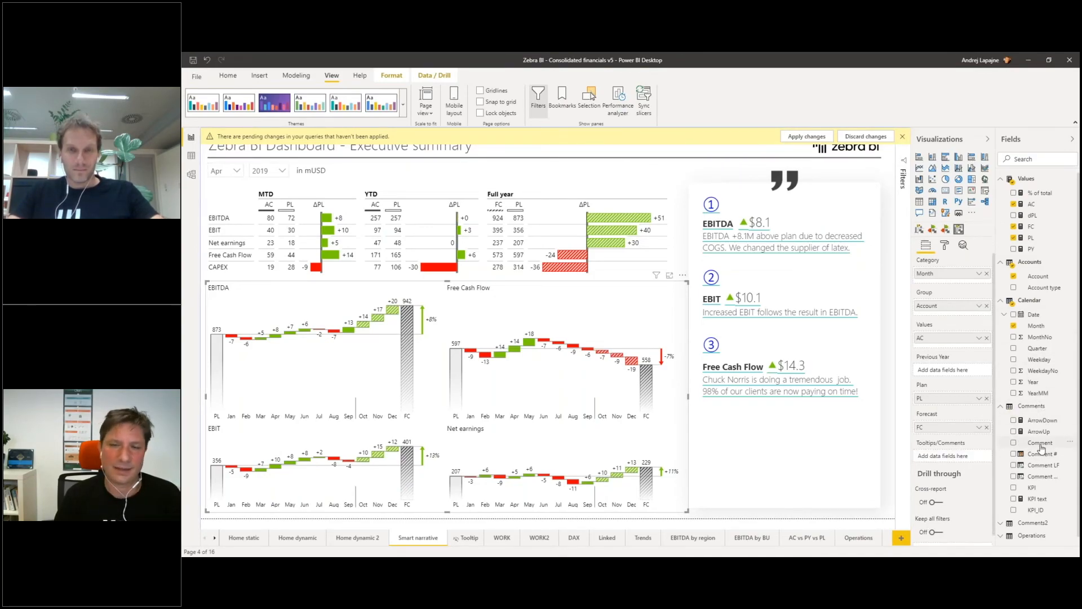
pyautogui.moveTo(1040, 445); pyautogui.dragTo(953, 457)
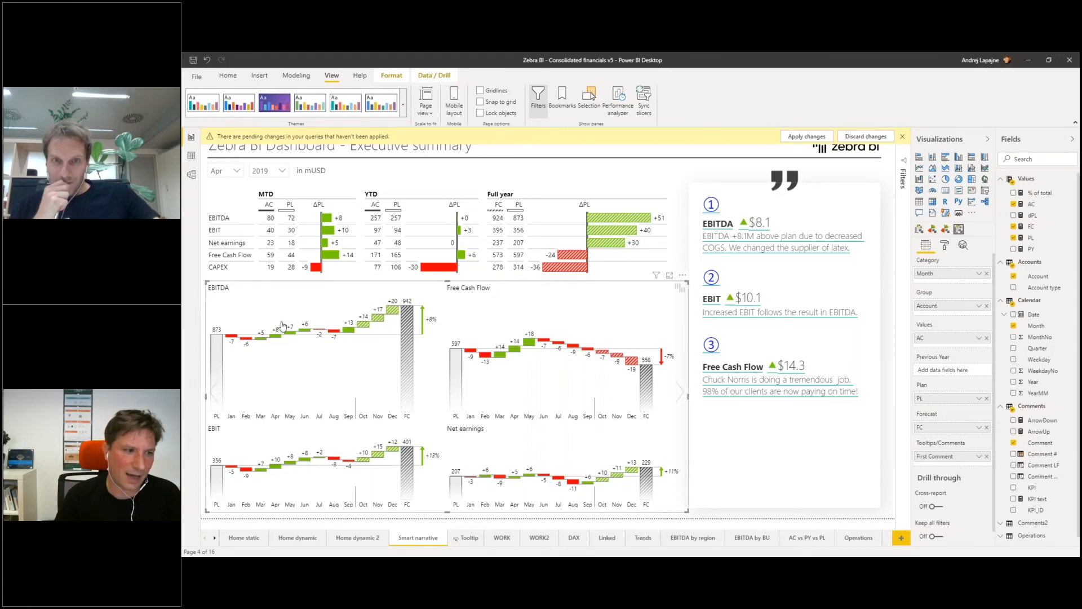
# - Check the April tooltip in the EBITDA chart for the linked comment text
pyautogui.click(265, 340)
pyautogui.click(269, 340)
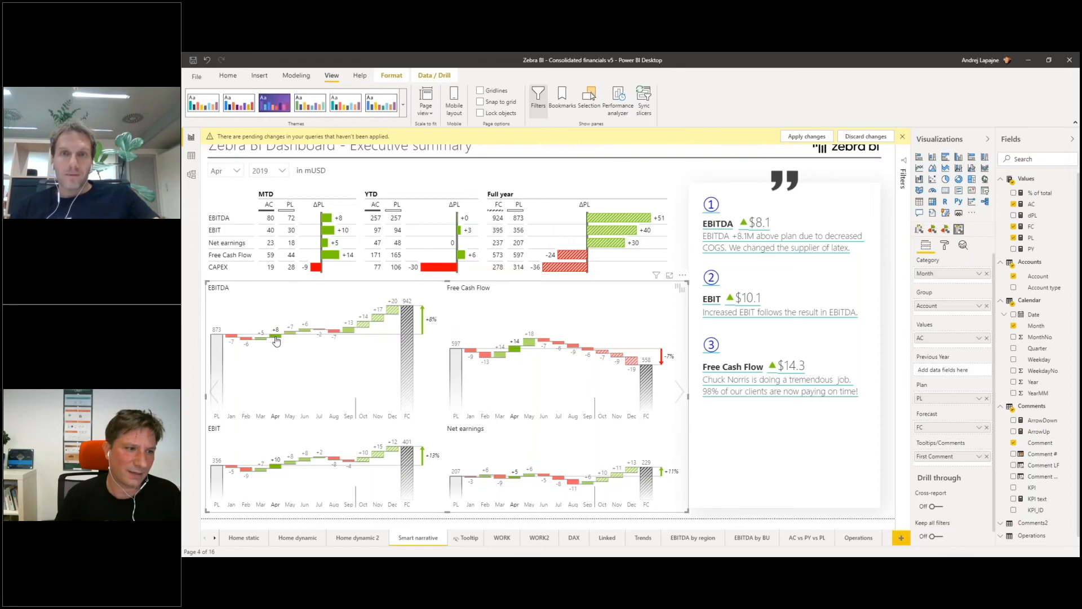
pyautogui.moveTo(276, 341)
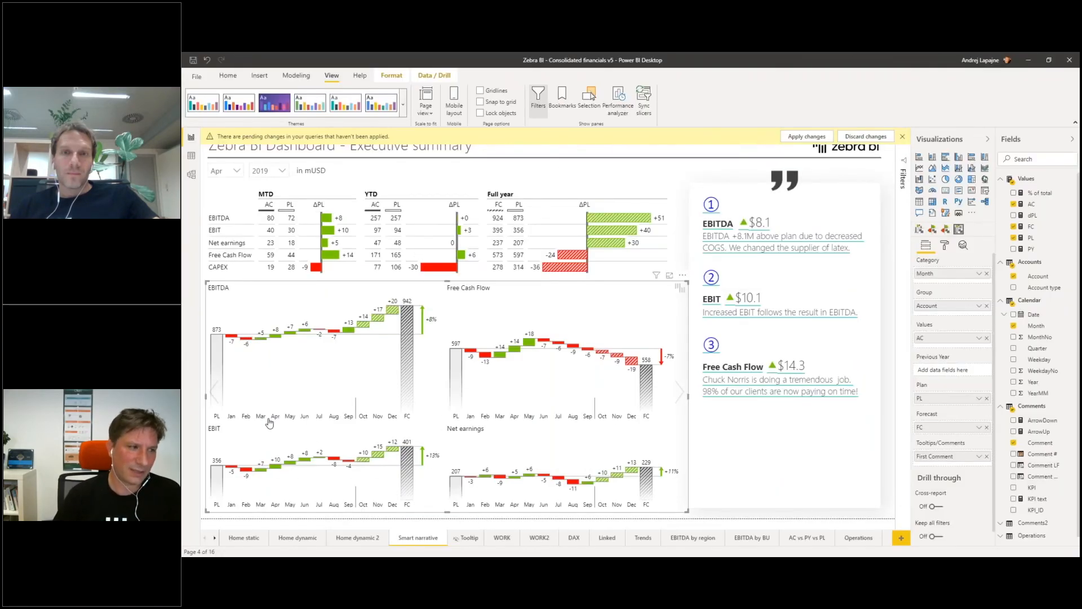
pyautogui.click(275, 417)
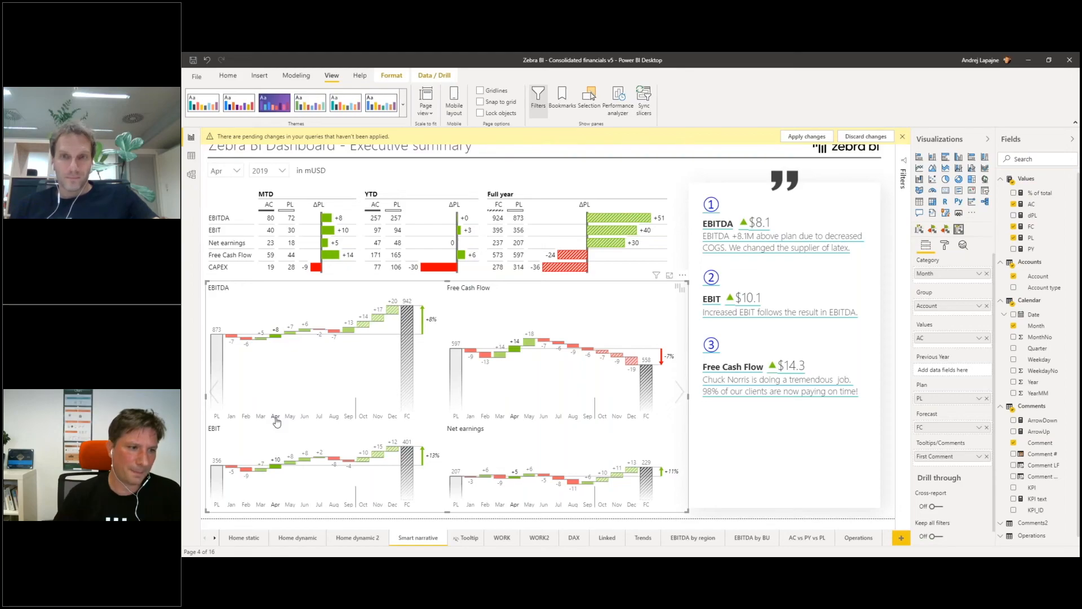
pyautogui.moveTo(276, 341)
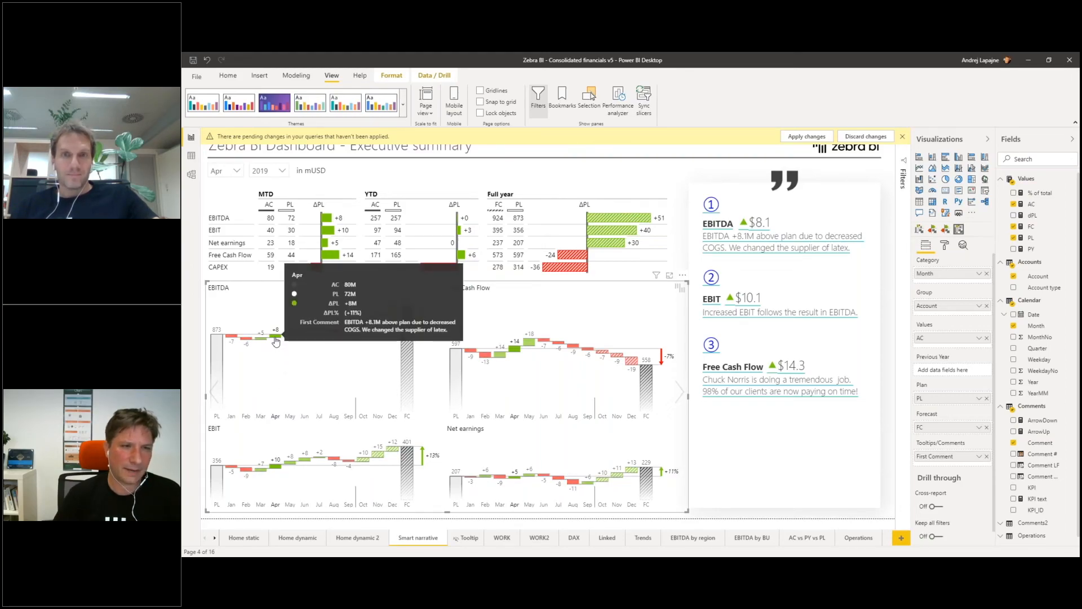
# - Switch to the Dynamic comments in Power BI report, show its Forecast page in report view, and display the April bar's comment tooltip
pyautogui.hotkey('alt', 'Tab')
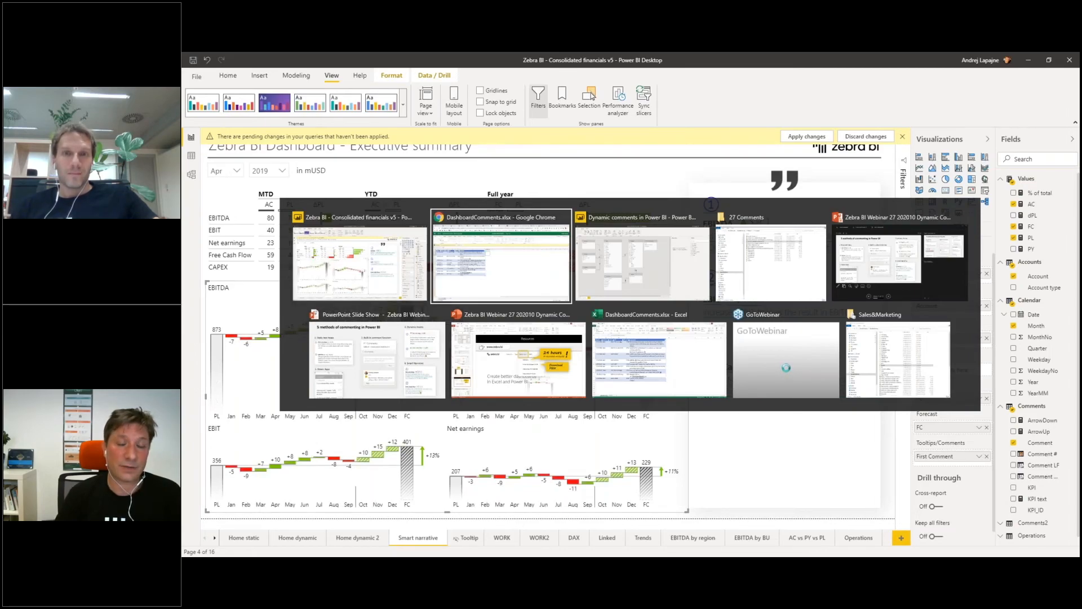
pyautogui.hotkey('alt', 'Tab')
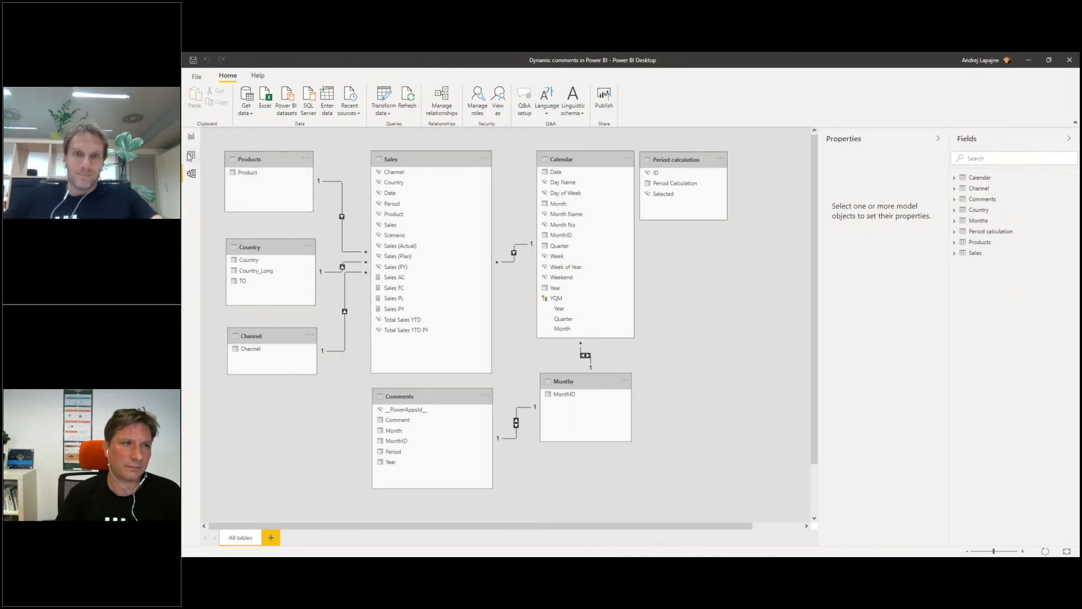
pyautogui.click(191, 137)
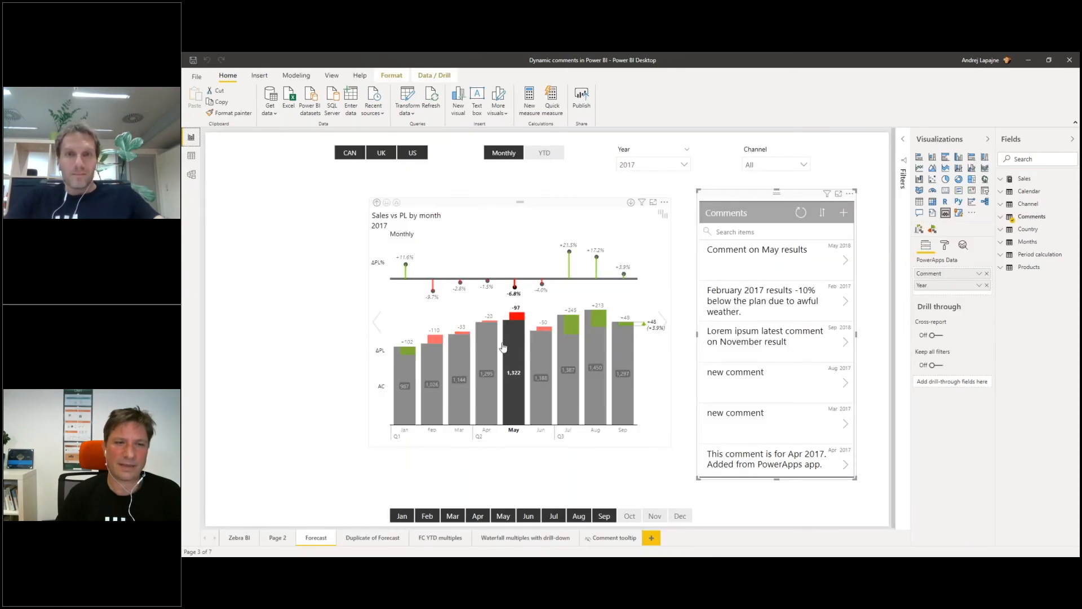
pyautogui.moveTo(485, 349)
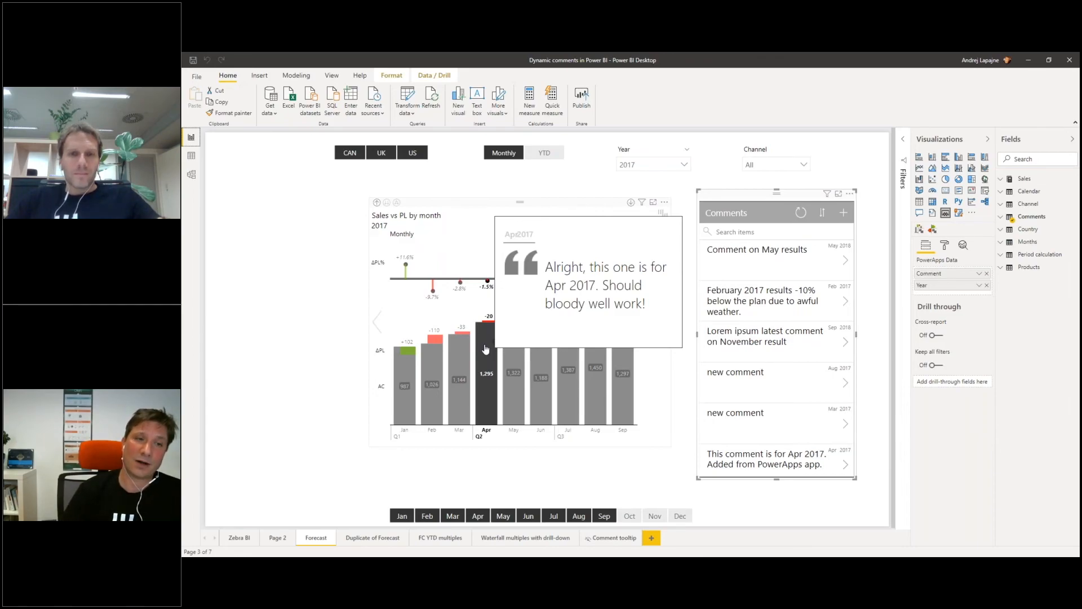
# - Open the Comment tooltip page, select its comment text visual, and expand the Comments table's fields
pyautogui.click(611, 540)
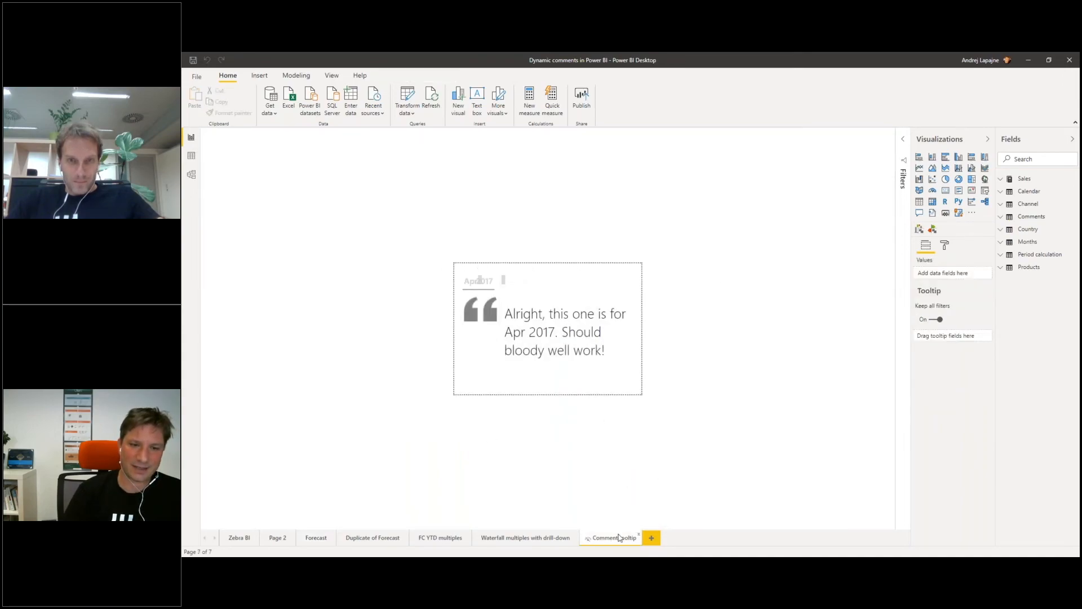
pyautogui.click(558, 288)
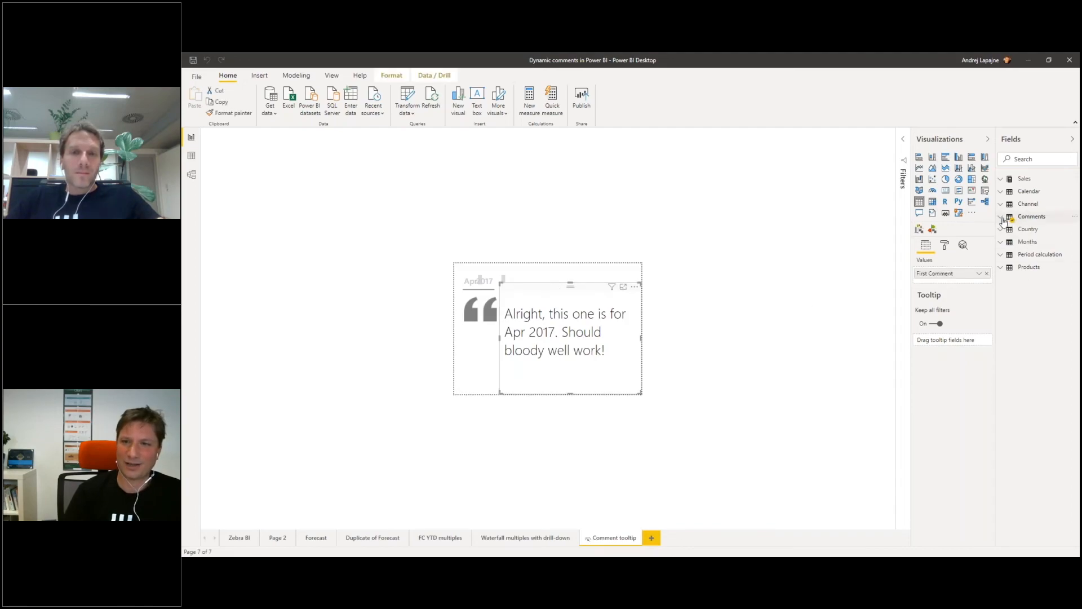
pyautogui.click(1004, 220)
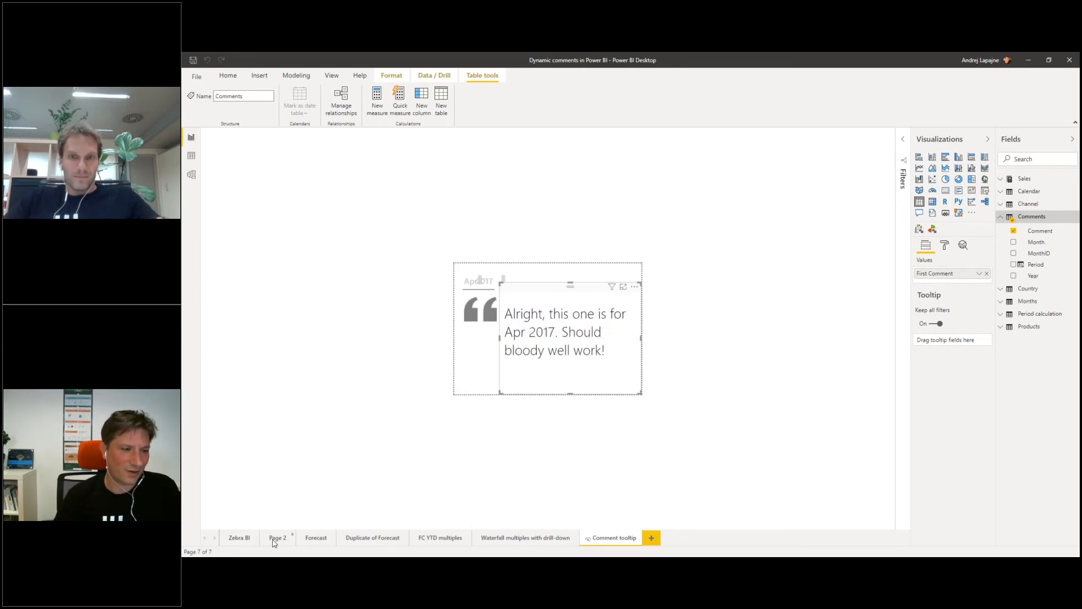
# - On the Forecast page, review the Sales vs PL by month chart's tooltip type and page settings, and check its May, June and April tooltips
pyautogui.click(315, 538)
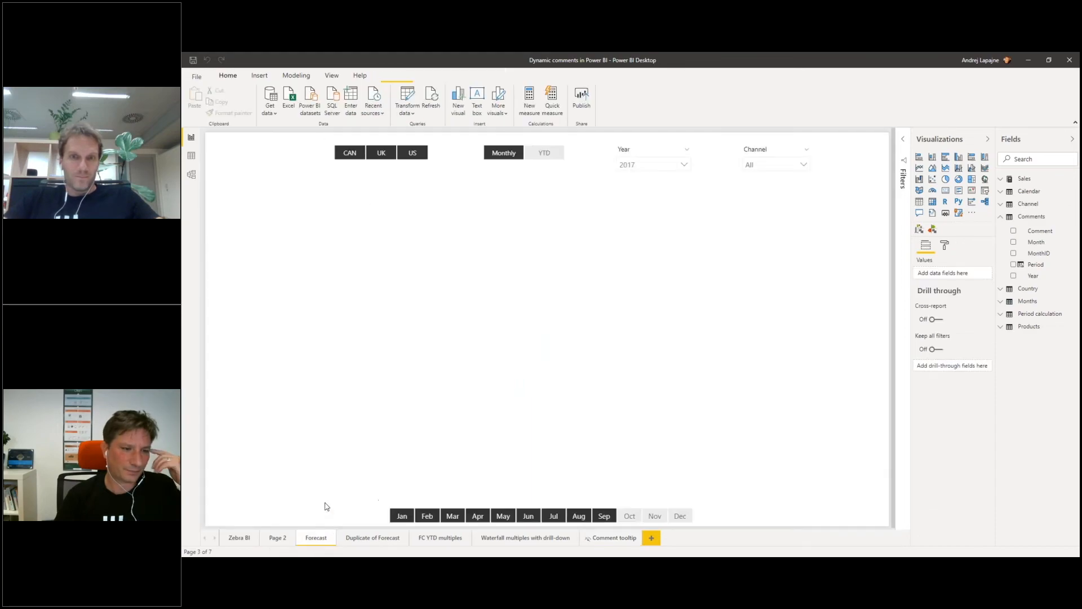
pyautogui.click(550, 207)
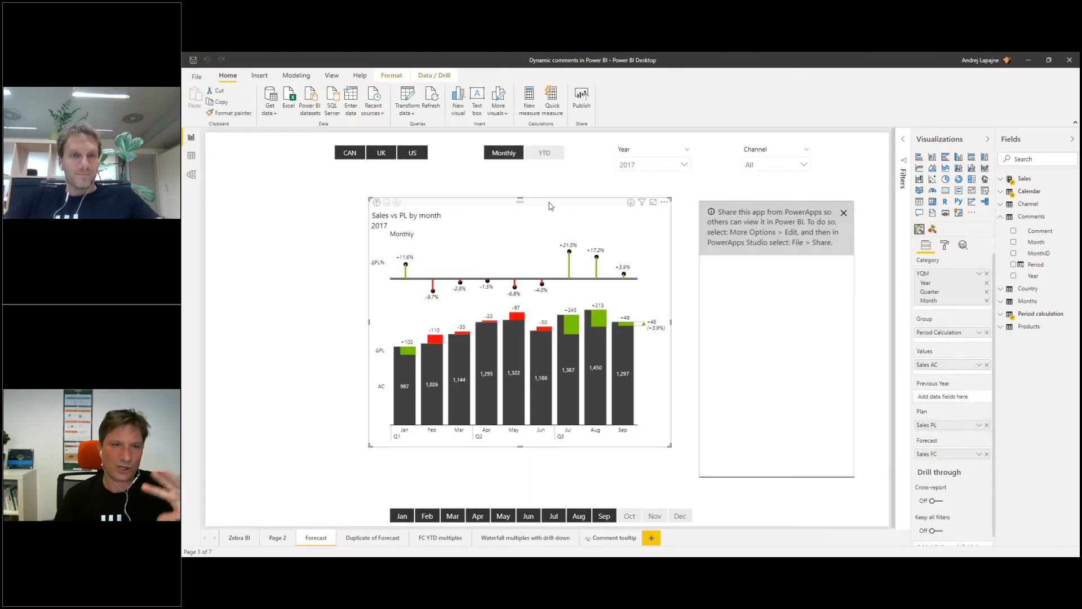
pyautogui.click(945, 245)
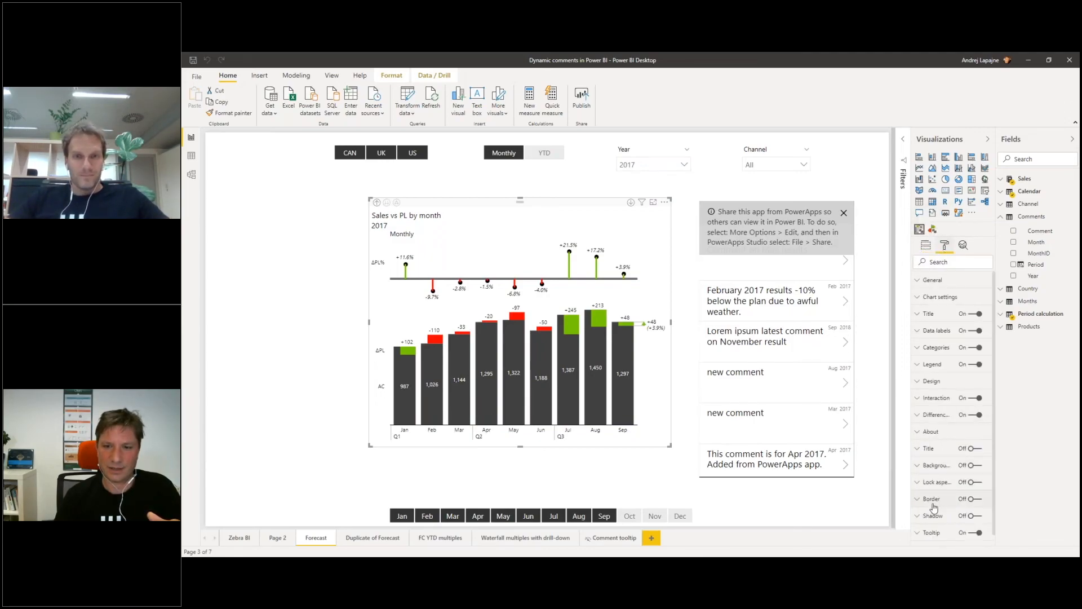
pyautogui.click(936, 531)
pyautogui.click(940, 419)
pyautogui.click(939, 431)
pyautogui.click(941, 419)
pyautogui.click(945, 442)
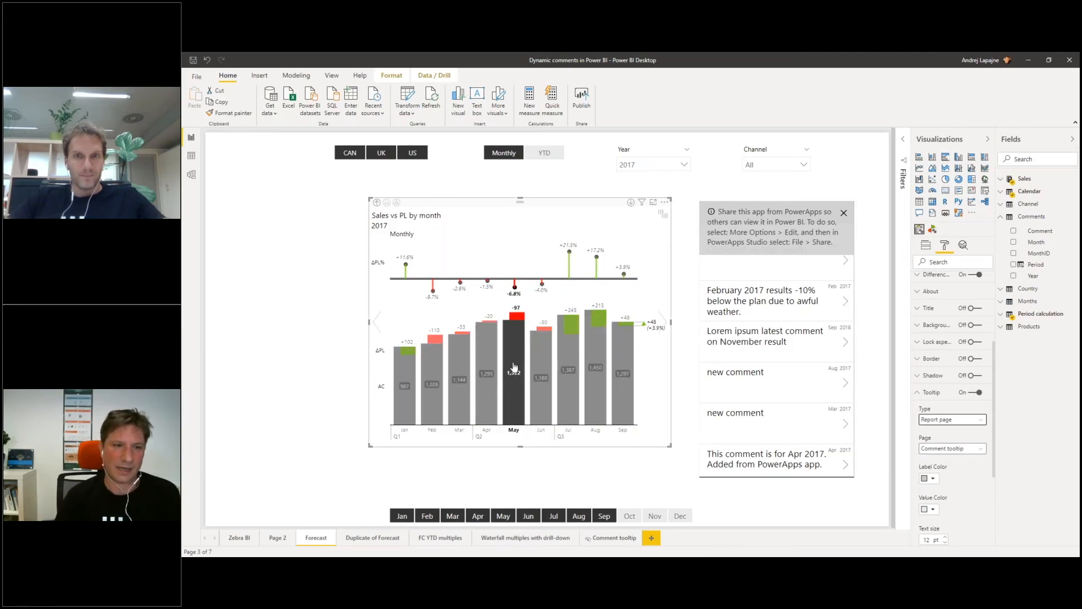
pyautogui.moveTo(512, 362)
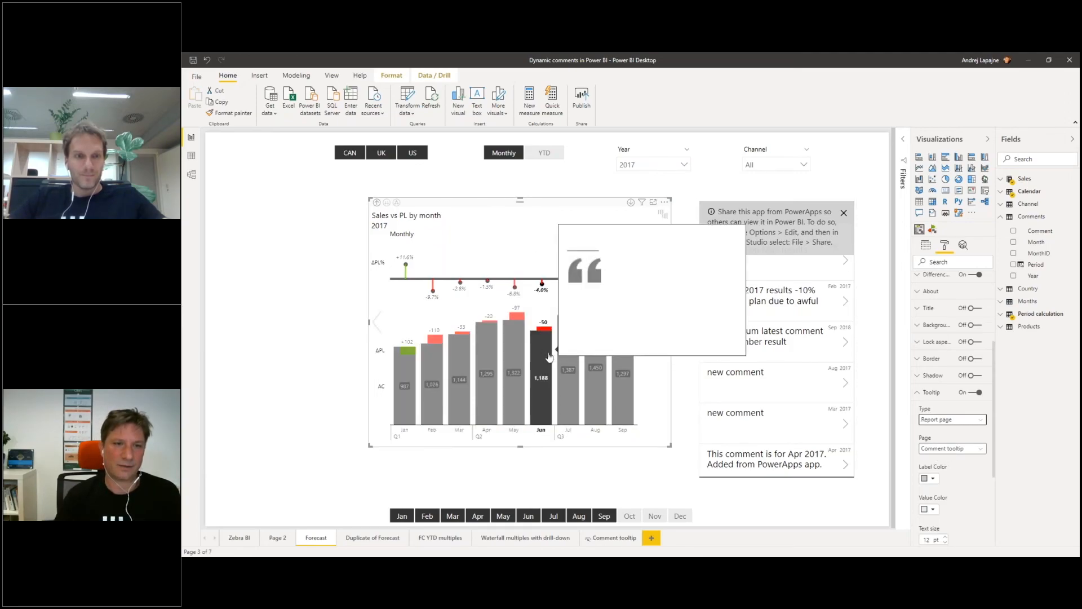
pyautogui.moveTo(489, 350)
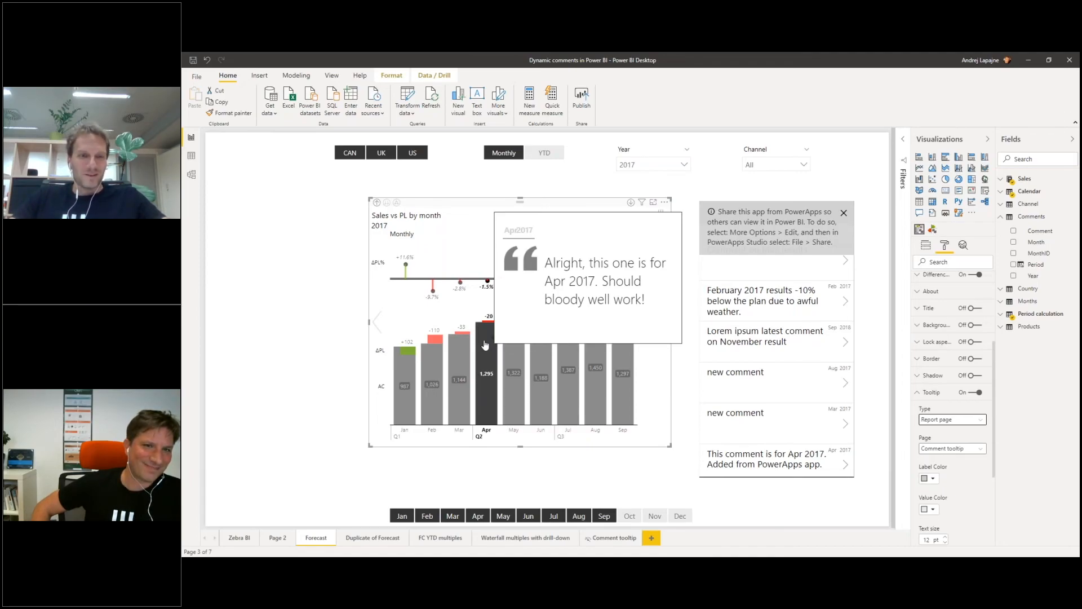
# - Return to the Consolidated financials report, open the Home dynamic 2 page, and display the breakdown tooltip on the EBITDA comment
pyautogui.hotkey('alt', 'Tab')
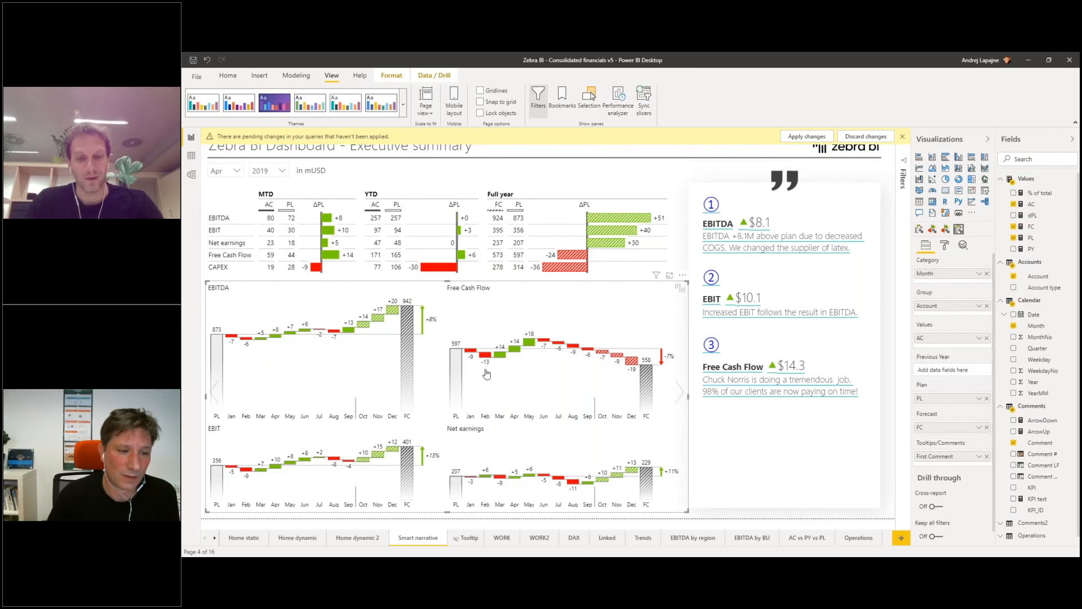
pyautogui.click(358, 538)
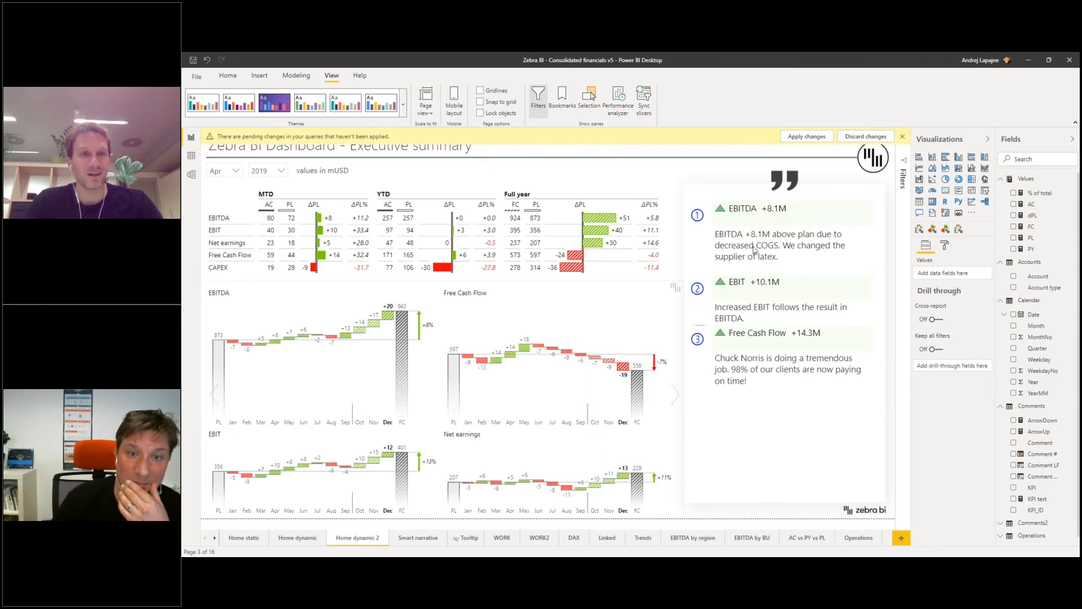
pyautogui.moveTo(753, 225)
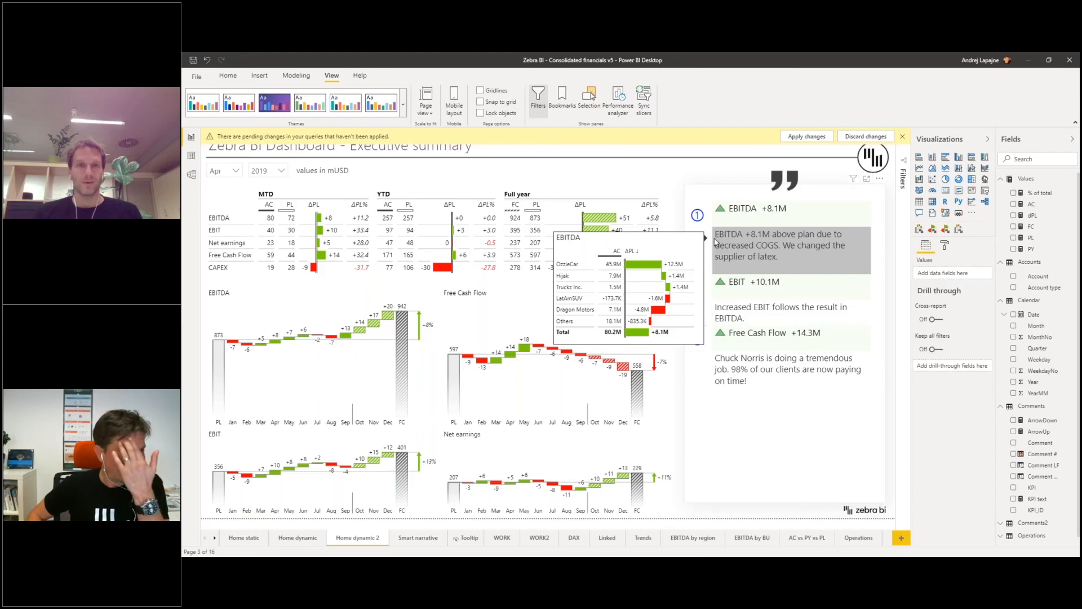
# - Switch to the PowerPoint slide show, advance to the closing Questions? slide, then exit and restart the show from that slide
pyautogui.hotkey('alt', 'Tab')
pyautogui.hotkey('alt', 'Tab')
pyautogui.hotkey('alt', 'Tab')
pyautogui.hotkey('alt', 'Tab')
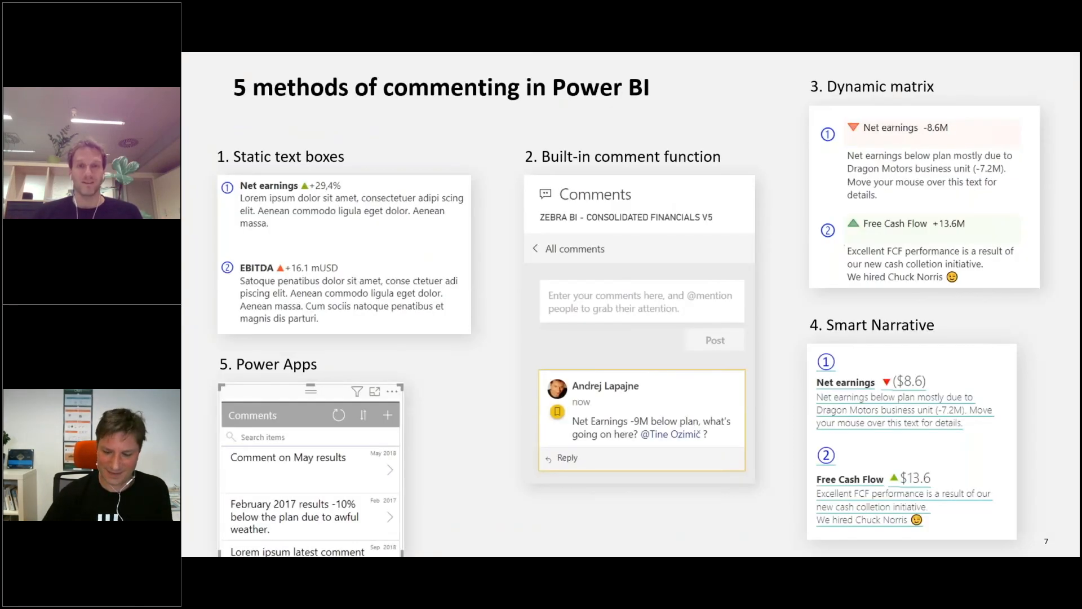
pyautogui.press('Right')
pyautogui.press('Right')
pyautogui.press('Right')
pyautogui.press('Right')
pyautogui.press('Right')
pyautogui.press('Right')
pyautogui.press('Right')
pyautogui.press('Right')
pyautogui.press('Right')
pyautogui.press('Right')
pyautogui.press('Right')
pyautogui.press('Right')
pyautogui.press('Right')
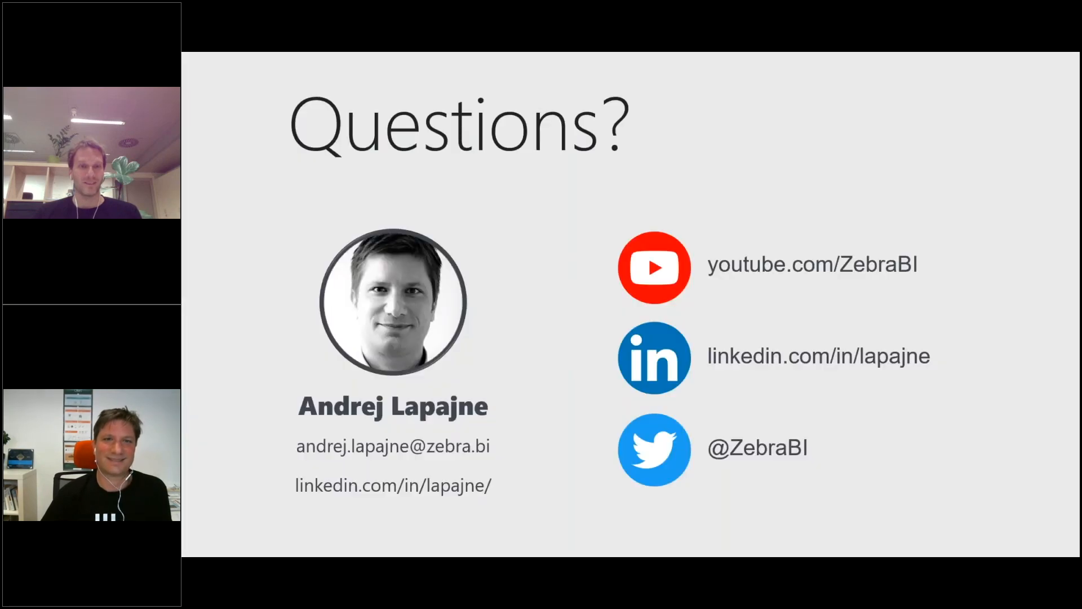
pyautogui.press('Escape')
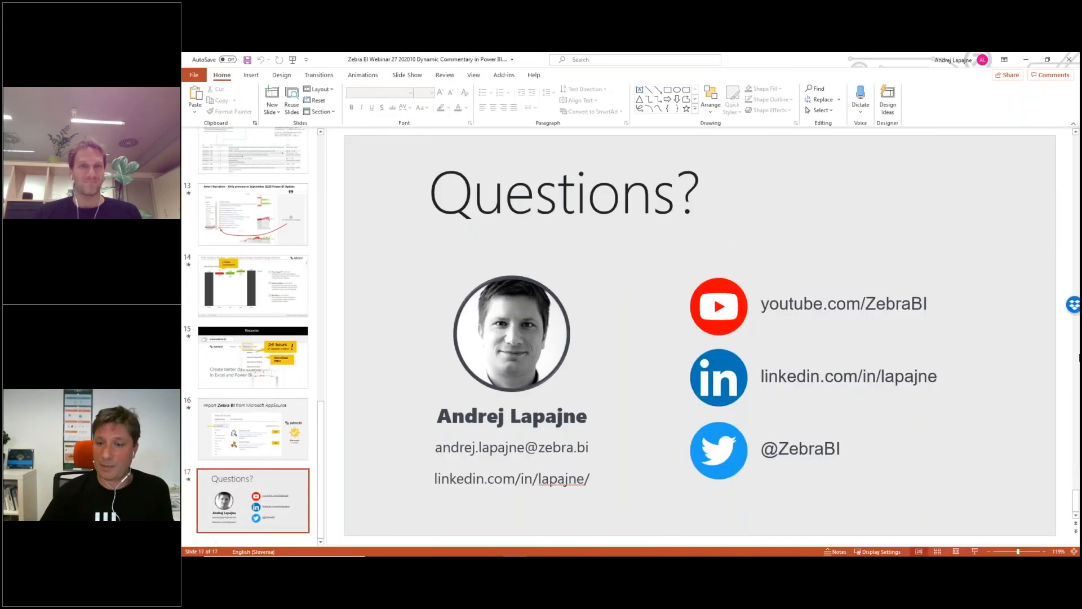
pyautogui.click(974, 551)
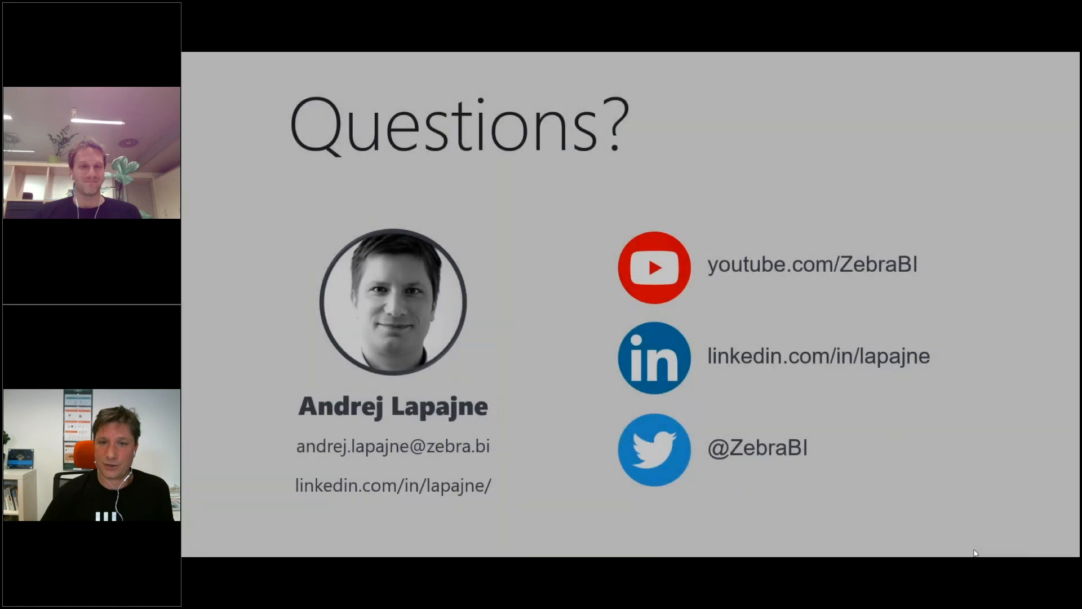